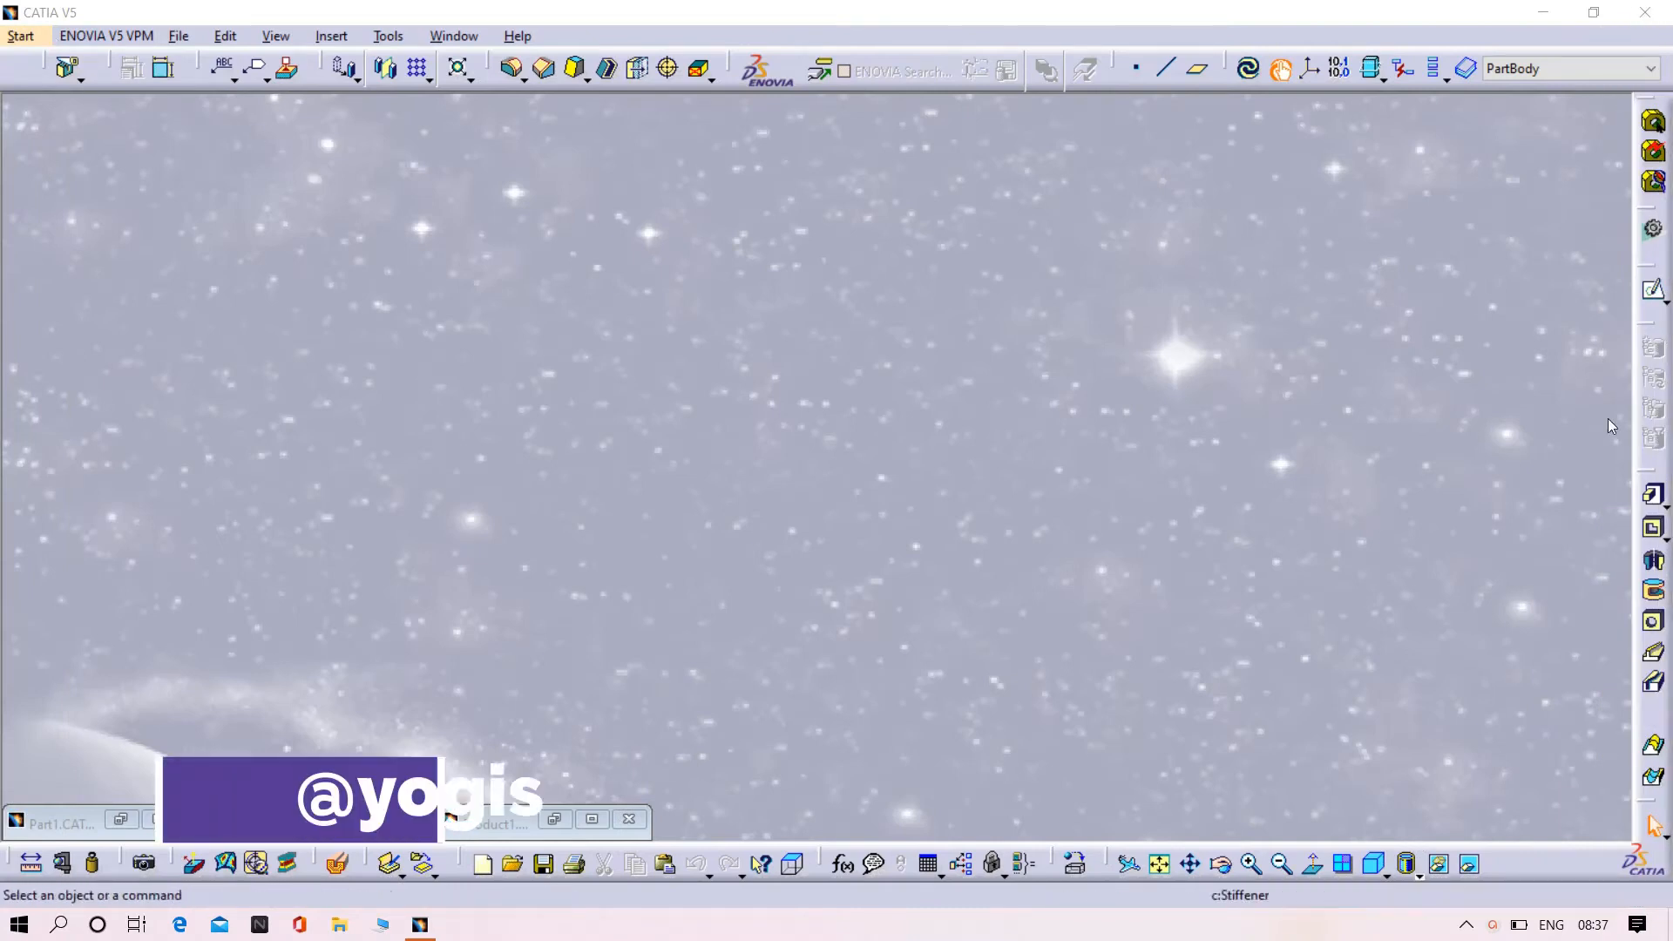
# Step: Create a new assembly product in the Mechanical Design workbenches and maximize its window
pyautogui.click(19, 38)
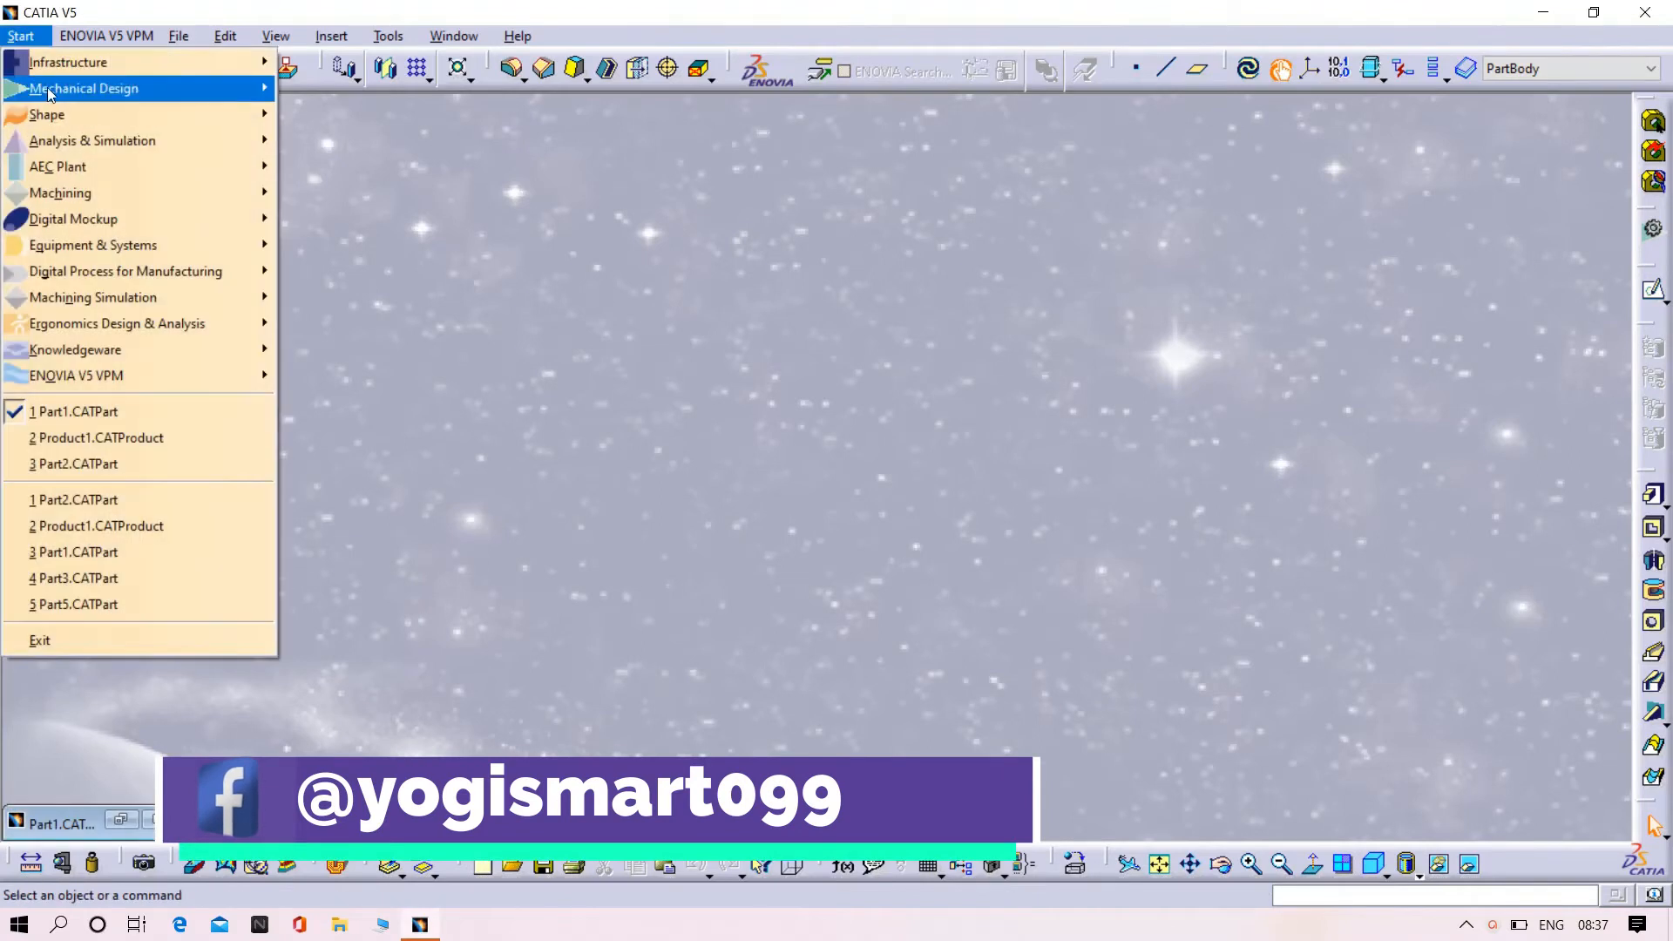
pyautogui.moveTo(83, 88)
pyautogui.click(366, 114)
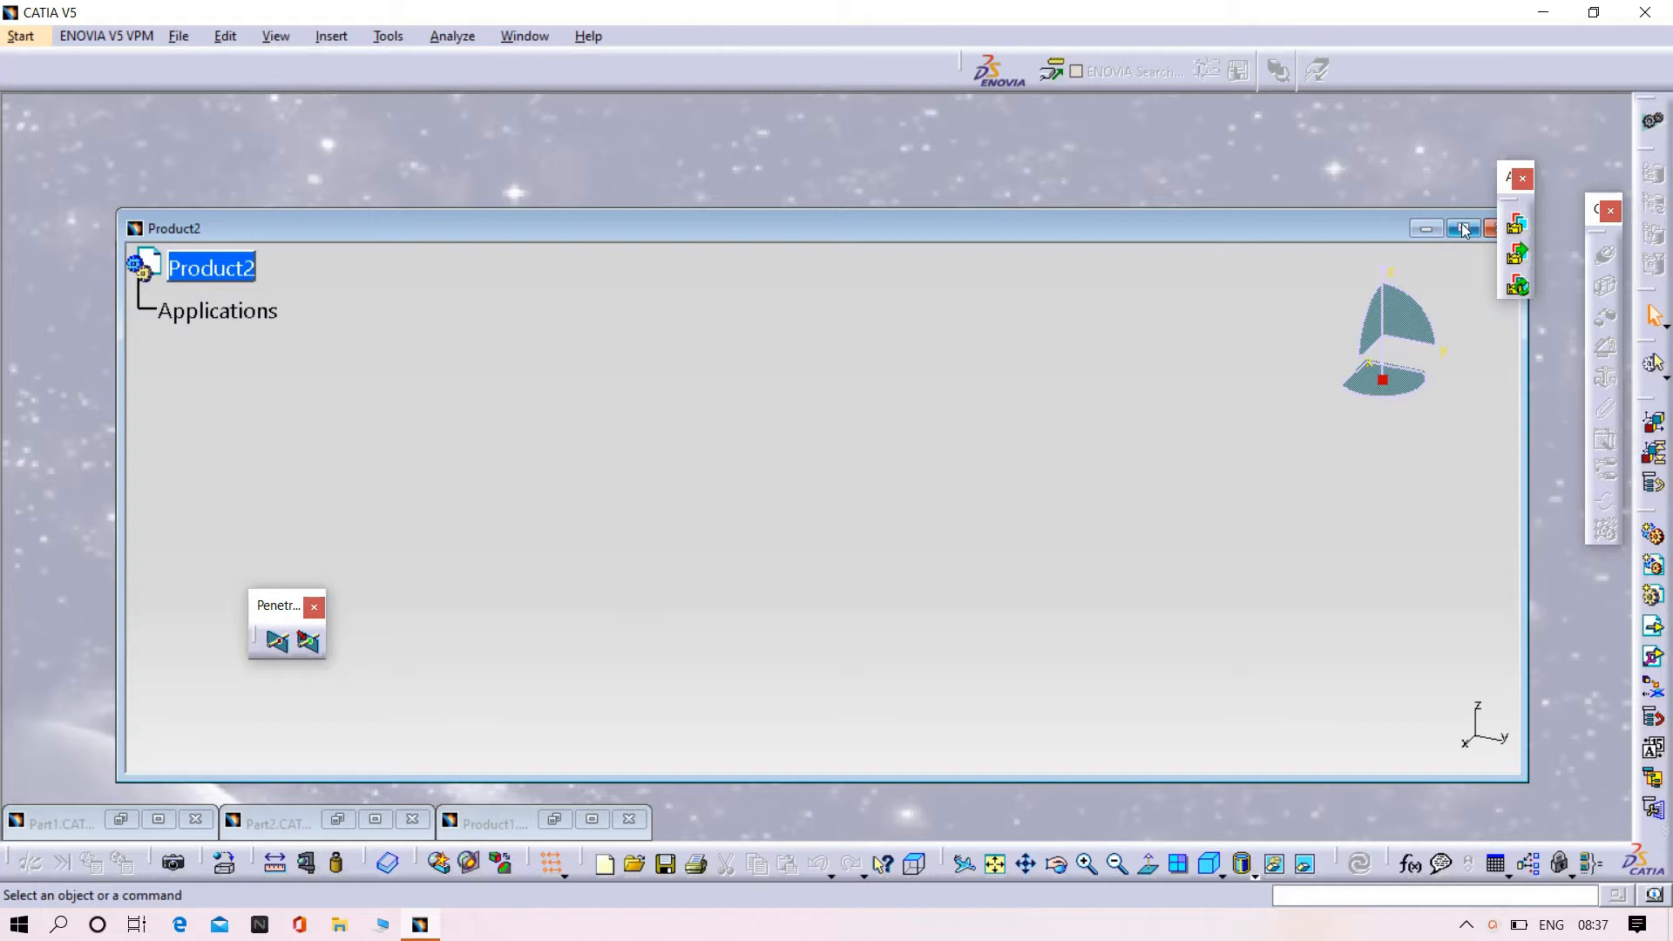
pyautogui.click(1464, 230)
# Step: Insert the existing components Part1, Part2, Part3 and Part5 into Product2
pyautogui.rightClick(100, 110)
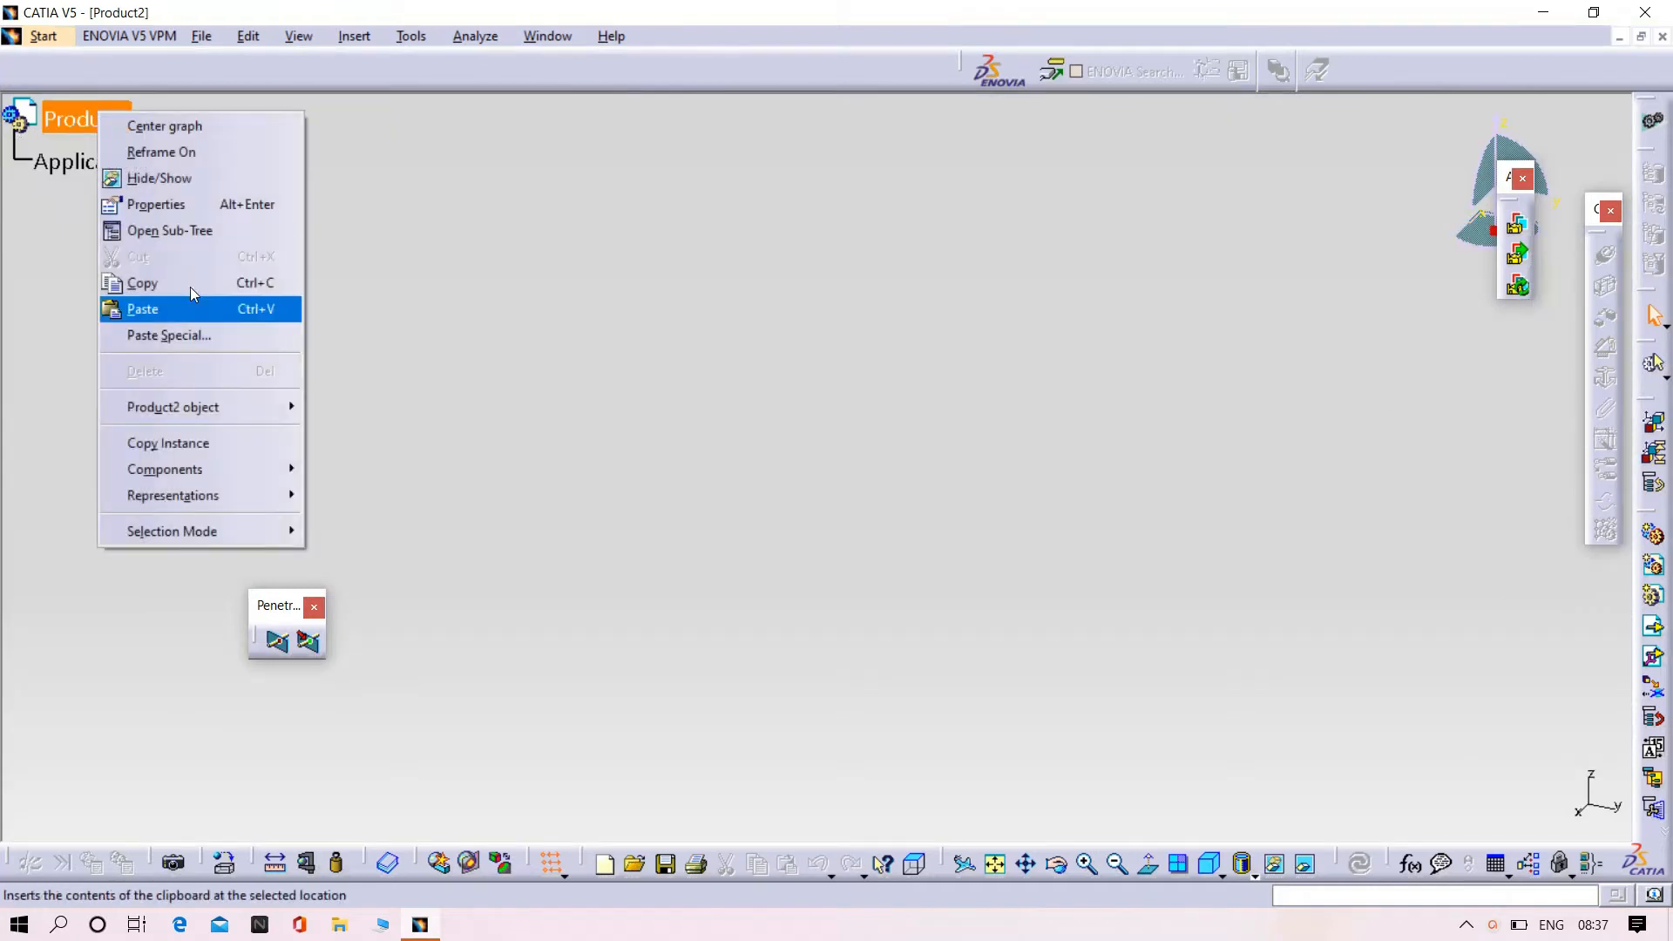
pyautogui.moveTo(175, 471)
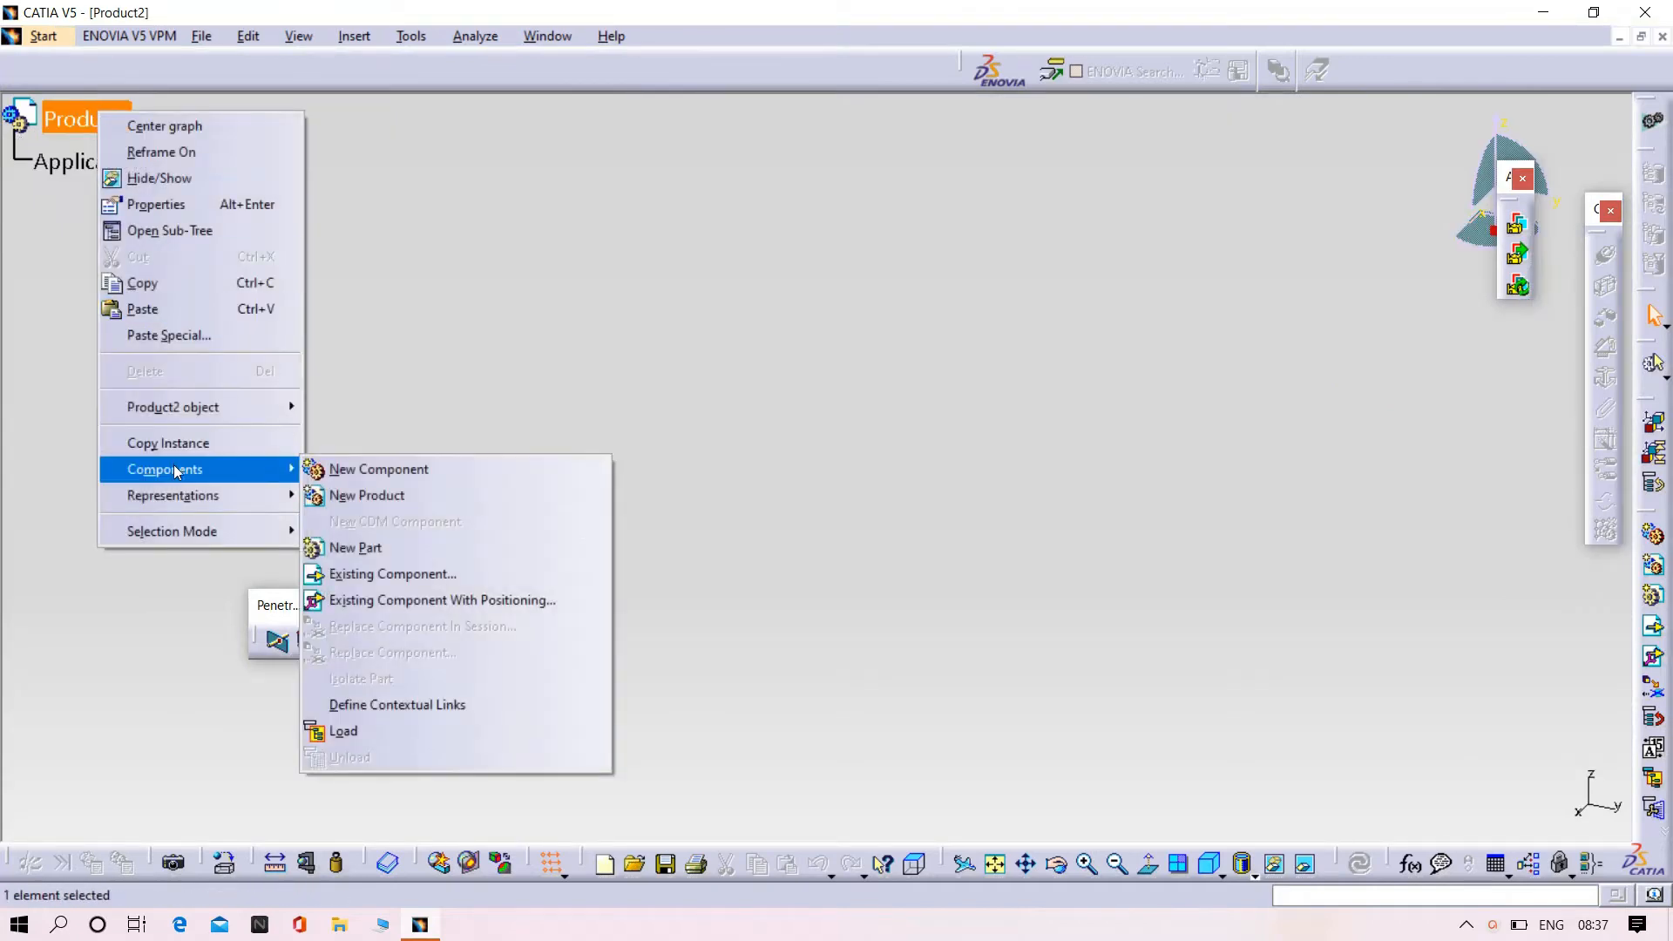
pyautogui.click(438, 572)
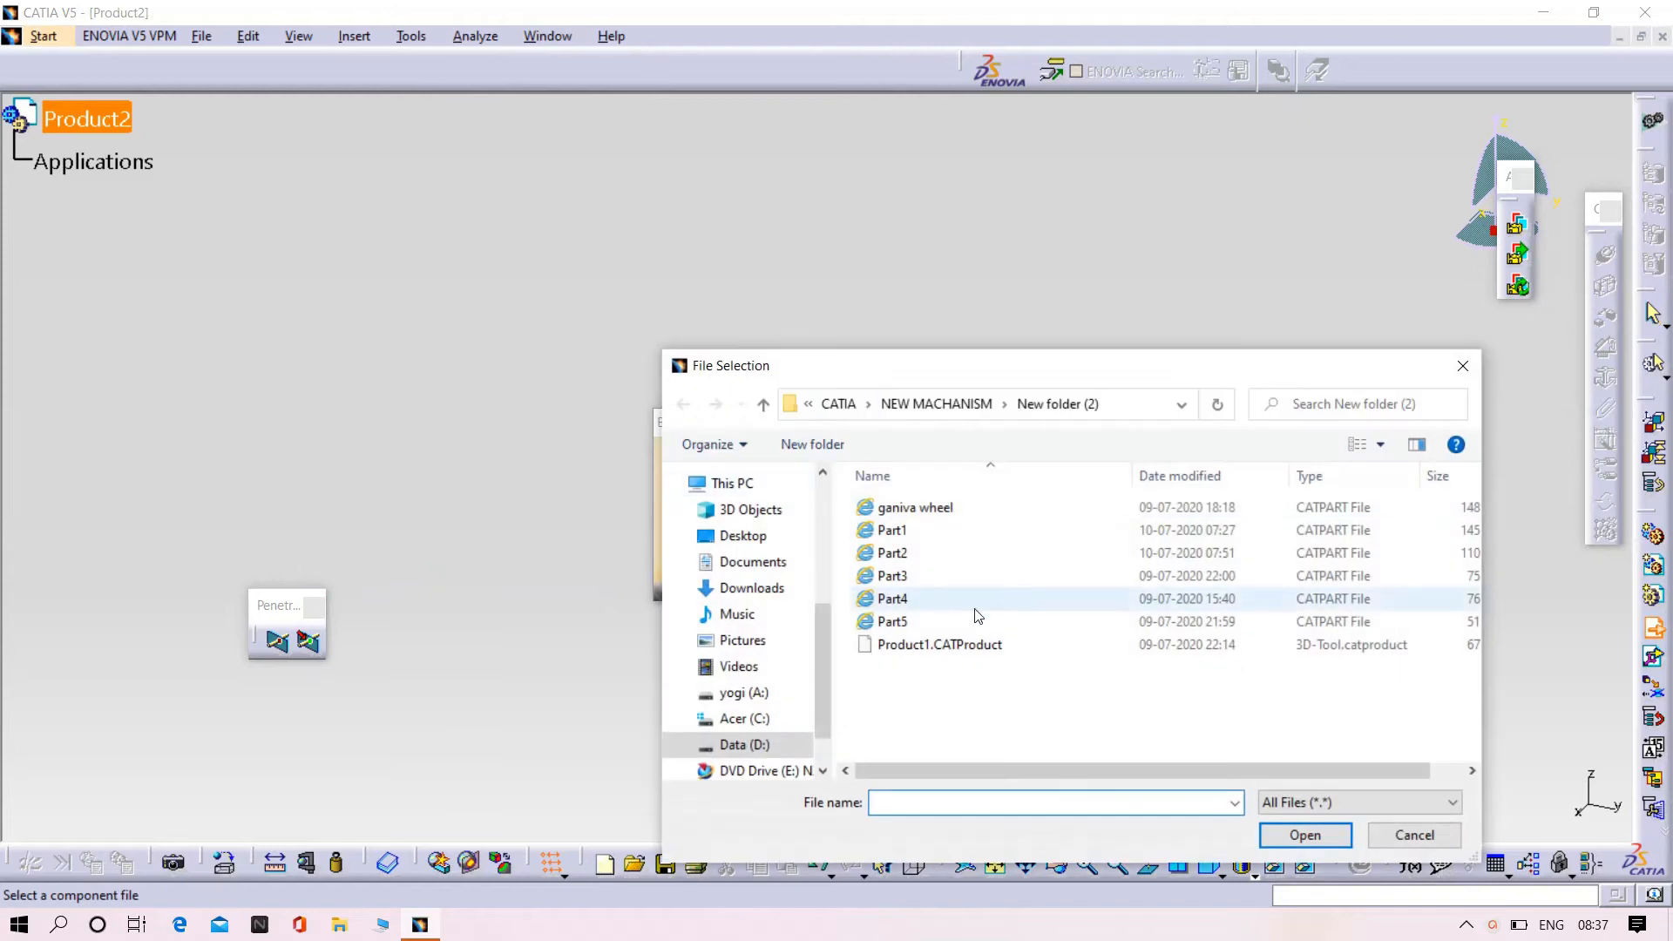
pyautogui.click(897, 531)
pyautogui.keyDown('ctrl'); pyautogui.click(909, 556); pyautogui.keyUp('ctrl')
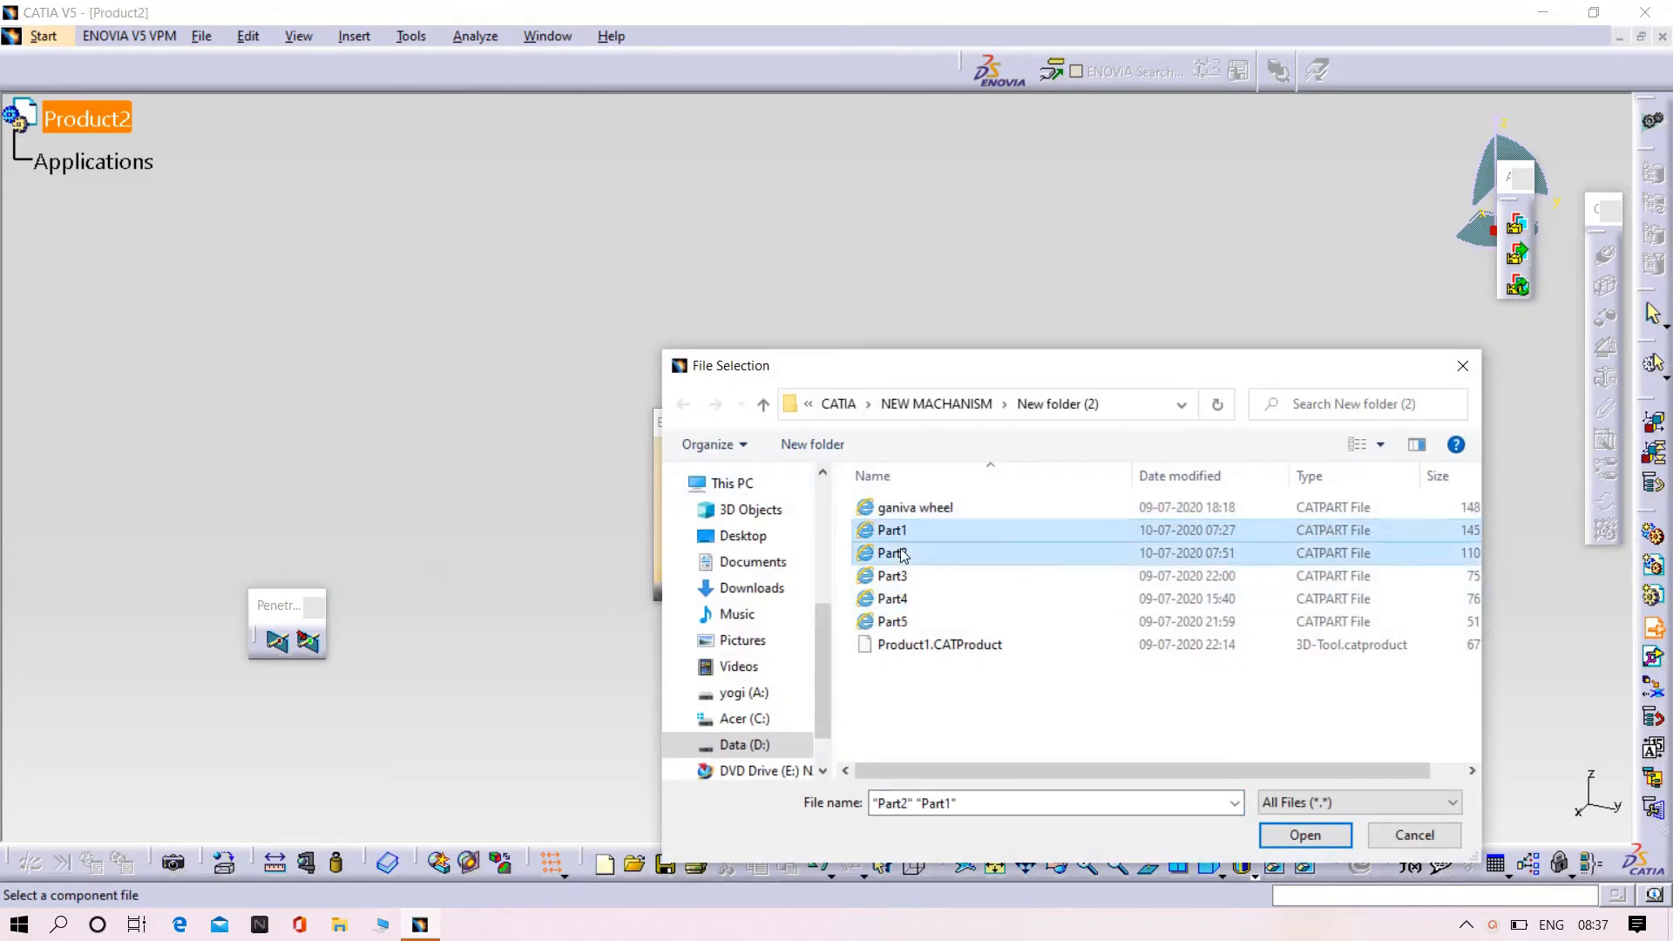
pyautogui.keyDown('ctrl'); pyautogui.click(892, 576); pyautogui.keyUp('ctrl')
pyautogui.keyDown('ctrl'); pyautogui.click(893, 622); pyautogui.keyUp('ctrl')
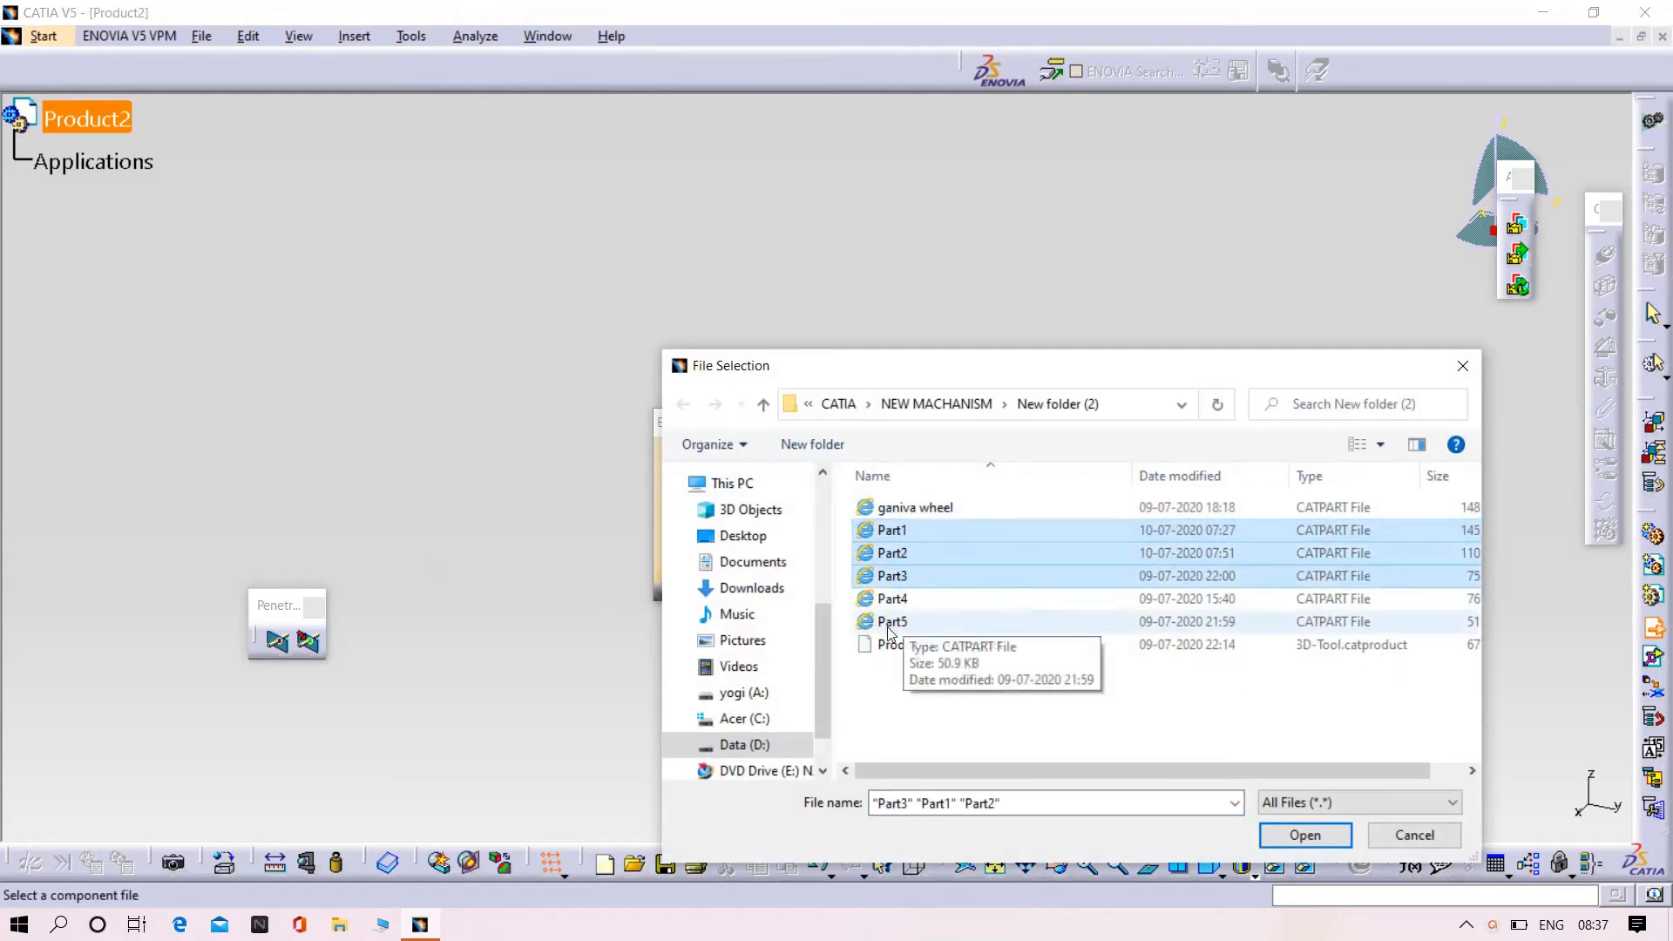
pyautogui.click(1305, 835)
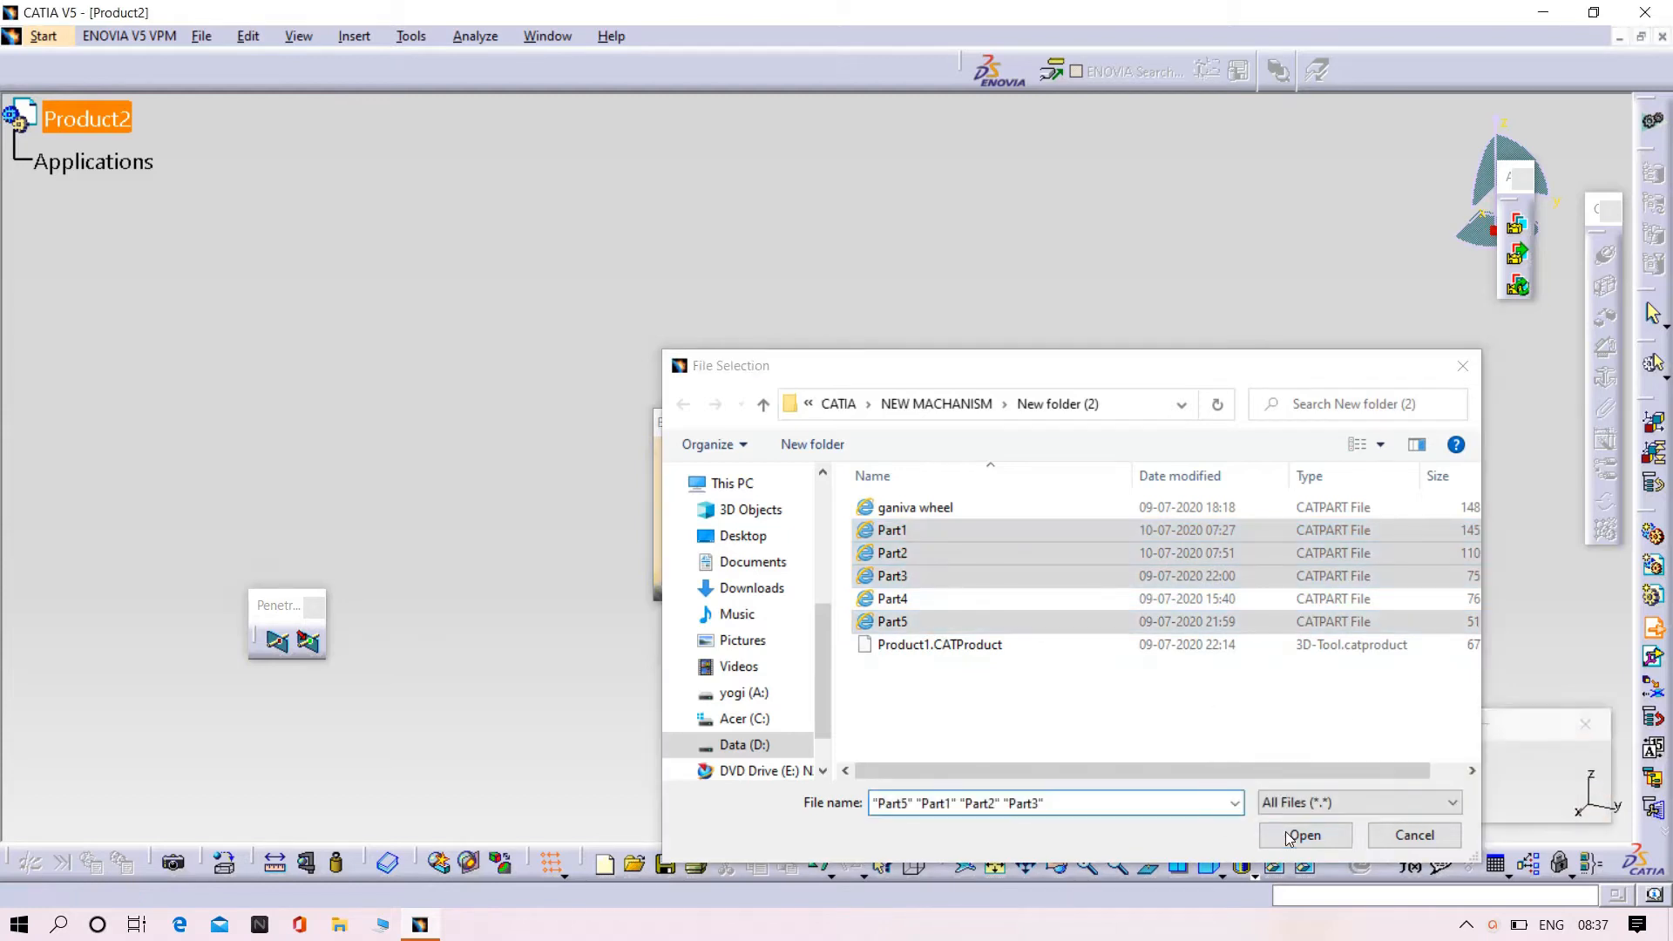
pyautogui.moveTo(868, 707); pyautogui.dragTo(747, 642, button='middle')
pyautogui.click(1560, 777)
pyautogui.moveTo(993, 676); pyautogui.dragTo(897, 663, button='middle')
# Step: Separate the overlapping components along the Z axis with Manipulate, raising the pin and crank disc and lowering the base plate
pyautogui.click(235, 40)
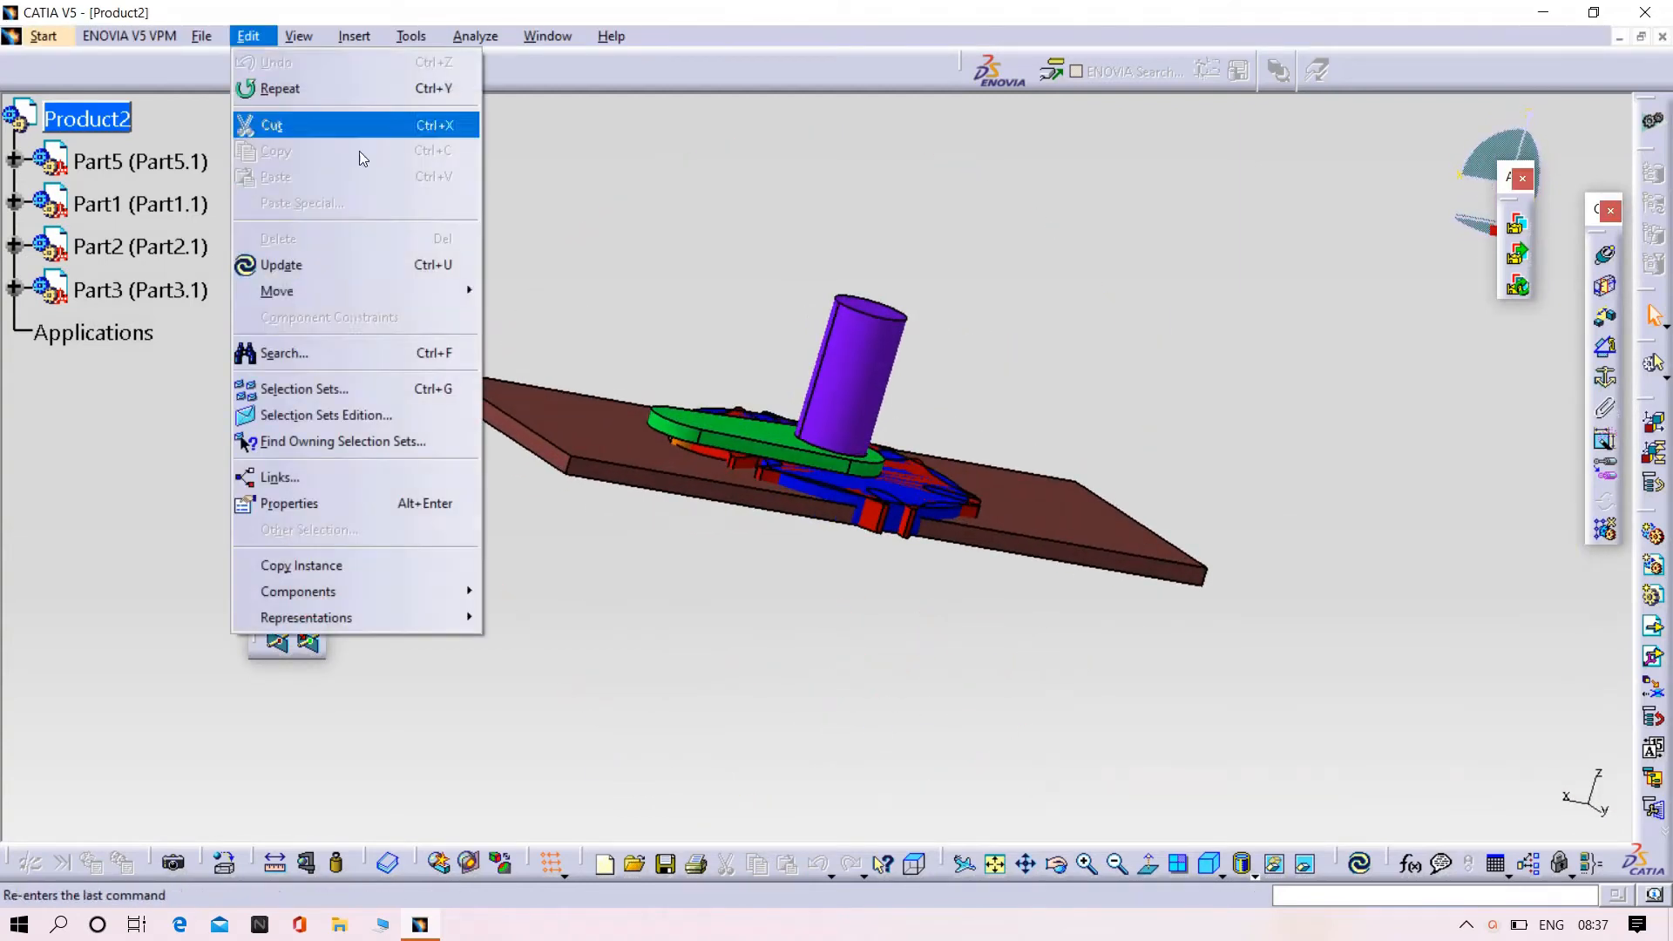
pyautogui.moveTo(355, 290)
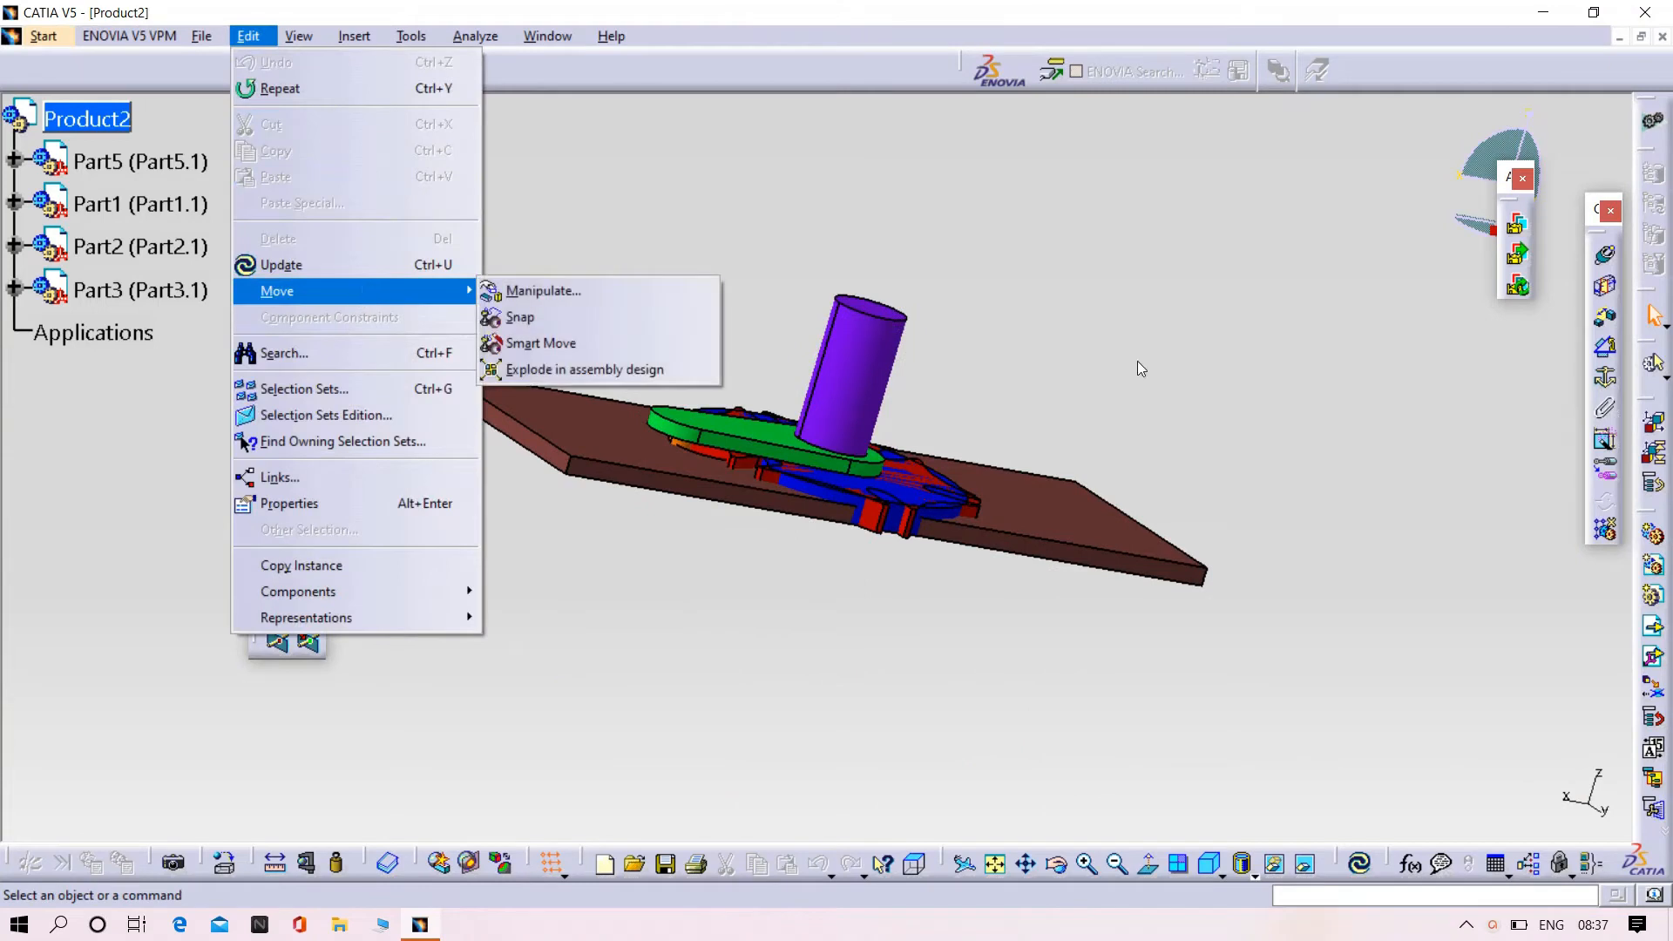
pyautogui.click(590, 291)
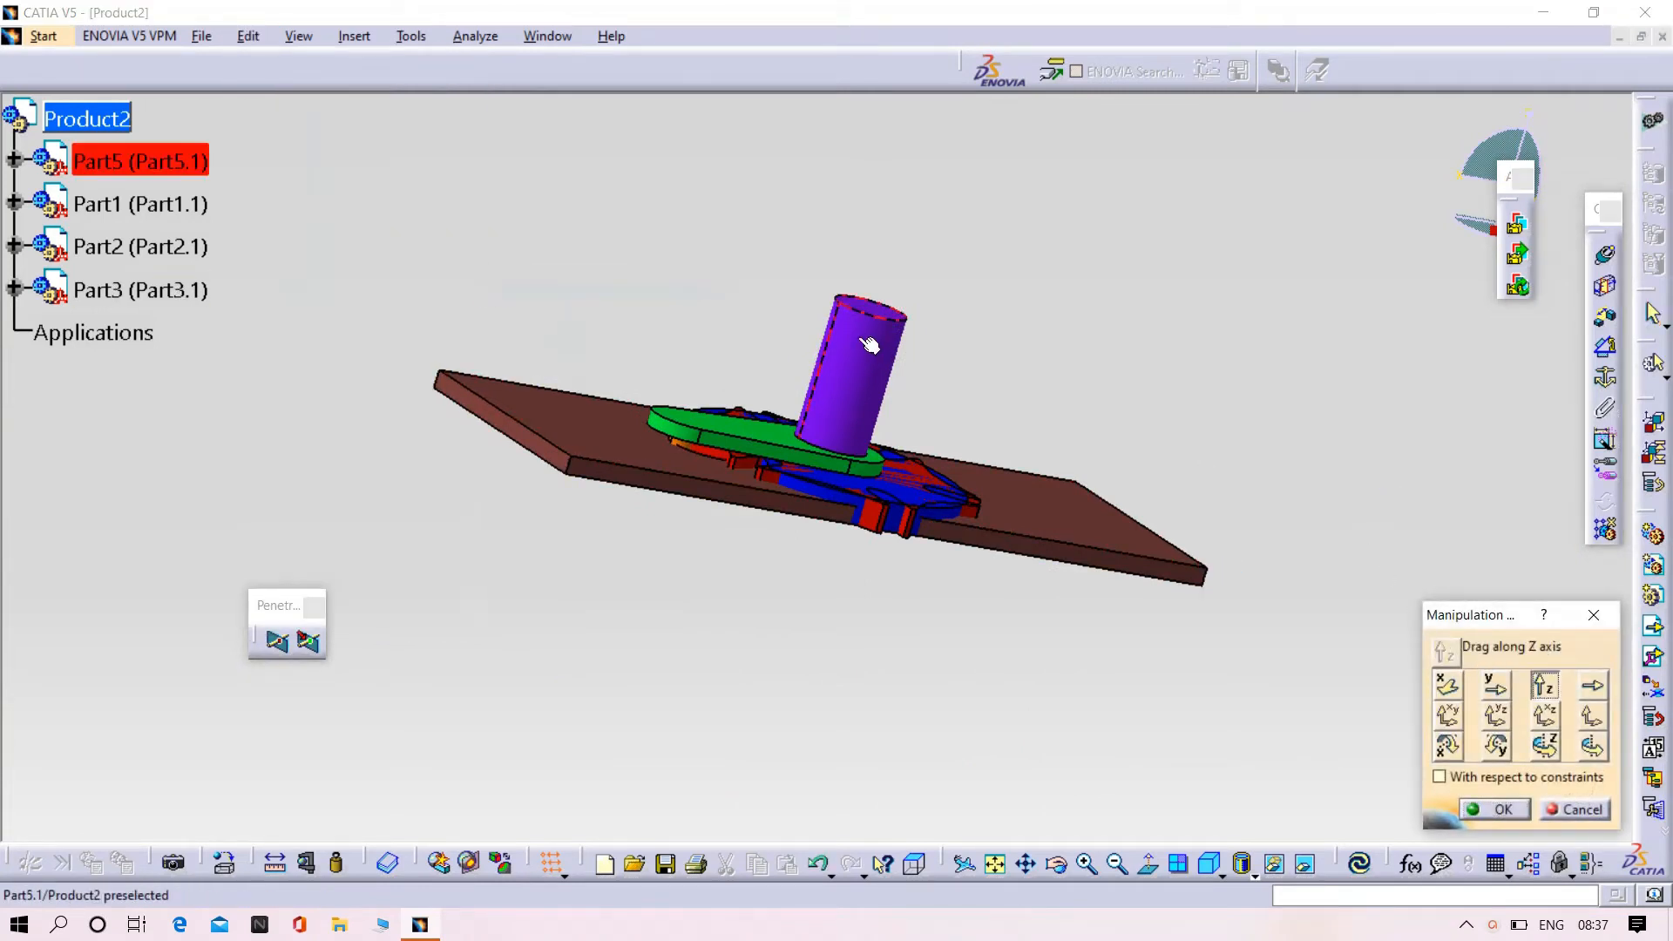
pyautogui.moveTo(870, 345); pyautogui.dragTo(872, 187)
pyautogui.moveTo(872, 187); pyautogui.dragTo(763, 482, button='middle')
pyautogui.moveTo(763, 482); pyautogui.dragTo(763, 100)
pyautogui.moveTo(762, 100); pyautogui.dragTo(833, 432, button='middle')
pyautogui.moveTo(832, 432); pyautogui.dragTo(778, 684)
pyautogui.moveTo(779, 684); pyautogui.dragTo(863, 410, button='middle')
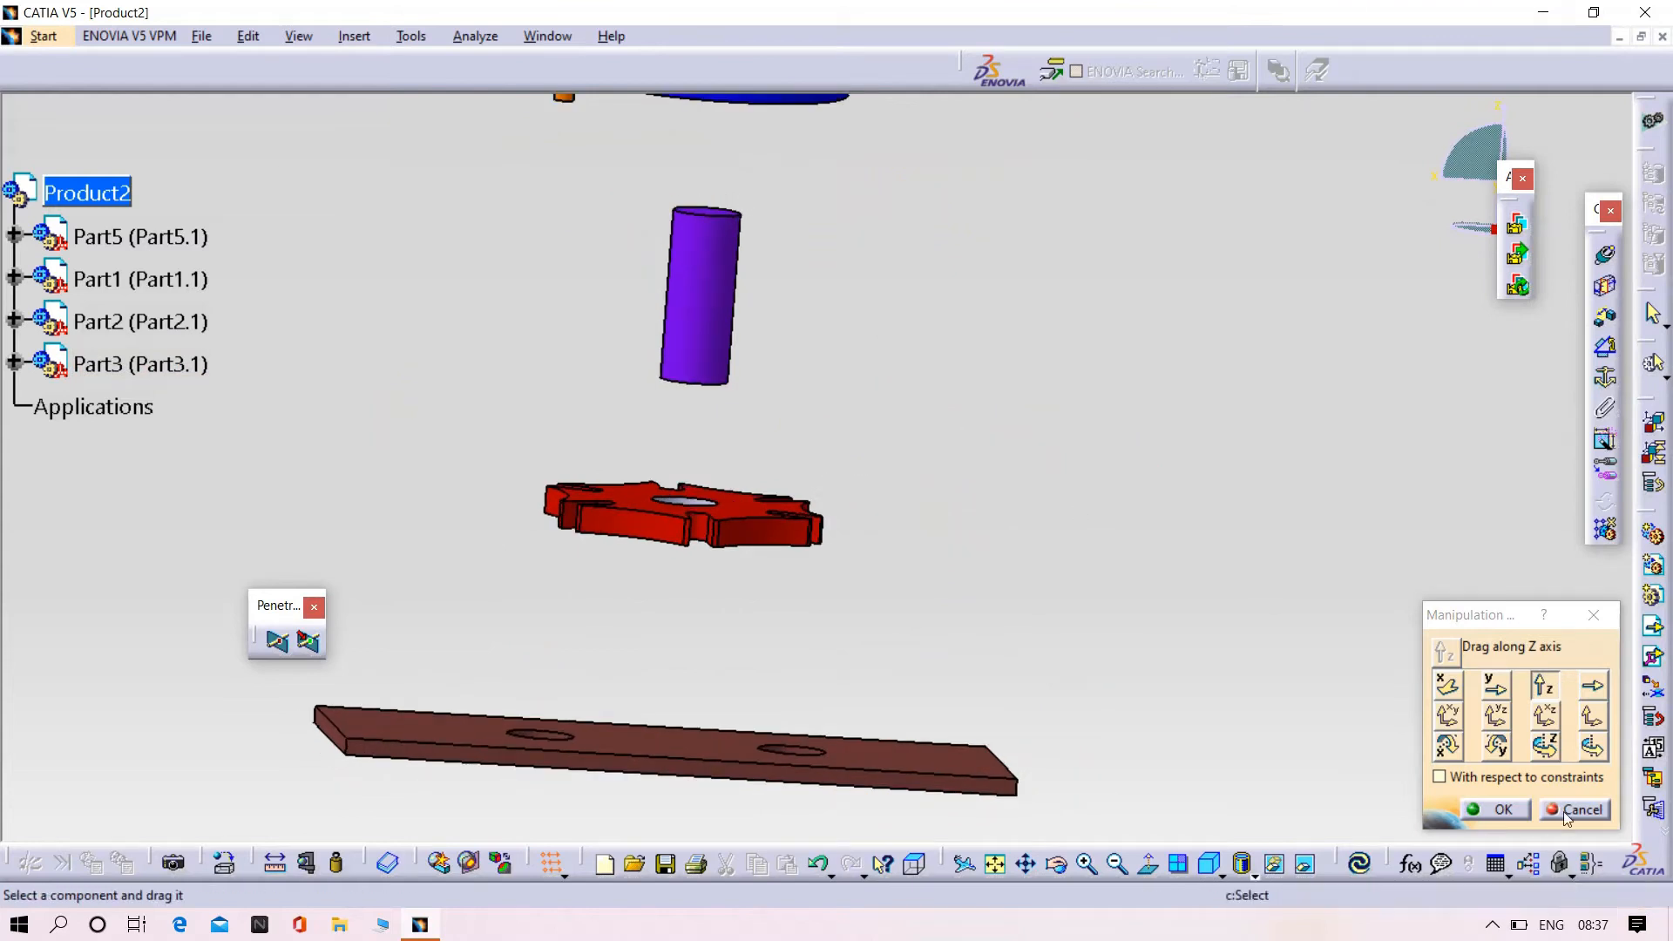
pyautogui.moveTo(993, 462); pyautogui.dragTo(1042, 439, button='middle')
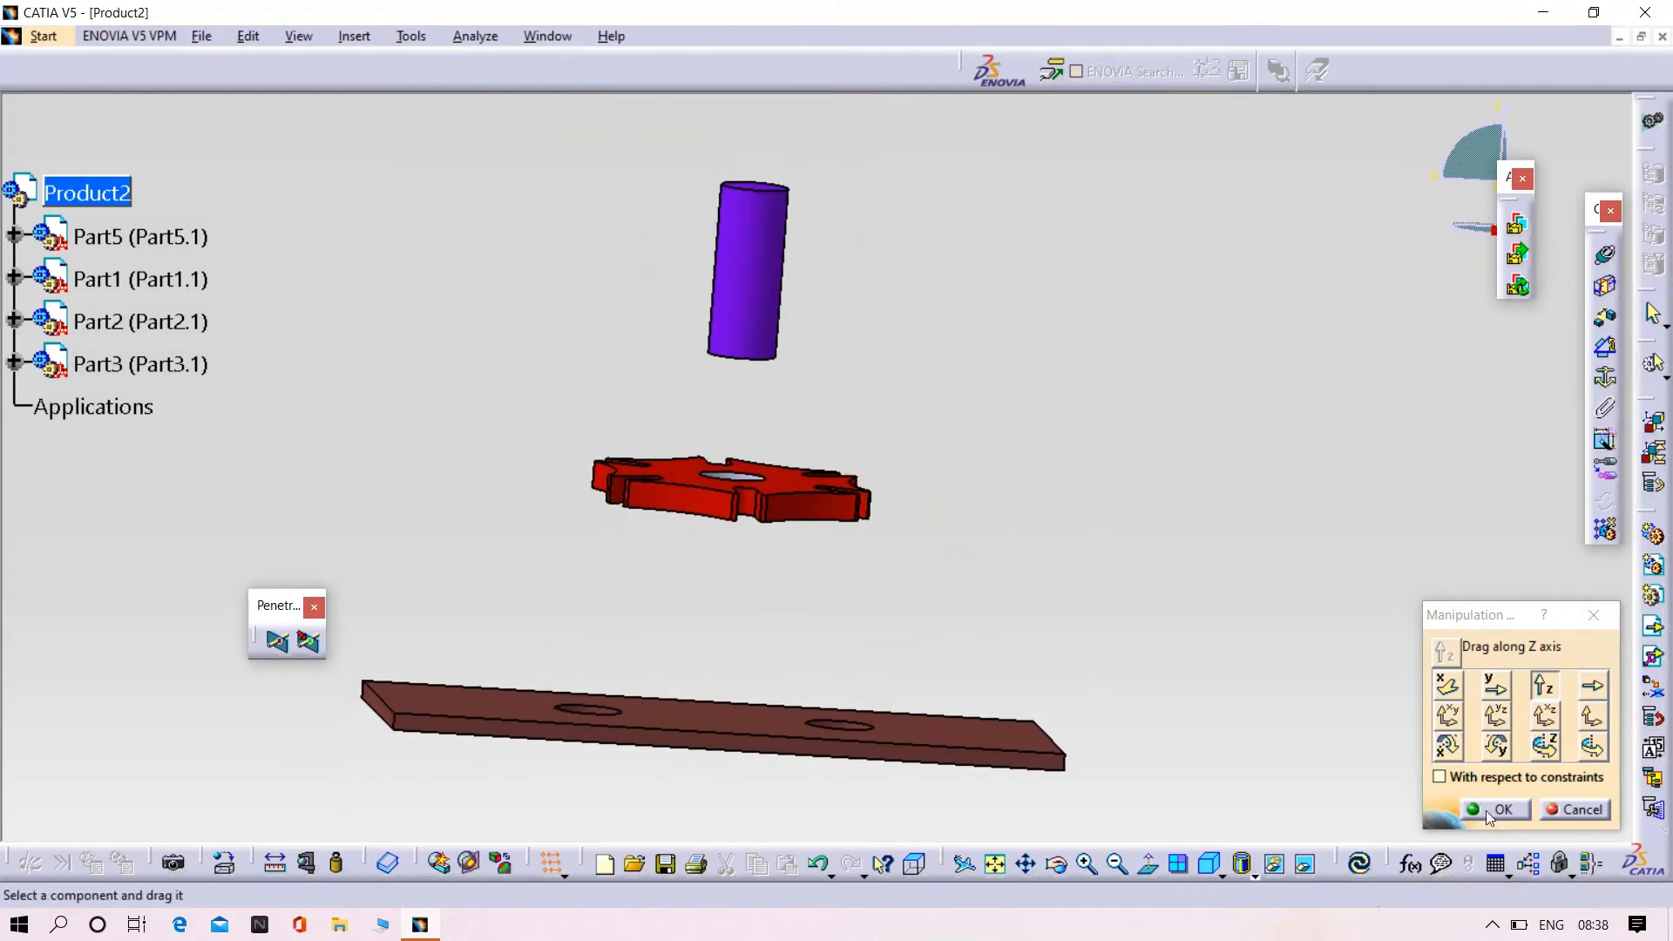
pyautogui.click(1487, 811)
# Step: Make the purple pin's axis coincident with one of the base plate's holes and update the assembly
pyautogui.moveTo(1180, 560); pyautogui.dragTo(996, 499, button='middle')
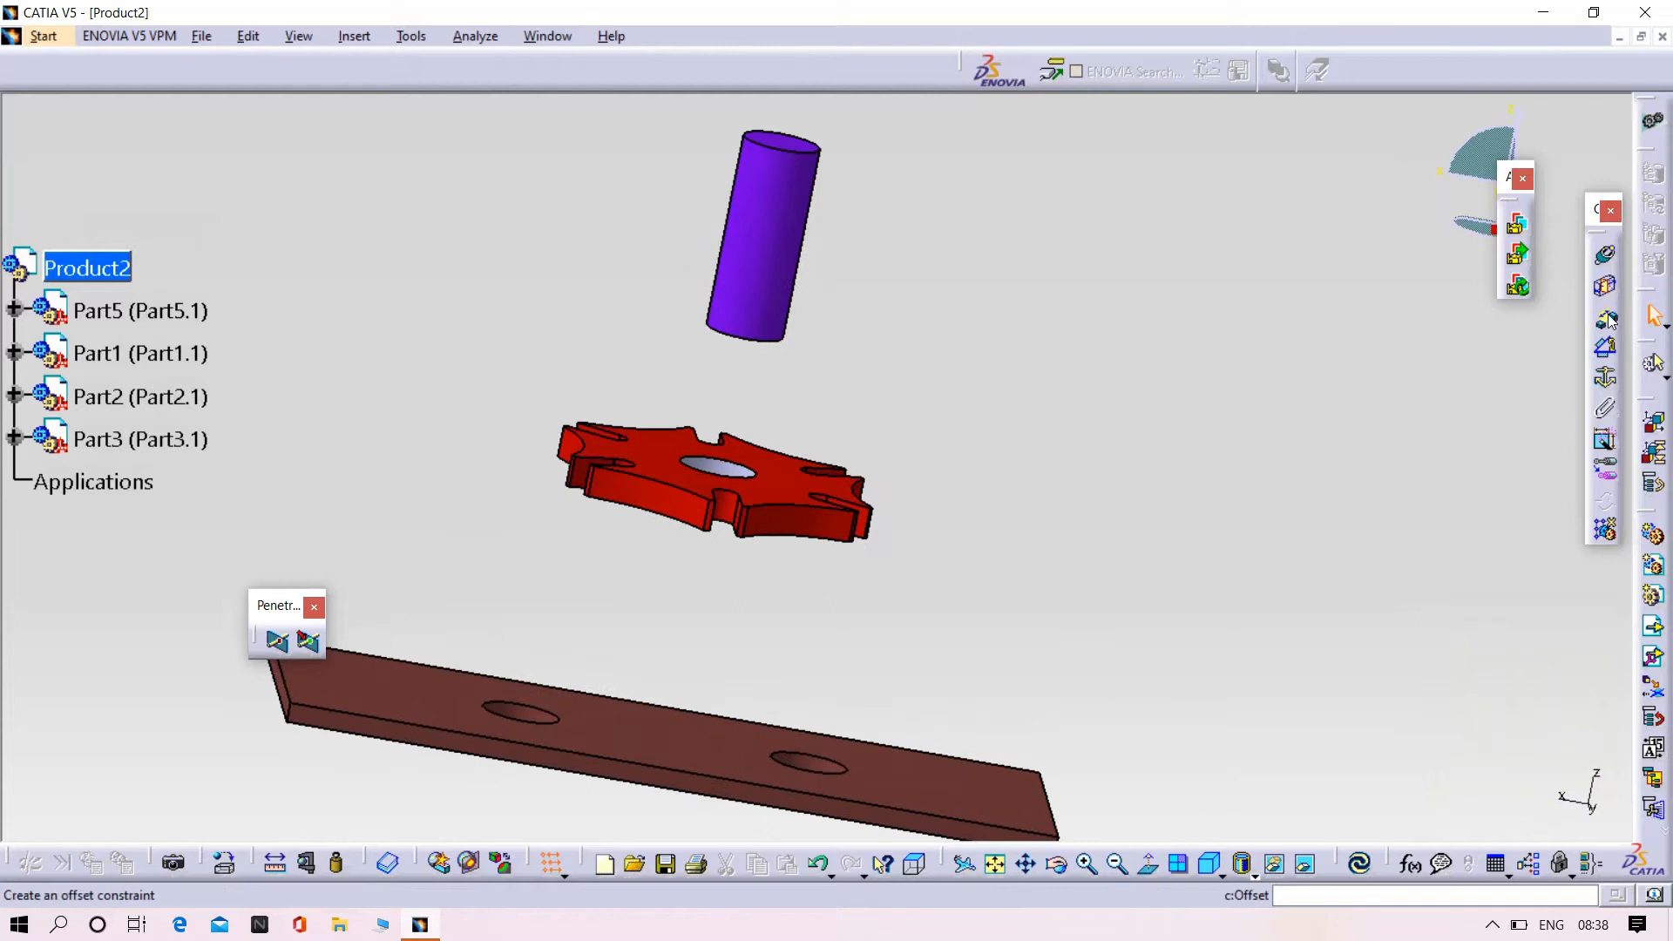
pyautogui.click(1608, 266)
pyautogui.click(787, 262)
pyautogui.moveTo(967, 408); pyautogui.dragTo(883, 462, button='middle')
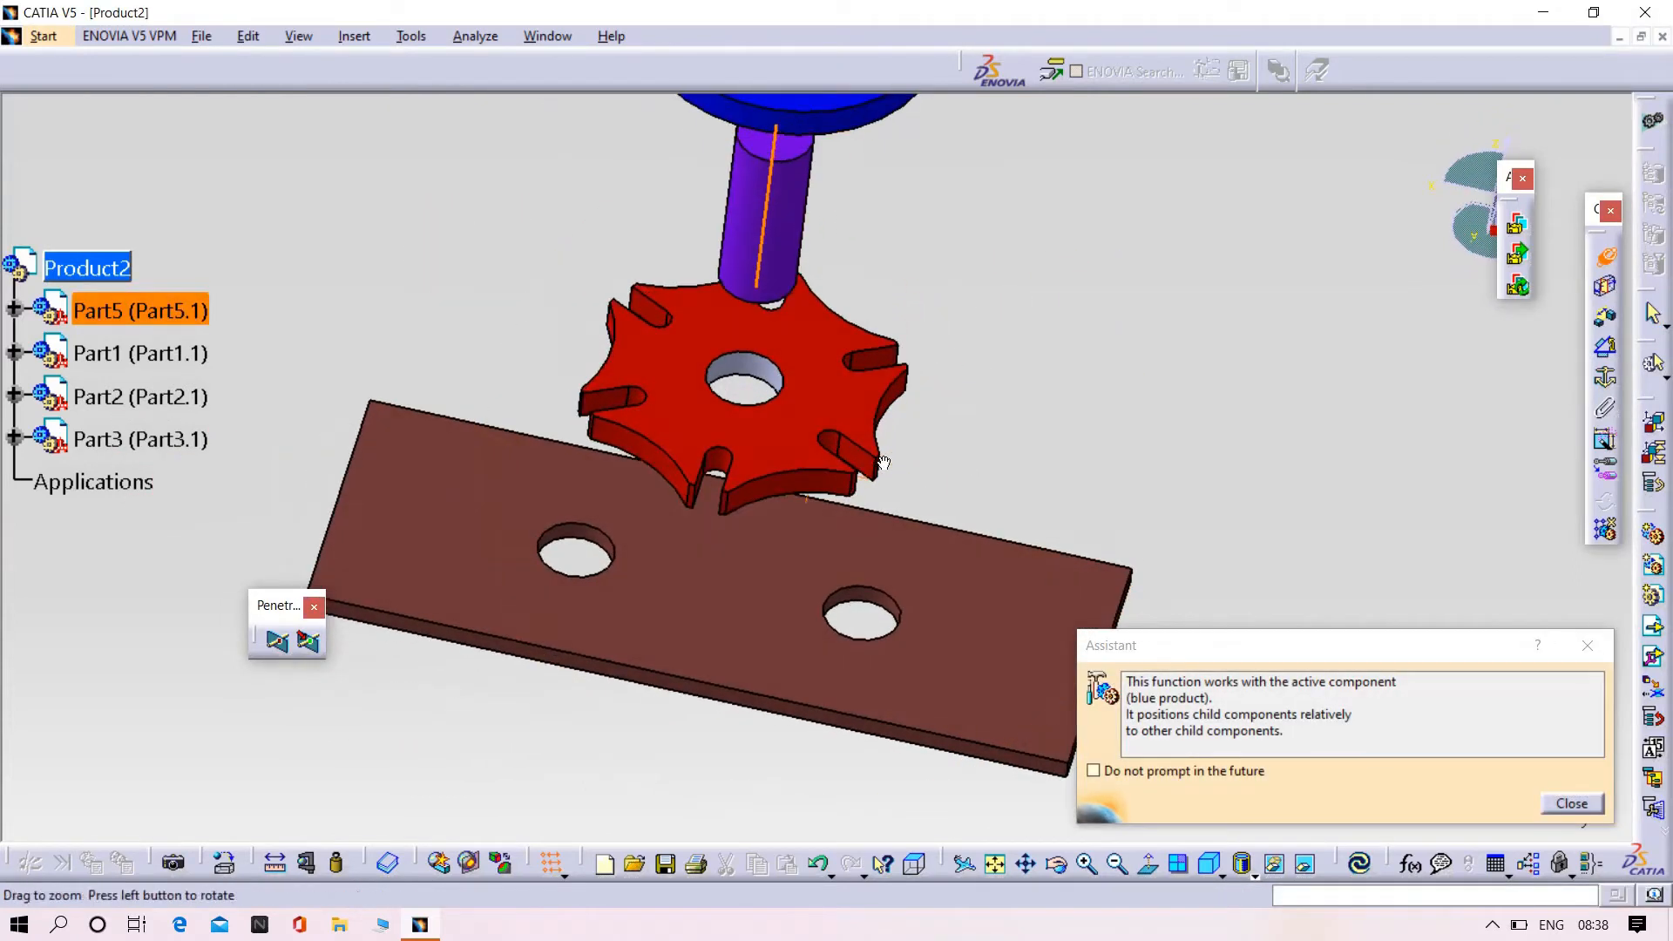
pyautogui.moveTo(883, 589); pyautogui.dragTo(879, 610, button='middle')
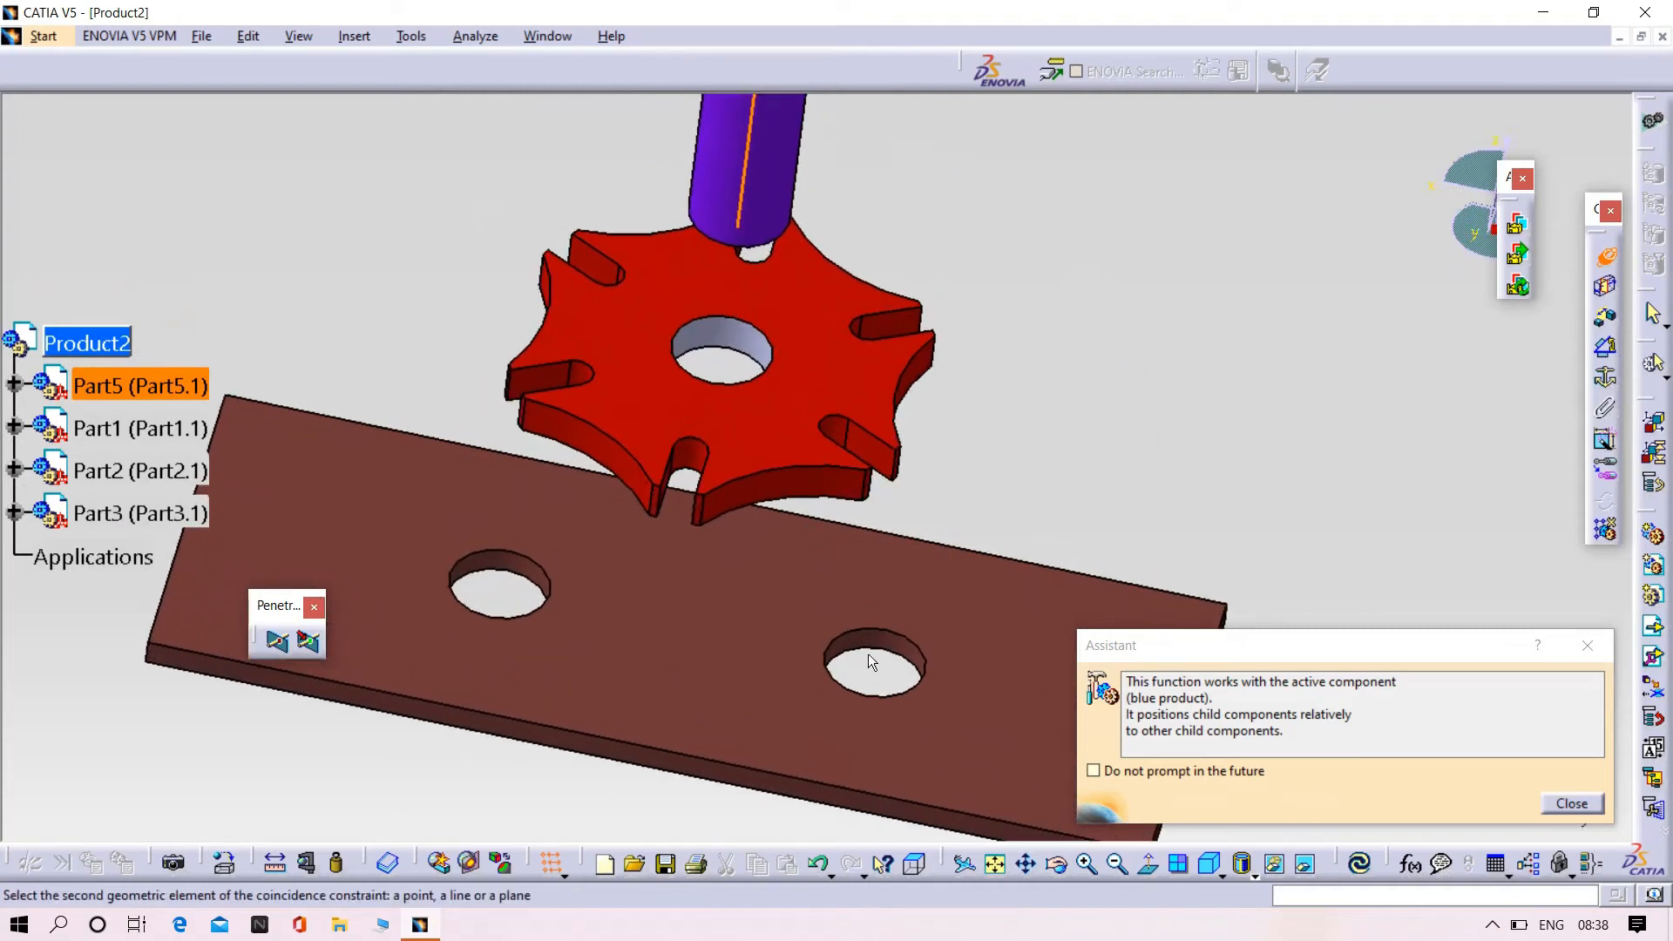
pyautogui.click(889, 645)
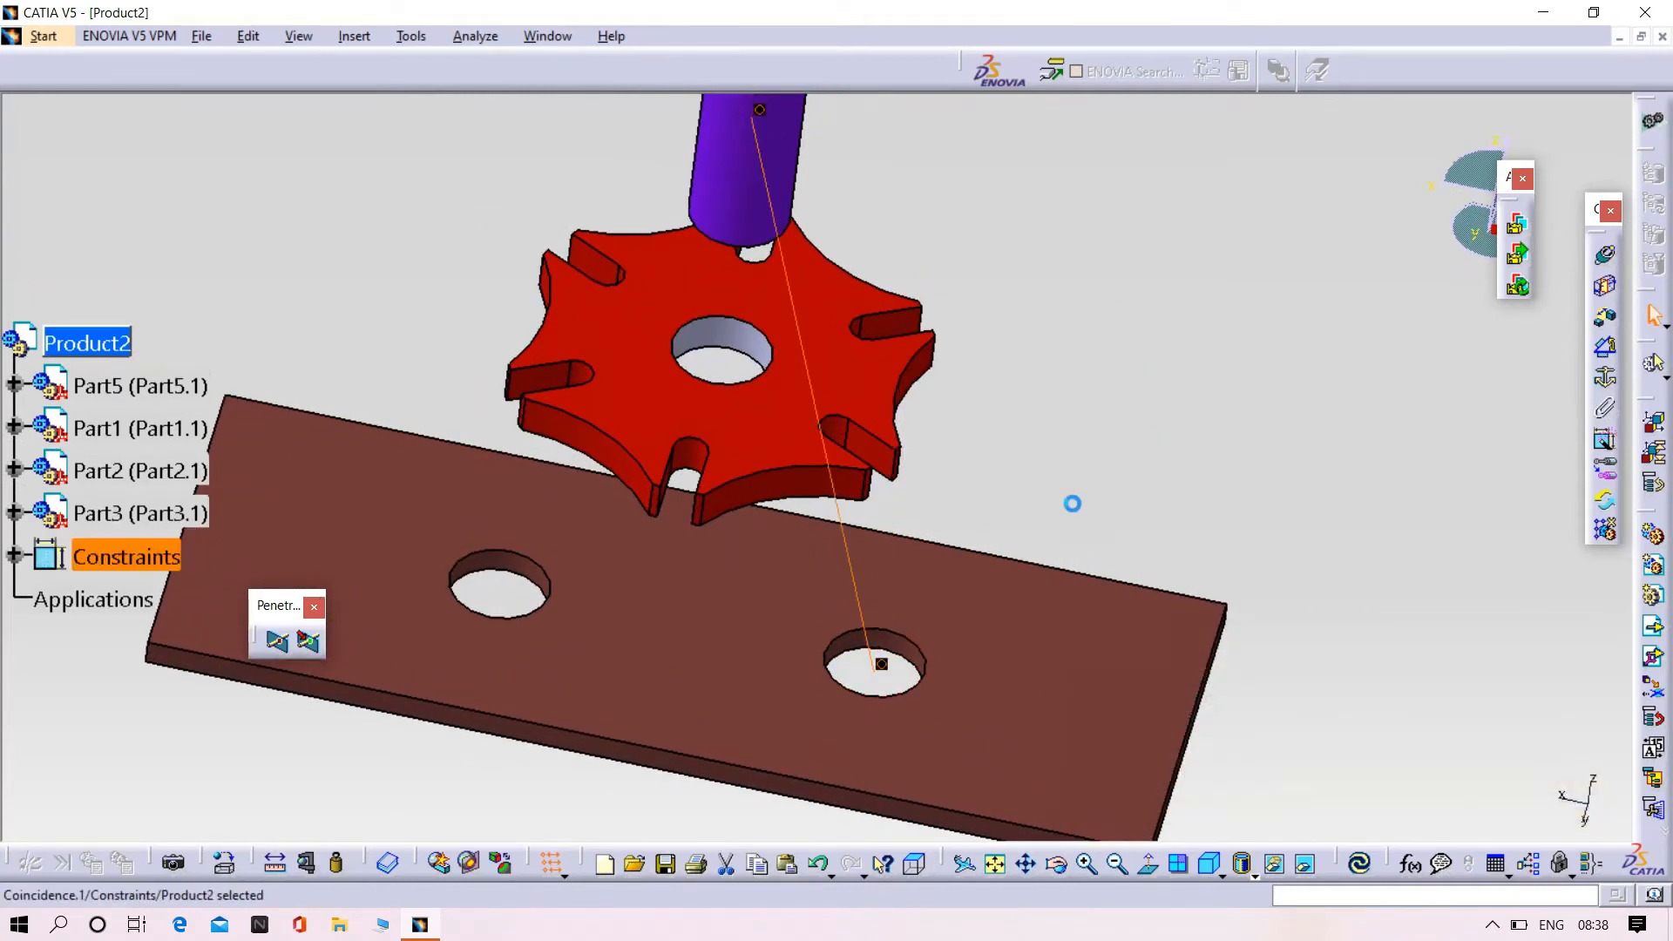
pyautogui.click(1349, 865)
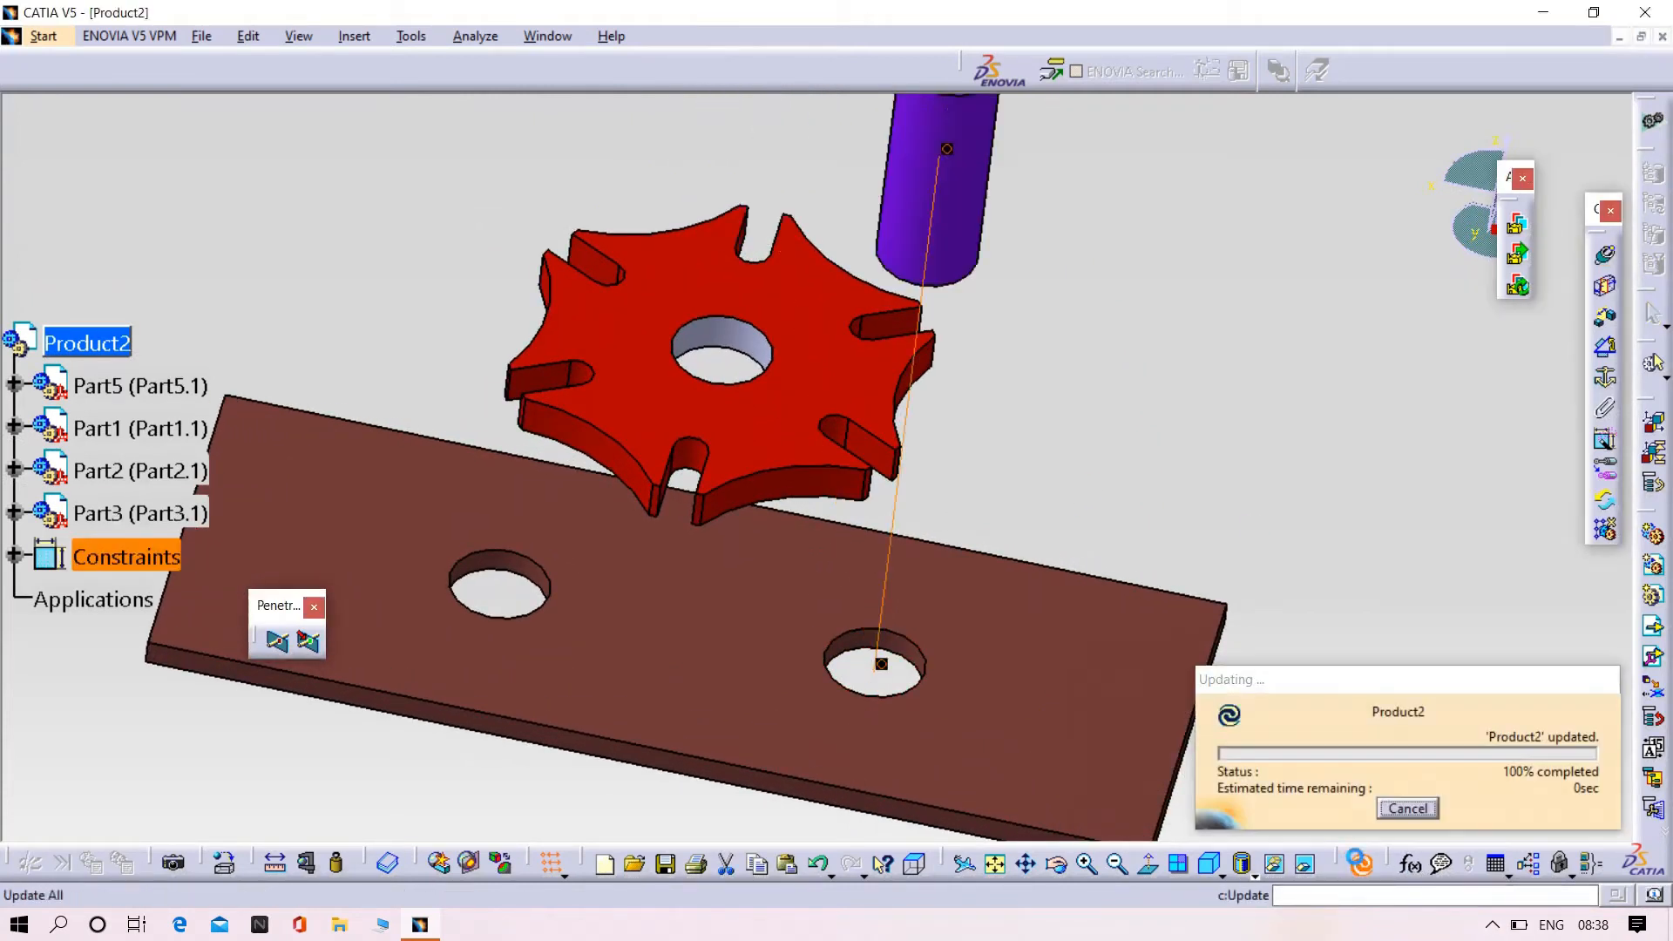
# Step: Constrain the pin's bottom face to the base plate's underside with a 0 mm offset and update the assembly
pyautogui.moveTo(1087, 537); pyautogui.dragTo(1046, 227, button='middle')
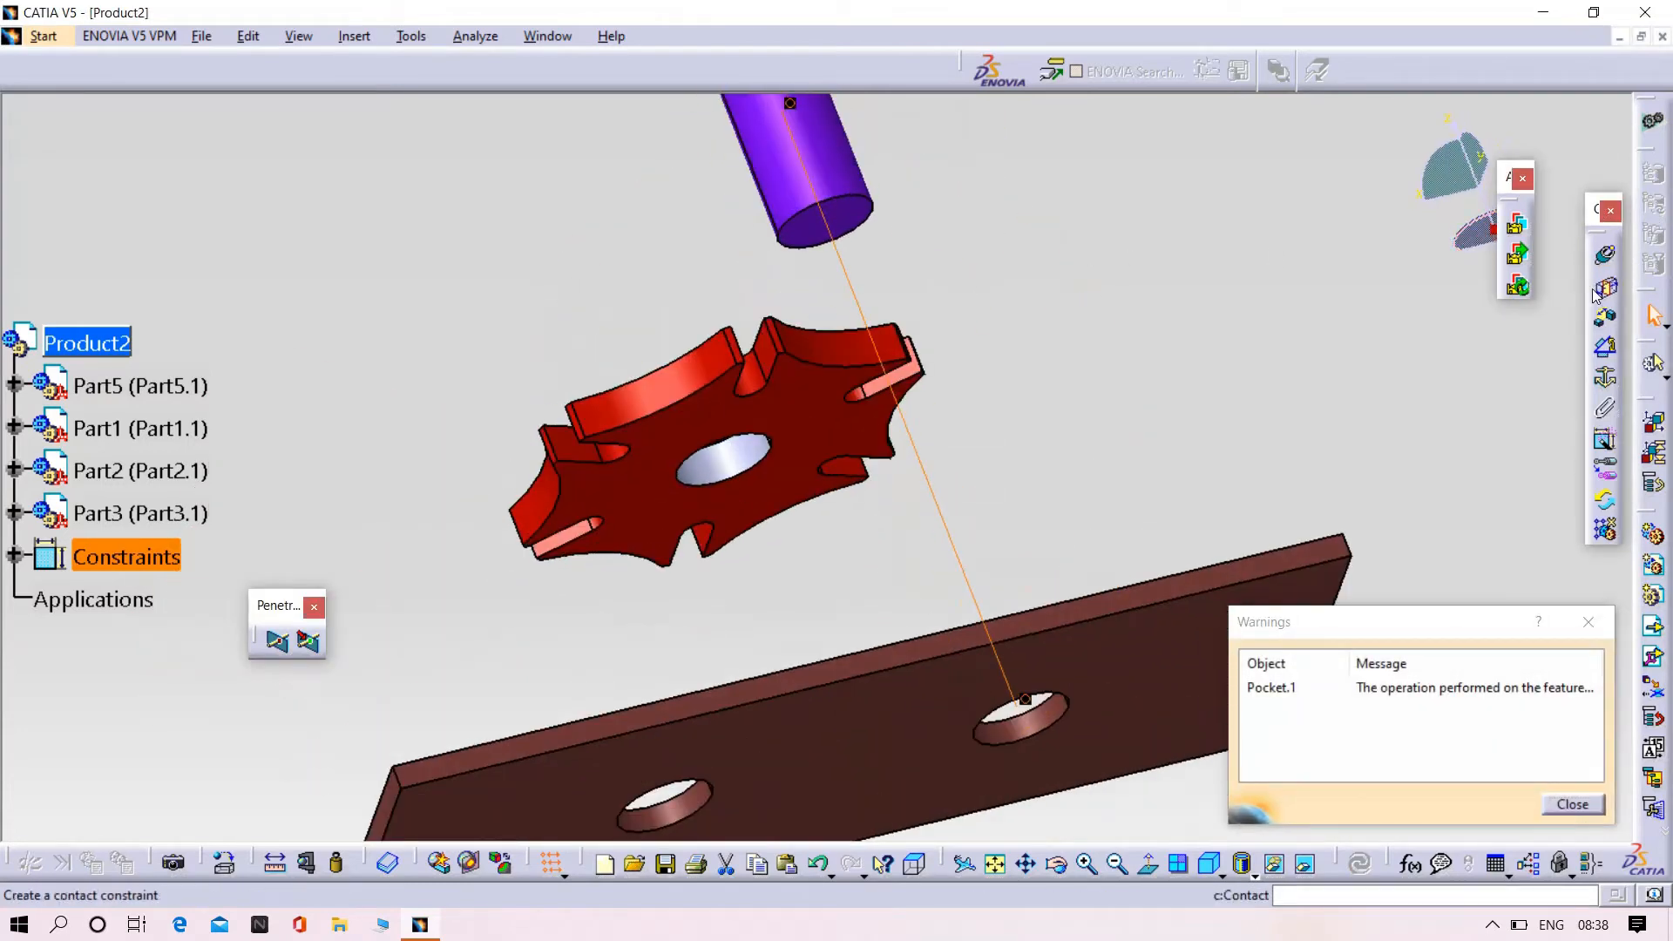
pyautogui.click(837, 234)
pyautogui.moveTo(889, 749); pyautogui.dragTo(801, 541, button='middle')
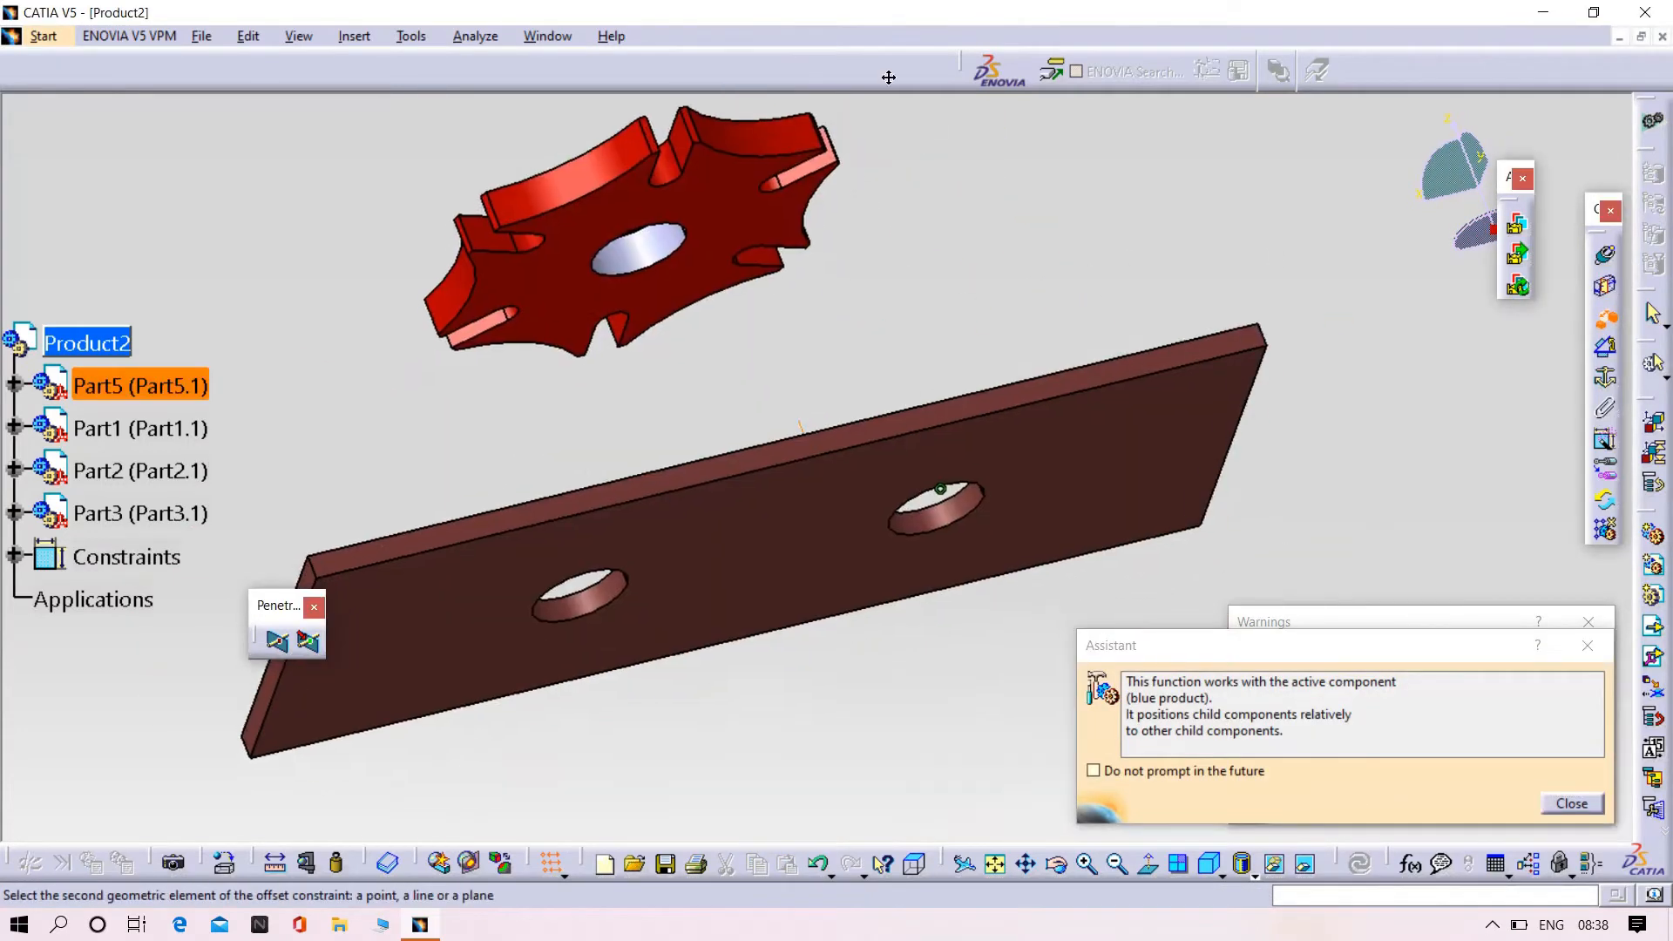
pyautogui.click(803, 541)
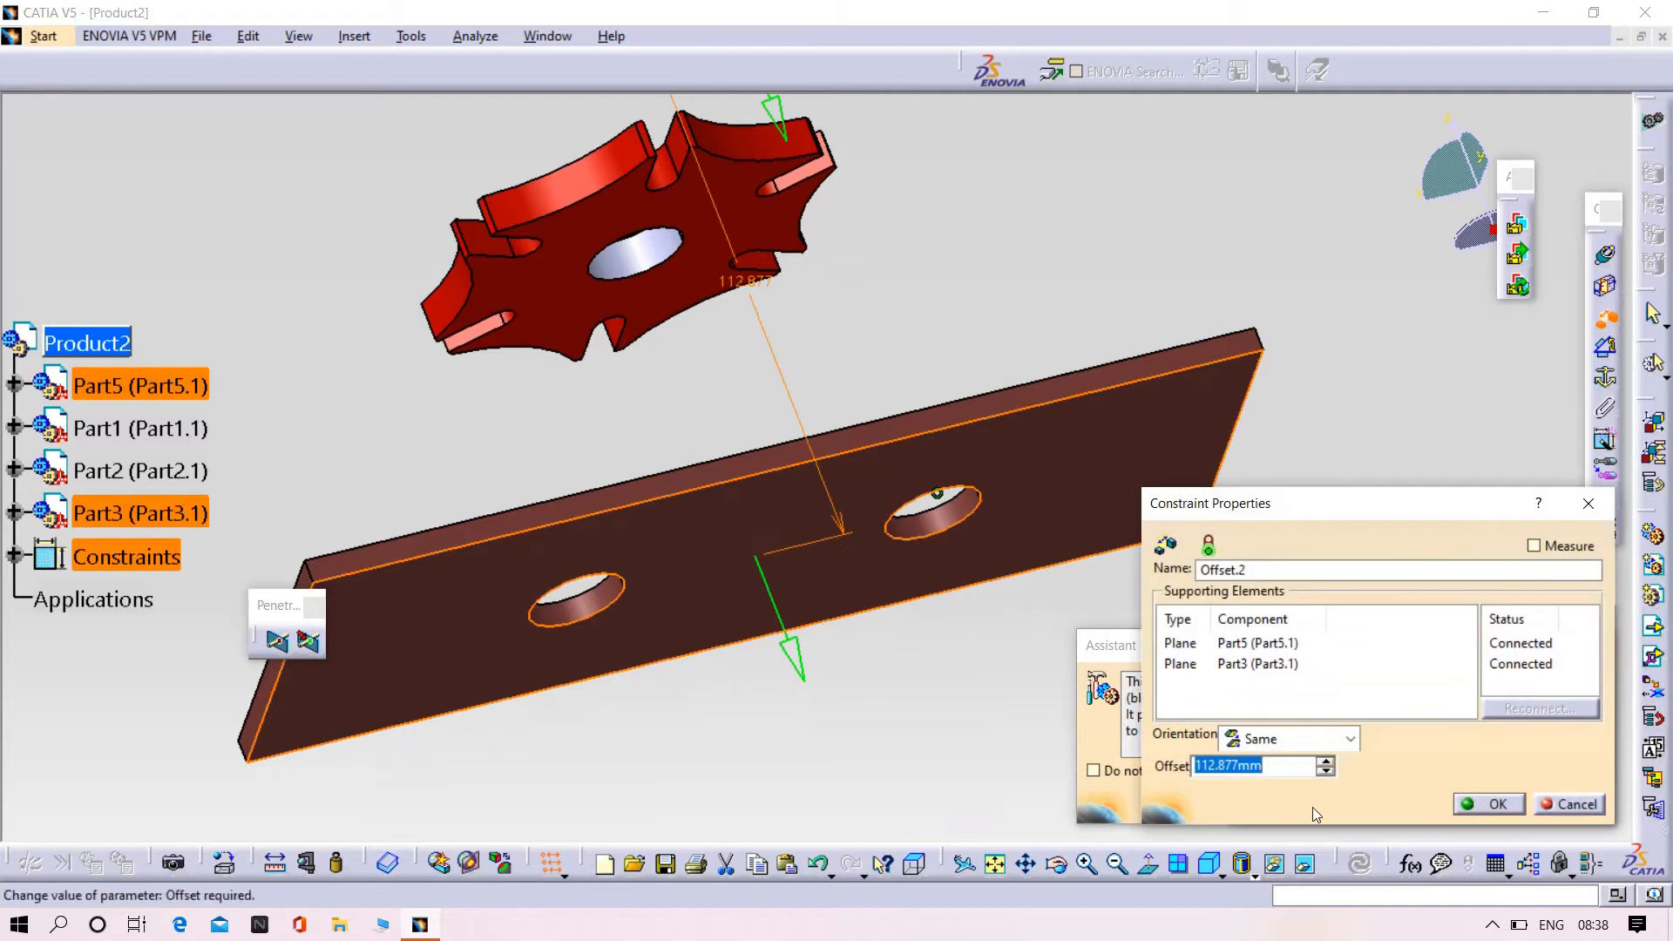
pyautogui.press('BackSpace')
pyautogui.write('0')
pyautogui.press('Return')
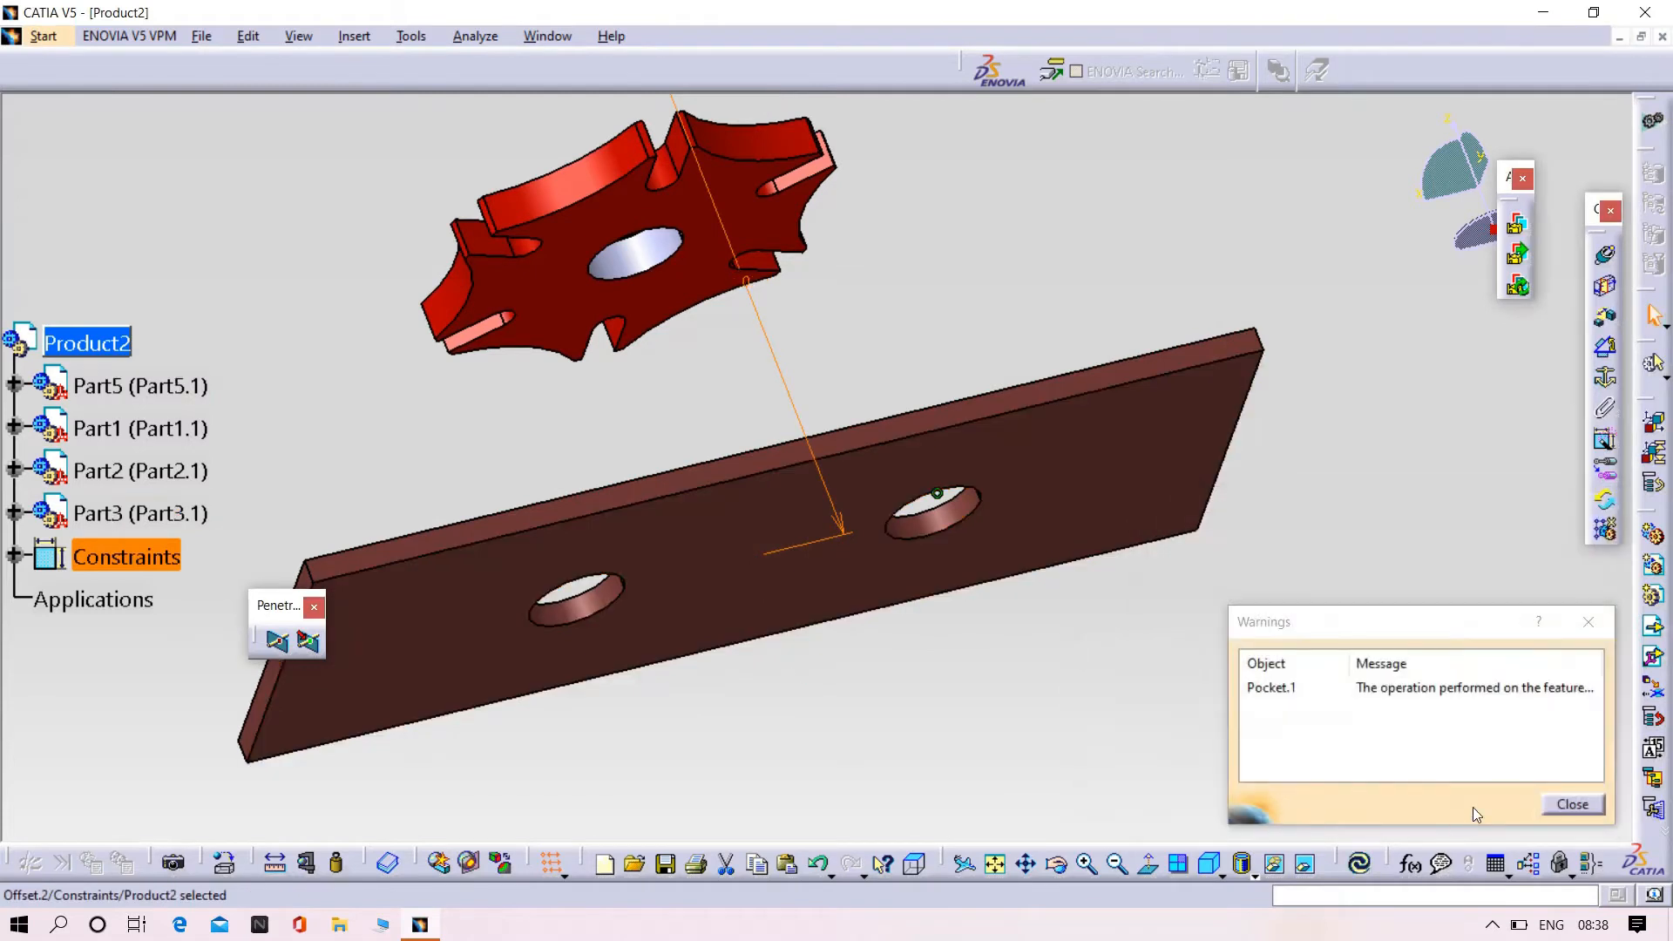
pyautogui.click(1573, 804)
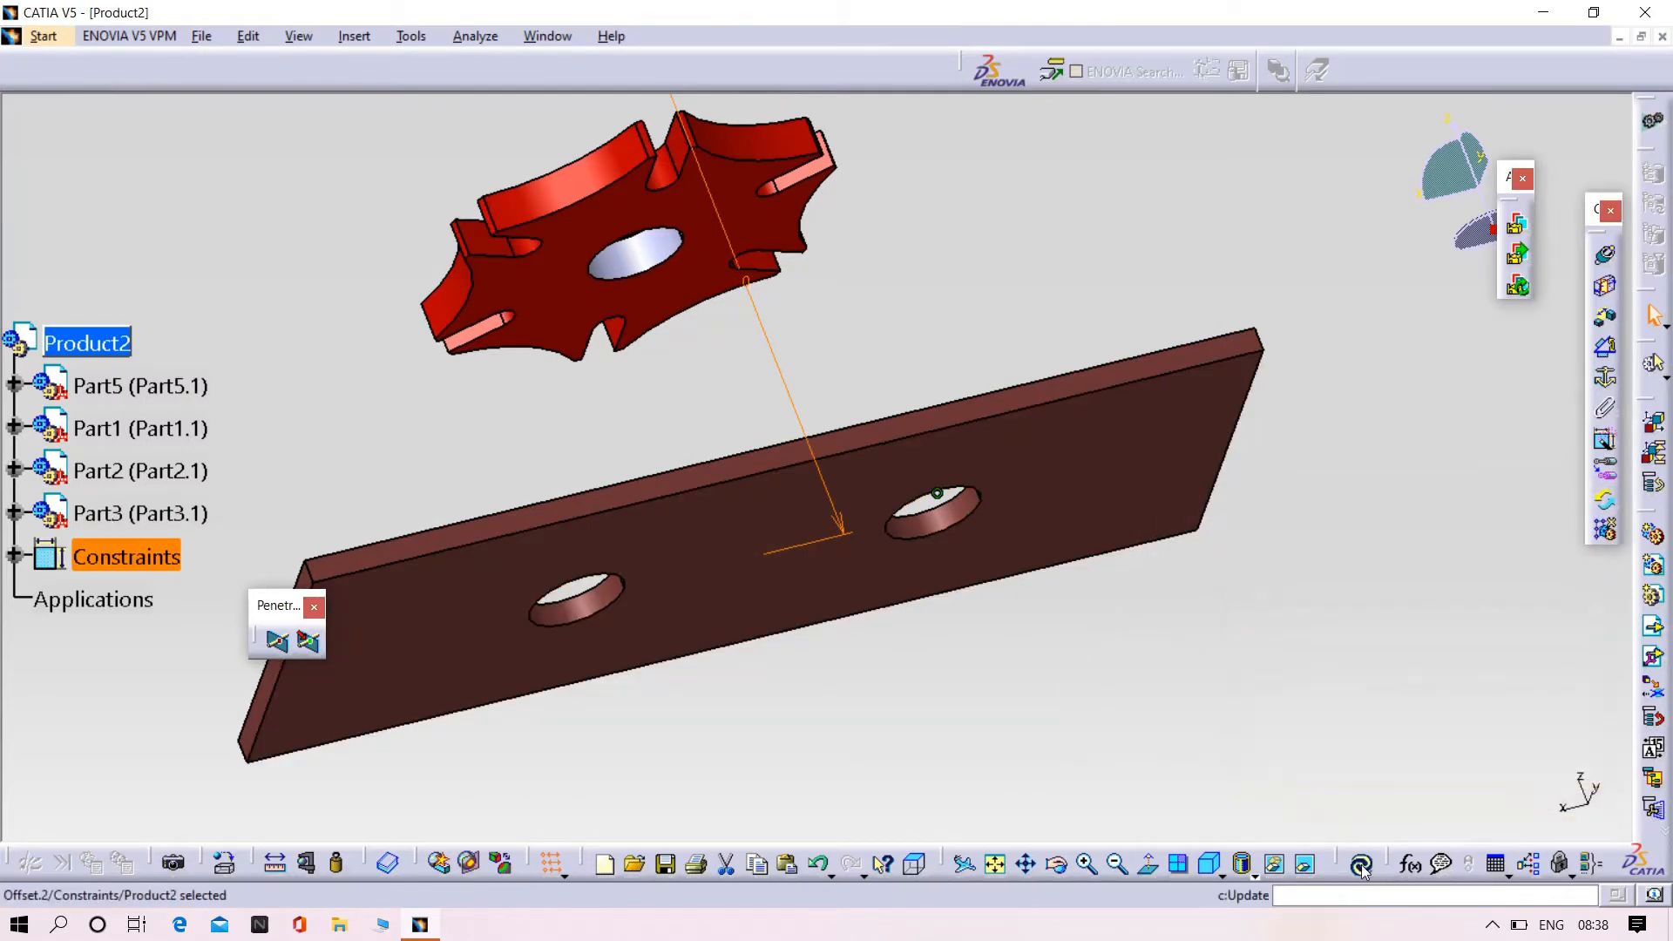
pyautogui.click(1361, 864)
pyautogui.moveTo(983, 285); pyautogui.dragTo(970, 483, button='middle')
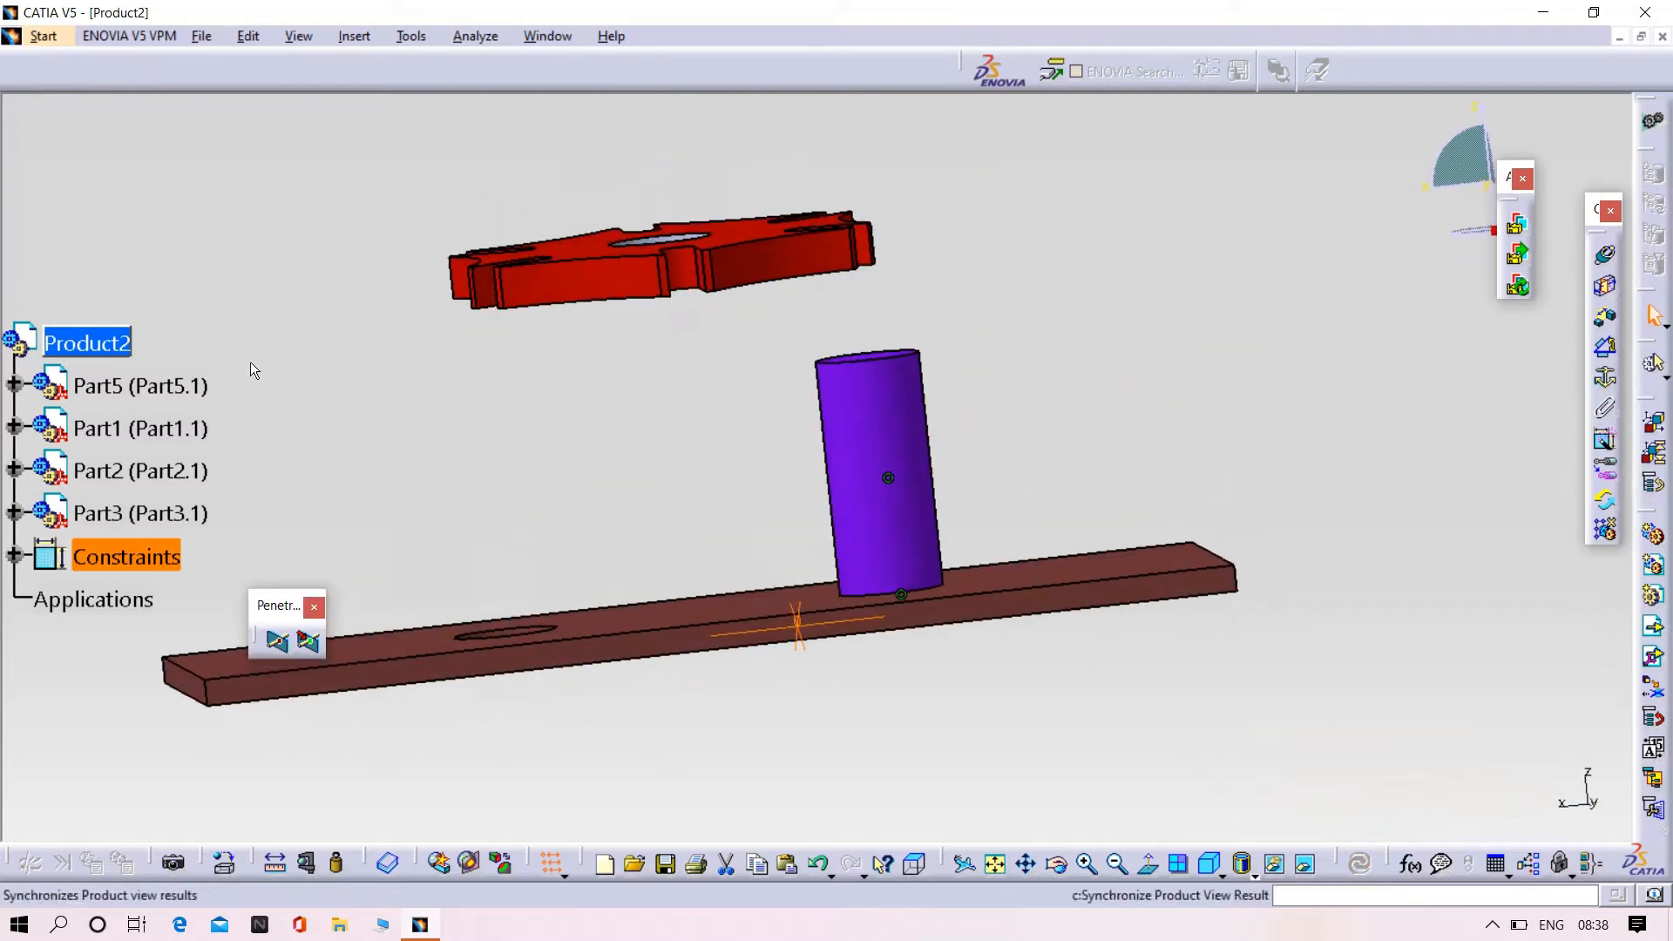
pyautogui.rightClick(116, 337)
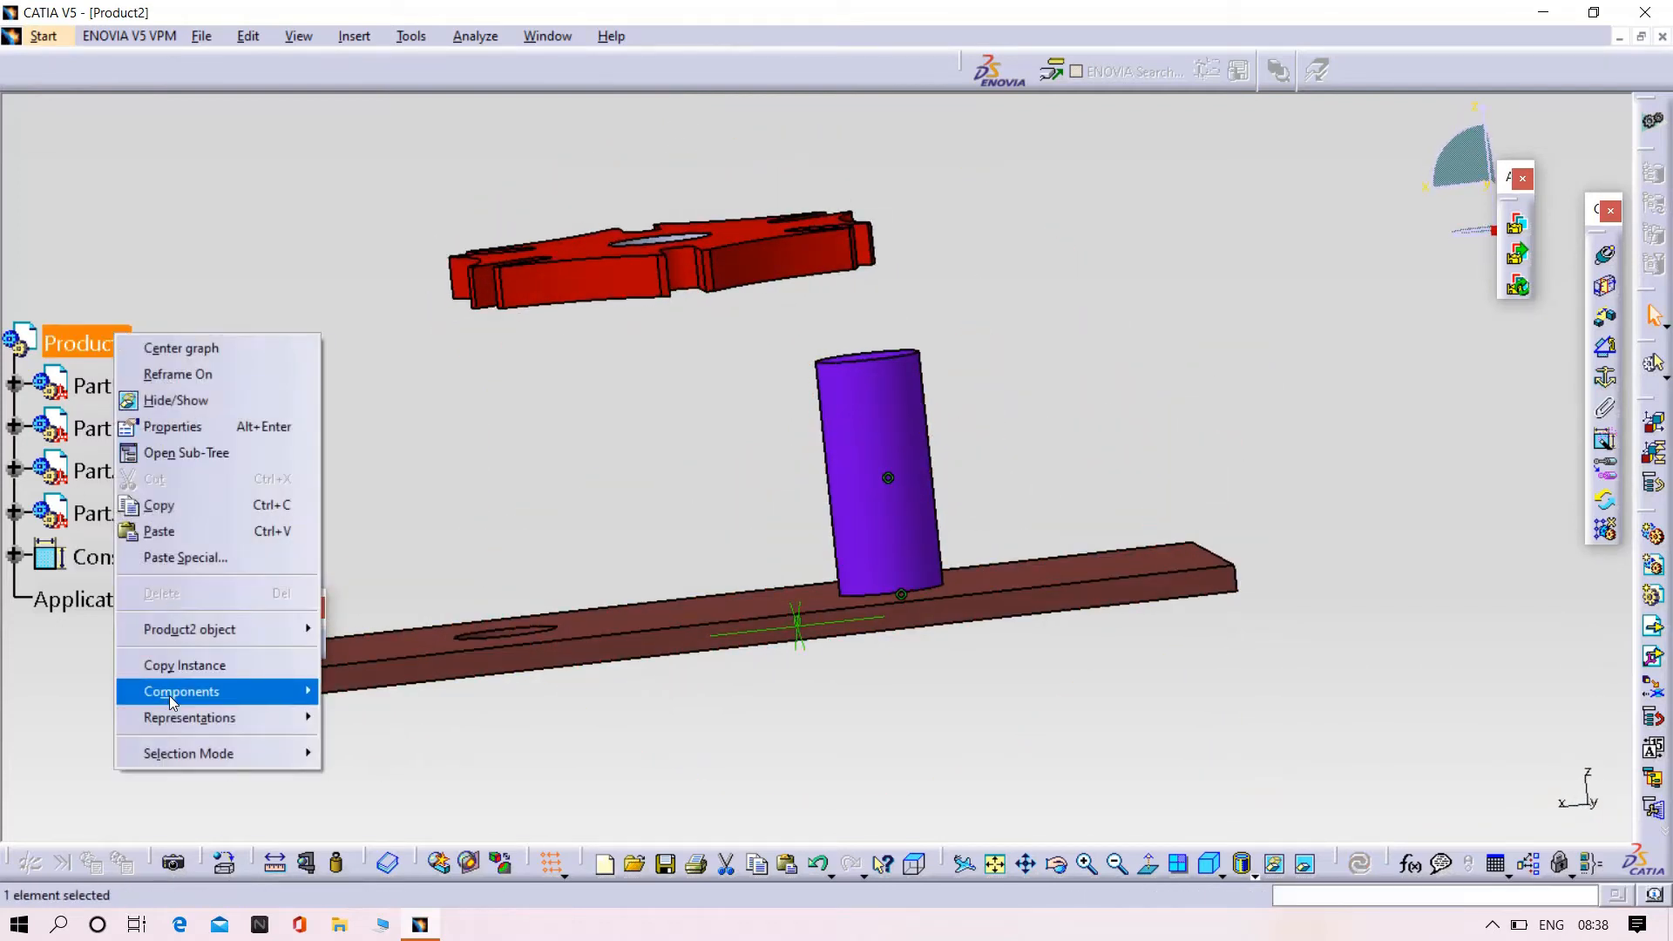
pyautogui.moveTo(169, 696)
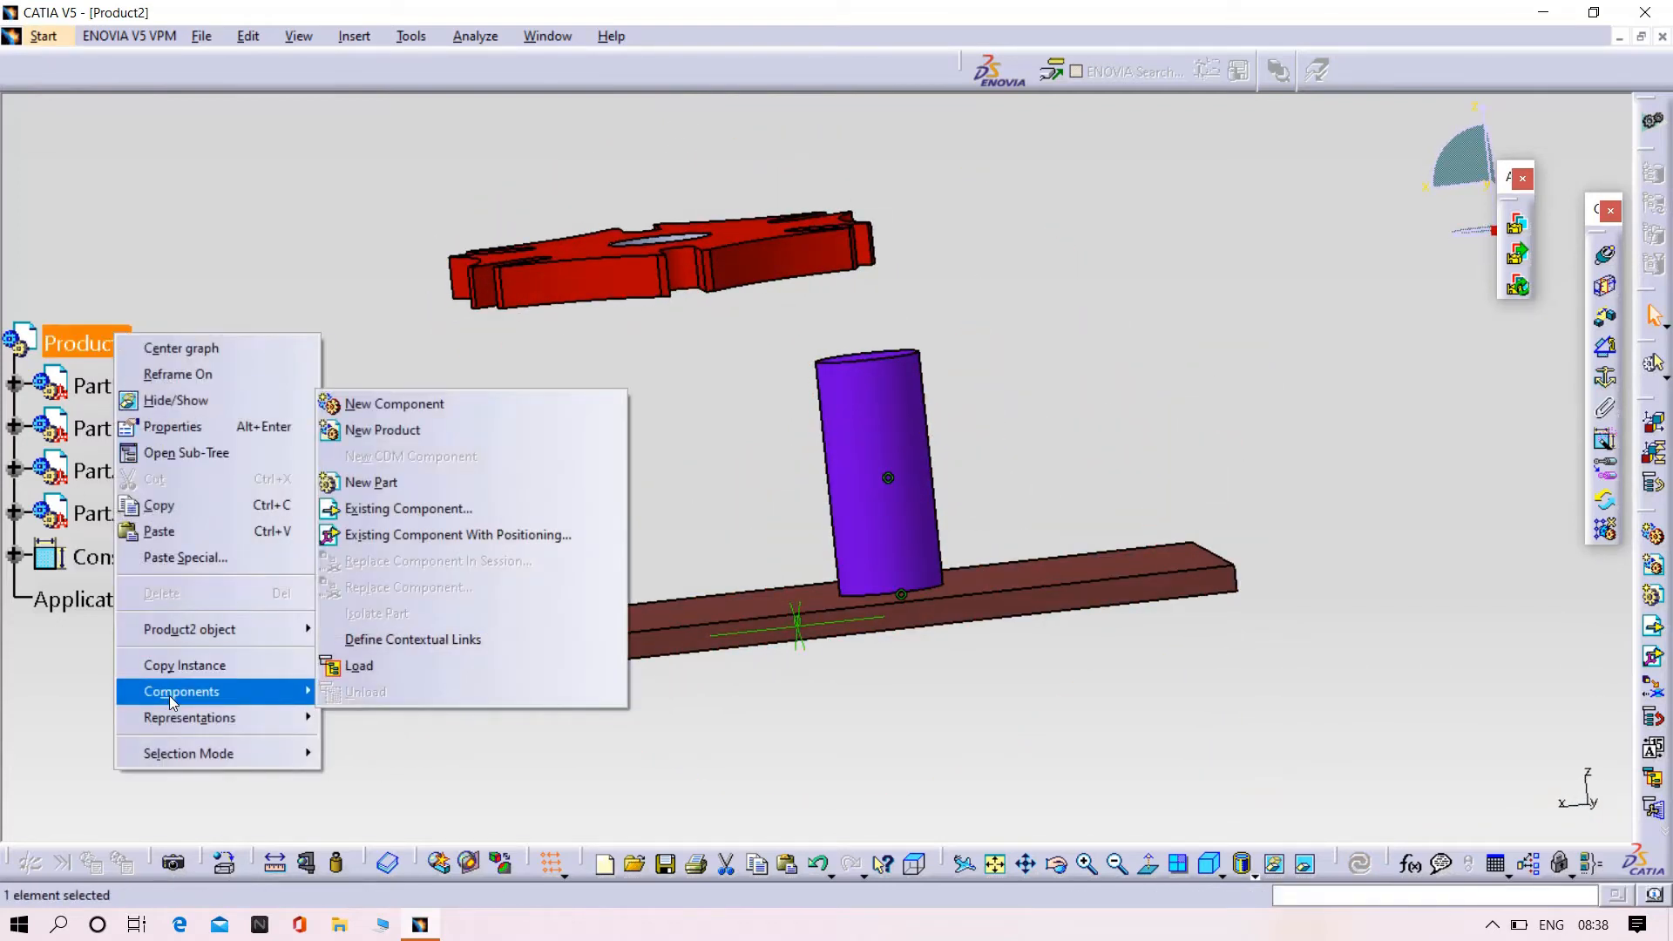
pyautogui.click(810, 474)
# Step: Insert a second instance of Part5 into Product2 as an existing component
pyautogui.rightClick(129, 350)
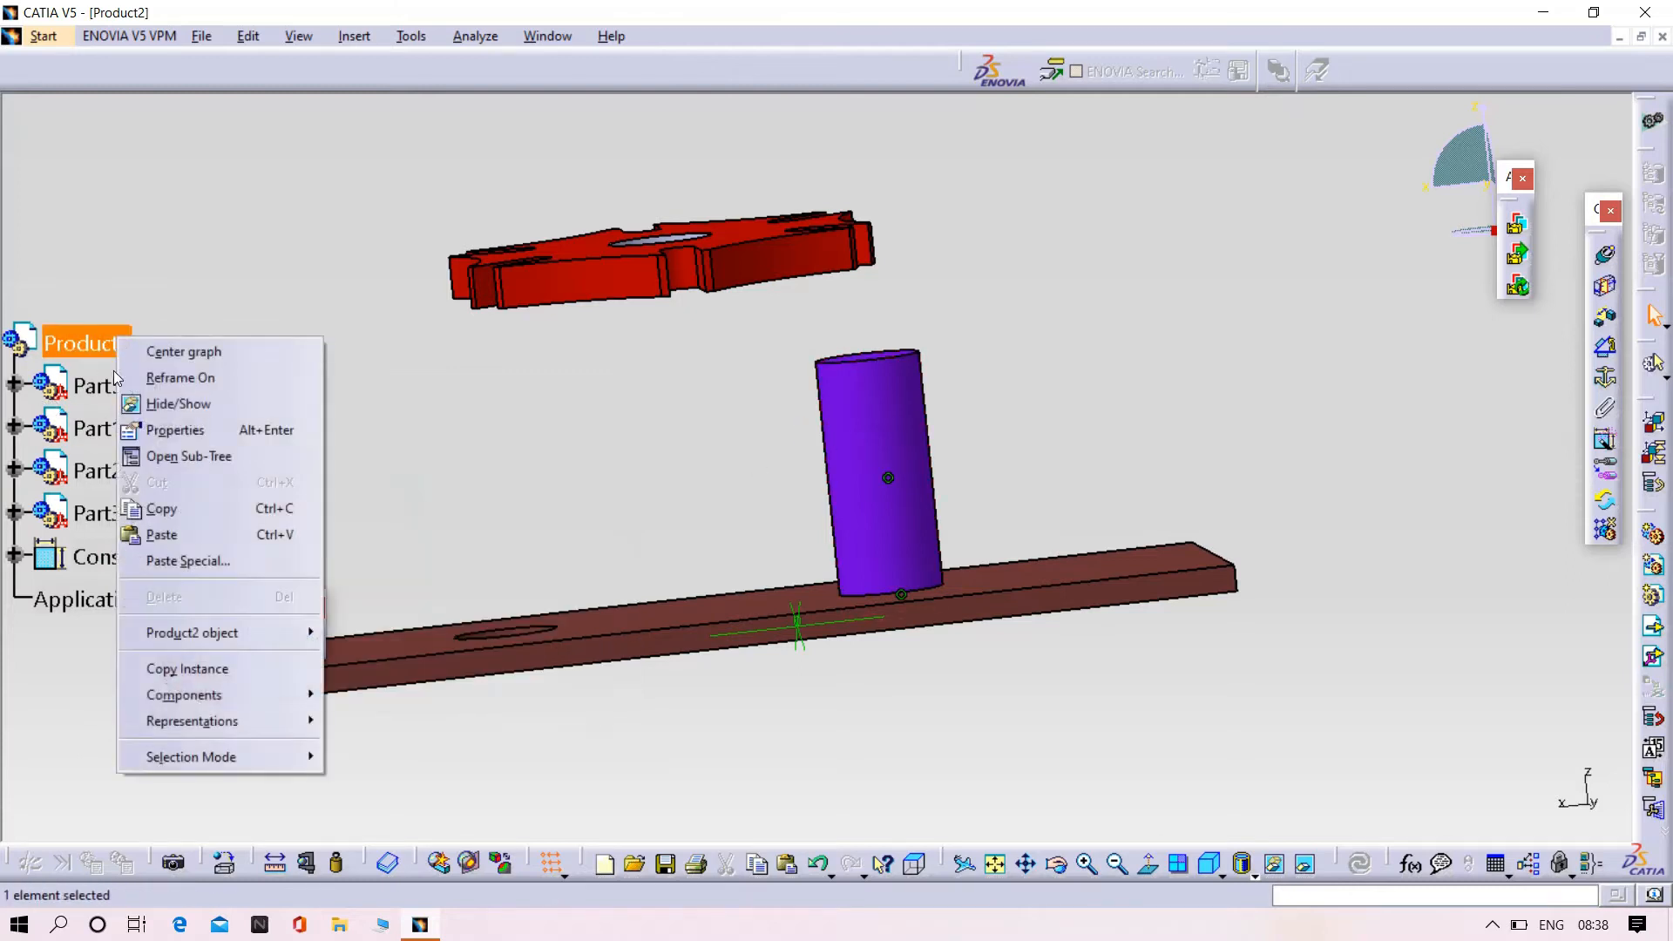
pyautogui.moveTo(216, 709)
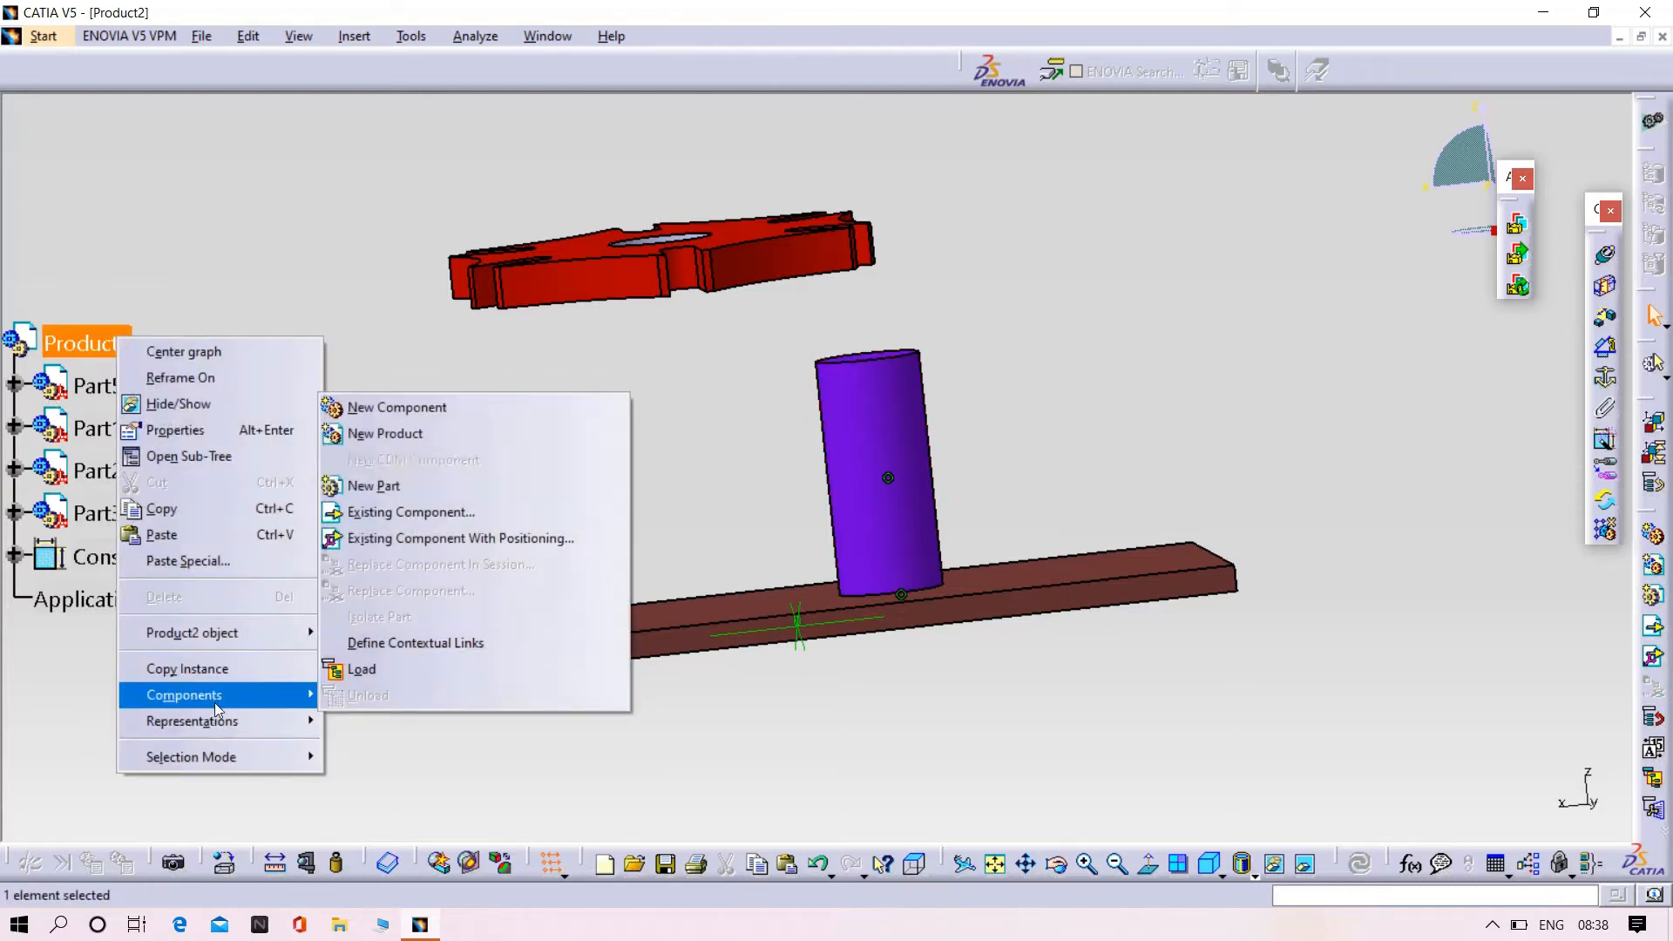
pyautogui.click(485, 510)
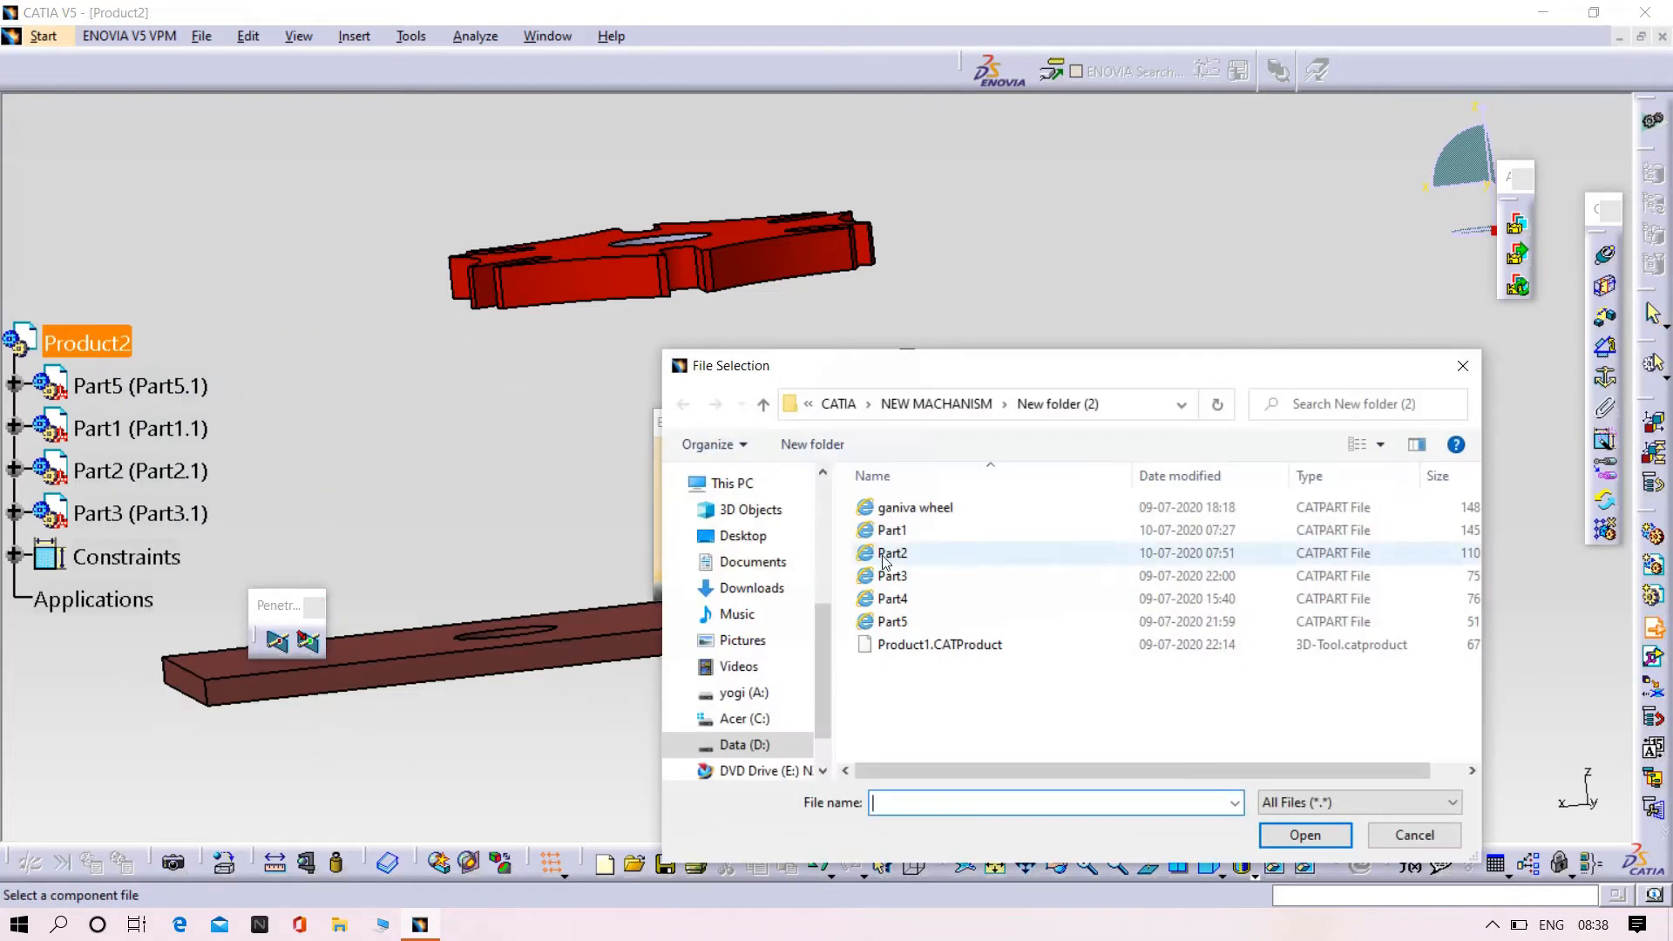
pyautogui.click(892, 622)
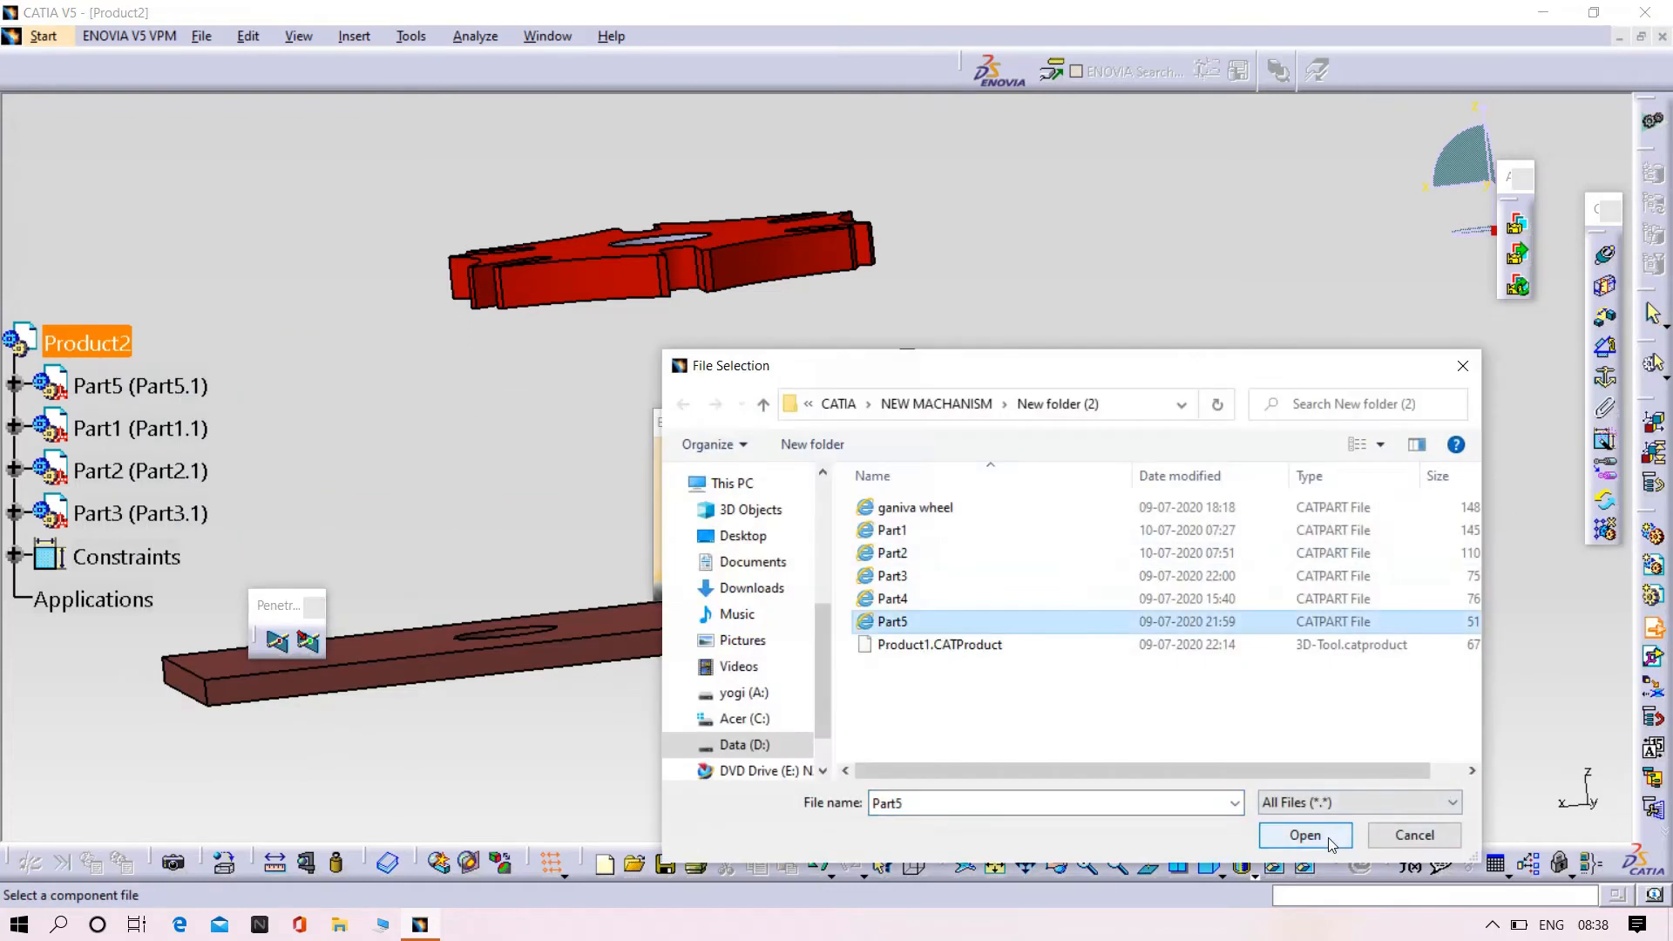
pyautogui.click(1305, 835)
pyautogui.moveTo(932, 601); pyautogui.dragTo(929, 575, button='middle')
pyautogui.click(1543, 780)
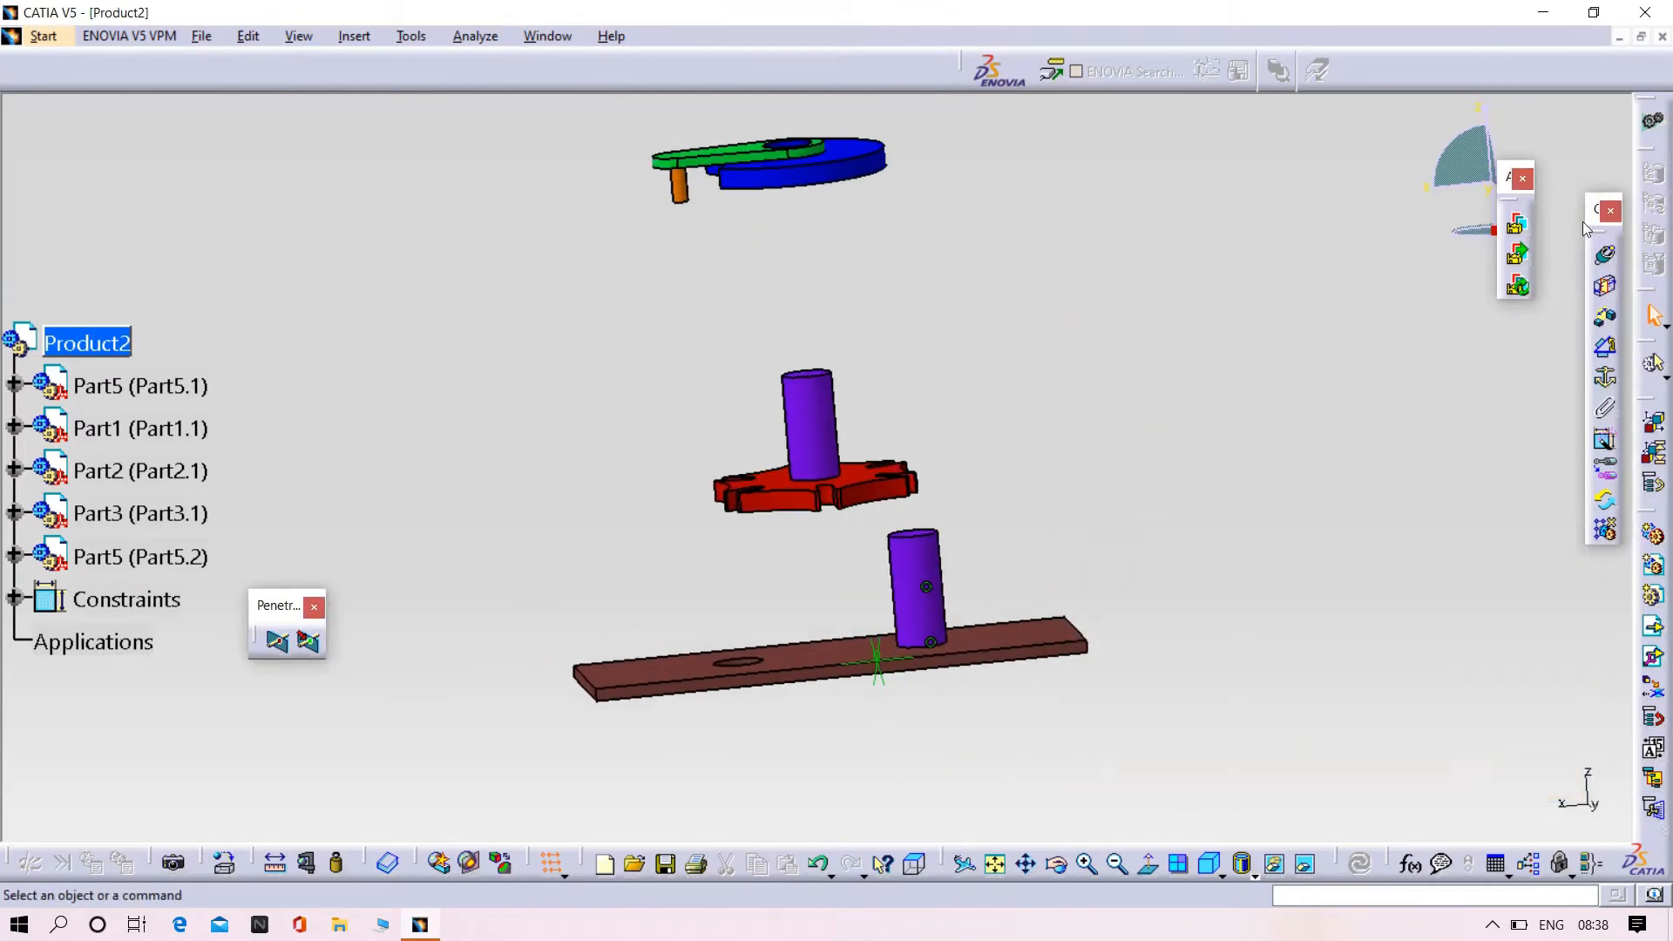
# Step: Turn off the assistant prompt and make the second pin's axis coincident with the base plate's empty hole
pyautogui.click(1606, 255)
pyautogui.moveTo(1036, 449); pyautogui.dragTo(1043, 375, button='middle')
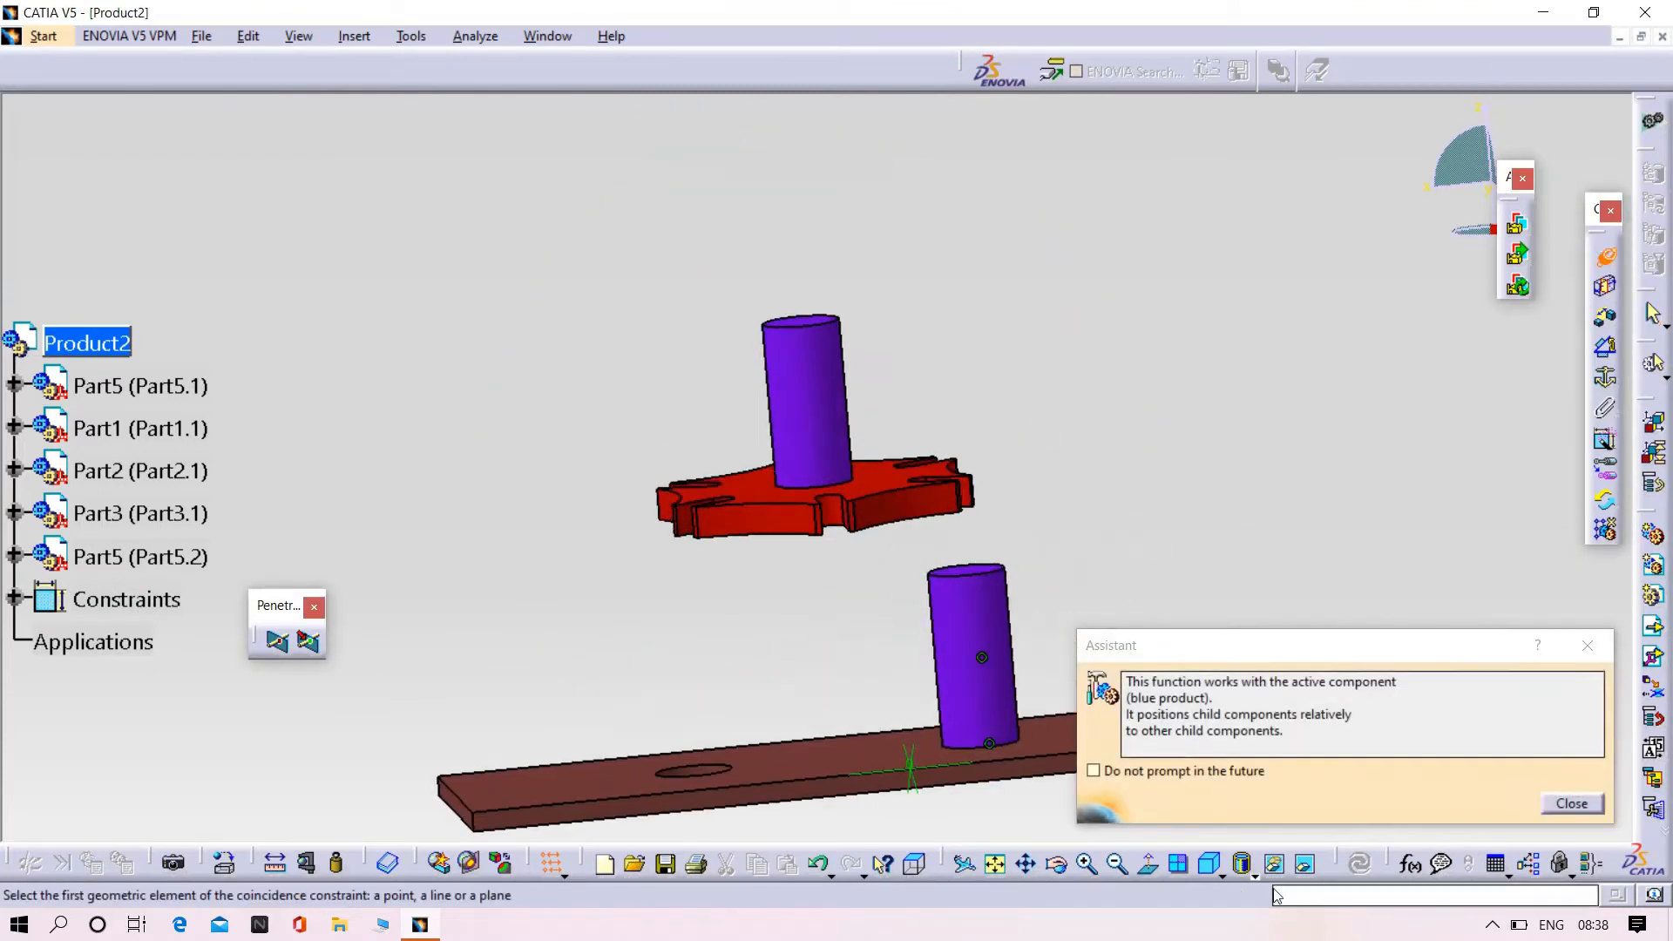
pyautogui.click(1185, 776)
pyautogui.click(1573, 804)
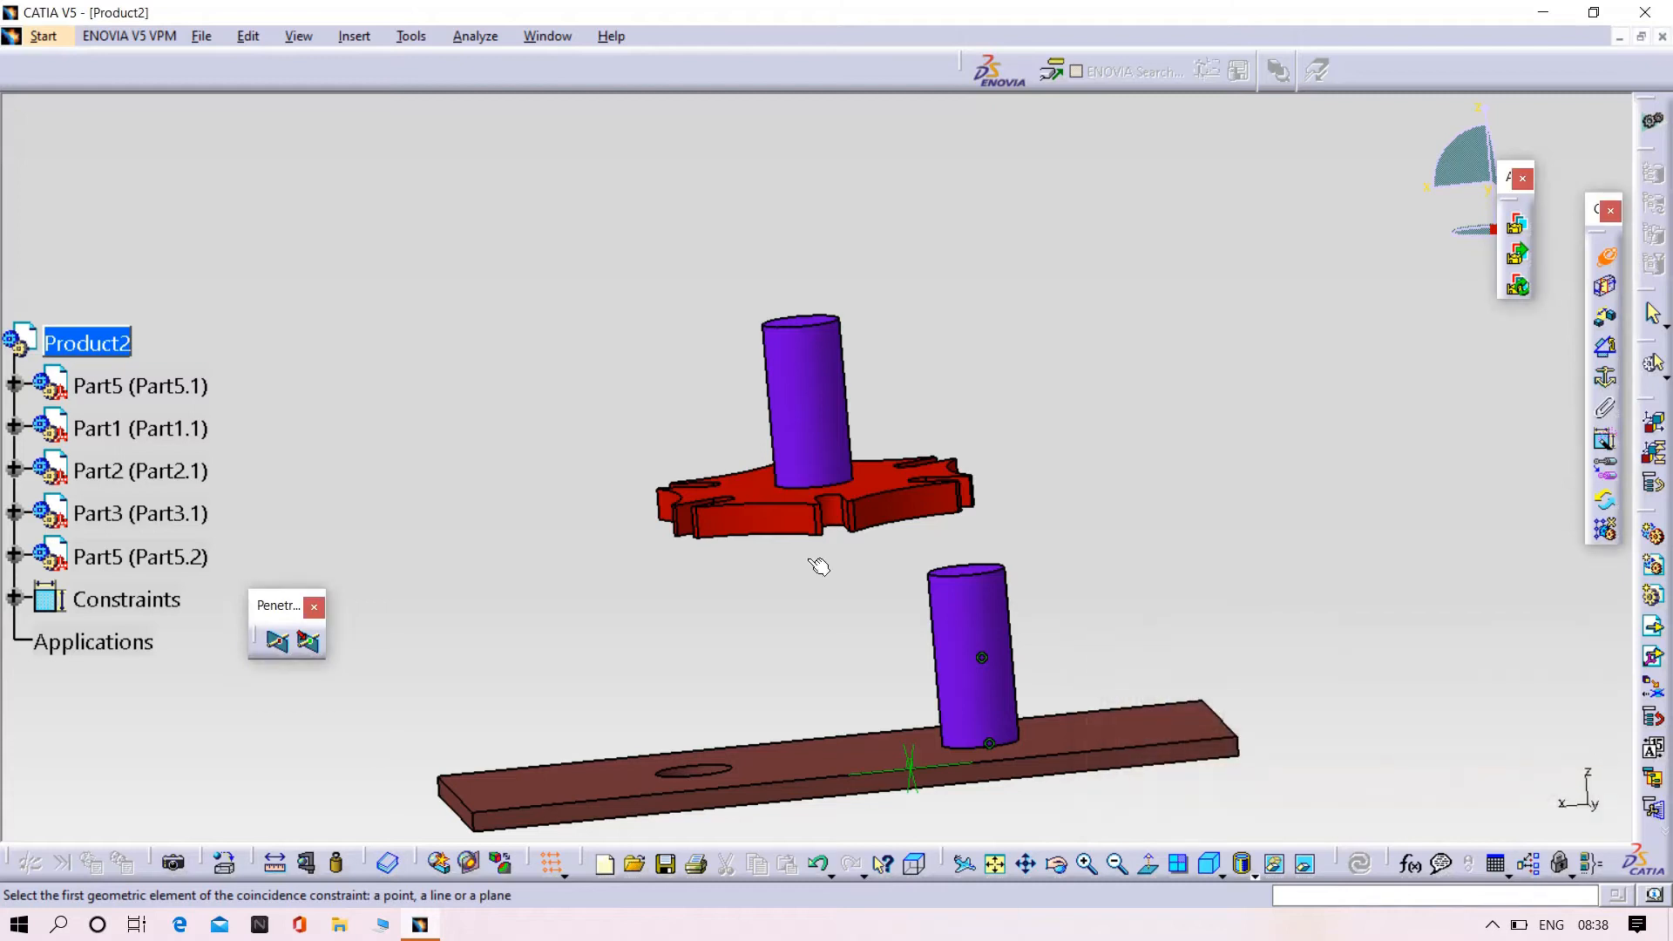
pyautogui.click(842, 429)
pyautogui.moveTo(605, 538); pyautogui.dragTo(746, 727, button='middle')
pyautogui.click(746, 727)
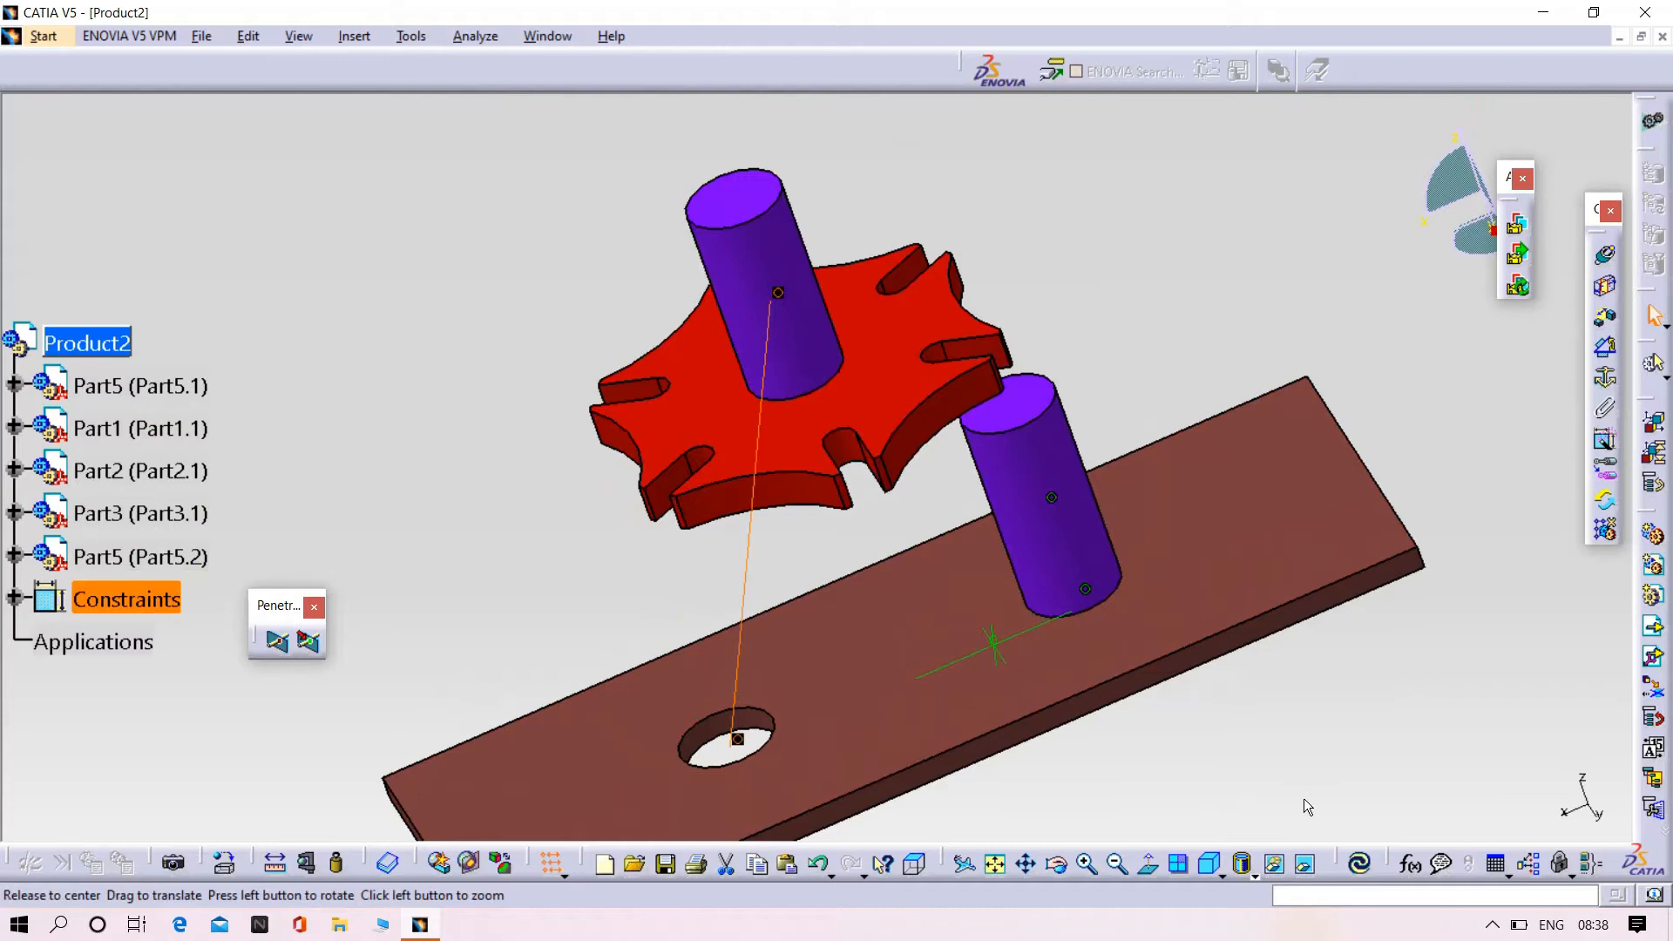
# Step: Make the second pin's bottom face flush with the base plate's underside using an offset constraint, and update the assembly
pyautogui.moveTo(1308, 800); pyautogui.dragTo(985, 589, button='middle')
pyautogui.moveTo(838, 529); pyautogui.dragTo(743, 381, button='middle')
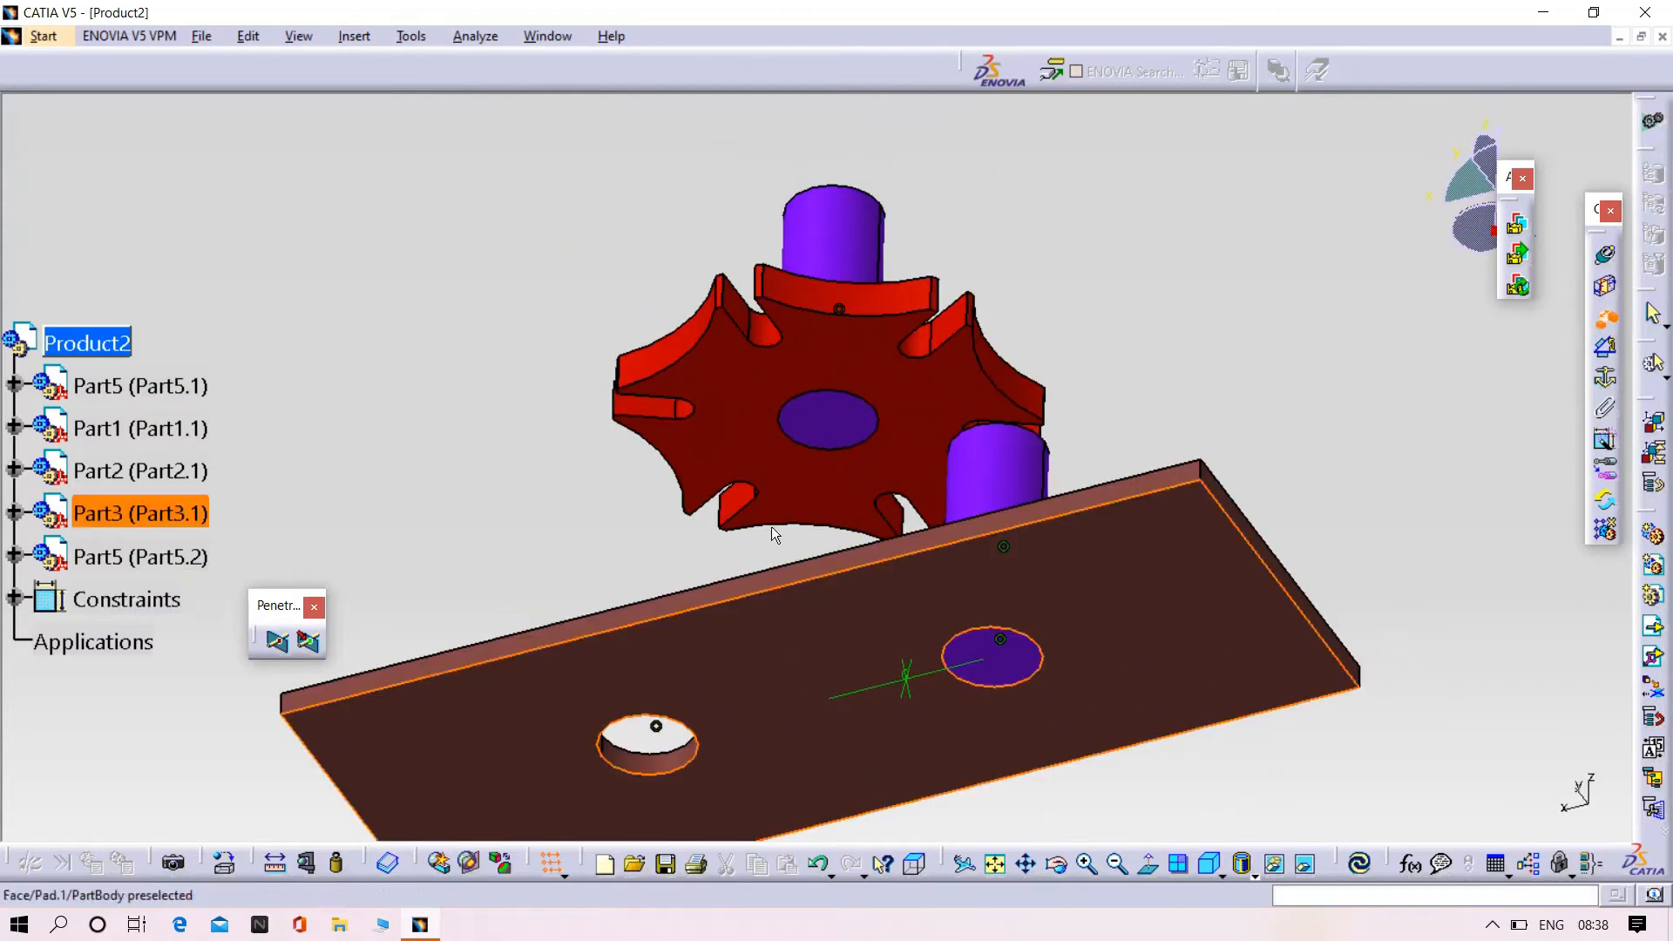
pyautogui.click(842, 413)
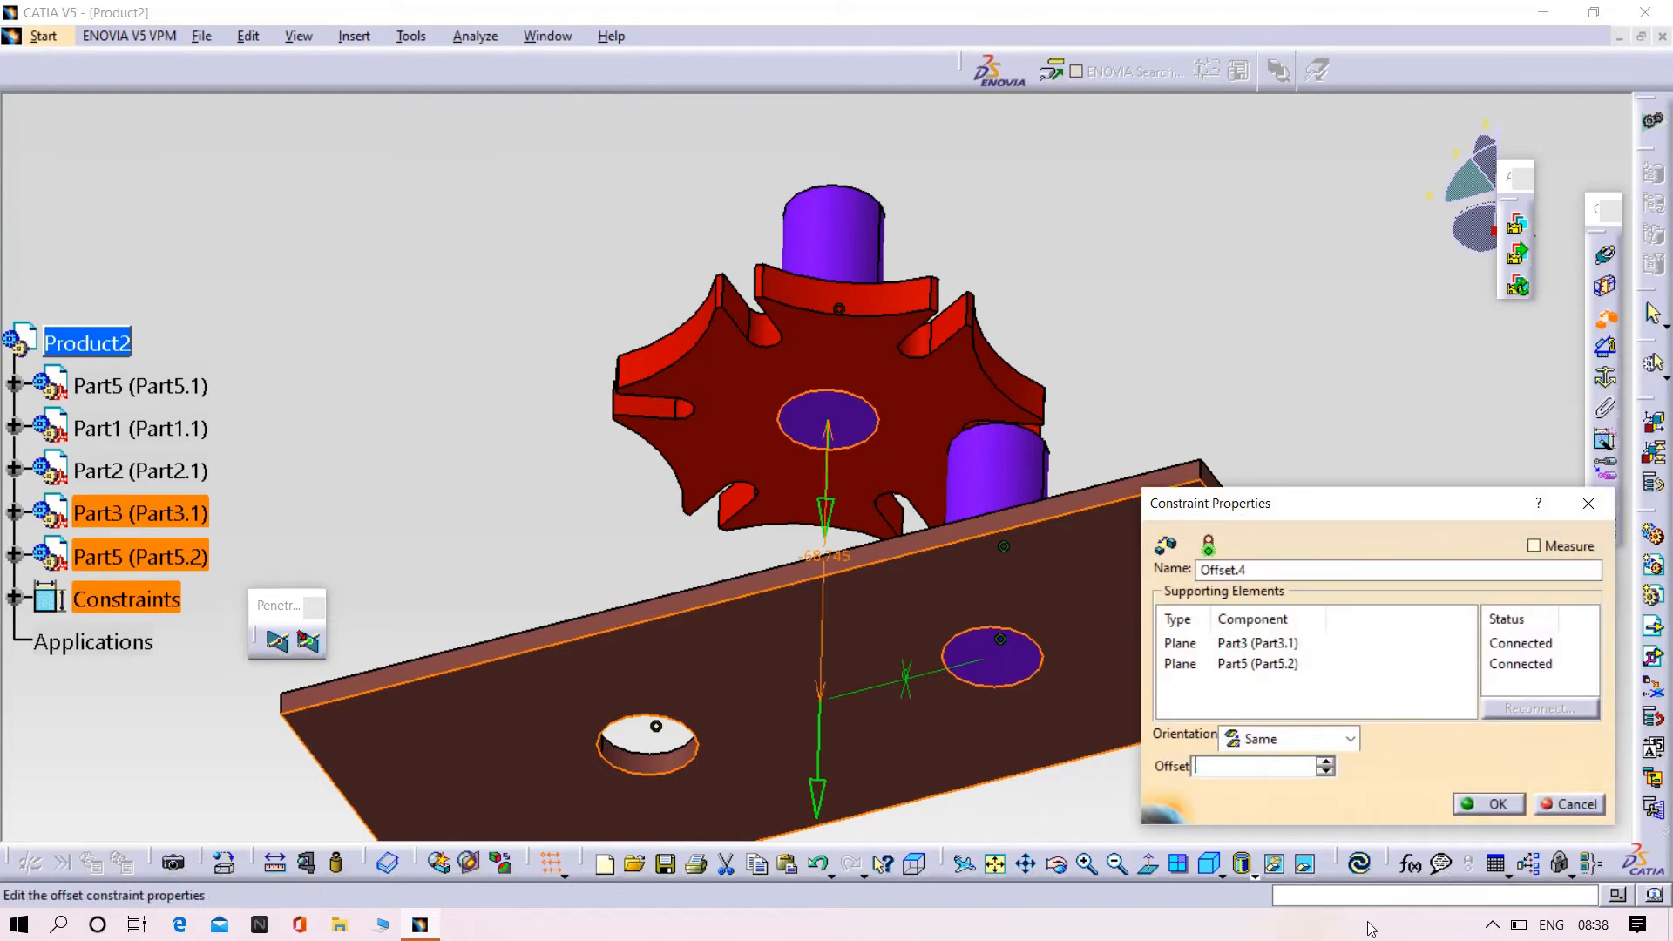
pyautogui.press('Return')
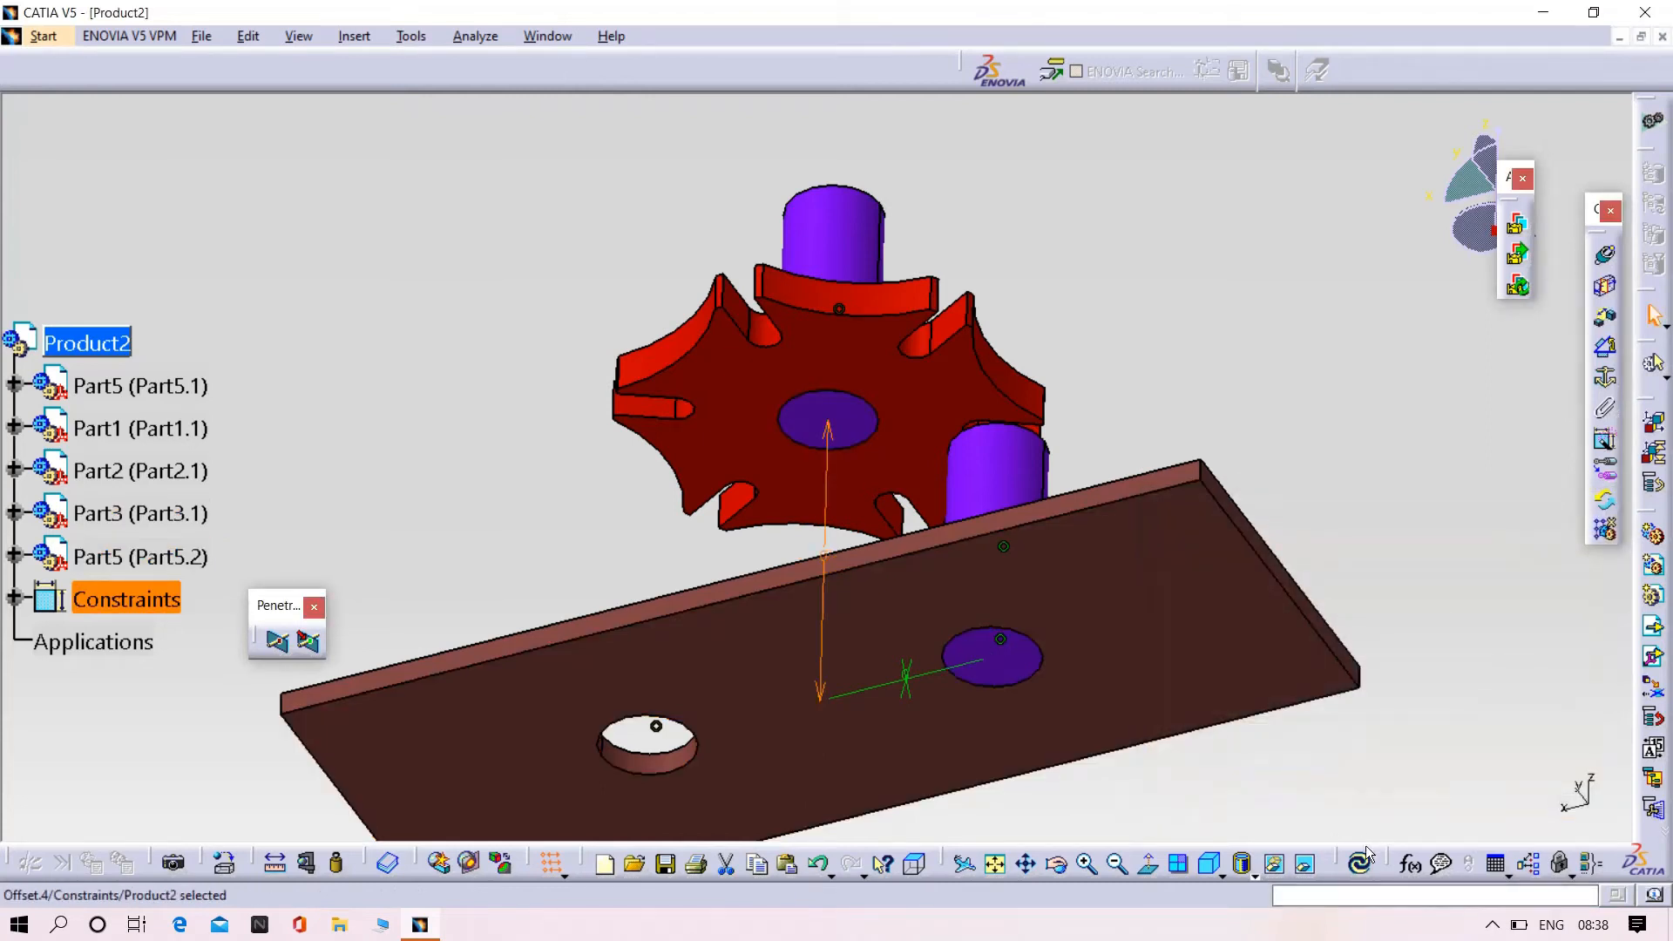
pyautogui.moveTo(696, 538); pyautogui.dragTo(760, 678, button='middle')
pyautogui.moveTo(853, 587); pyautogui.dragTo(992, 426, button='middle')
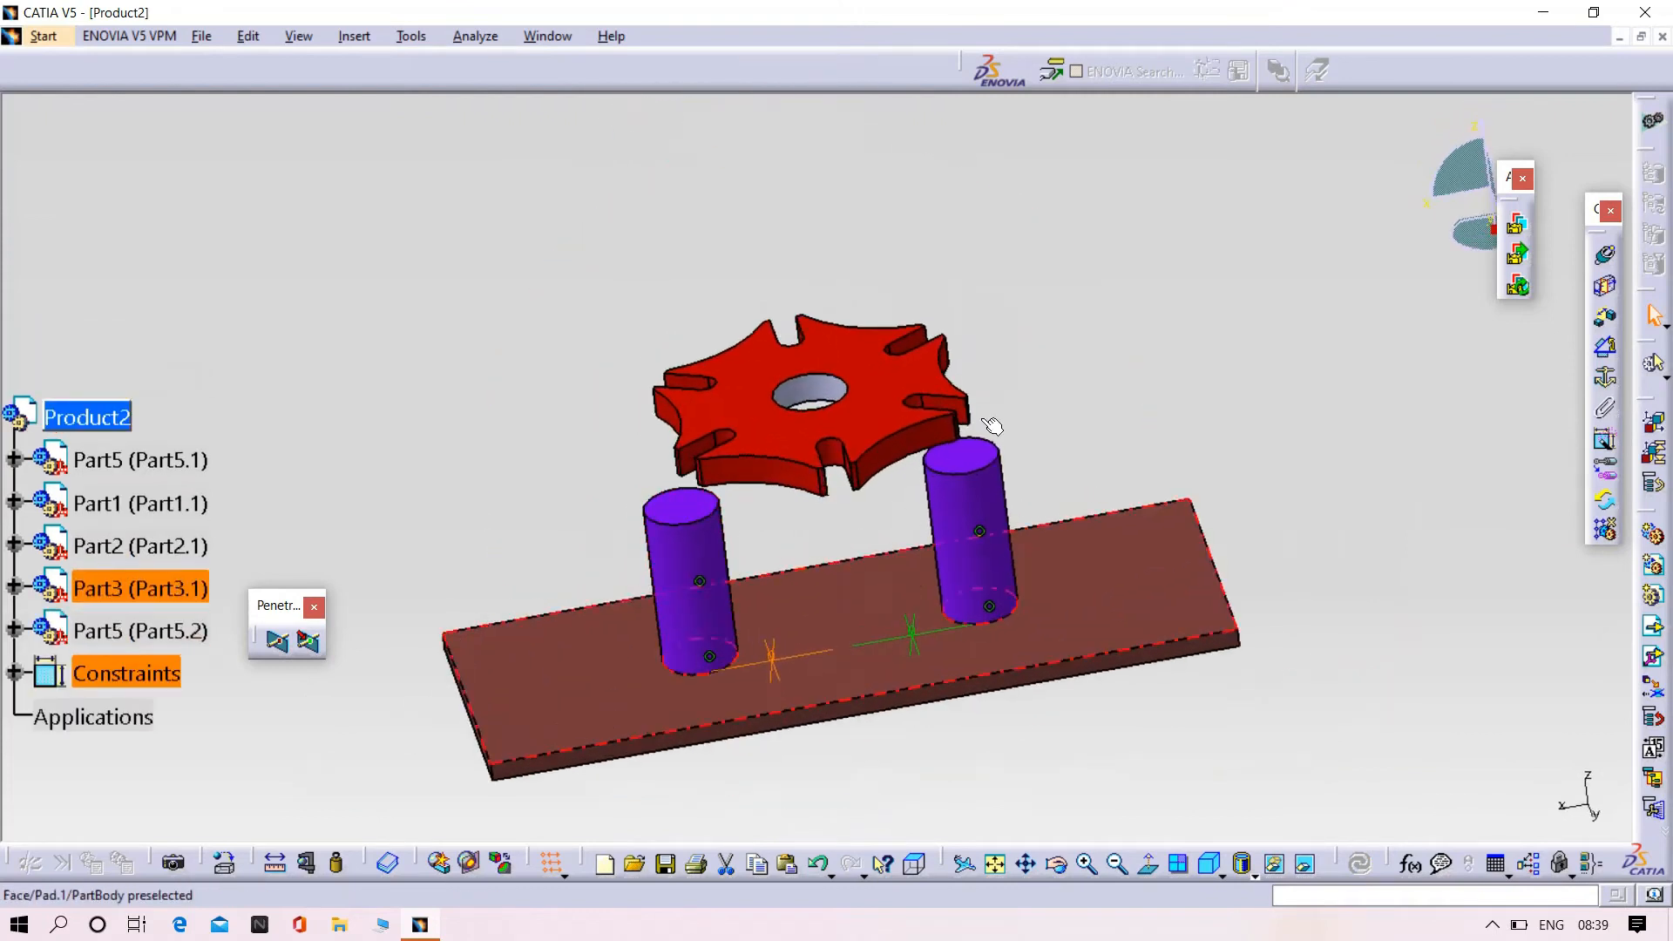
# Step: Make the axis of the red slotted wheel's centre hole coincident with the axis of the second Part5 pin
pyautogui.moveTo(1148, 361); pyautogui.dragTo(1192, 411, button='middle')
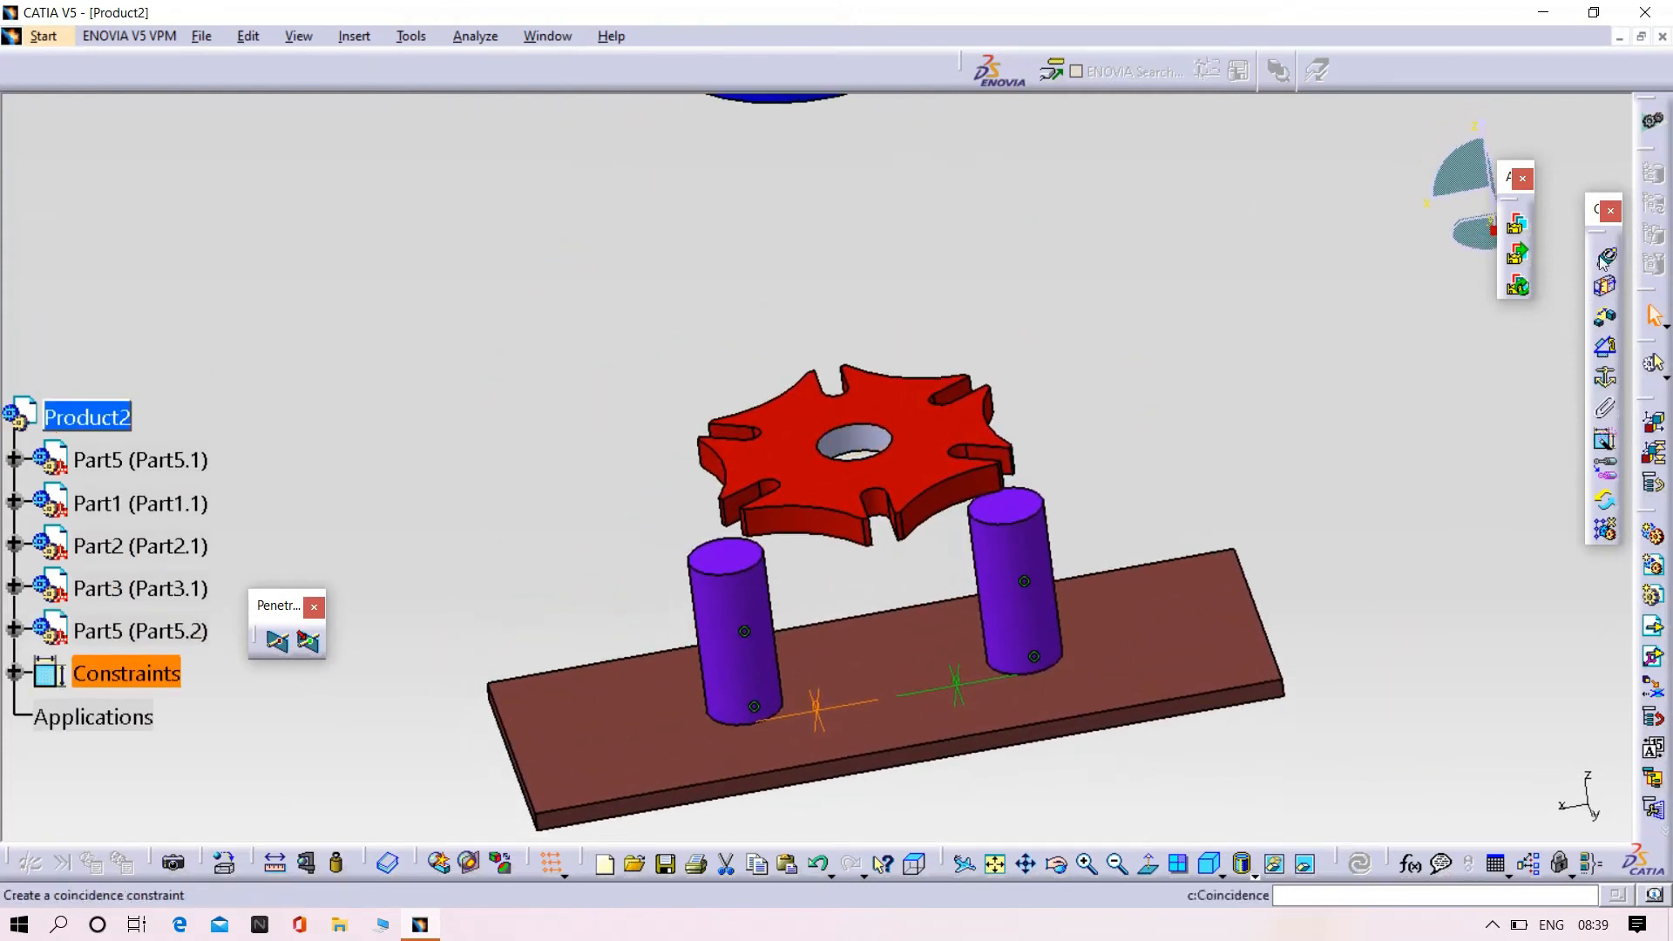
pyautogui.moveTo(1059, 401); pyautogui.dragTo(1116, 279, button='middle')
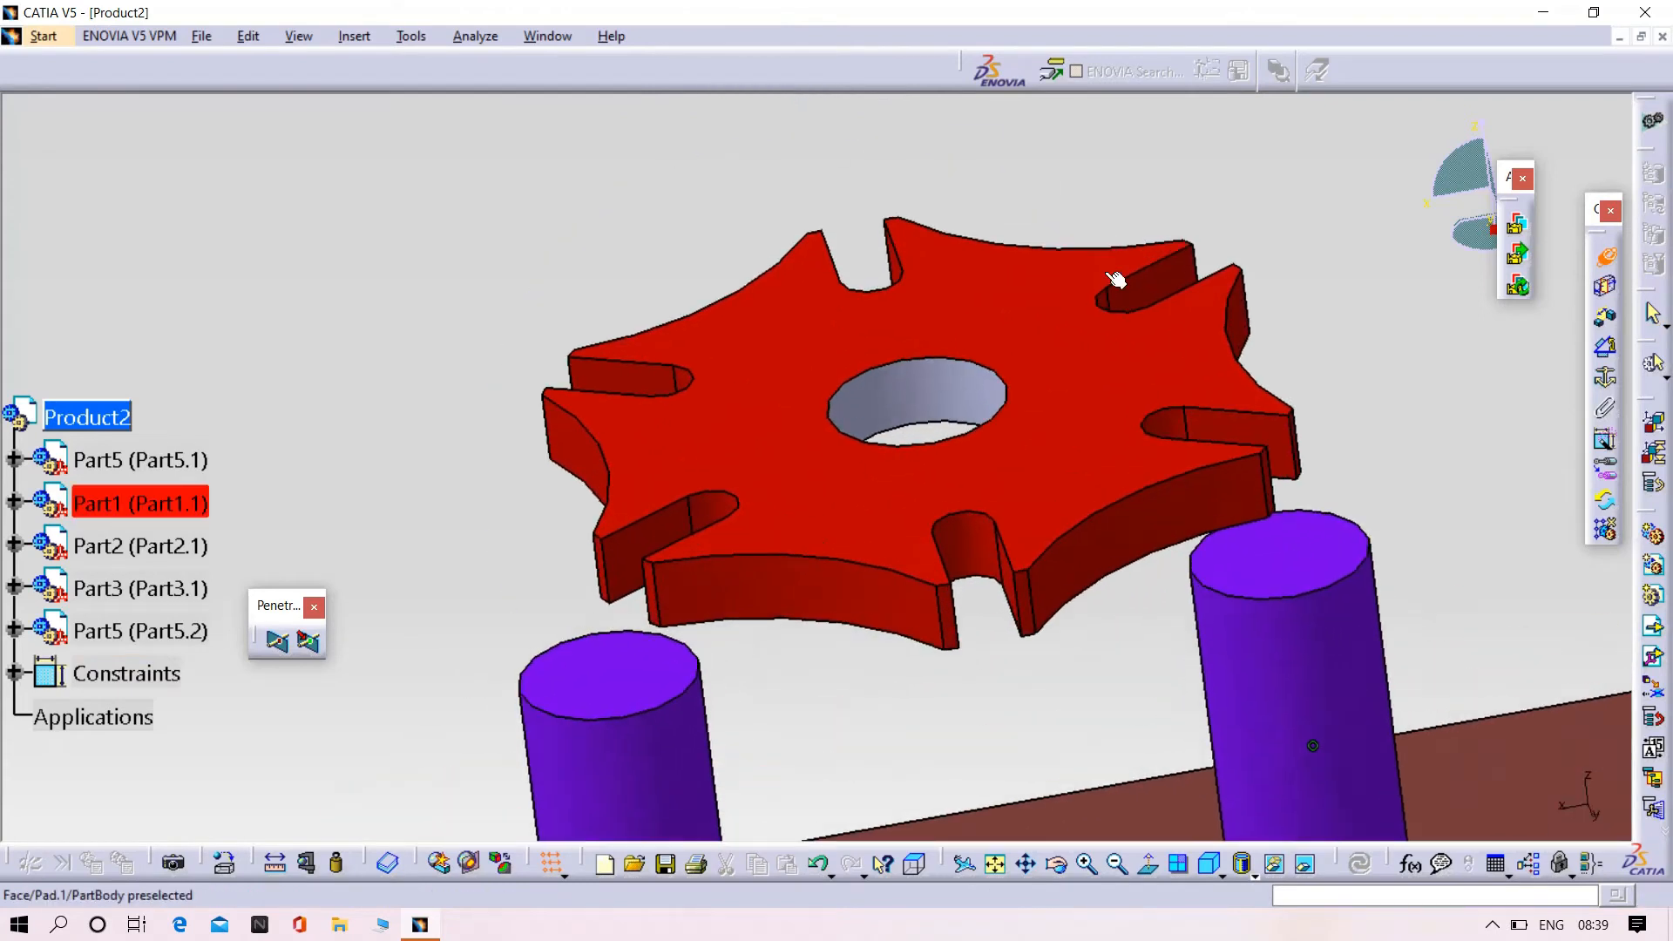
pyautogui.click(924, 392)
pyautogui.moveTo(515, 411); pyautogui.dragTo(515, 137, button='middle')
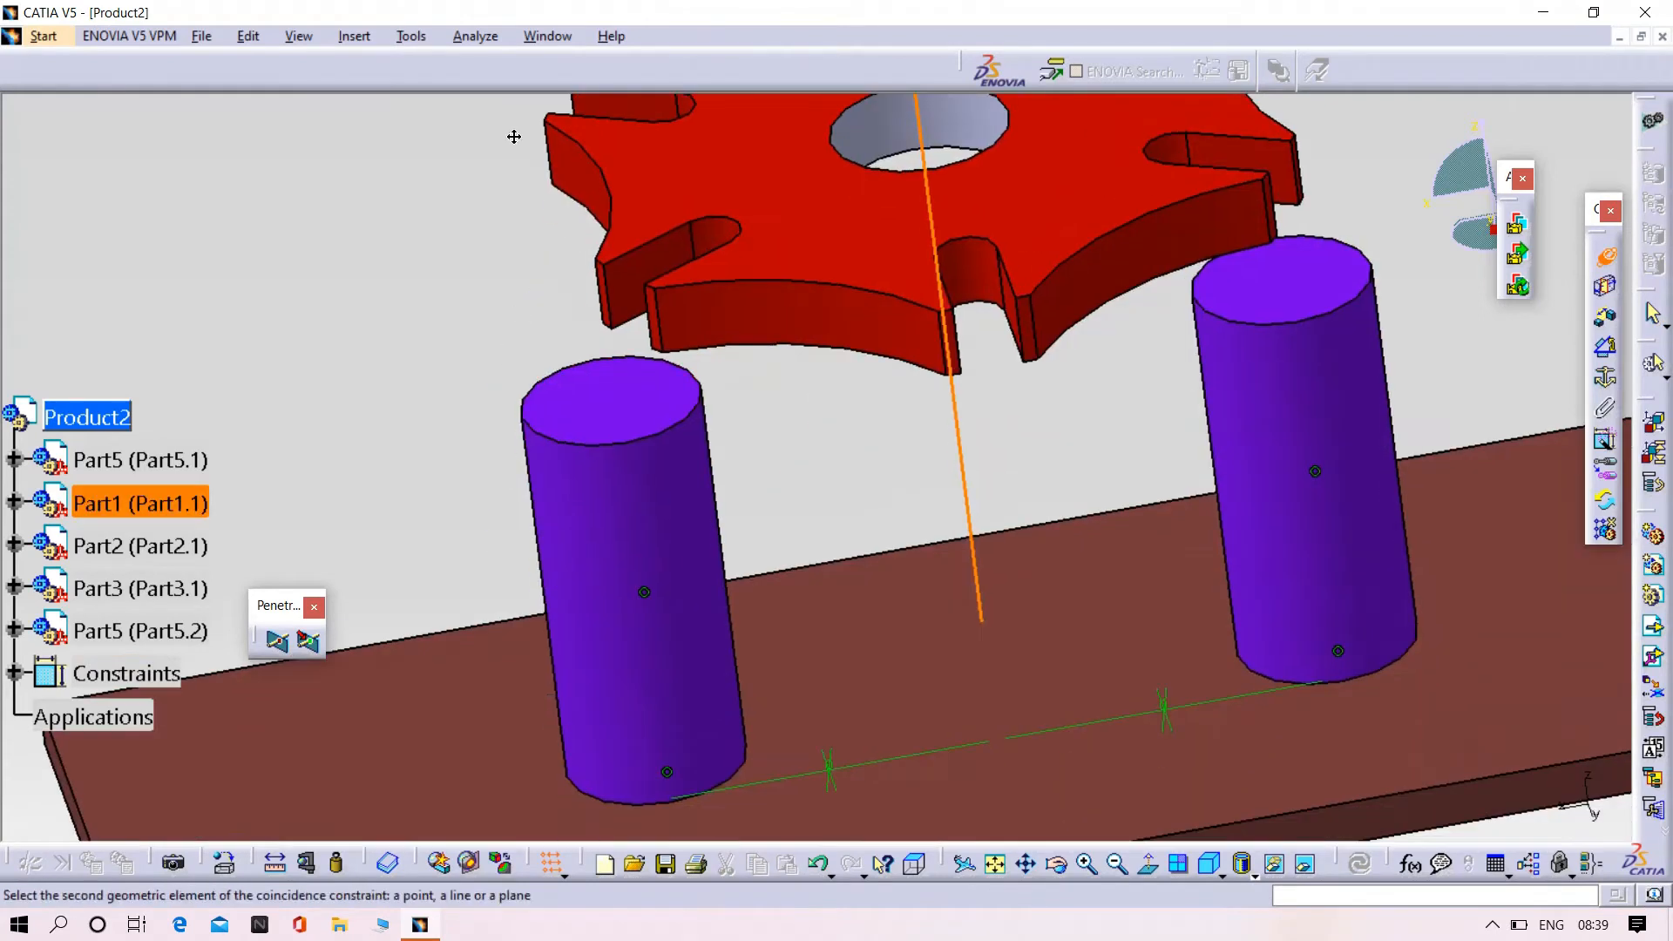
pyautogui.click(577, 523)
# Step: Constrain the red wheel's top face to the second pin's top face with a 0 mm offset and update the assembly
pyautogui.moveTo(1196, 450); pyautogui.dragTo(973, 675, button='middle')
pyautogui.click(1008, 275)
pyautogui.moveTo(722, 341); pyautogui.dragTo(808, 371, button='middle')
pyautogui.click(619, 334)
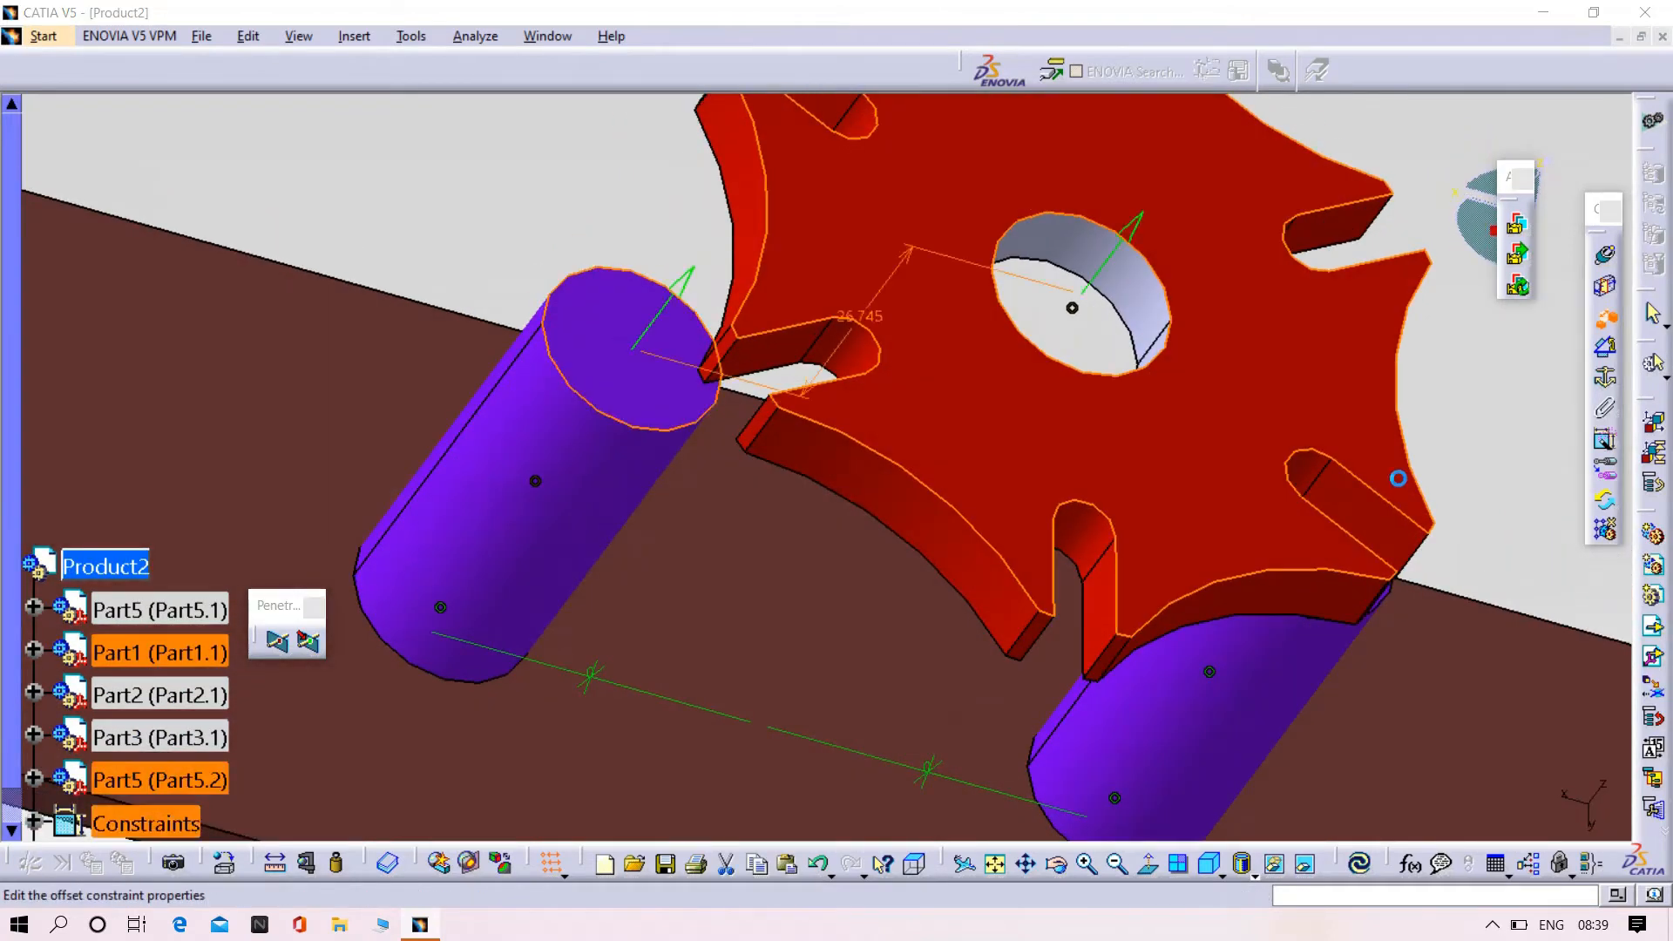
pyautogui.press('Return')
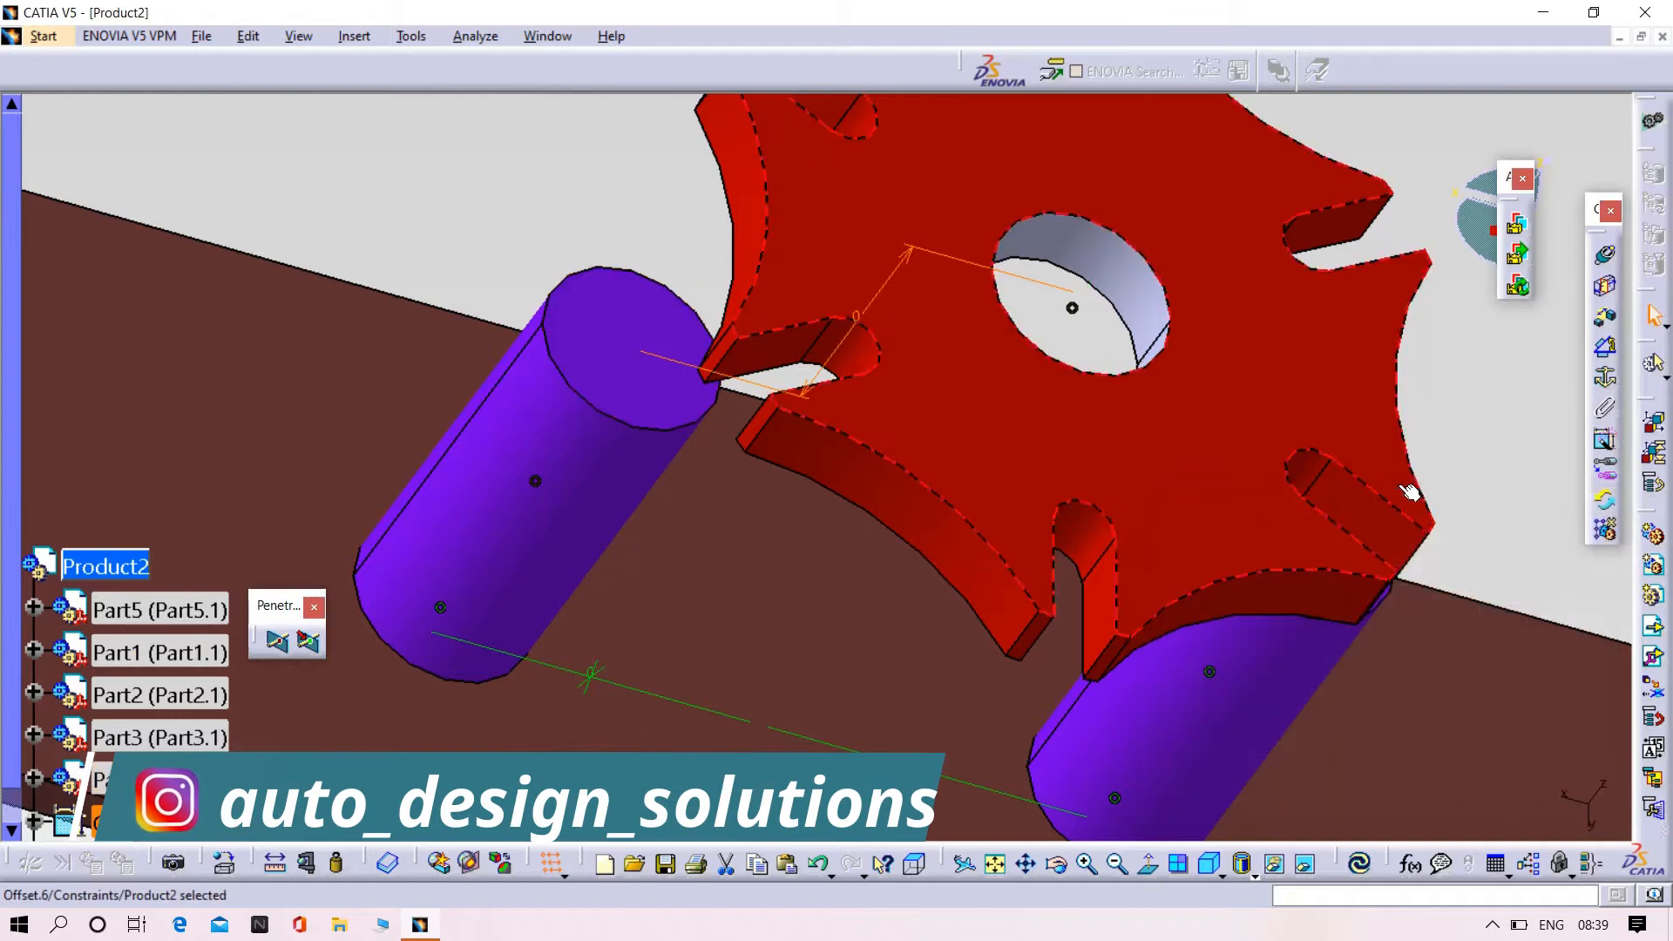
pyautogui.click(1362, 864)
# Step: Move the blue disc with its green arm close to the base plate using the Manipulate tool
pyautogui.moveTo(1024, 325); pyautogui.dragTo(976, 383, button='middle')
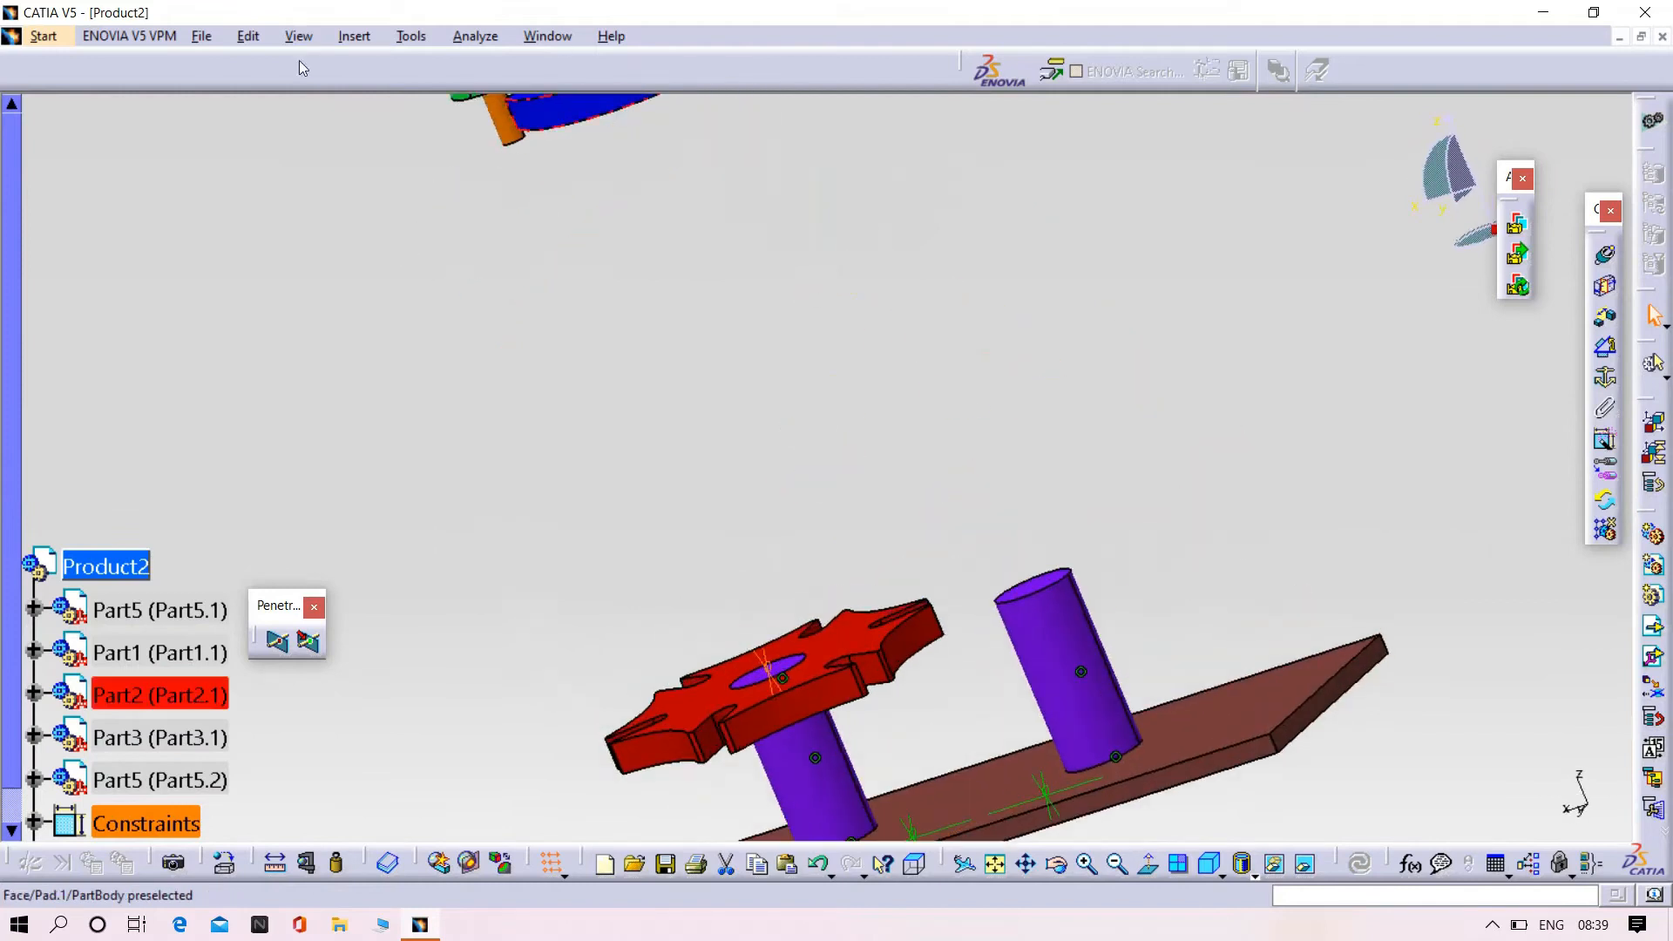
pyautogui.click(248, 38)
pyautogui.moveTo(378, 291)
pyautogui.click(593, 291)
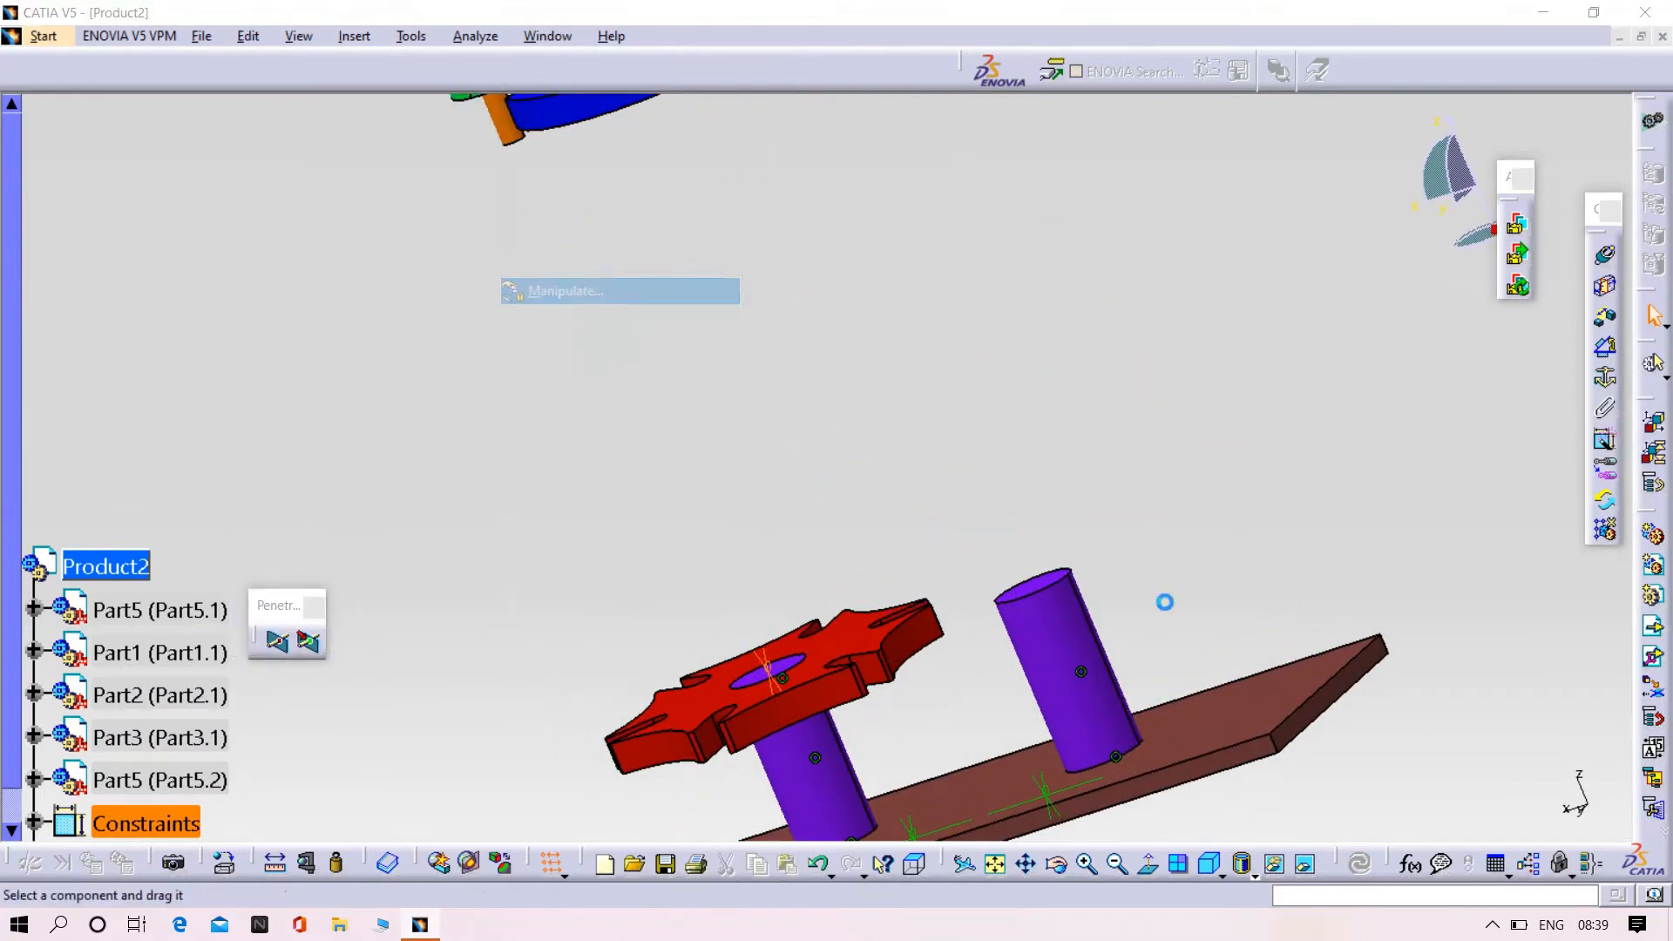
pyautogui.moveTo(1388, 735); pyautogui.dragTo(824, 234, button='middle')
pyautogui.moveTo(823, 234); pyautogui.dragTo(976, 789)
pyautogui.moveTo(976, 789); pyautogui.dragTo(837, 661, button='middle')
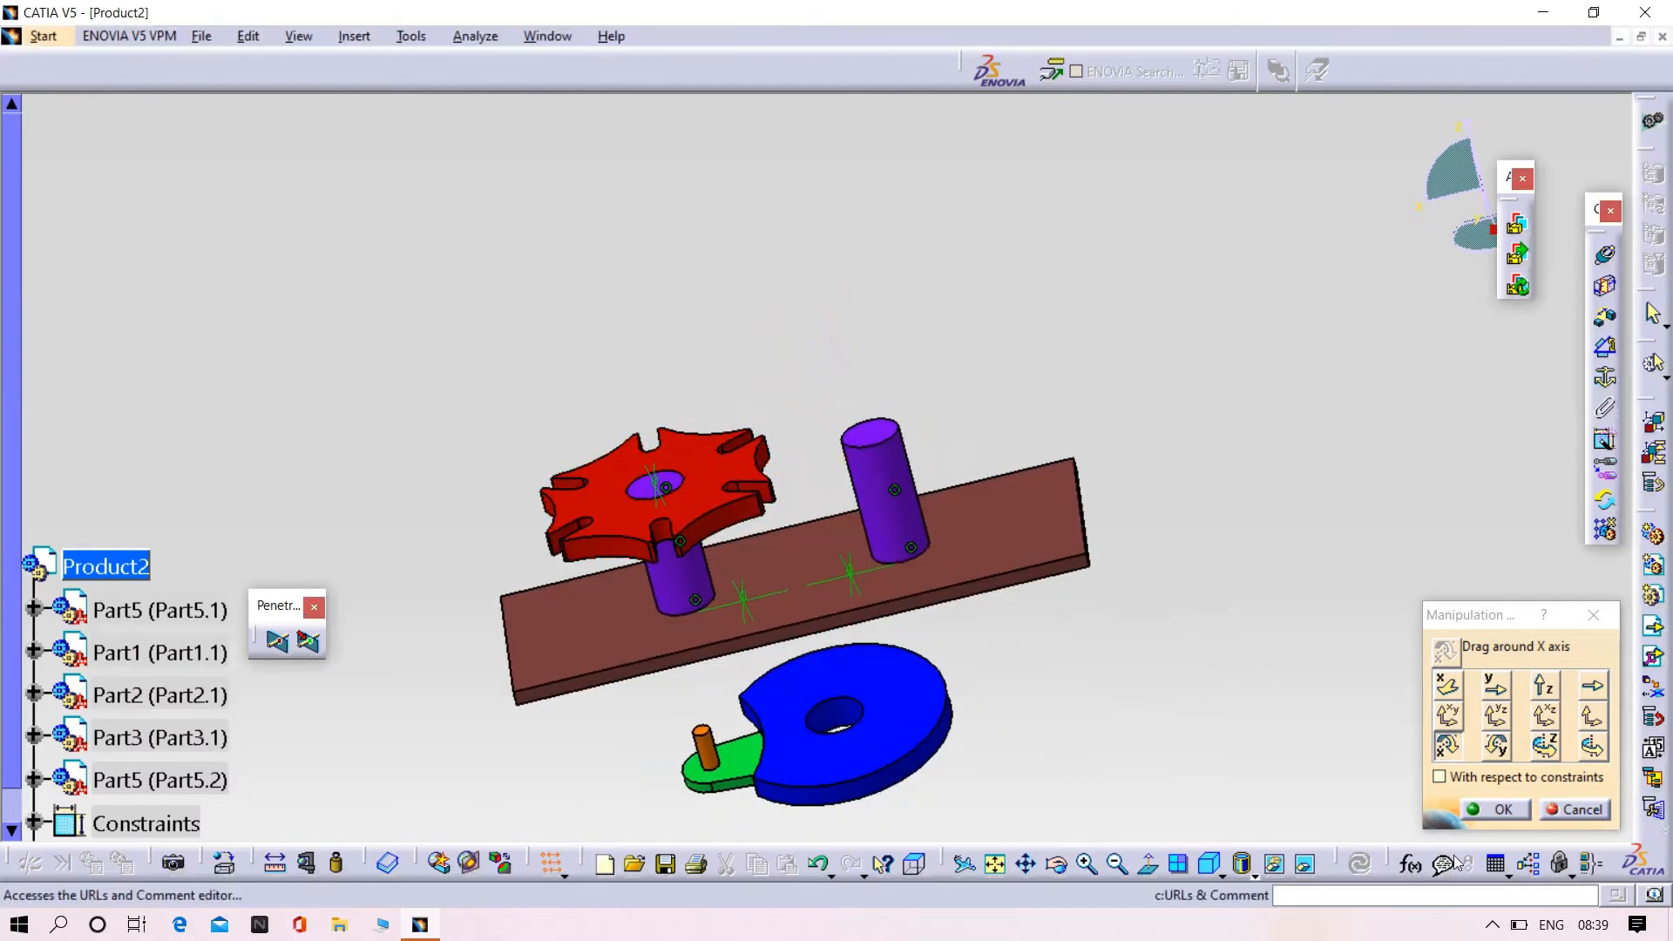
pyautogui.click(1496, 810)
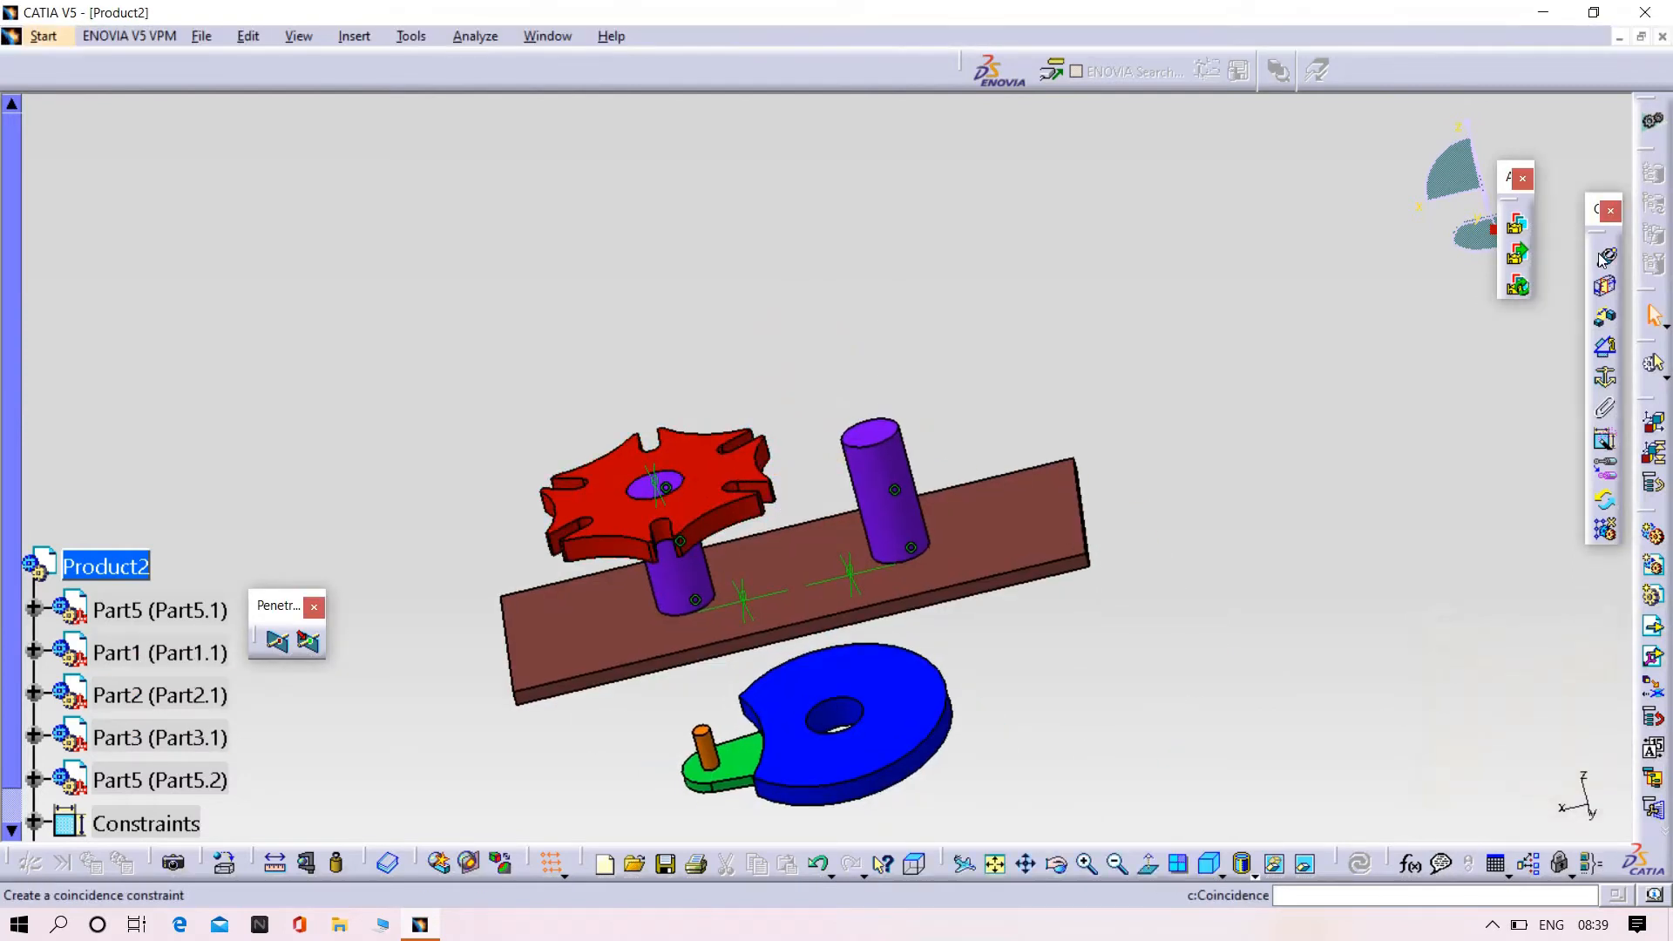
# Step: Make the blue disc's hole axis coincident with the free pin's axis and update the assembly
pyautogui.moveTo(950, 629); pyautogui.dragTo(990, 338, button='middle')
pyautogui.moveTo(1282, 686); pyautogui.dragTo(1266, 564, button='middle')
pyautogui.click(947, 622)
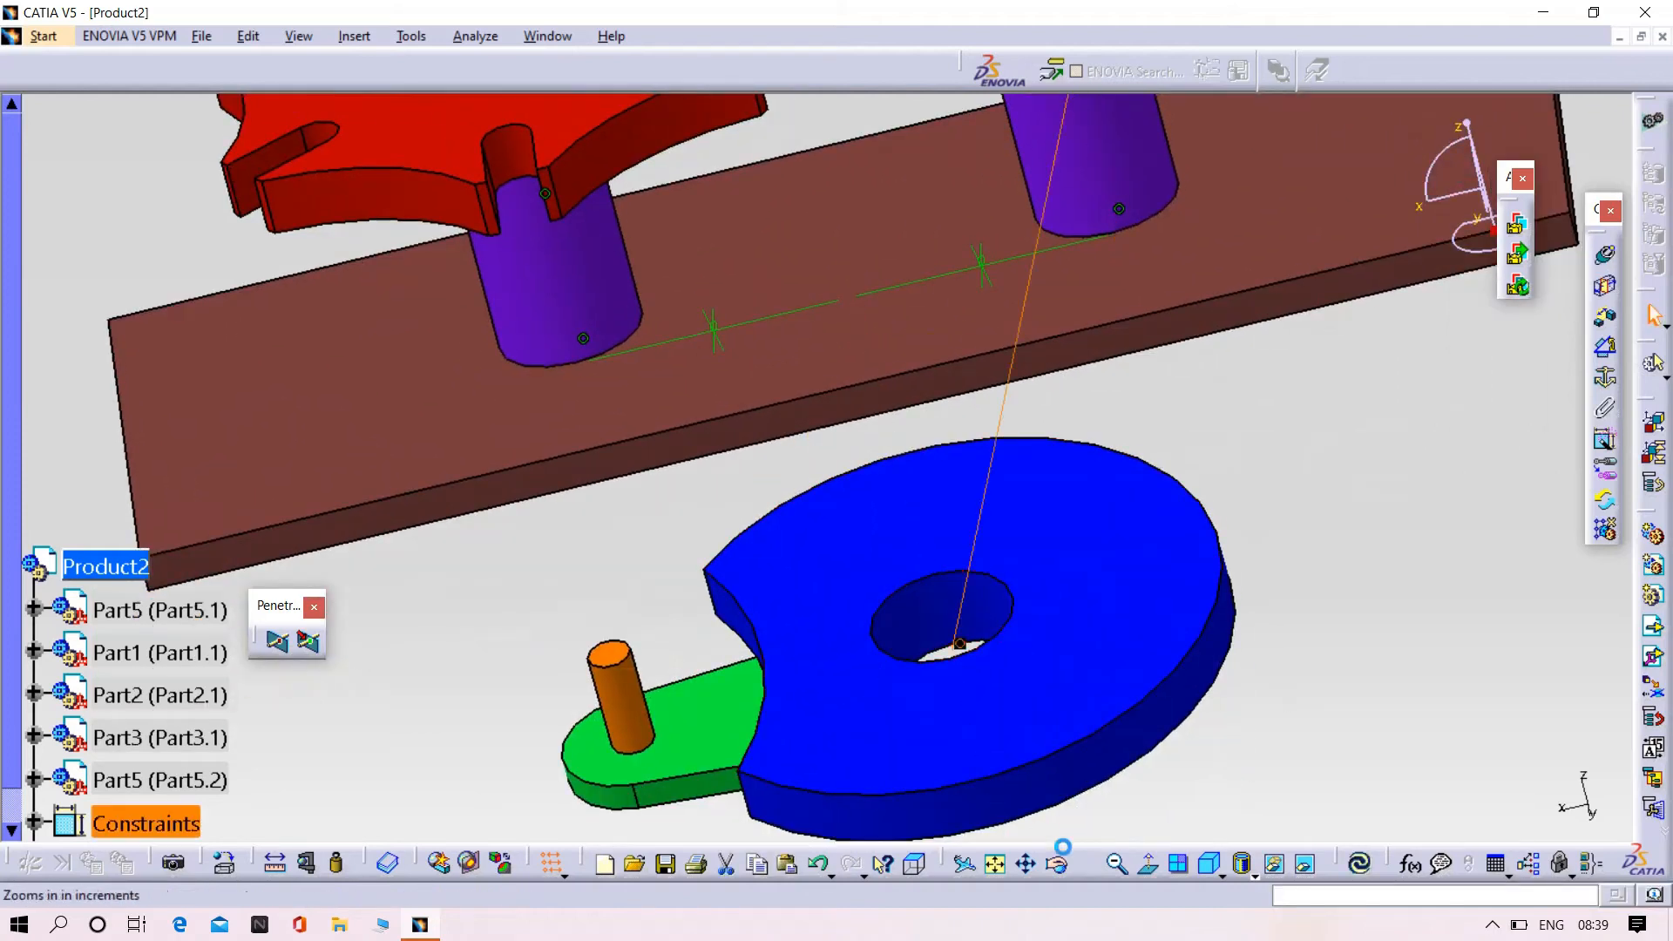
pyautogui.click(1363, 867)
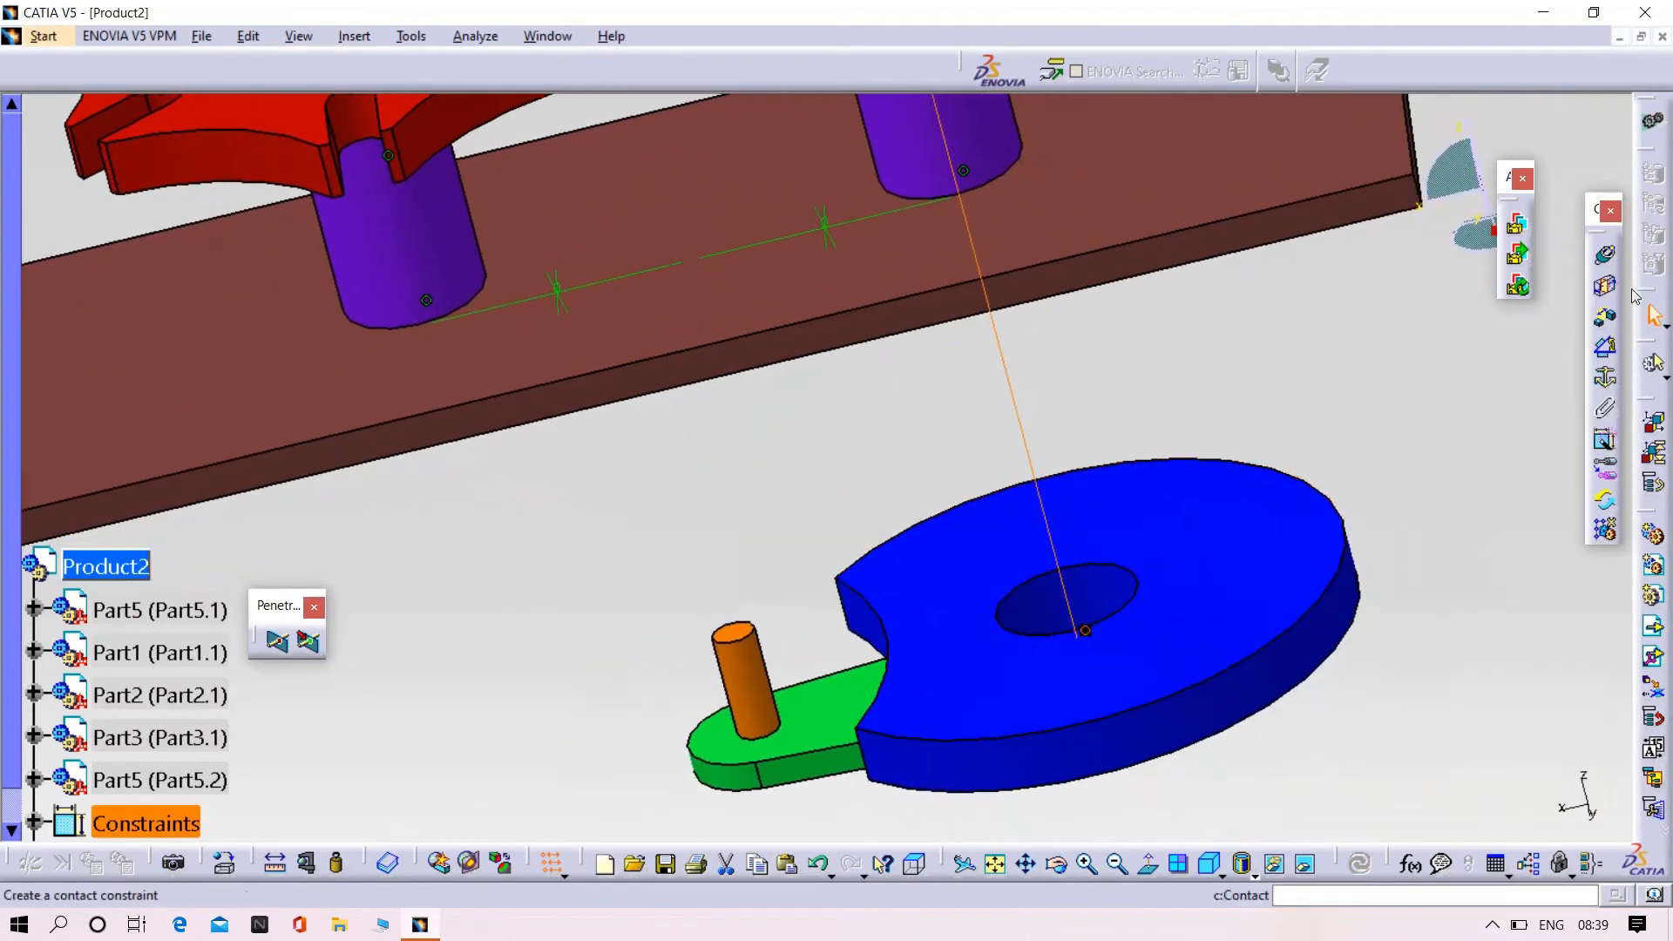
# Step: Constrain the blue disc's top face to its pin's top face with a 0 mm offset and update the assembly
pyautogui.click(1607, 324)
pyautogui.click(1296, 544)
pyautogui.moveTo(979, 251); pyautogui.dragTo(1082, 741, button='middle')
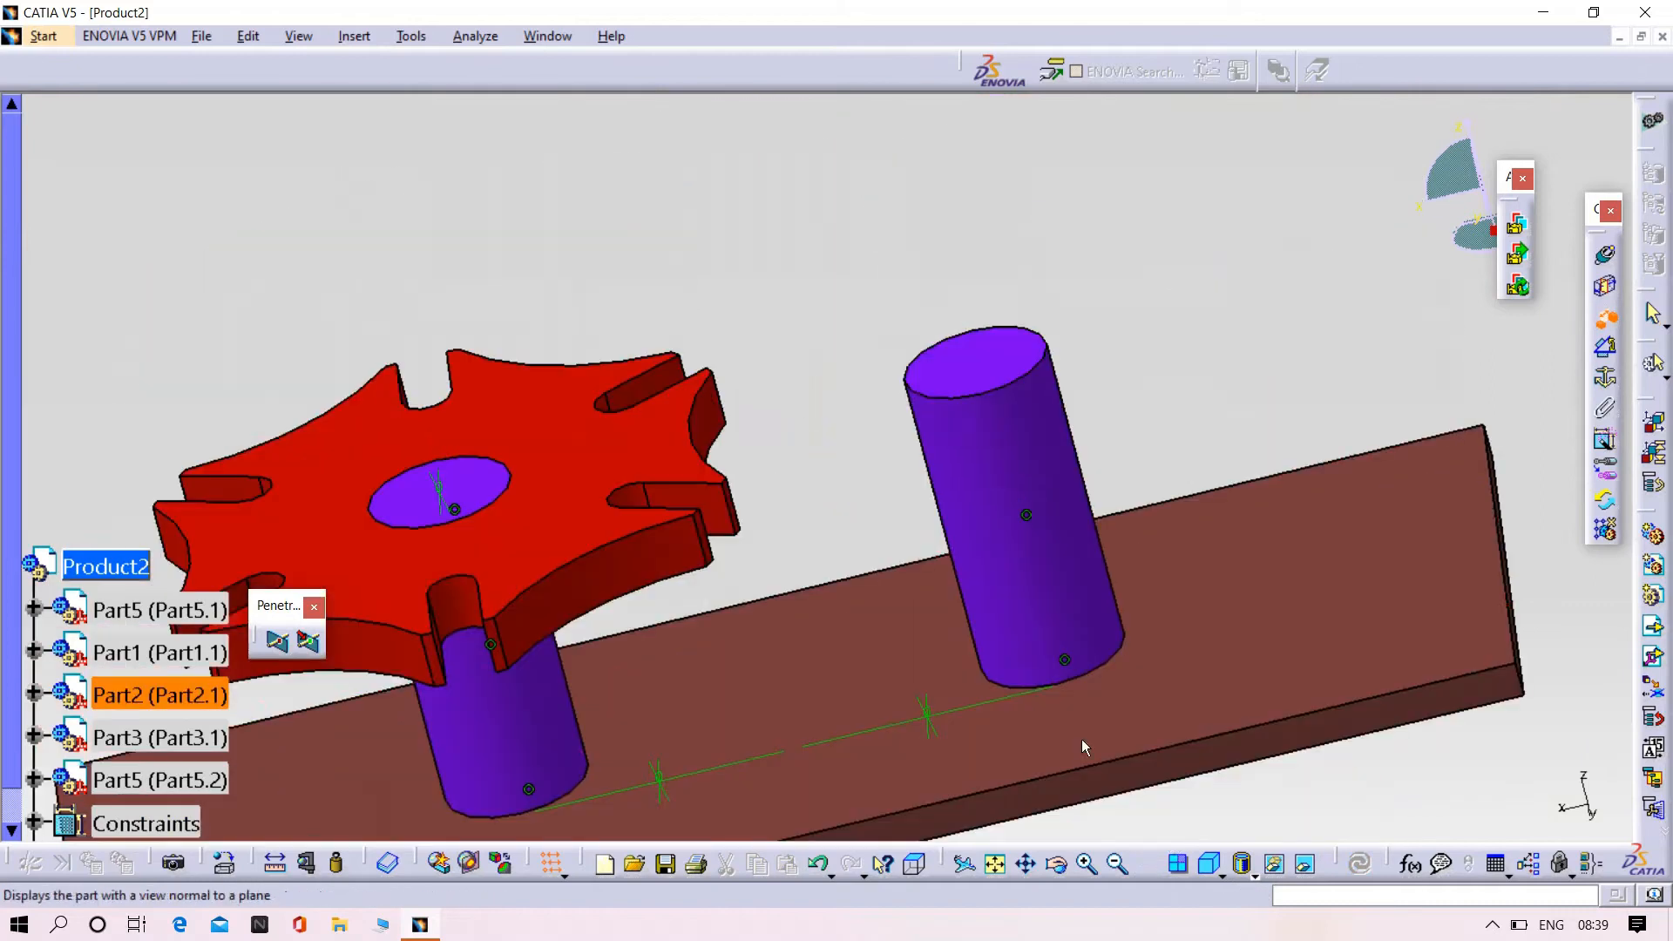
pyautogui.click(961, 378)
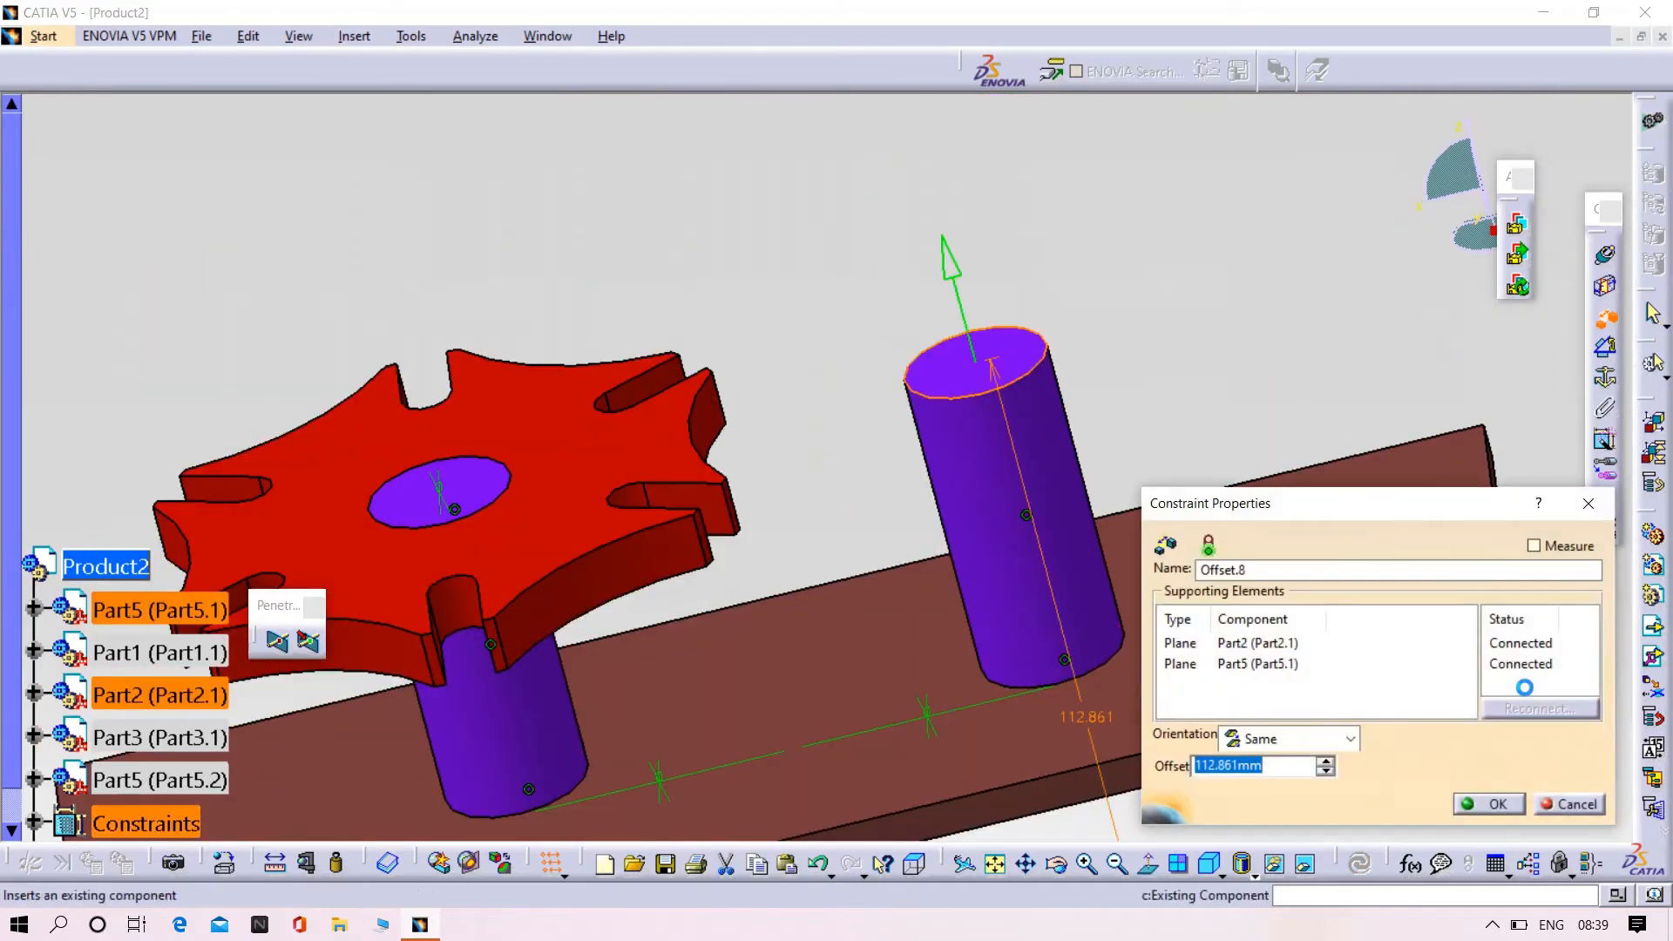
pyautogui.write('0')
pyautogui.press('Return')
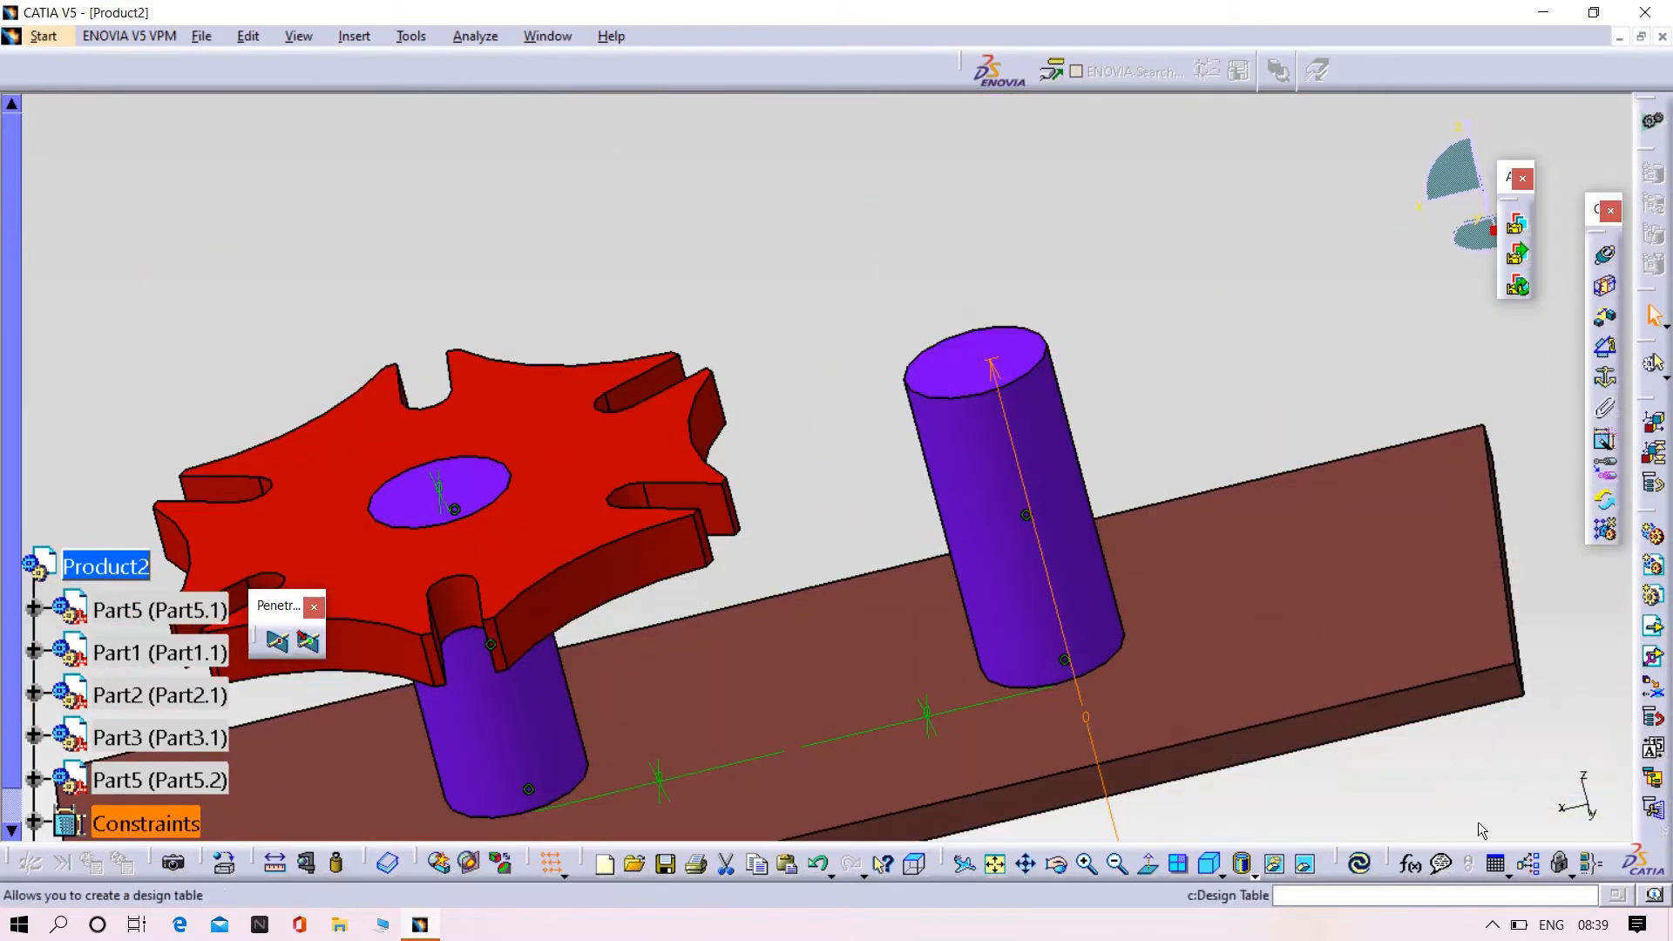
pyautogui.click(1361, 866)
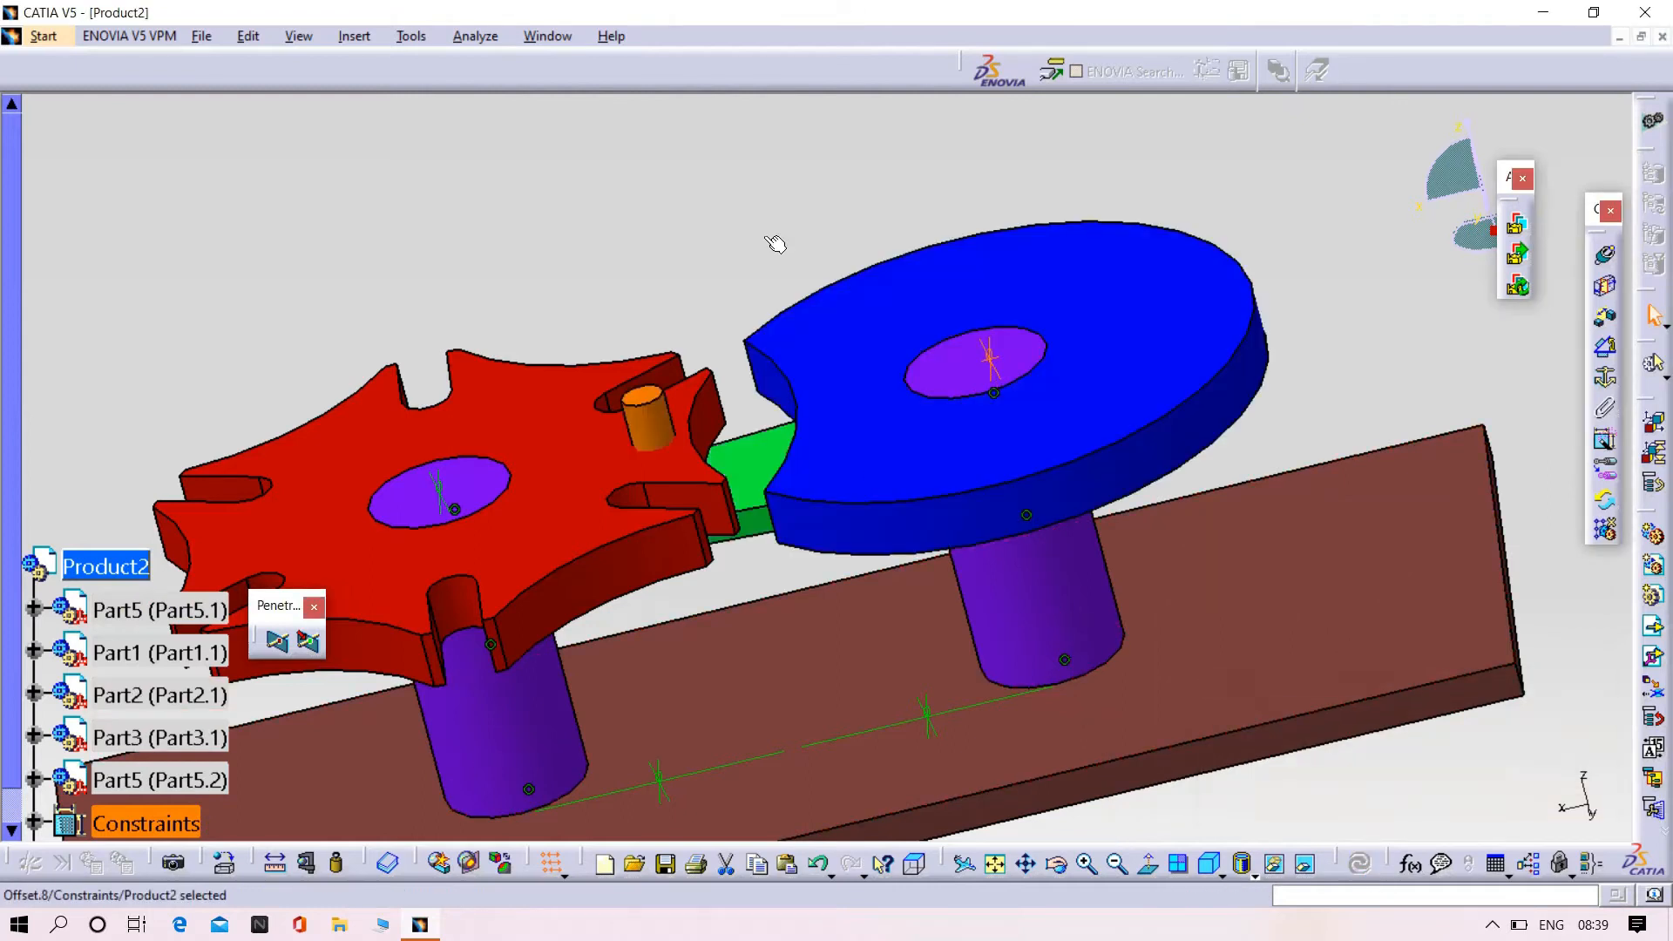
# Step: Rotate the red wheel about its pin's axis with the Manipulate tool until one slot lines up with the orange crank pin
pyautogui.moveTo(753, 317); pyautogui.dragTo(729, 643, button='middle')
pyautogui.moveTo(590, 299); pyautogui.dragTo(751, 242, button='middle')
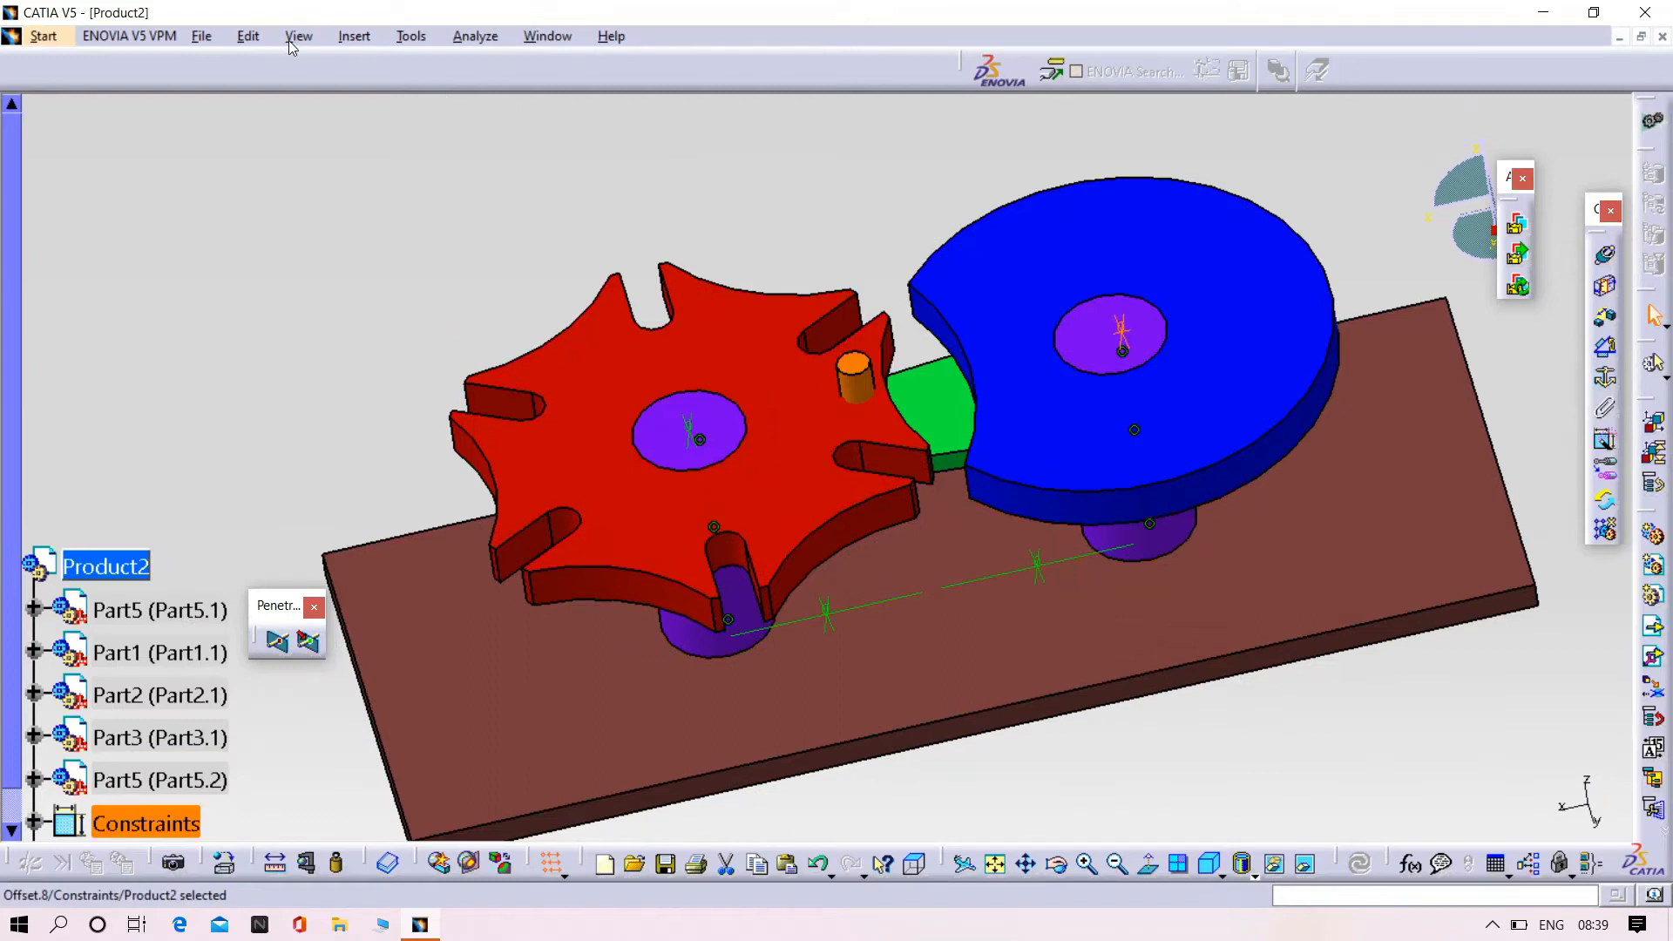
pyautogui.click(248, 36)
pyautogui.moveTo(454, 291)
pyautogui.click(607, 293)
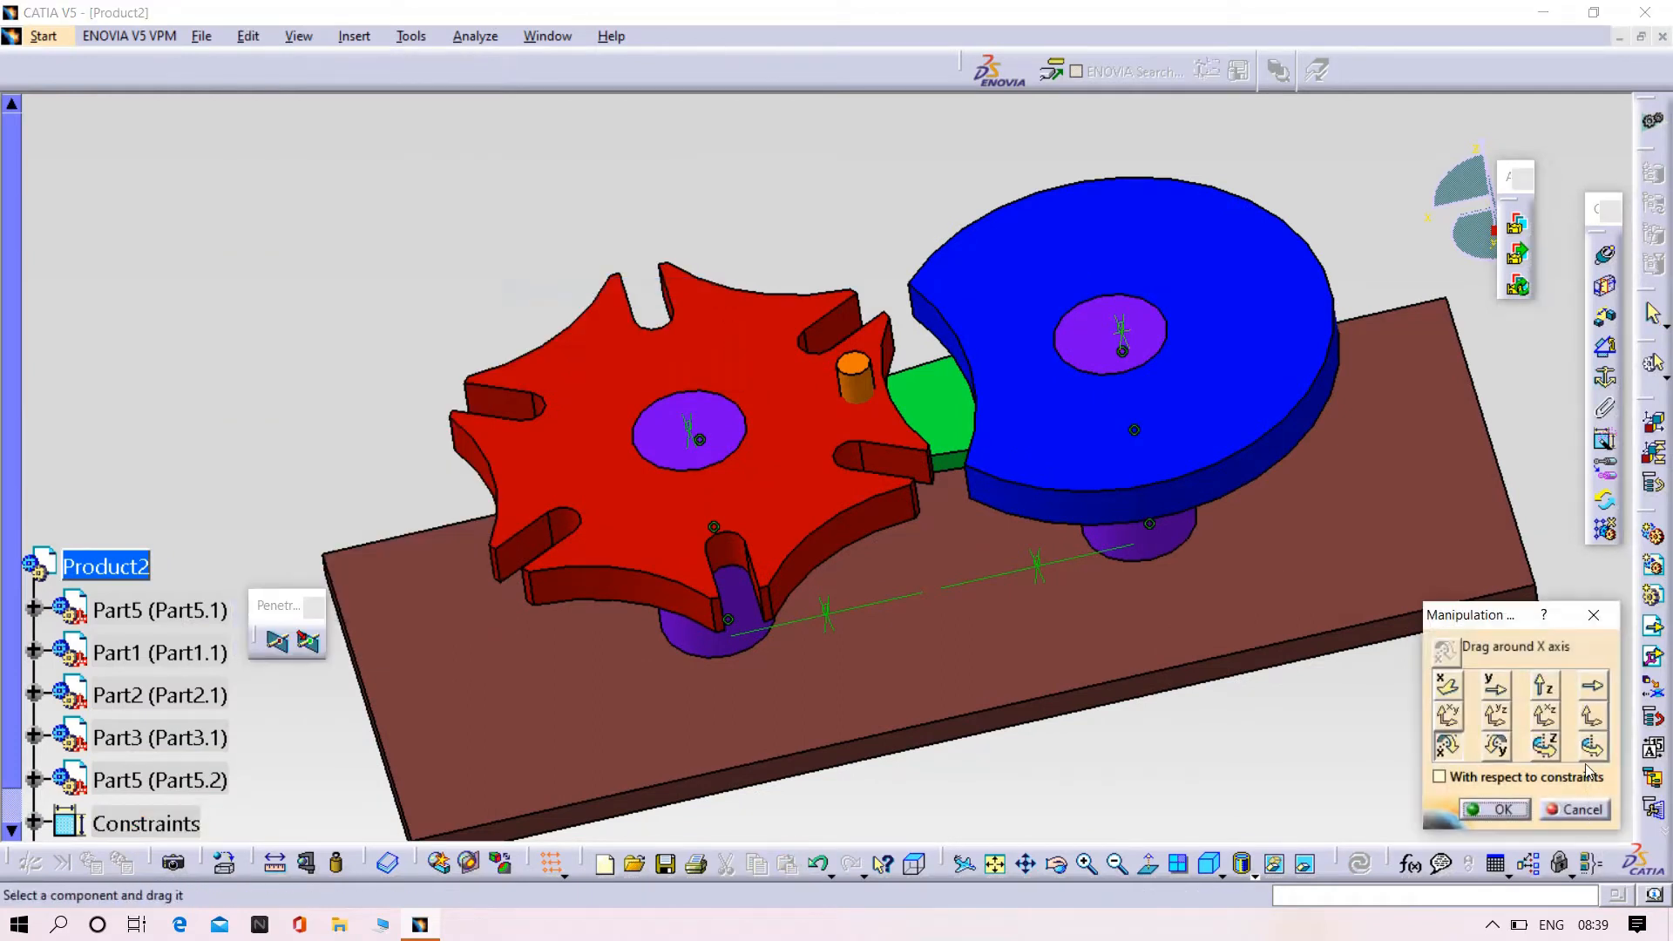
pyautogui.moveTo(882, 791); pyautogui.dragTo(844, 678, button='middle')
pyautogui.click(684, 597)
pyautogui.moveTo(731, 546); pyautogui.dragTo(700, 728, button='middle')
pyautogui.moveTo(754, 606); pyautogui.dragTo(838, 533)
pyautogui.moveTo(839, 534); pyautogui.dragTo(875, 595, button='middle')
pyautogui.moveTo(879, 737); pyautogui.dragTo(879, 718)
pyautogui.moveTo(709, 508); pyautogui.dragTo(802, 621, button='middle')
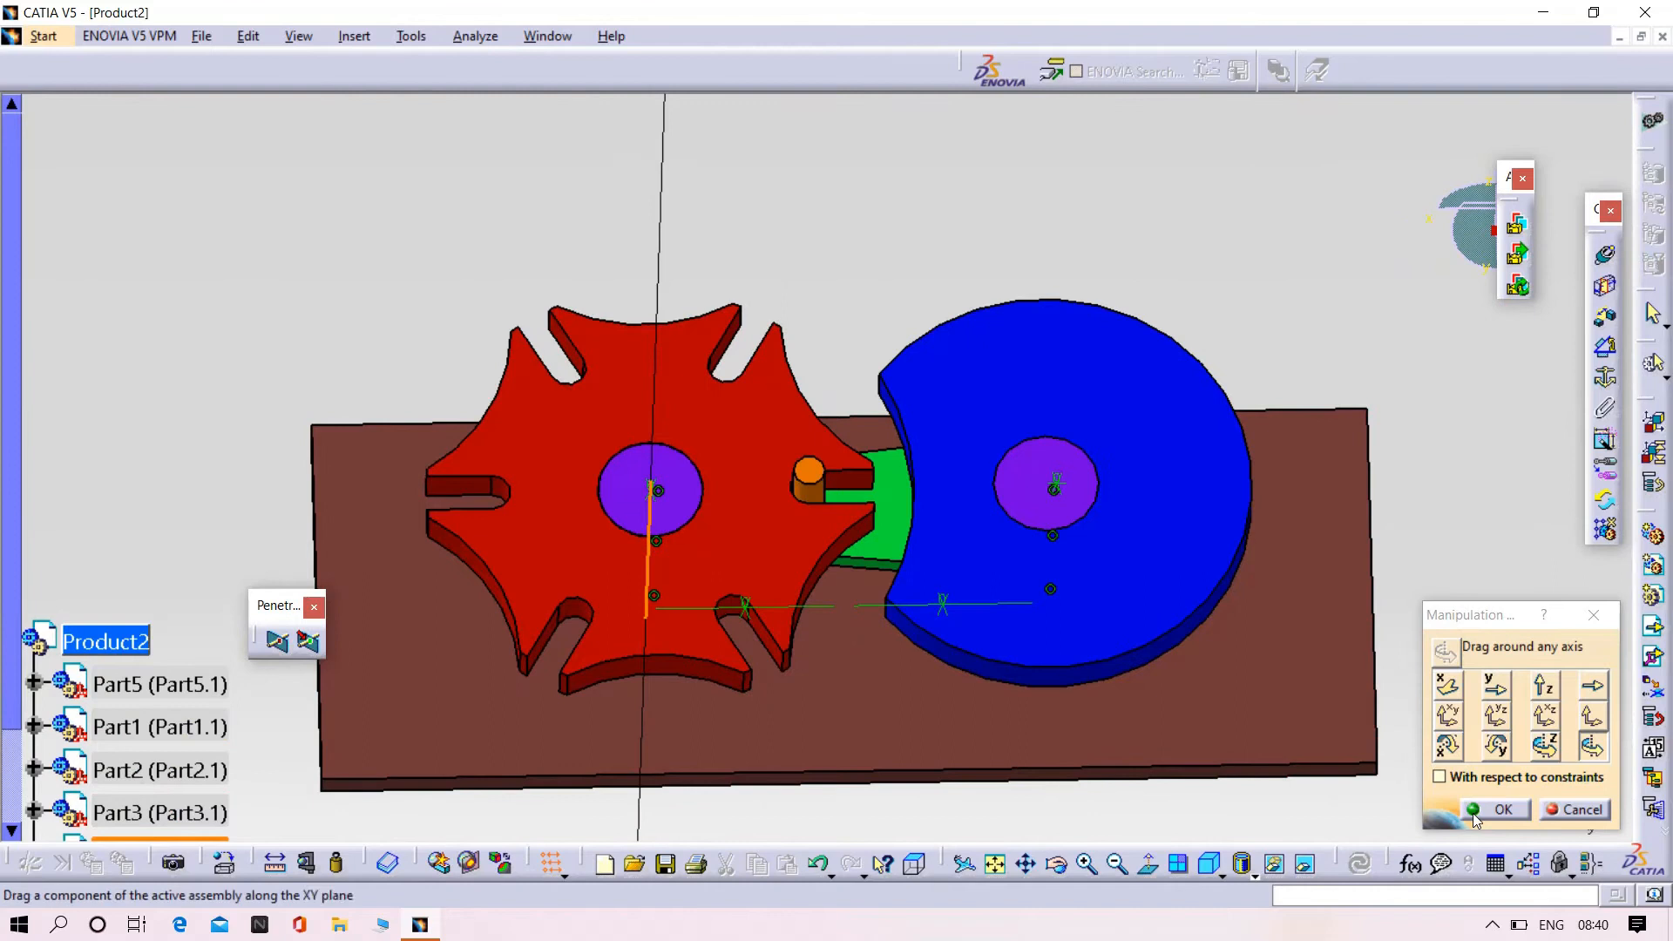
pyautogui.click(1474, 811)
# Step: Switch to the DMU Kinematics workbench and create a new mechanism for a revolute joint
pyautogui.moveTo(525, 363); pyautogui.dragTo(533, 268, button='middle')
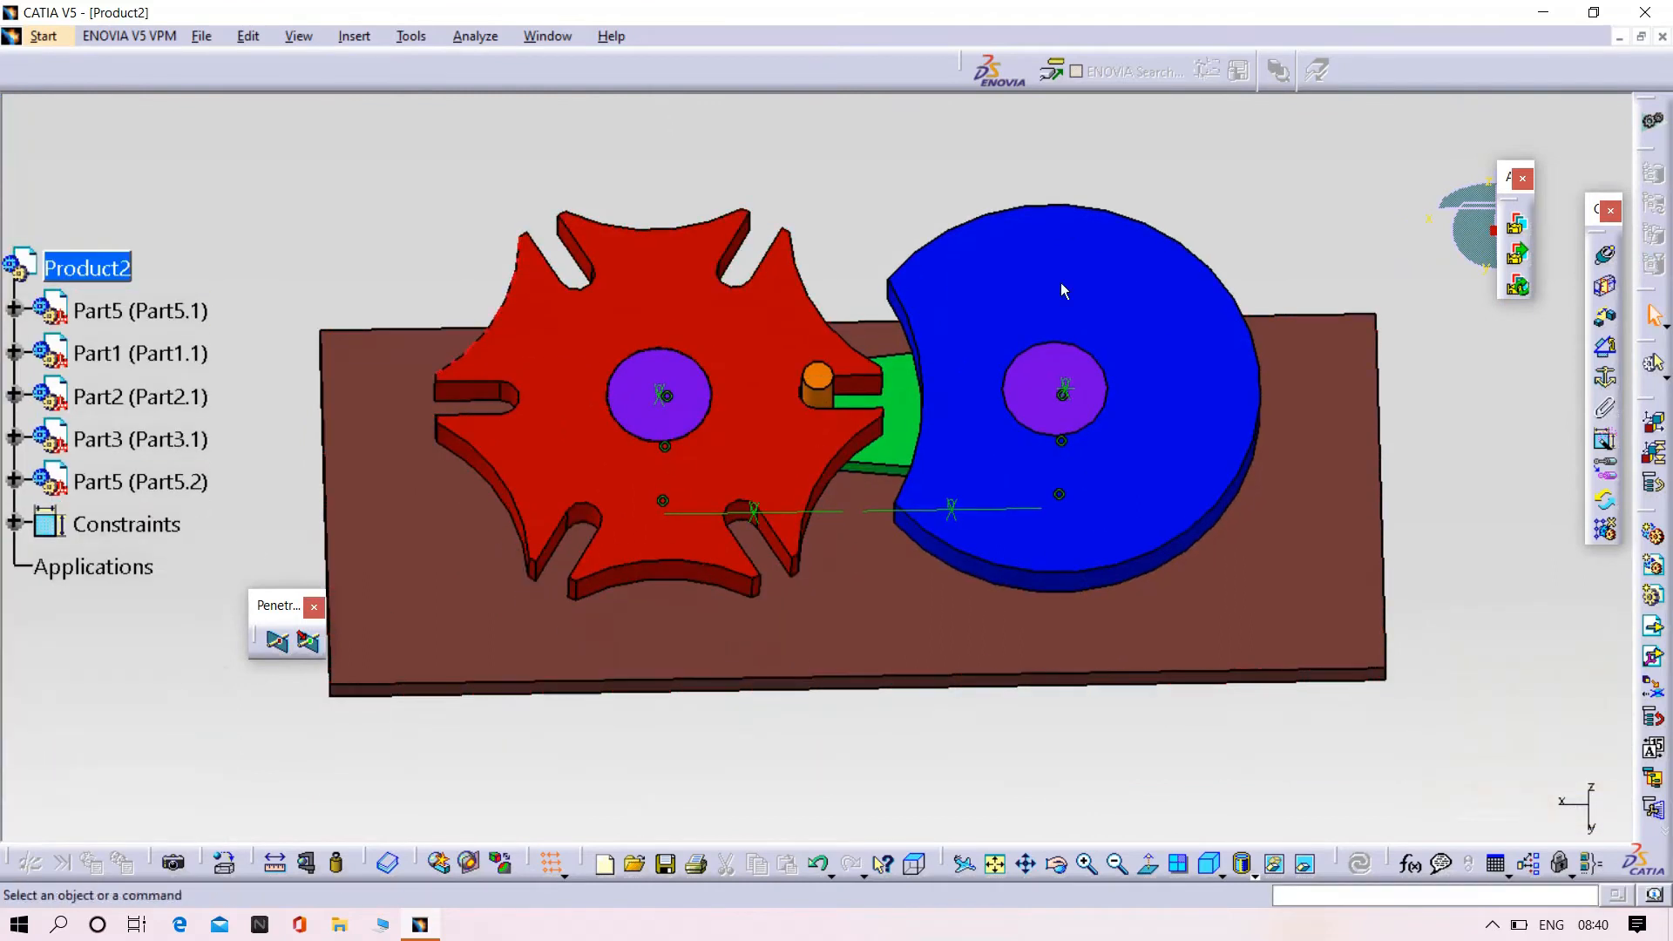
pyautogui.click(38, 40)
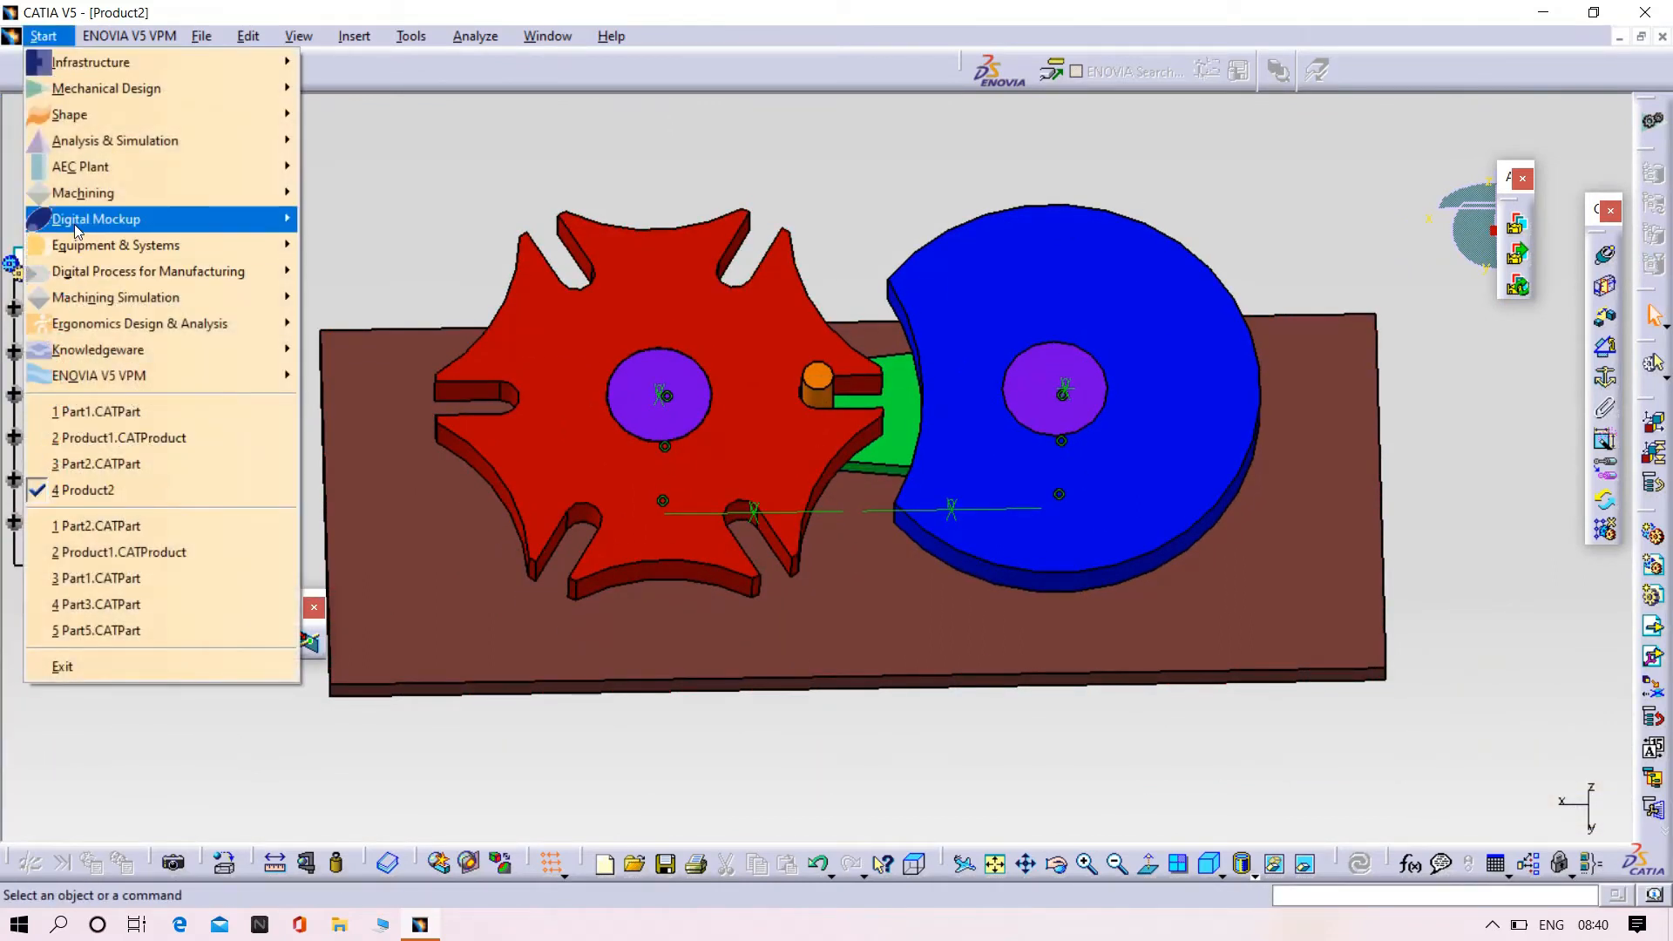
pyautogui.moveTo(75, 224)
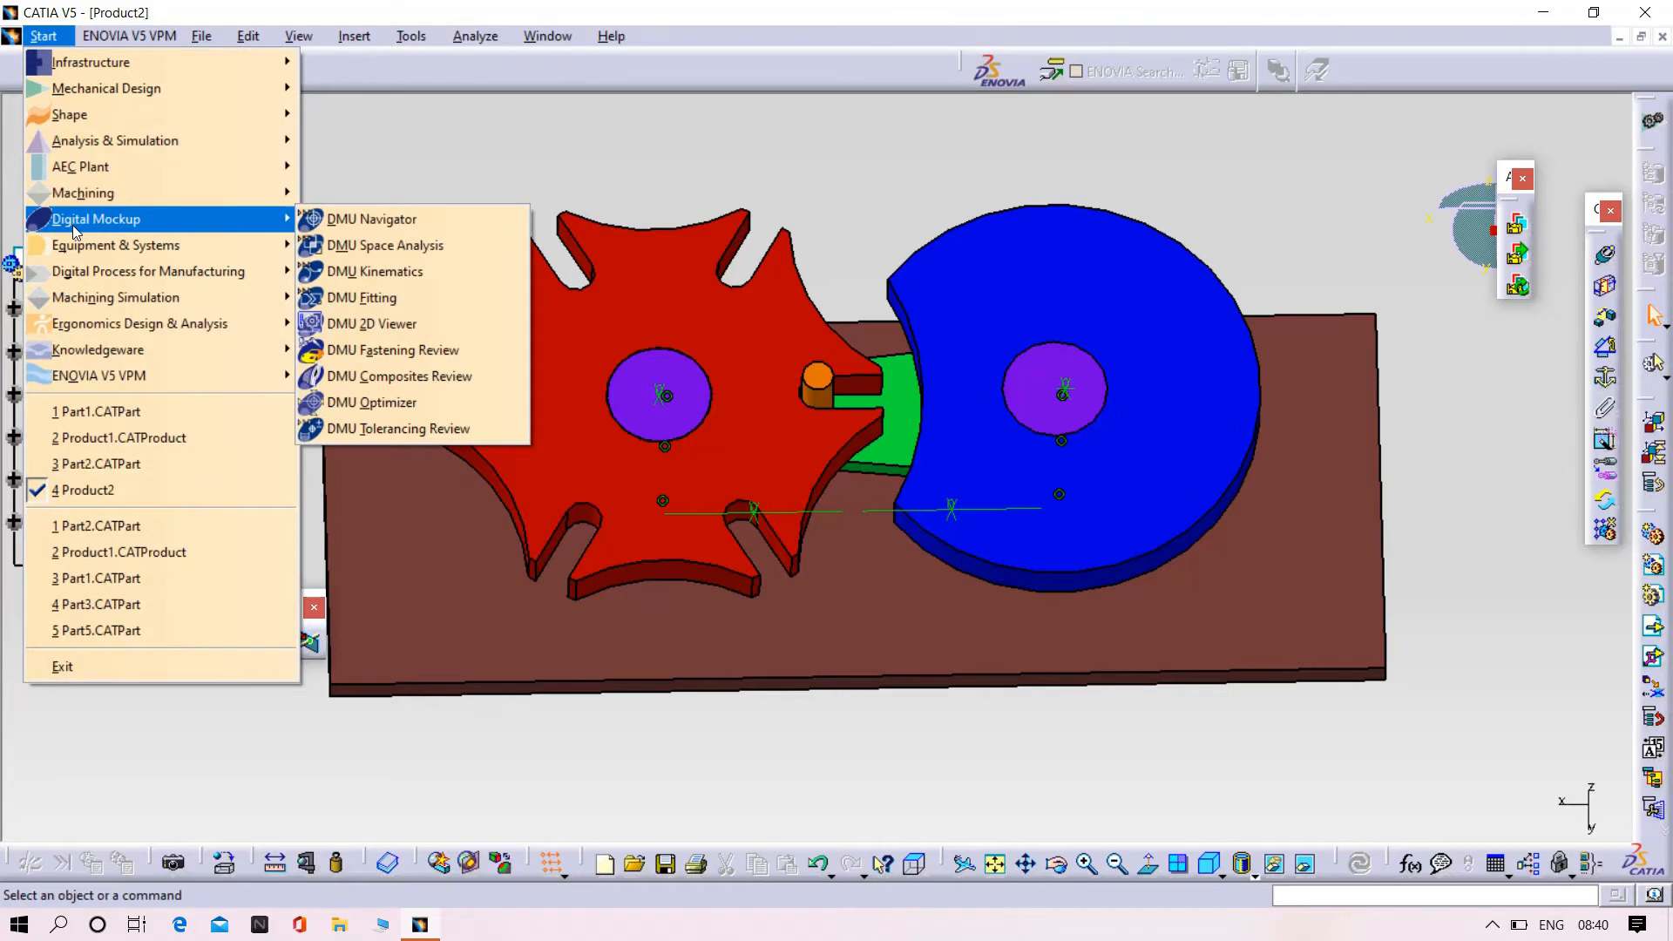
pyautogui.click(383, 271)
pyautogui.moveTo(740, 774); pyautogui.dragTo(708, 496, button='middle')
pyautogui.moveTo(1305, 281); pyautogui.dragTo(1094, 100, button='middle')
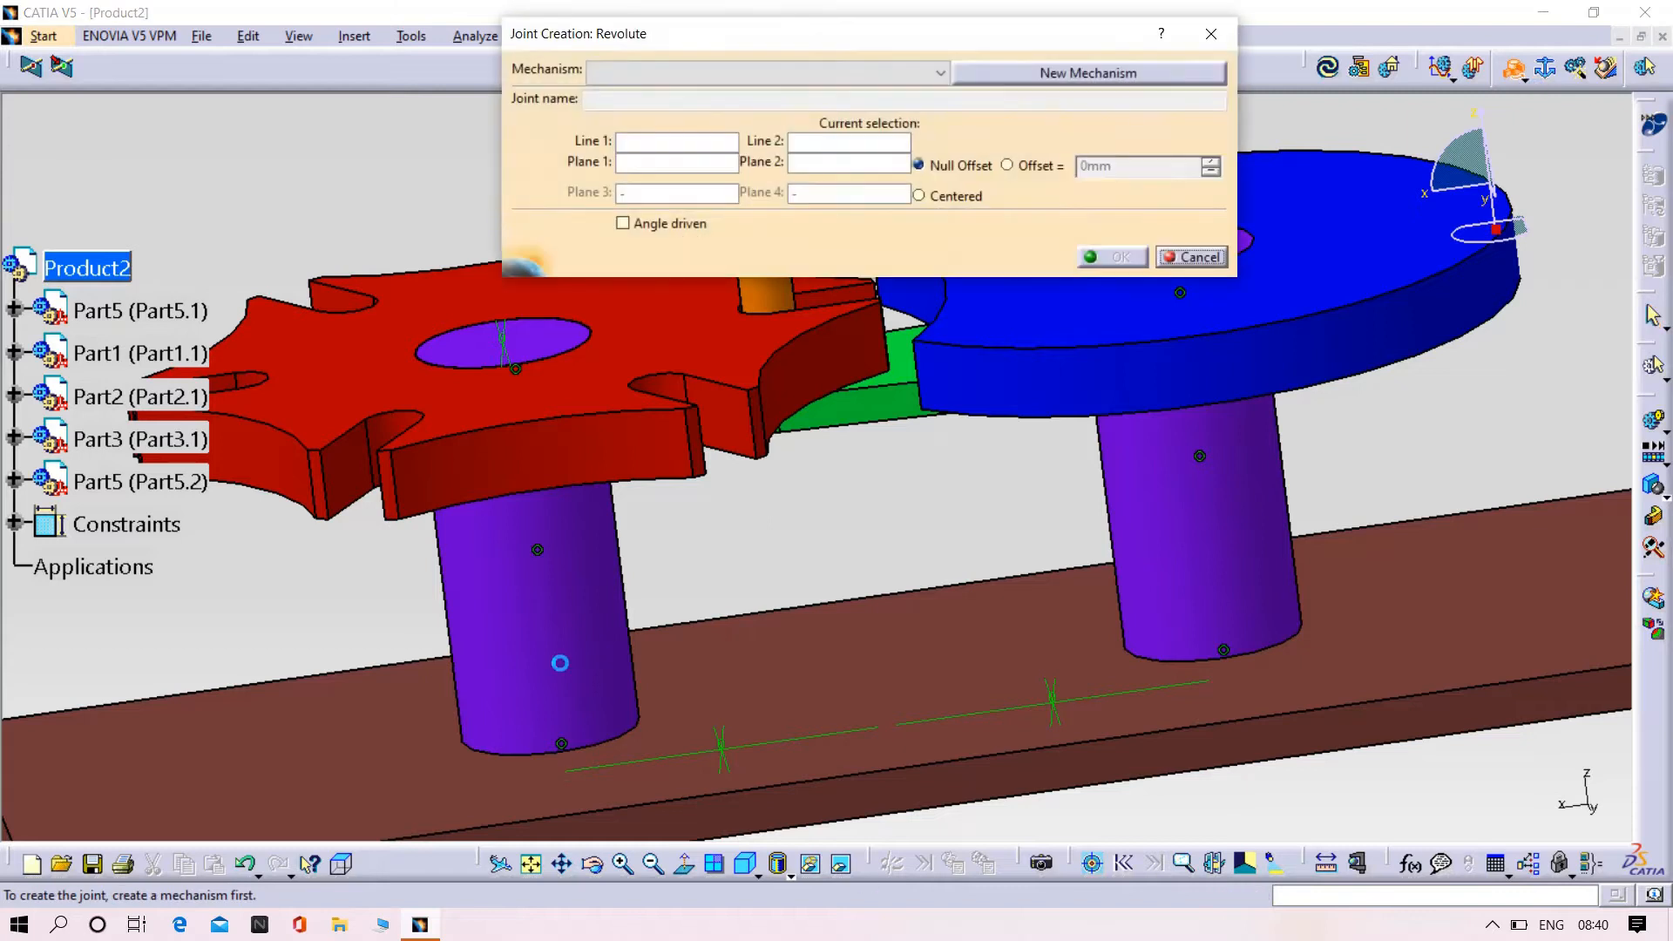
pyautogui.click(1087, 77)
pyautogui.click(1465, 803)
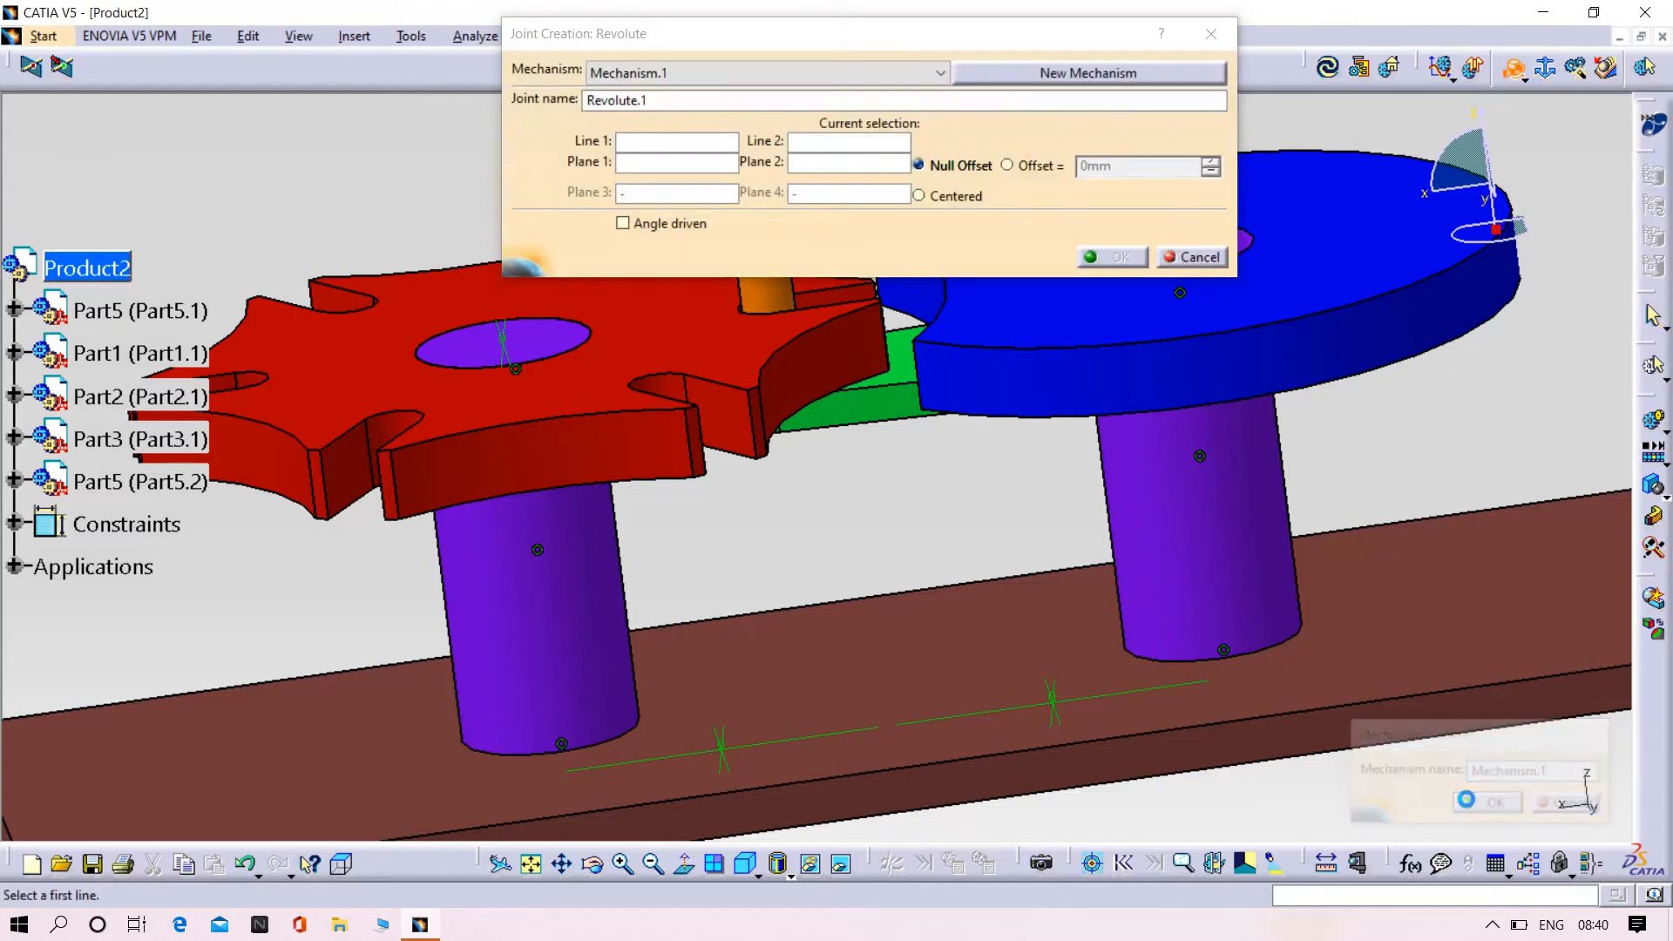
# Step: Set the red wheel's pin axis and the matching base plate hole axis as the joint's two lines, hiding the pins for access
pyautogui.click(530, 558)
pyautogui.moveTo(699, 623); pyautogui.dragTo(597, 533, button='middle')
pyautogui.rightClick(597, 533)
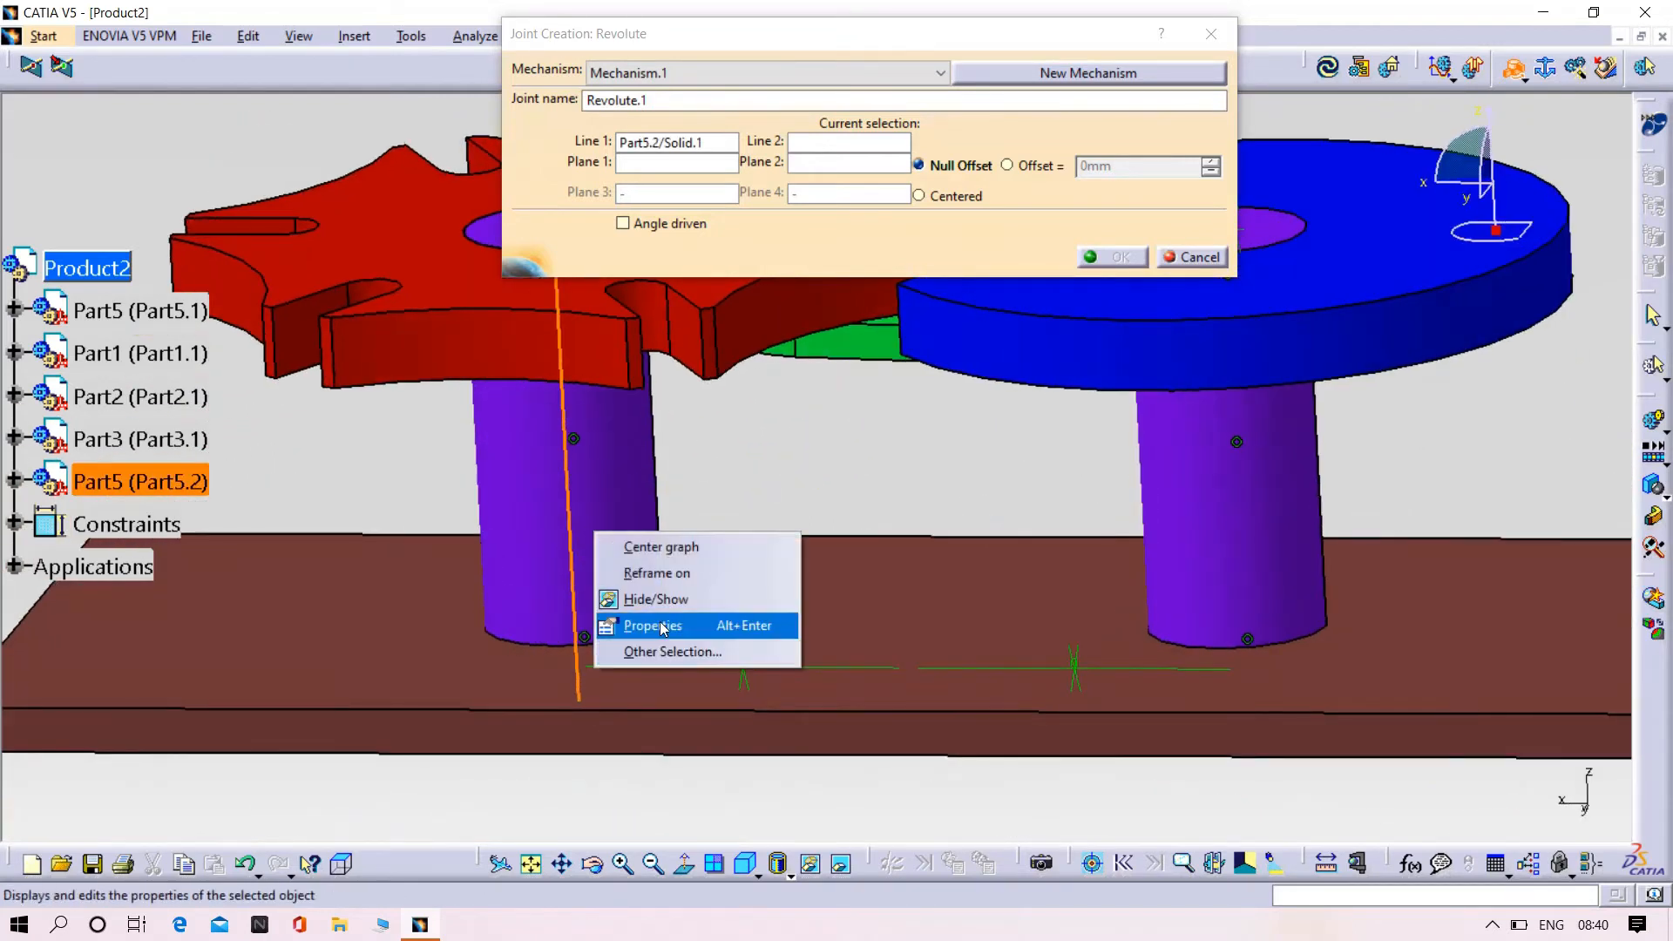
pyautogui.click(655, 599)
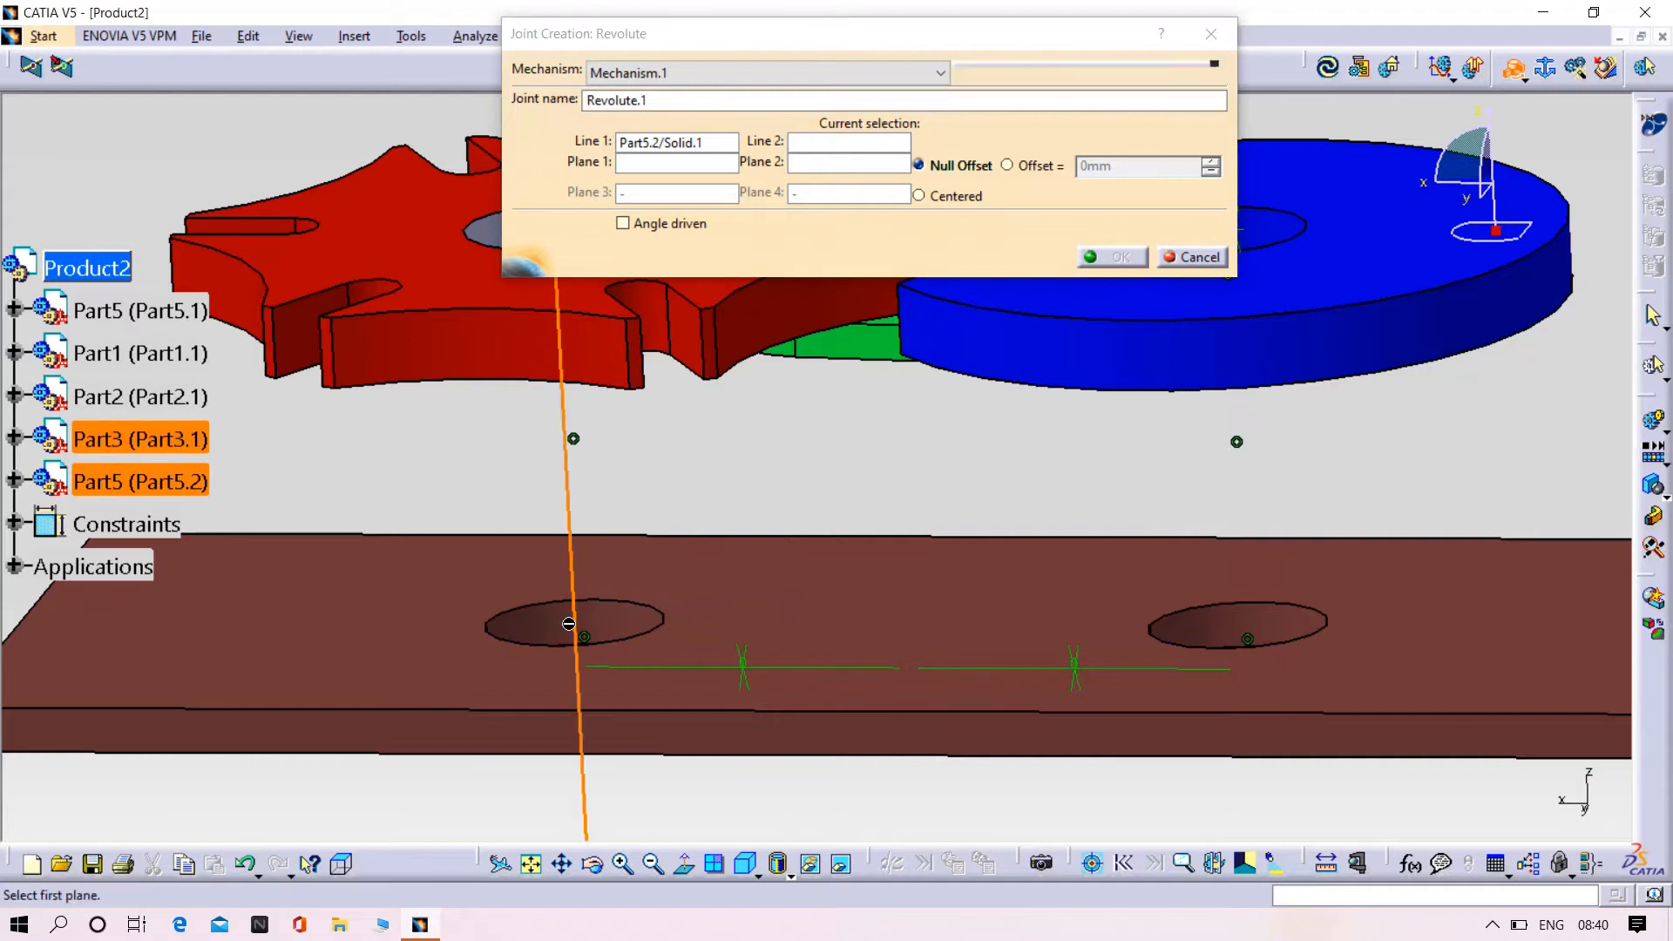
pyautogui.click(573, 606)
# Step: Set the base plate's underside and the hidden pin's bottom face as the joint's planes and create the revolute joint
pyautogui.moveTo(601, 633); pyautogui.dragTo(614, 620, button='middle')
pyautogui.click(614, 619)
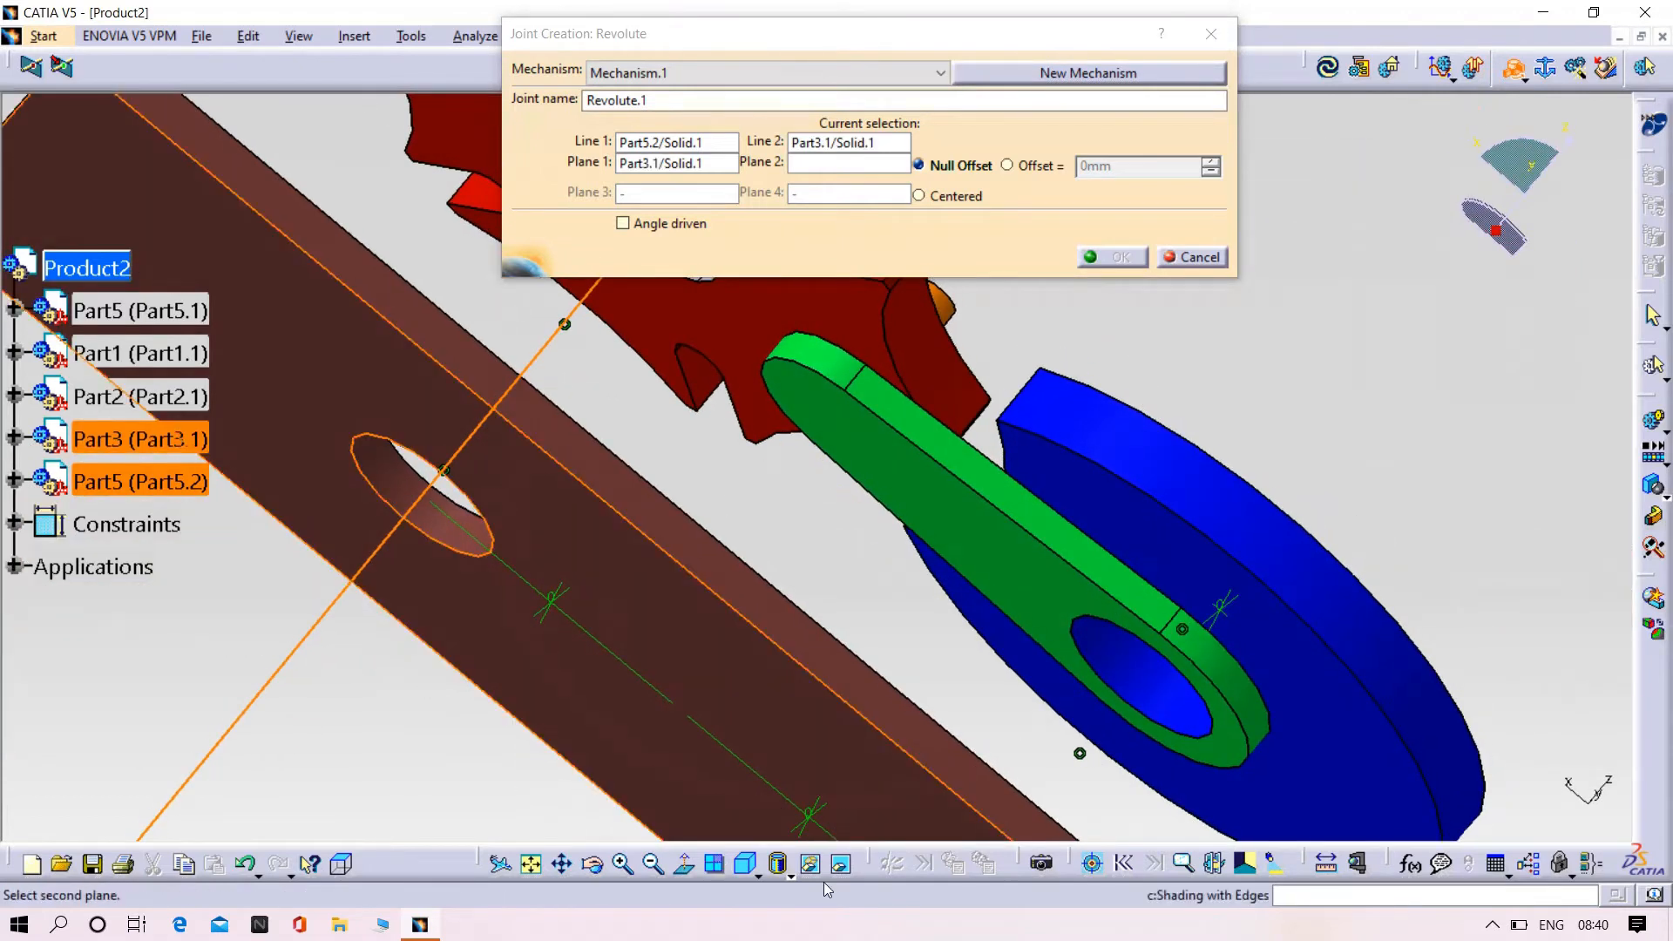
pyautogui.click(810, 864)
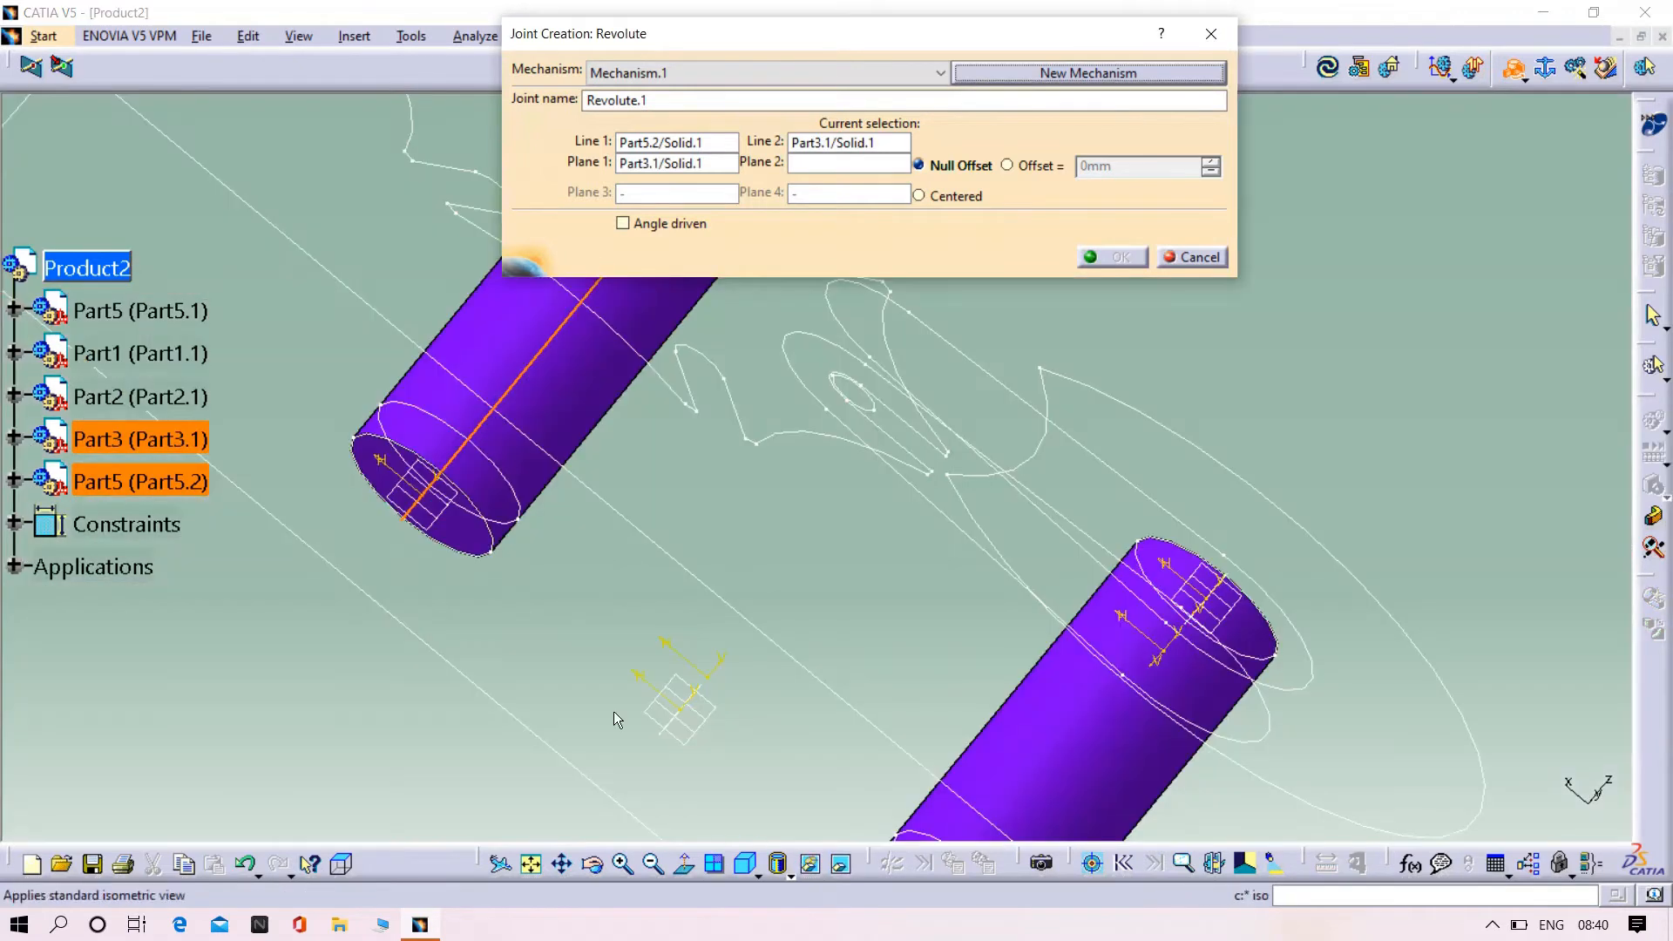
pyautogui.click(478, 528)
pyautogui.click(1082, 255)
# Step: Show the hidden pins again and return to the visible space
pyautogui.rightClick(556, 377)
pyautogui.click(614, 443)
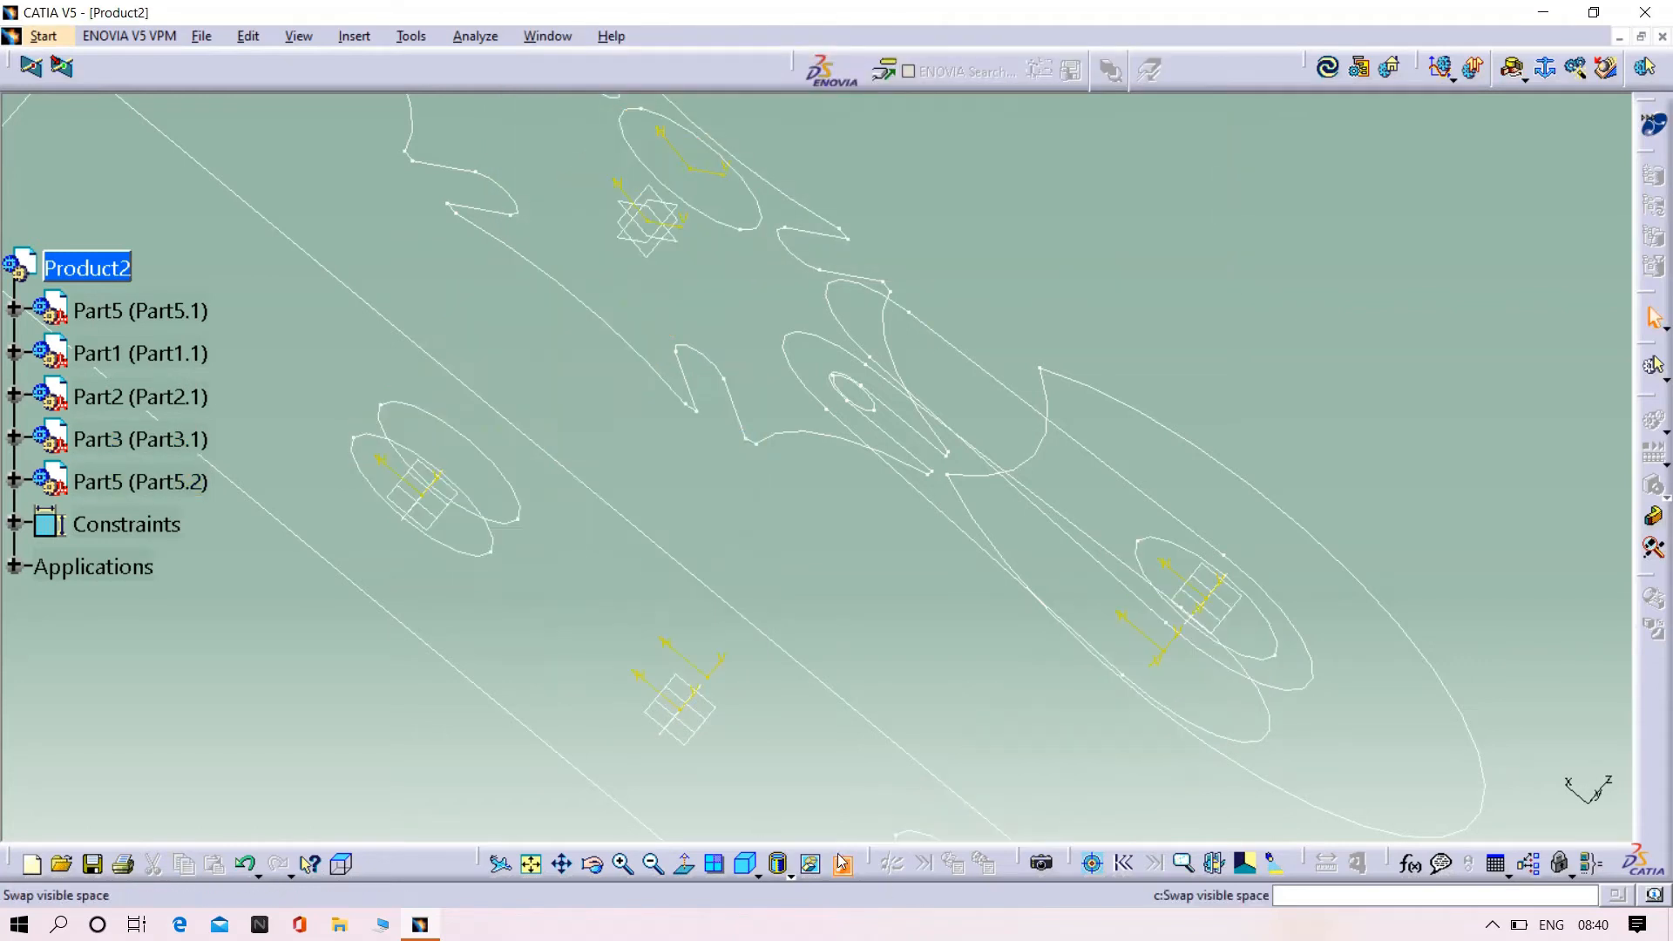
pyautogui.click(842, 862)
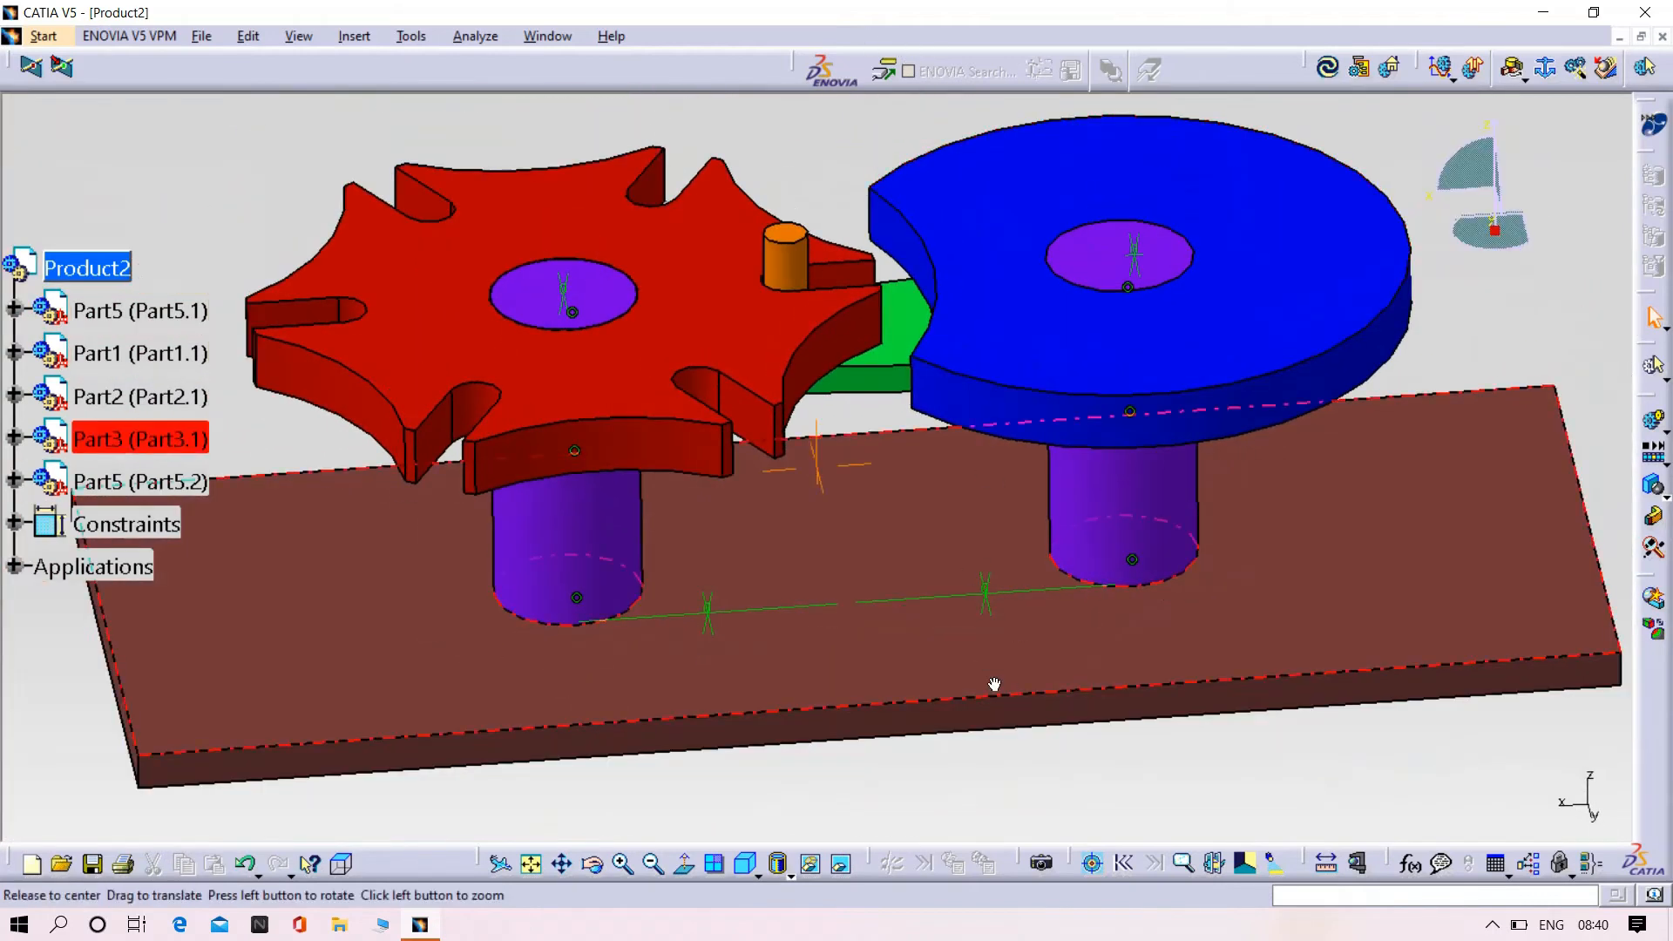
# Step: Start a second revolute joint with the blue wheel's pin axis and matching base plate hole axis as lines, hiding that pin
pyautogui.moveTo(994, 683); pyautogui.dragTo(905, 514, button='middle')
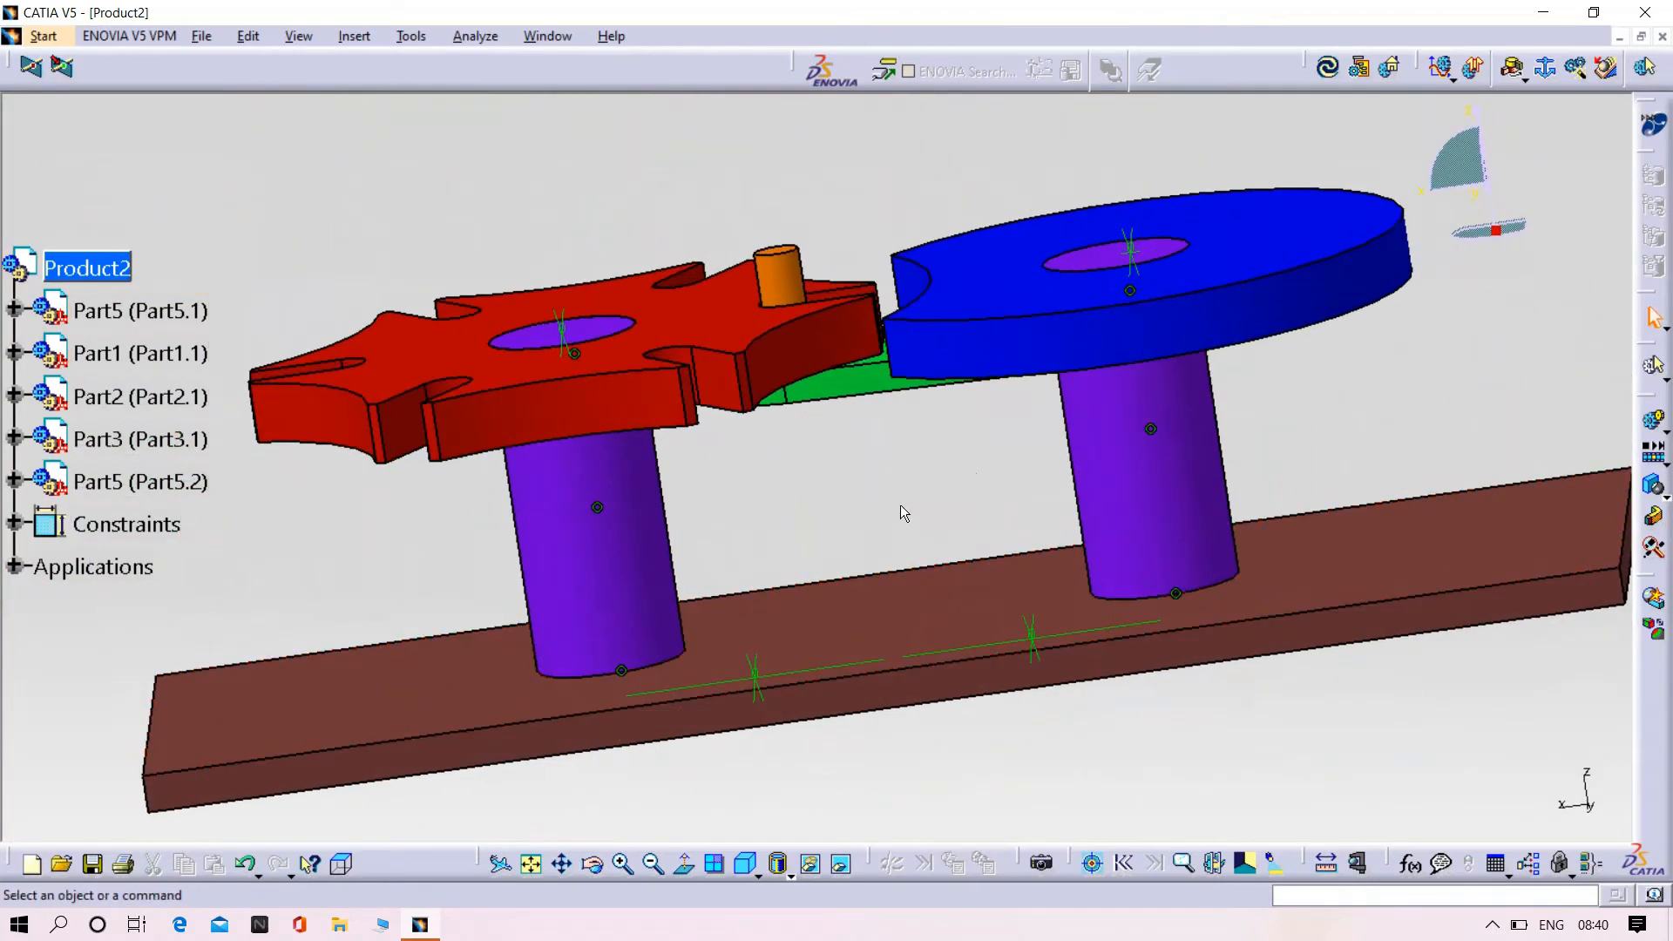
pyautogui.click(1514, 70)
pyautogui.click(1185, 496)
pyautogui.moveTo(1184, 496); pyautogui.dragTo(1159, 540, button='middle')
pyautogui.rightClick(1241, 526)
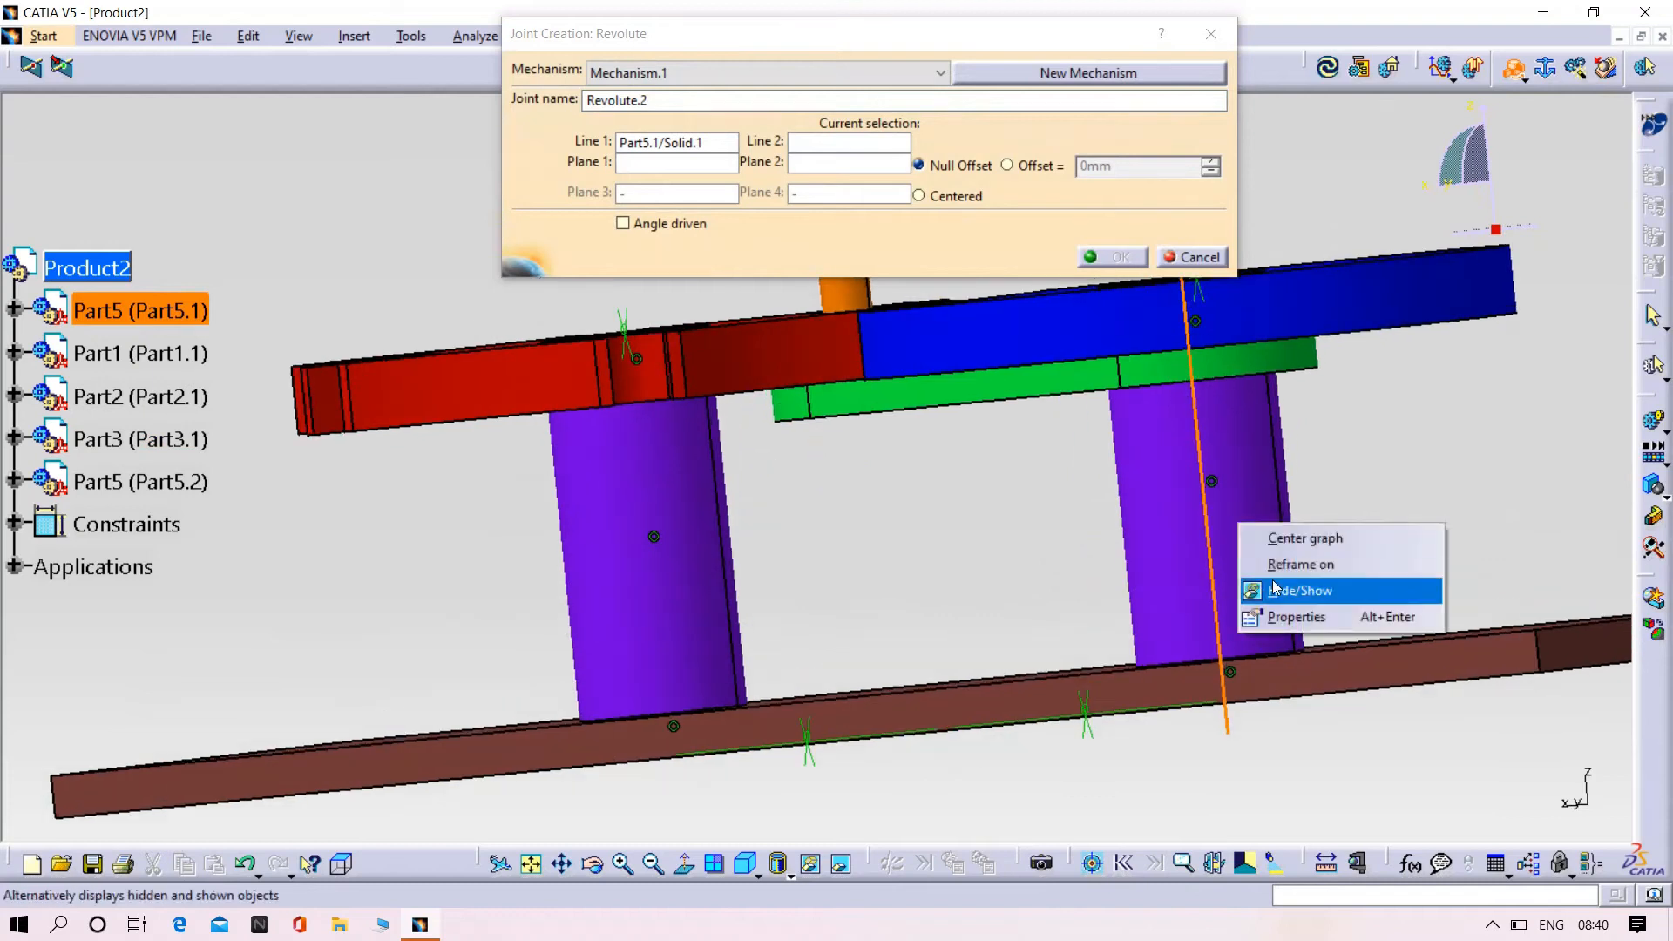
pyautogui.click(1275, 590)
pyautogui.moveTo(1276, 590); pyautogui.dragTo(1056, 713, button='middle')
pyautogui.click(1037, 711)
# Step: Set the base plate's underside and the hidden pin's bottom face as the joint's planes and create the joint with null offset
pyautogui.click(946, 649)
pyautogui.click(847, 872)
pyautogui.moveTo(1140, 780); pyautogui.dragTo(1332, 633, button='middle')
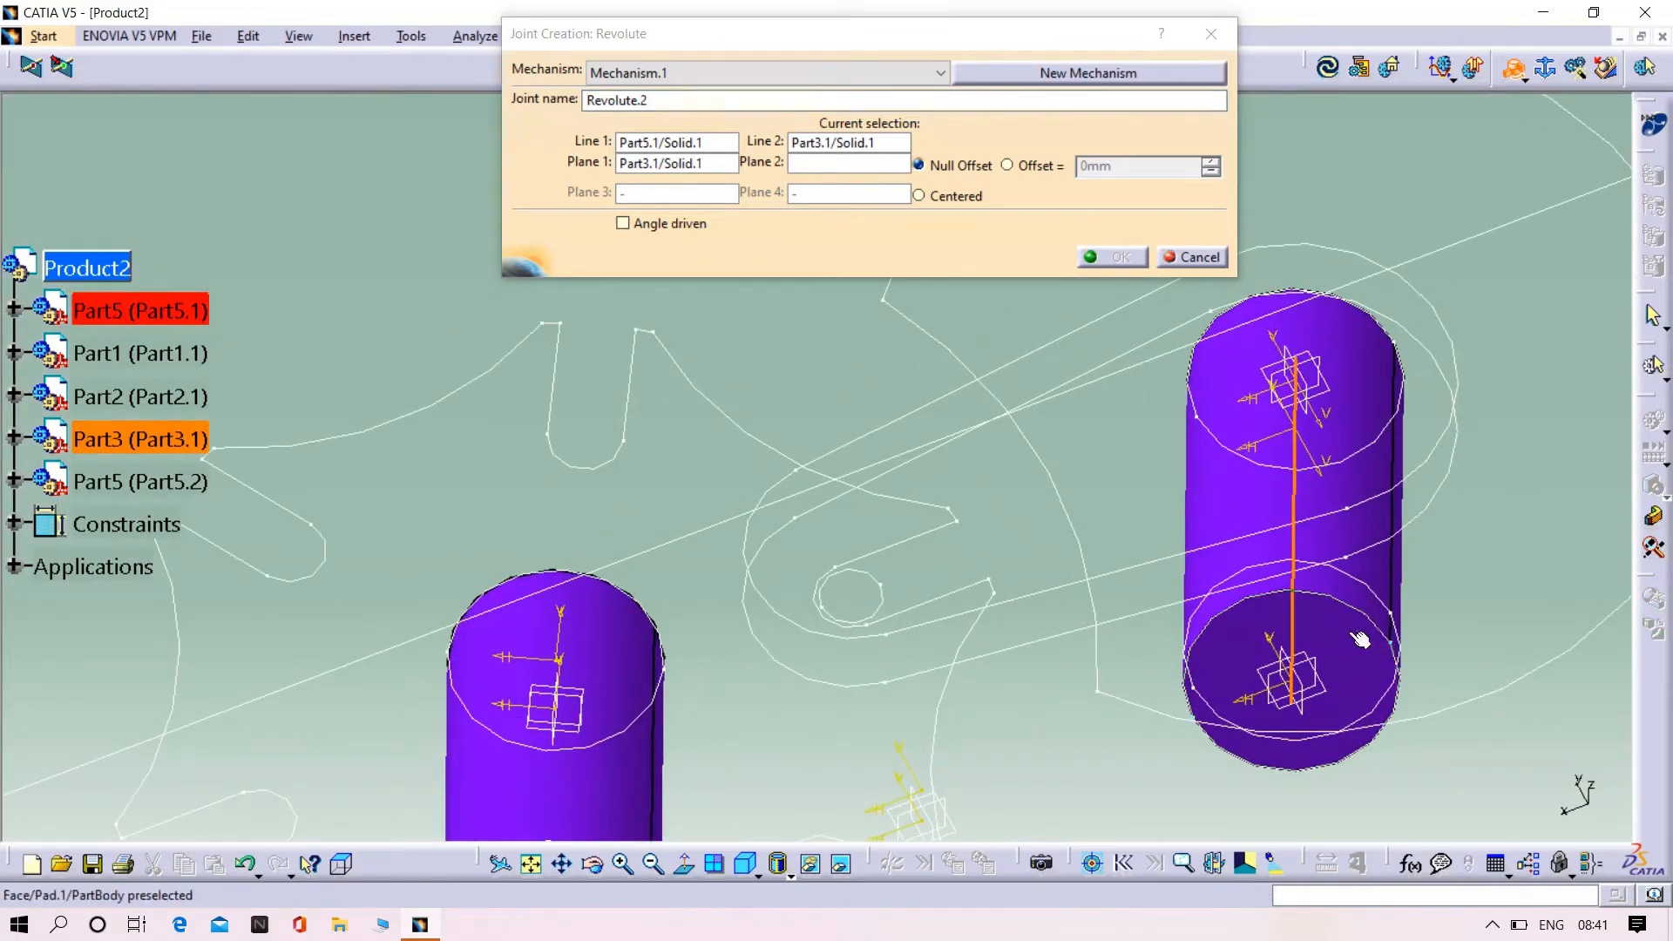
pyautogui.click(1359, 639)
pyautogui.click(1119, 258)
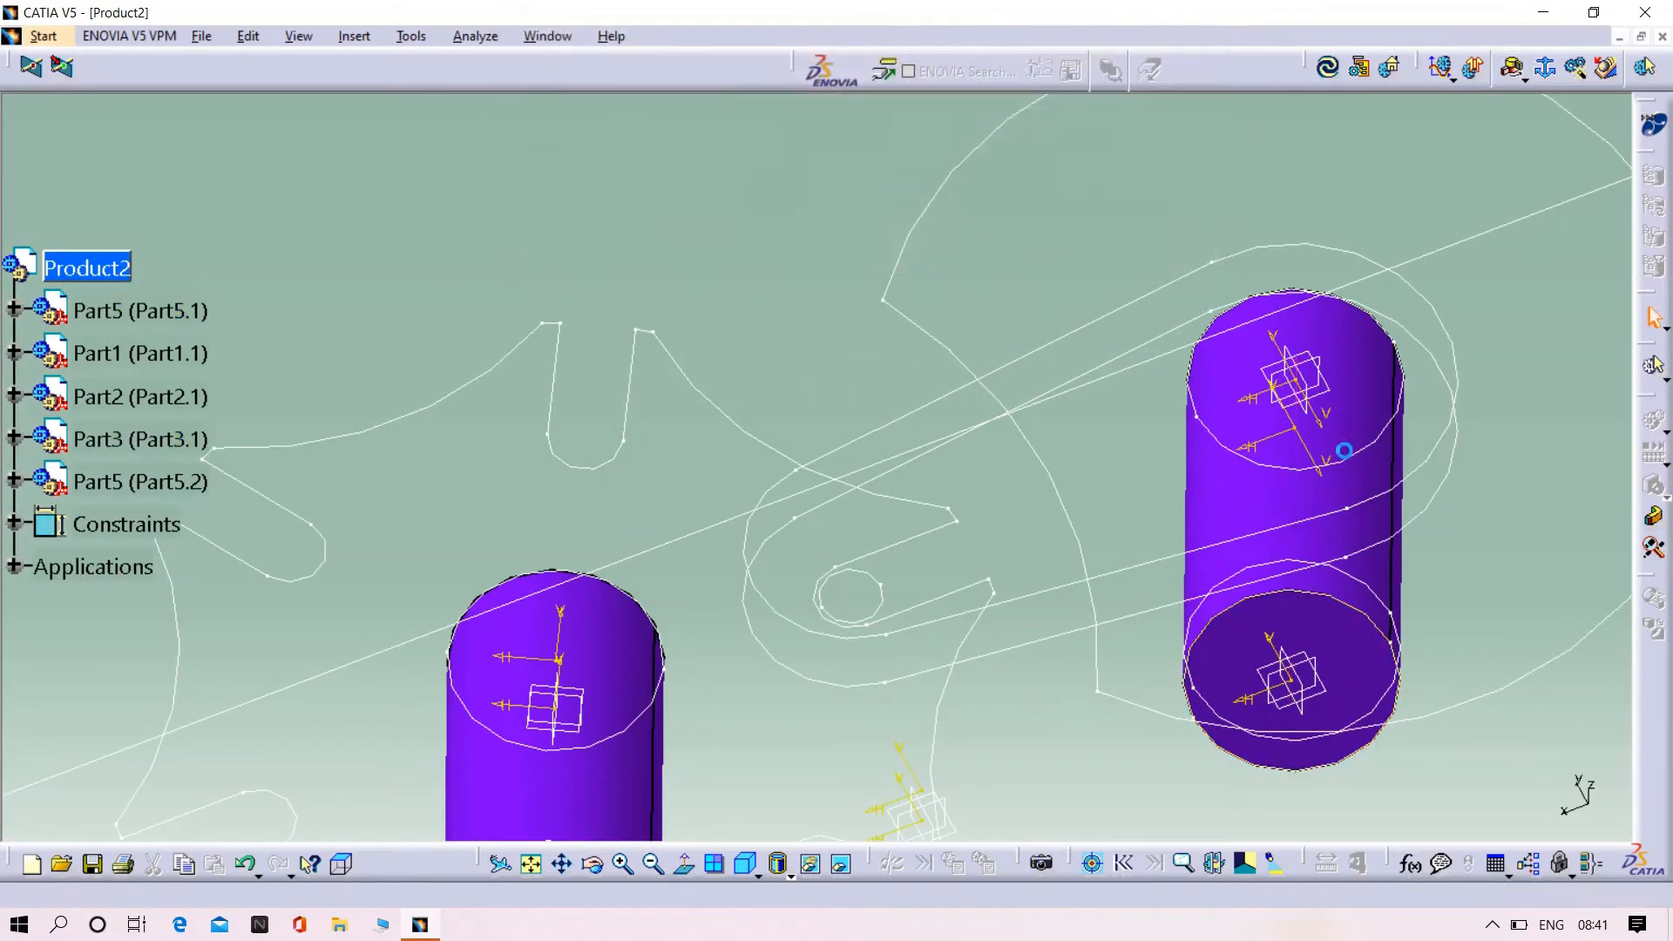
# Step: Unhide the blue wheel's pin and return to the visible space
pyautogui.rightClick(1263, 503)
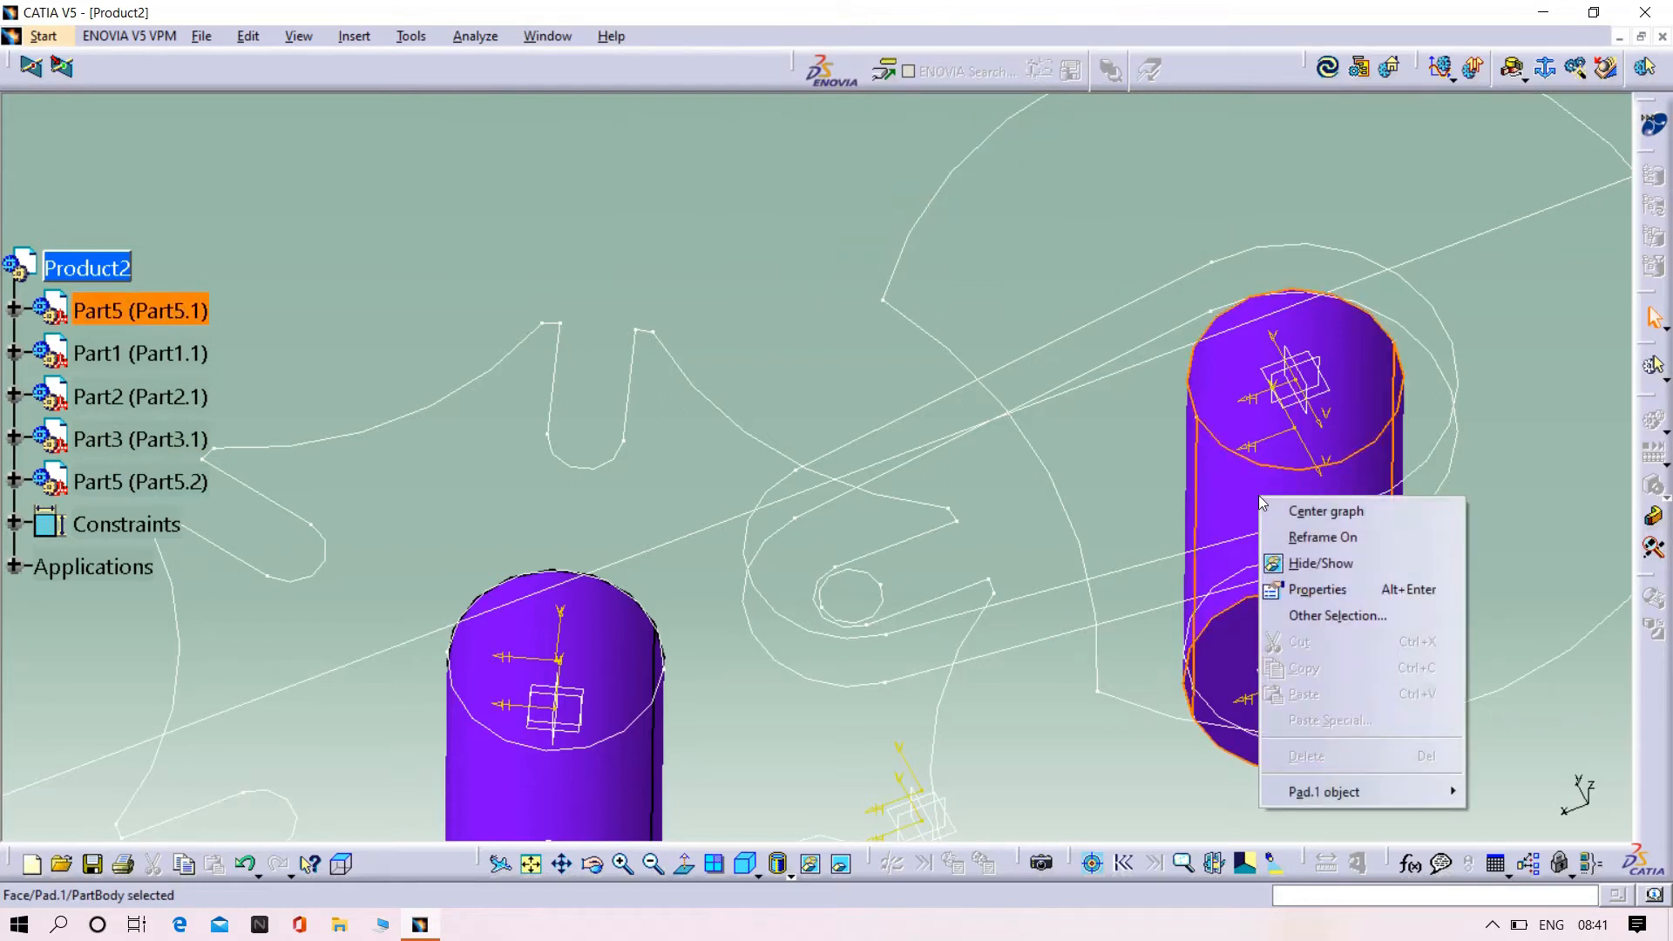
pyautogui.click(1320, 564)
pyautogui.click(842, 863)
# Step: Start a third revolute joint with the red wheel's pin axis and the red wheel's bore axis as lines, hiding the wheel
pyautogui.moveTo(732, 358); pyautogui.dragTo(903, 715, button='middle')
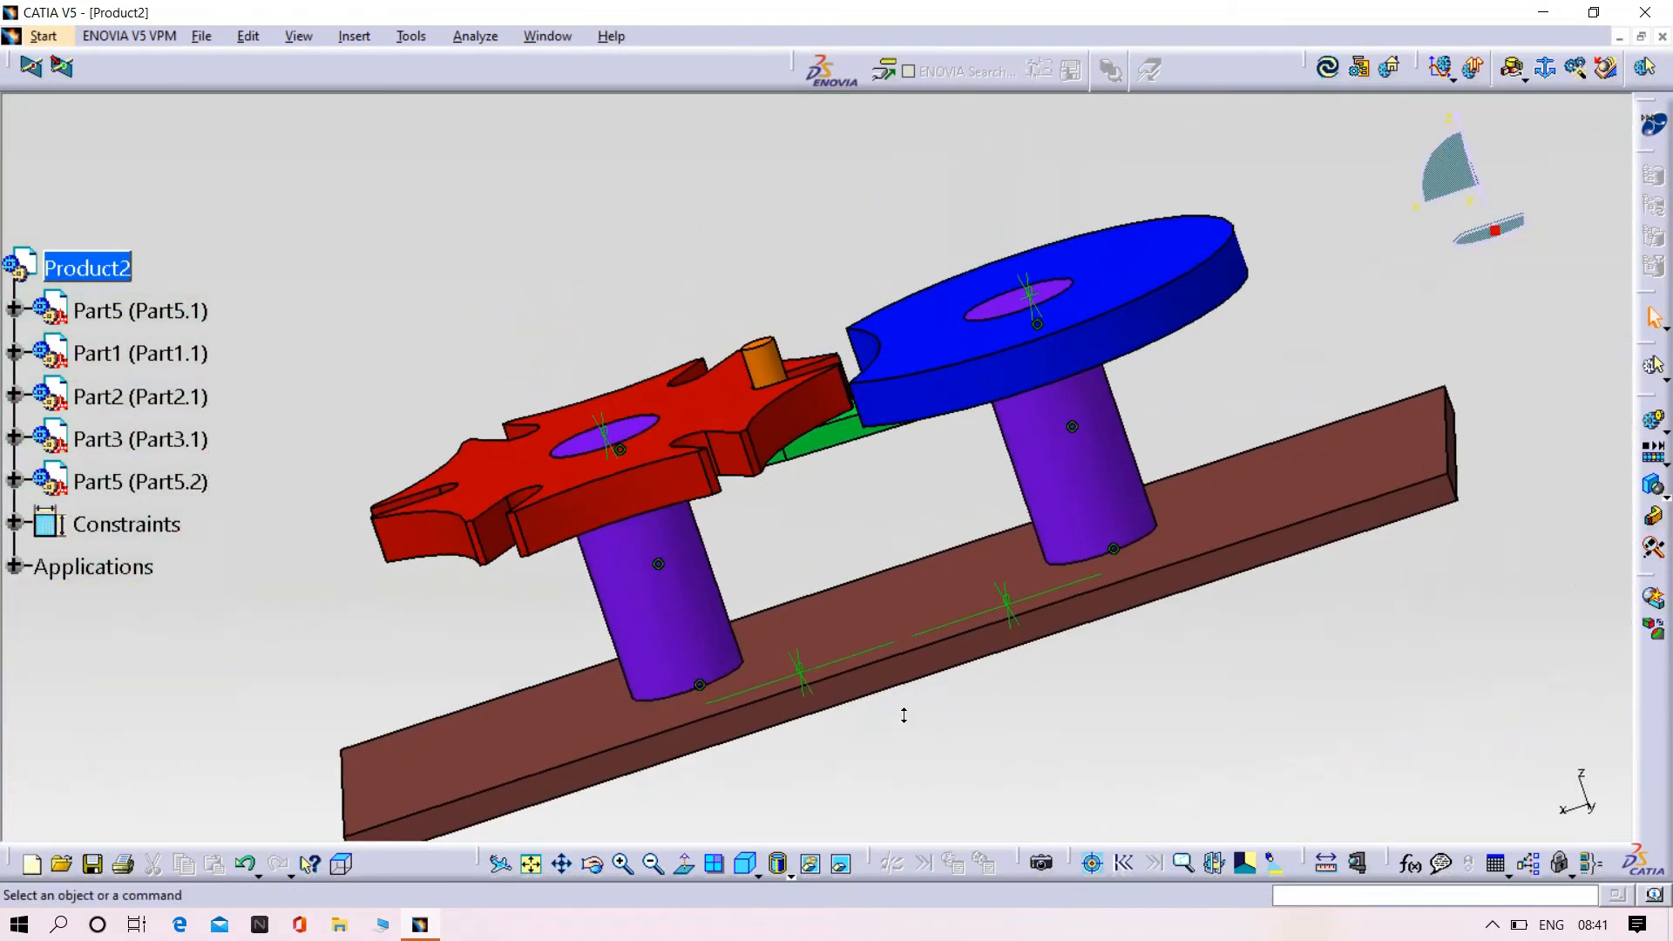
pyautogui.click(1518, 74)
pyautogui.click(627, 614)
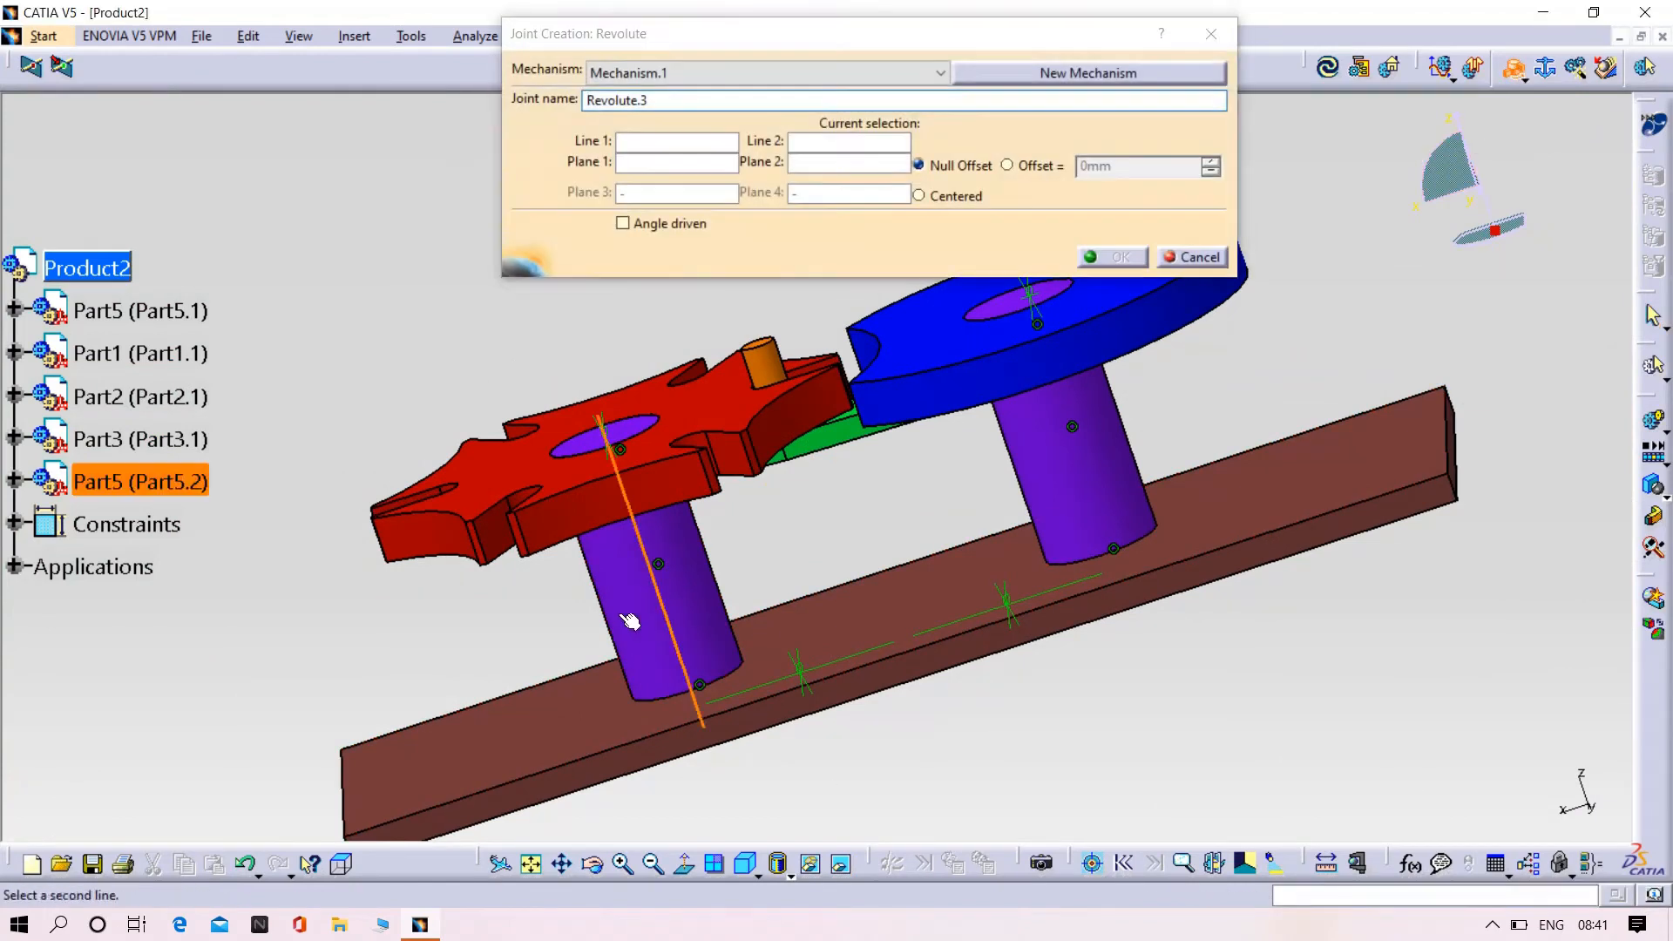
pyautogui.moveTo(507, 549); pyautogui.dragTo(677, 578, button='middle')
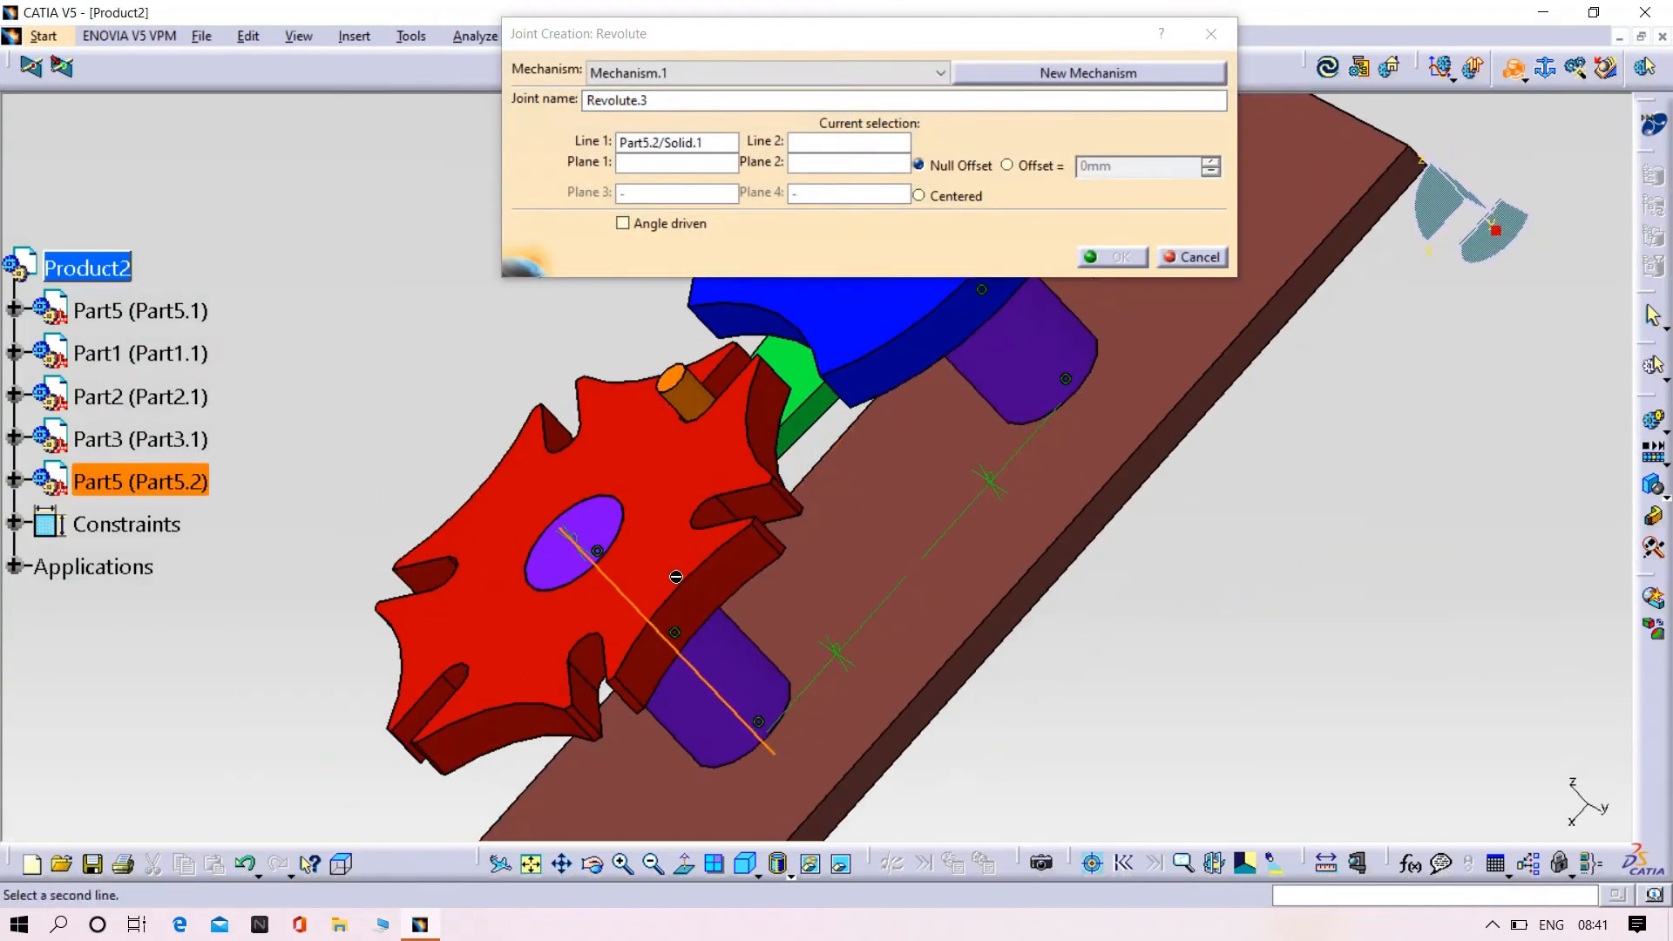
pyautogui.rightClick(684, 576)
pyautogui.click(746, 639)
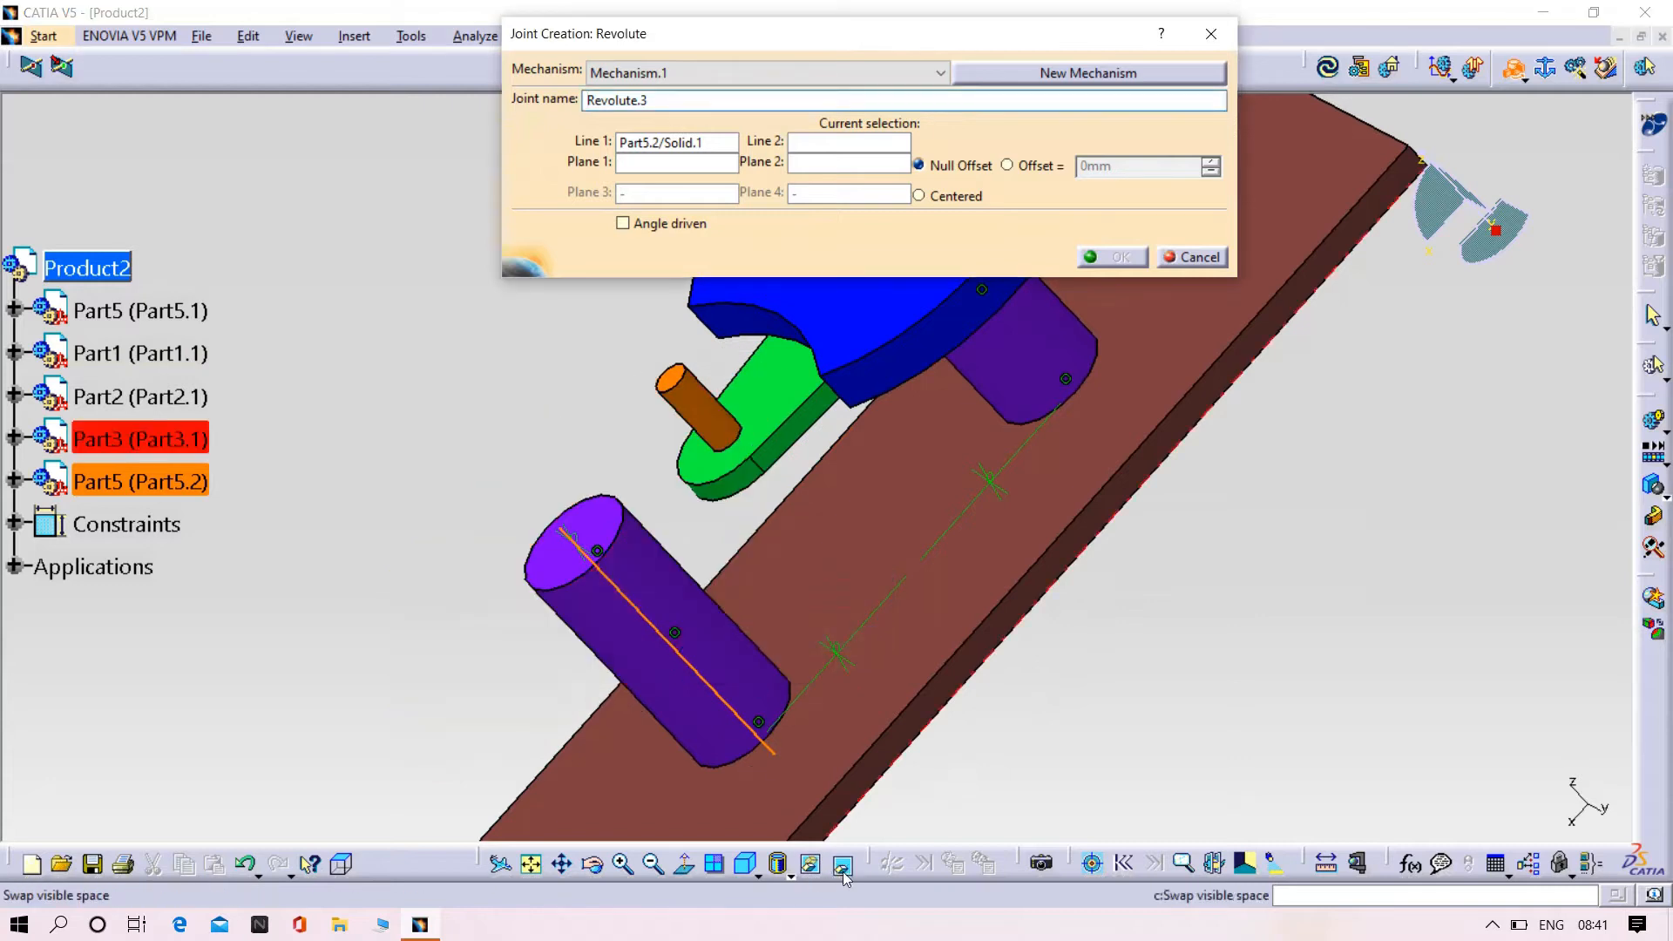
pyautogui.click(811, 863)
pyautogui.click(552, 515)
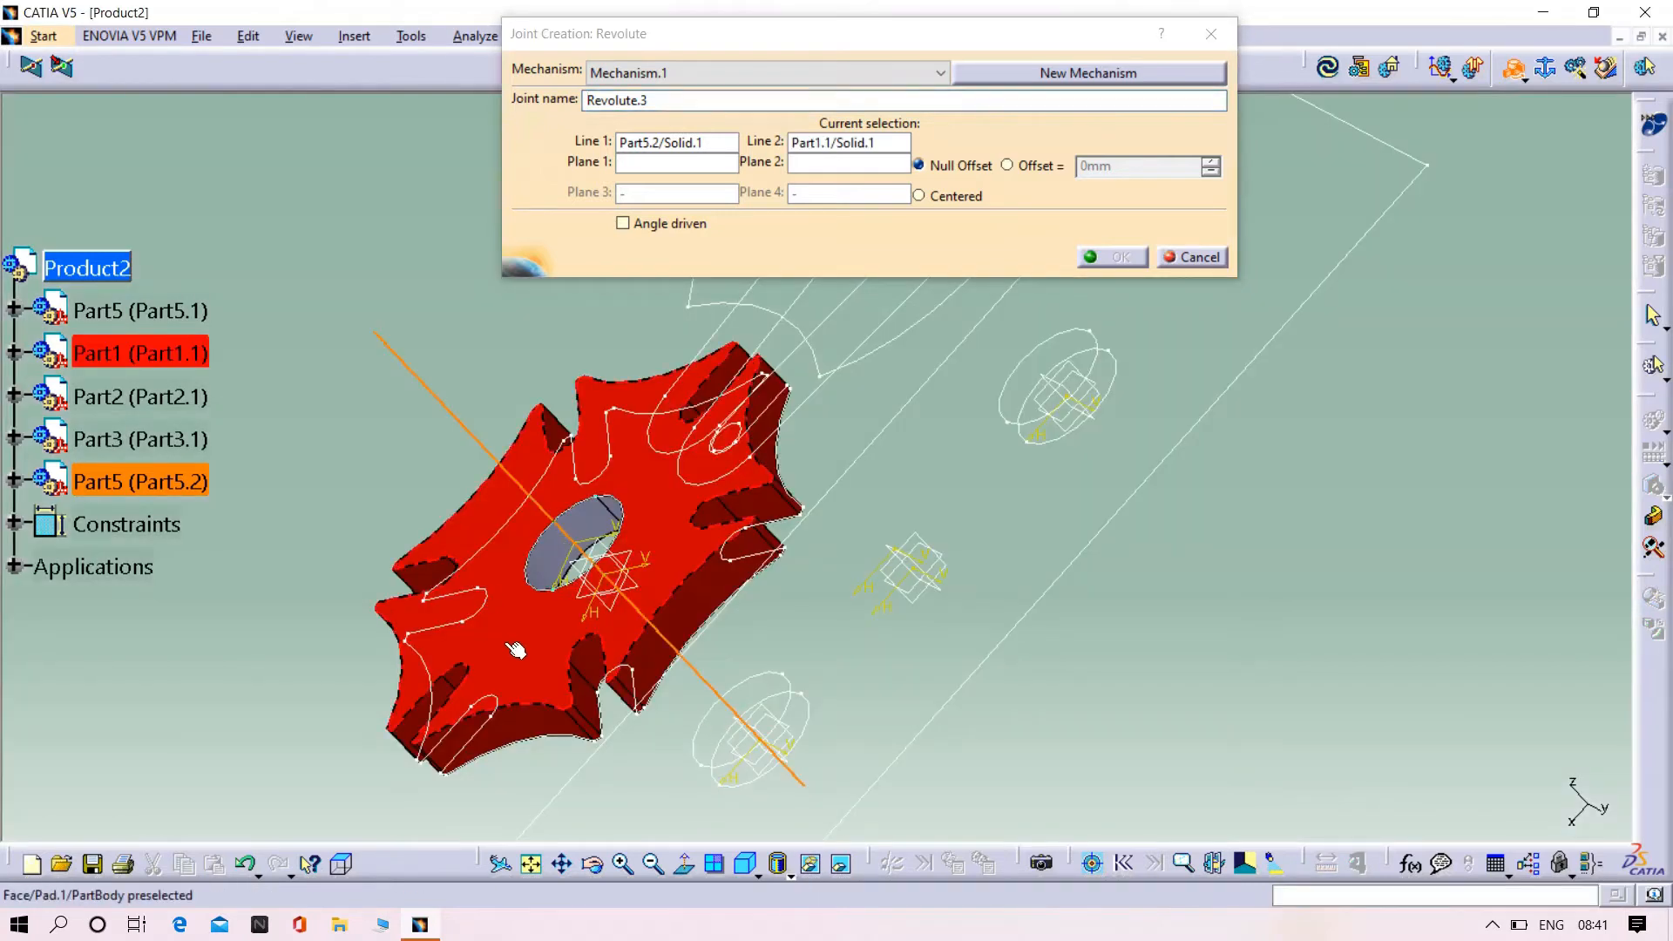
# Step: Set the top faces of the red wheel and its pin as the joint's planes and create the revolute joint
pyautogui.click(506, 646)
pyautogui.click(841, 866)
pyautogui.click(574, 542)
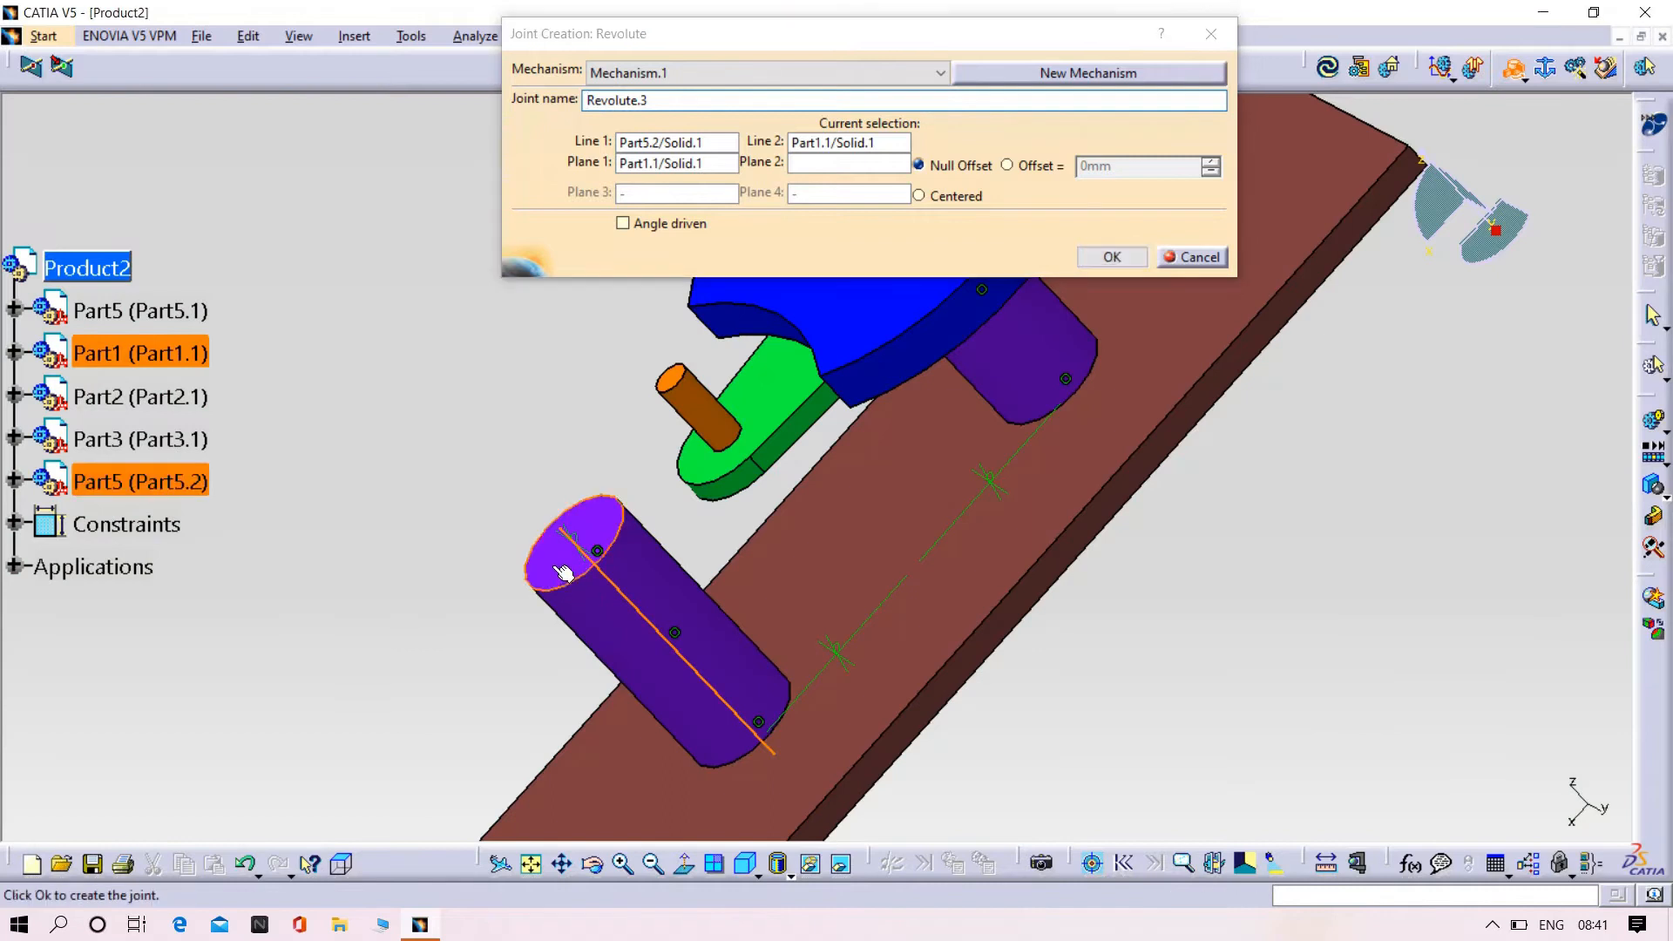
pyautogui.click(1116, 258)
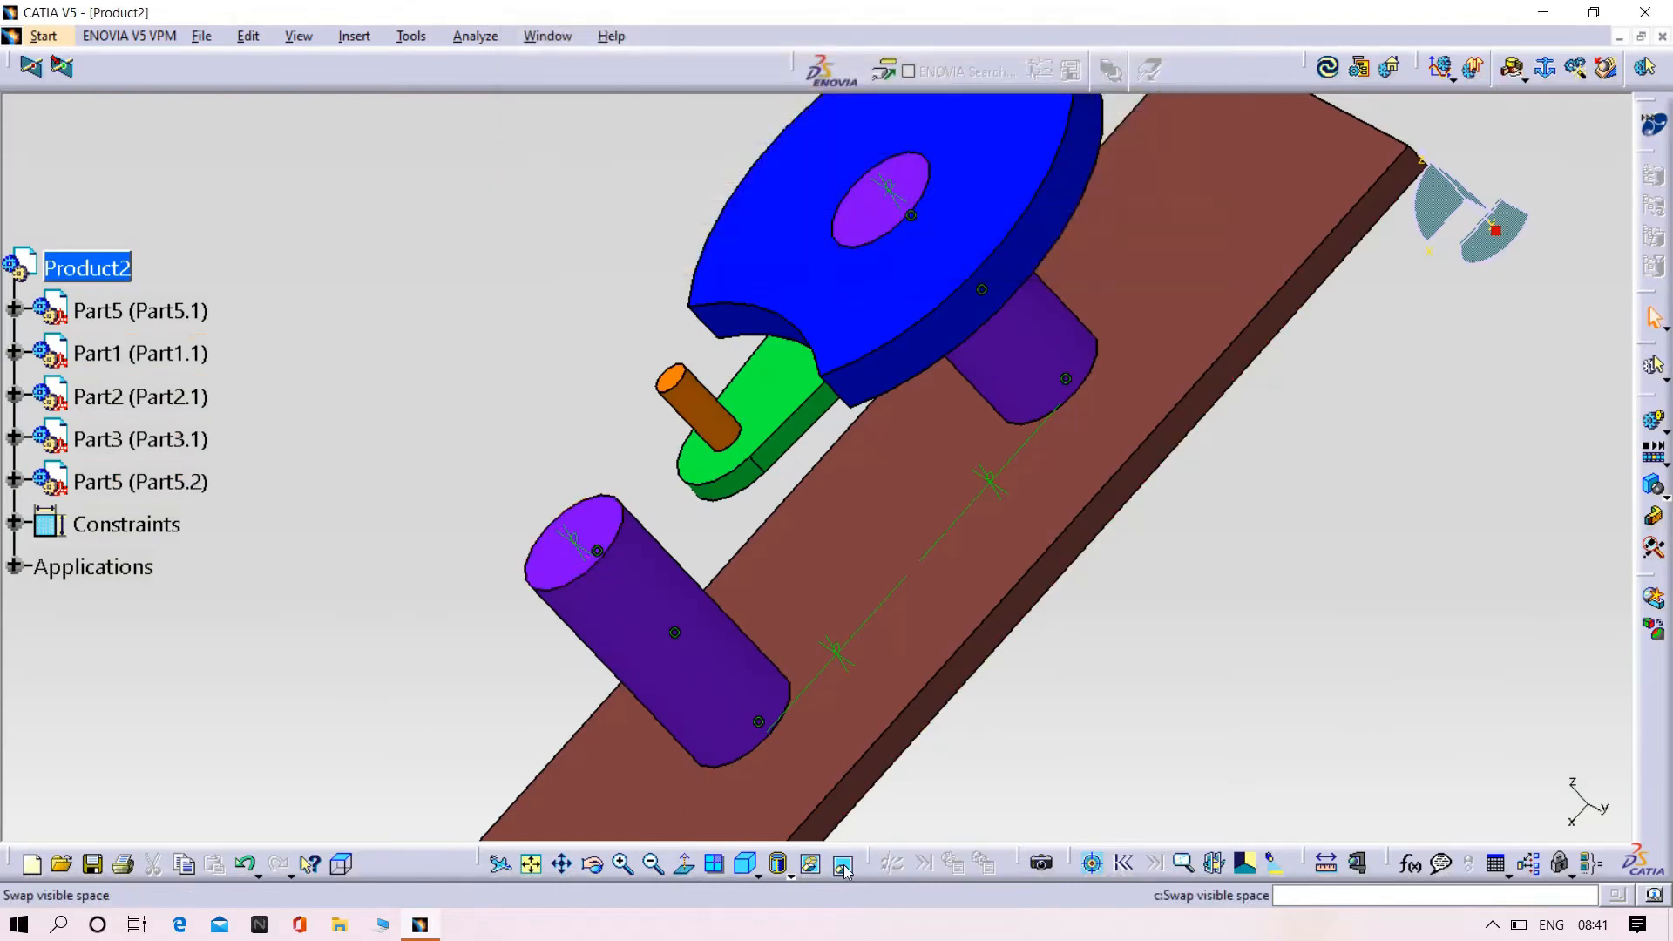
# Step: Unhide the red wheel and return to the visible space
pyautogui.click(842, 864)
pyautogui.rightClick(679, 634)
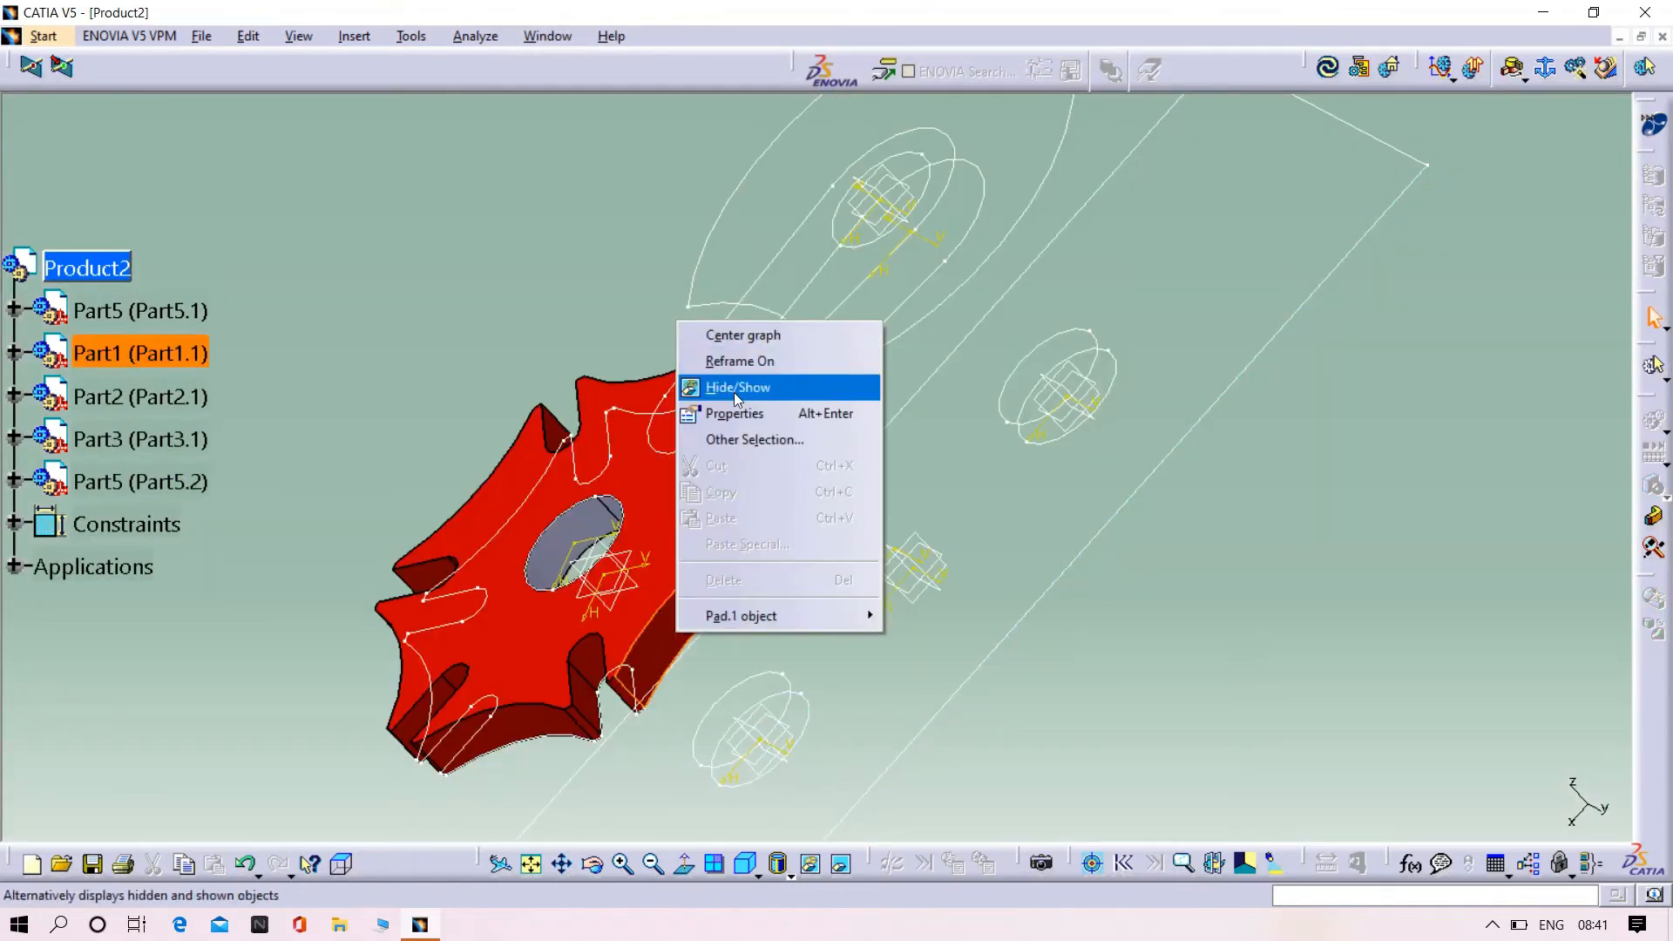
pyautogui.click(733, 387)
pyautogui.click(842, 864)
# Step: Start a fourth revolute joint with the blue wheel's pin axis and the wheel's bore axis as lines, hiding the pin
pyautogui.moveTo(976, 715); pyautogui.dragTo(1007, 780, button='middle')
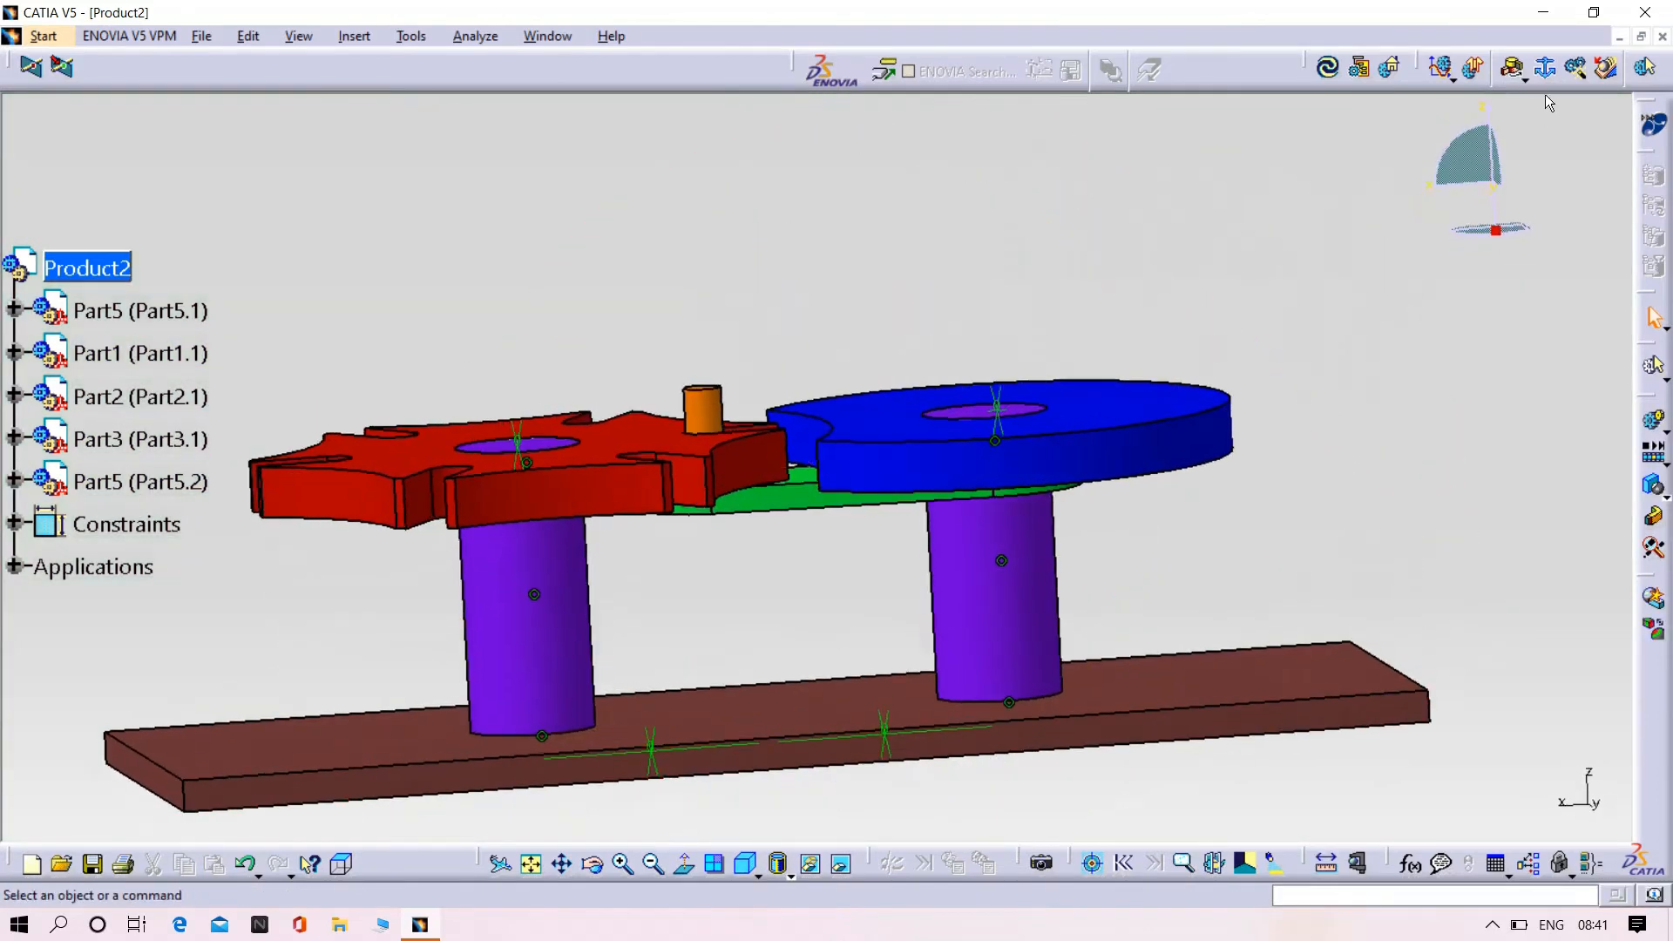
pyautogui.click(1514, 68)
pyautogui.click(991, 510)
pyautogui.rightClick(939, 509)
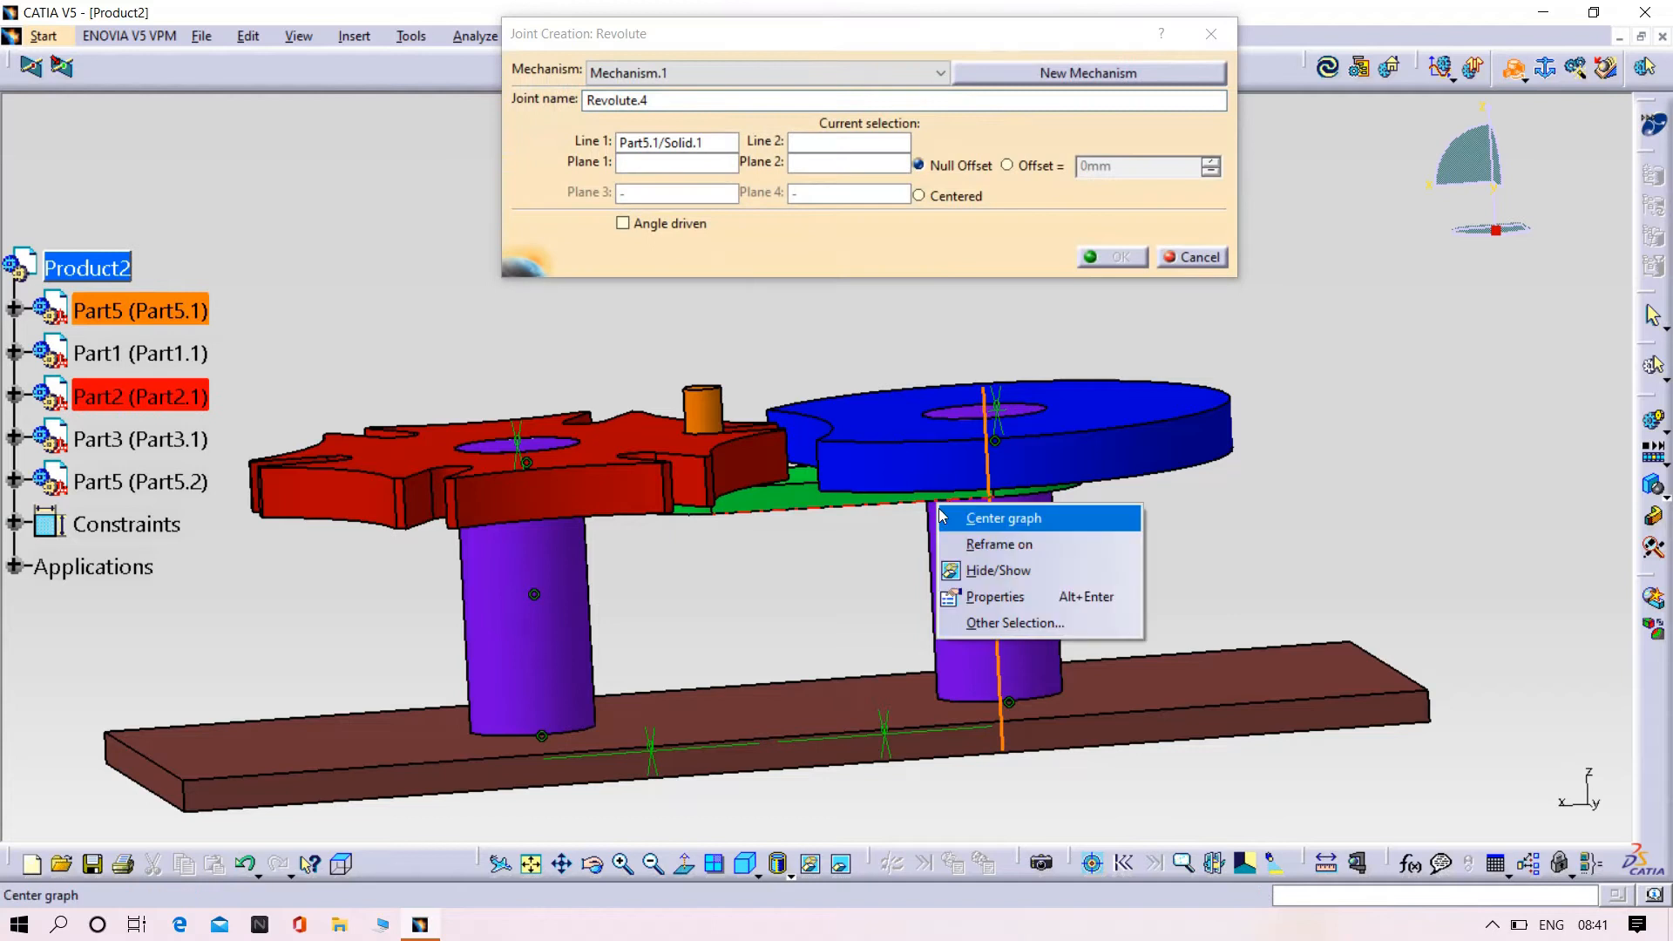
pyautogui.click(1003, 518)
pyautogui.rightClick(942, 552)
pyautogui.click(973, 594)
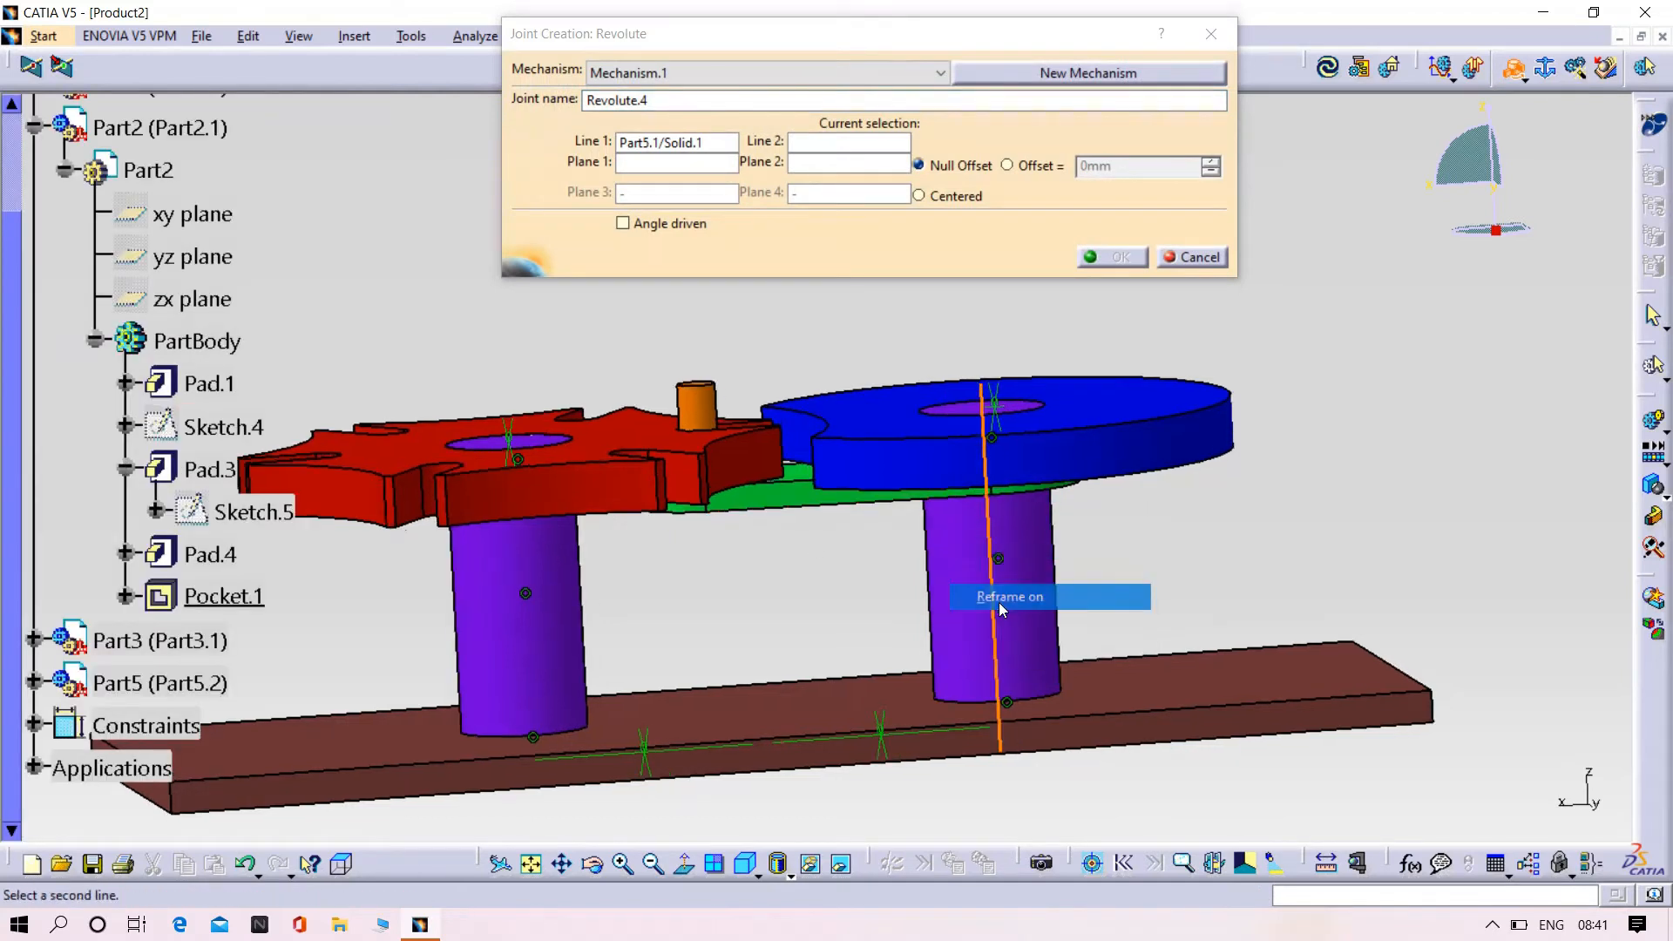
pyautogui.rightClick(845, 479)
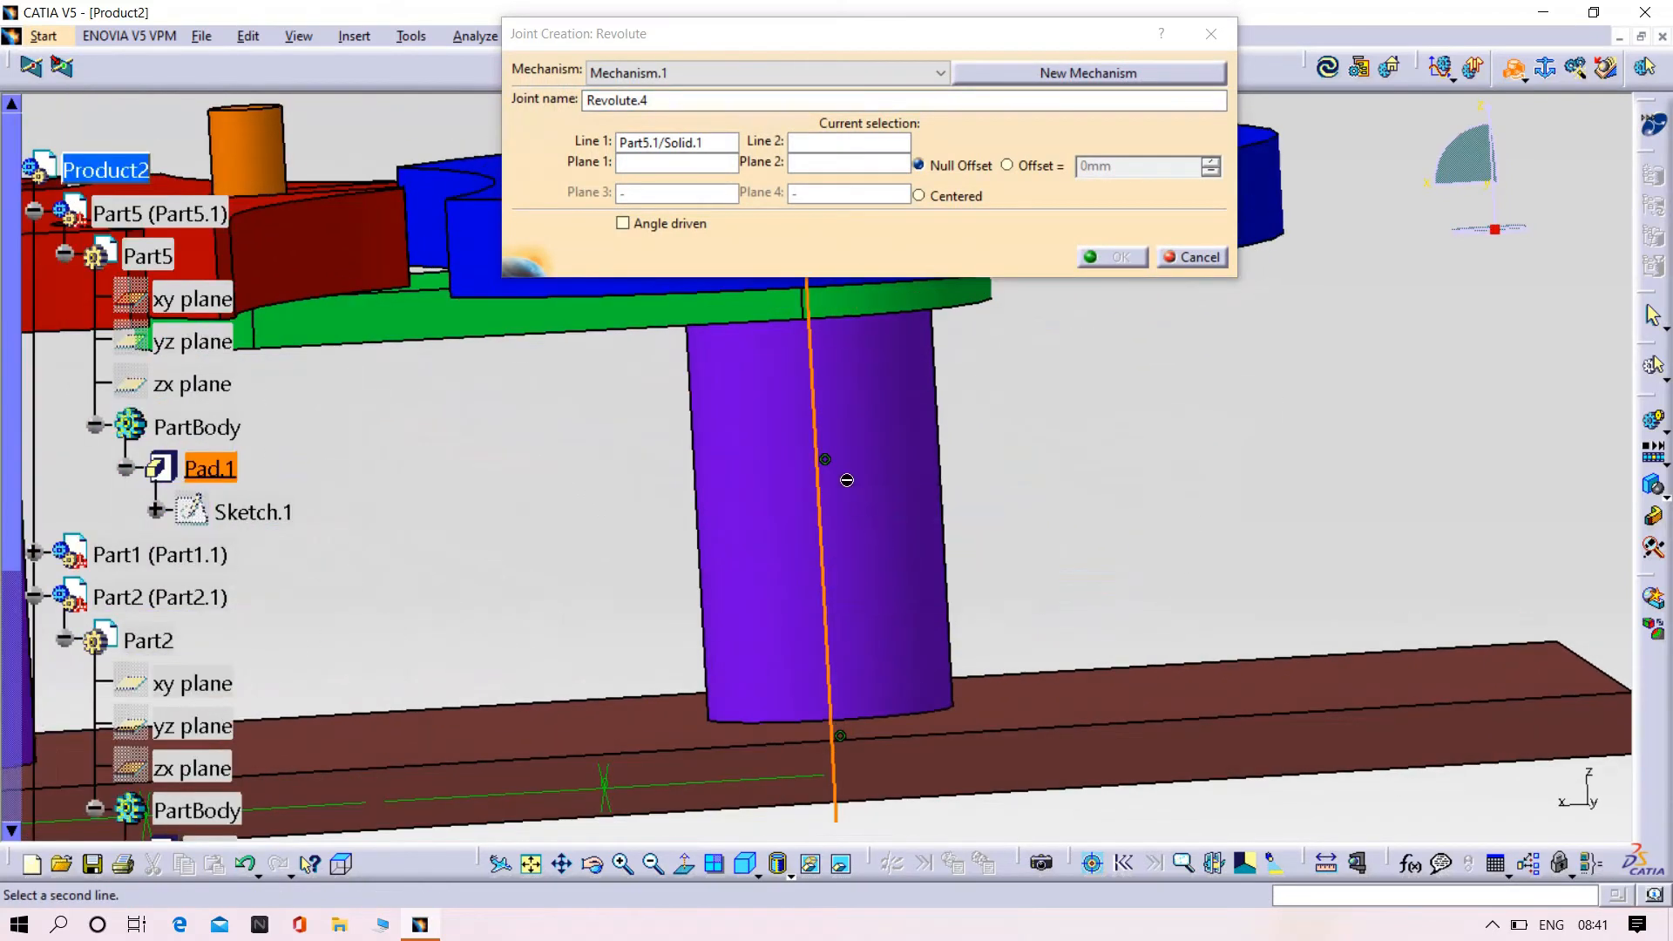
pyautogui.click(898, 550)
pyautogui.moveTo(765, 468); pyautogui.dragTo(786, 723, button='middle')
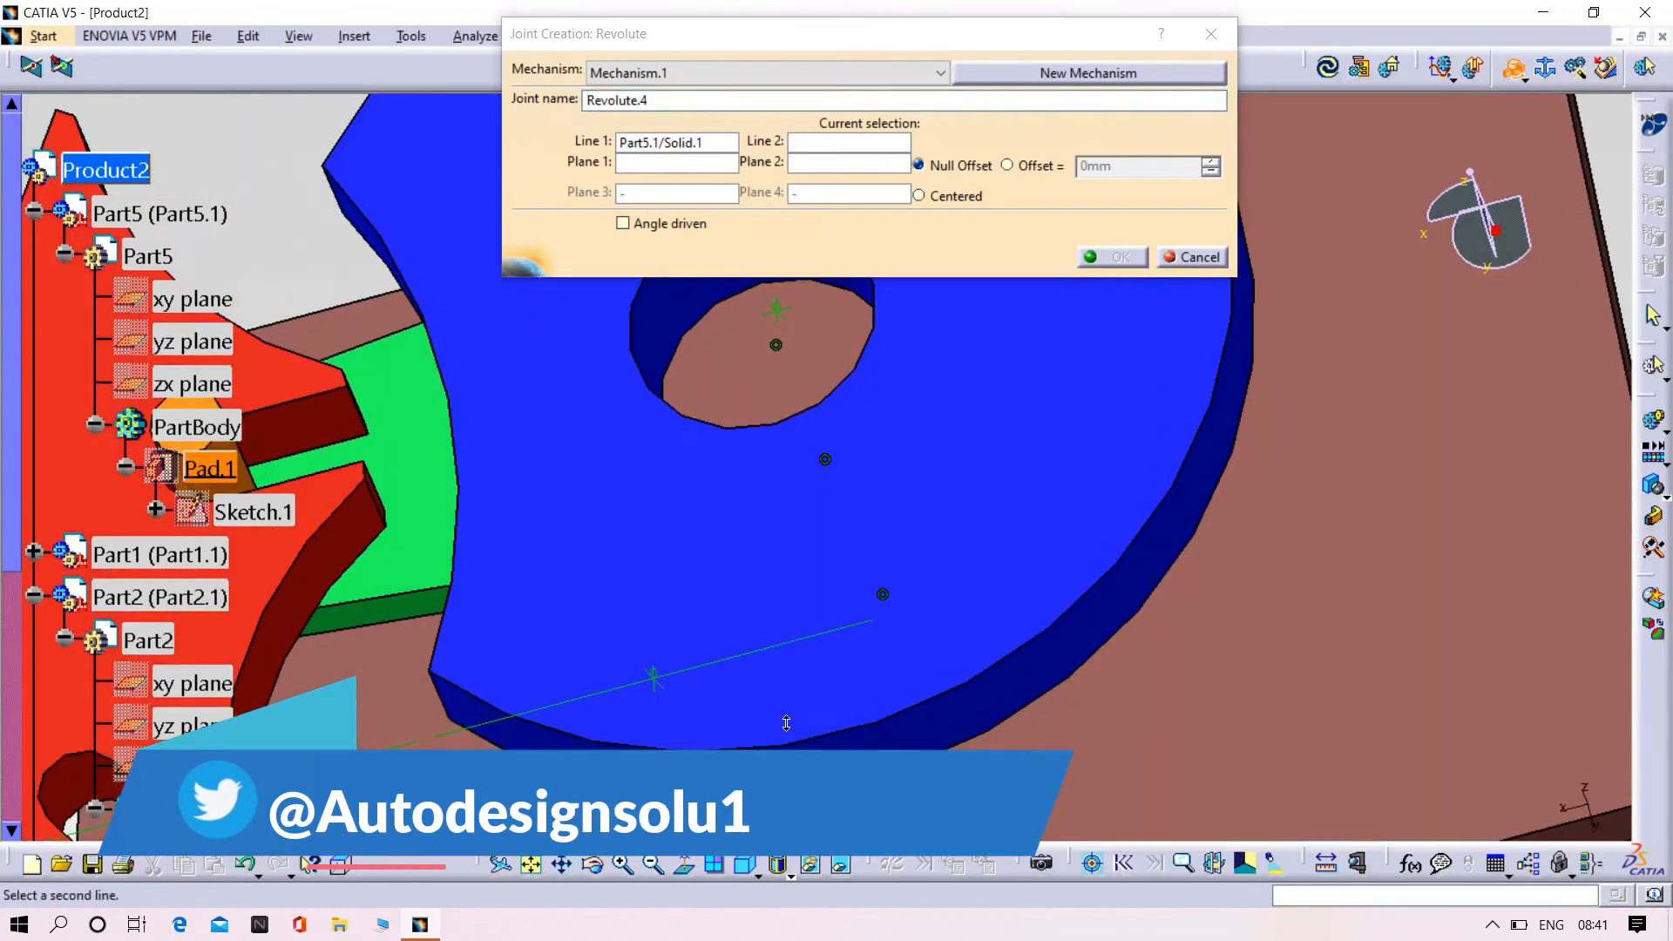
pyautogui.moveTo(742, 356); pyautogui.dragTo(800, 576, button='middle')
pyautogui.click(789, 557)
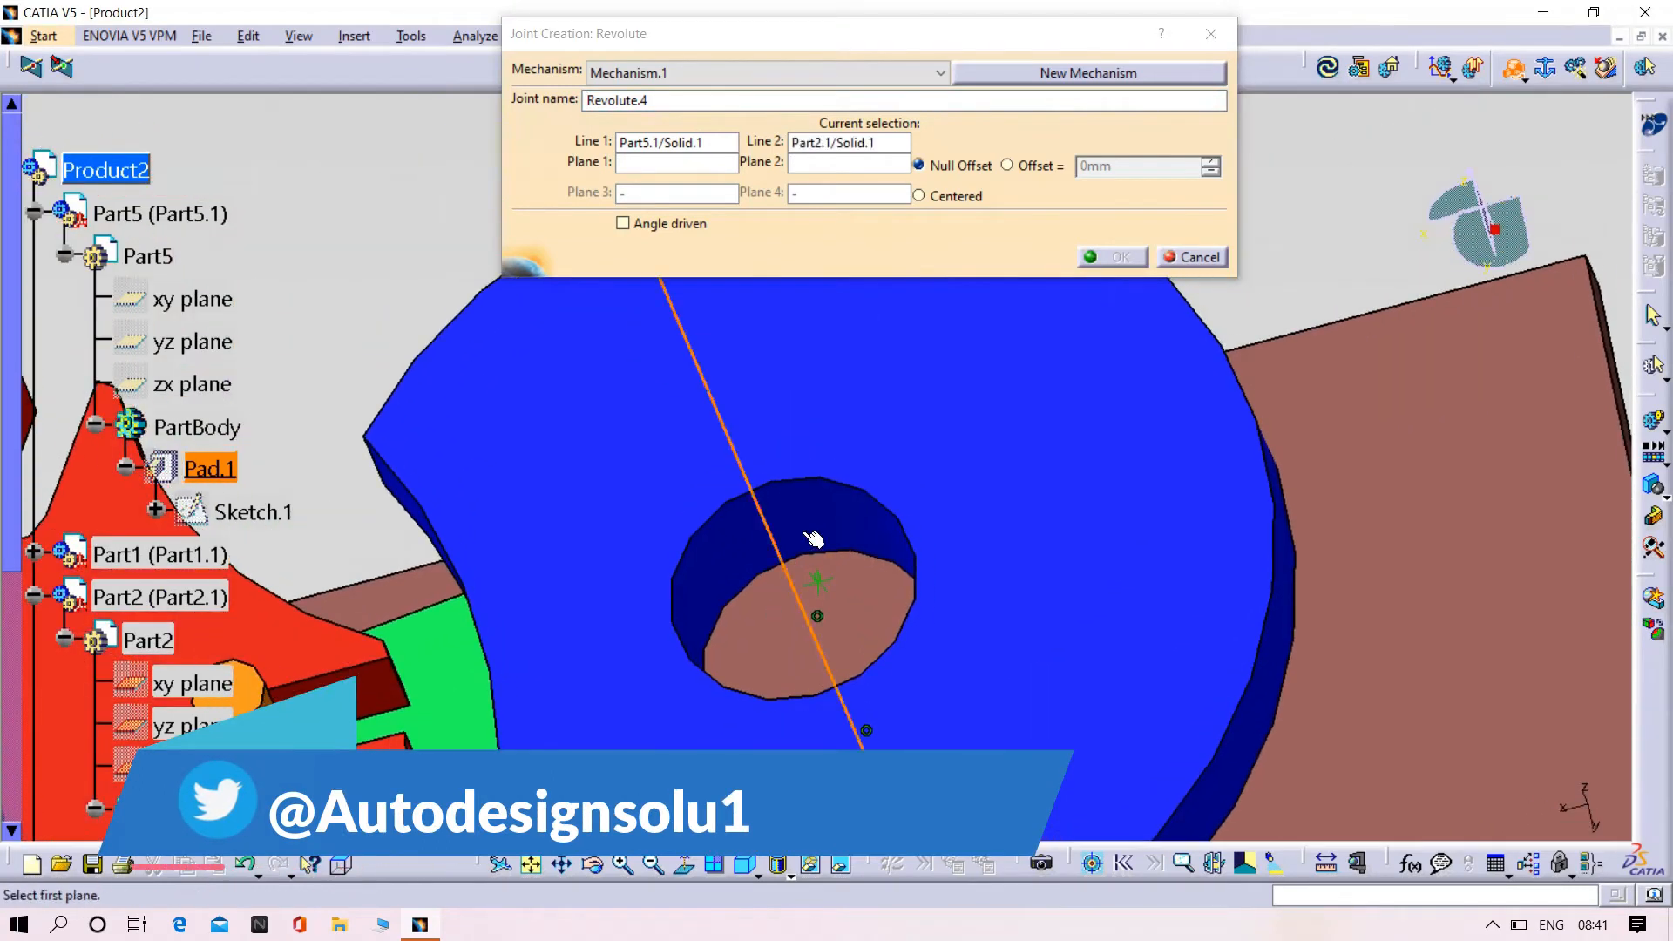
# Step: Set the top faces of the blue wheel and its hidden pin as the joint's planes and create the revolute joint
pyautogui.click(644, 520)
pyautogui.click(843, 866)
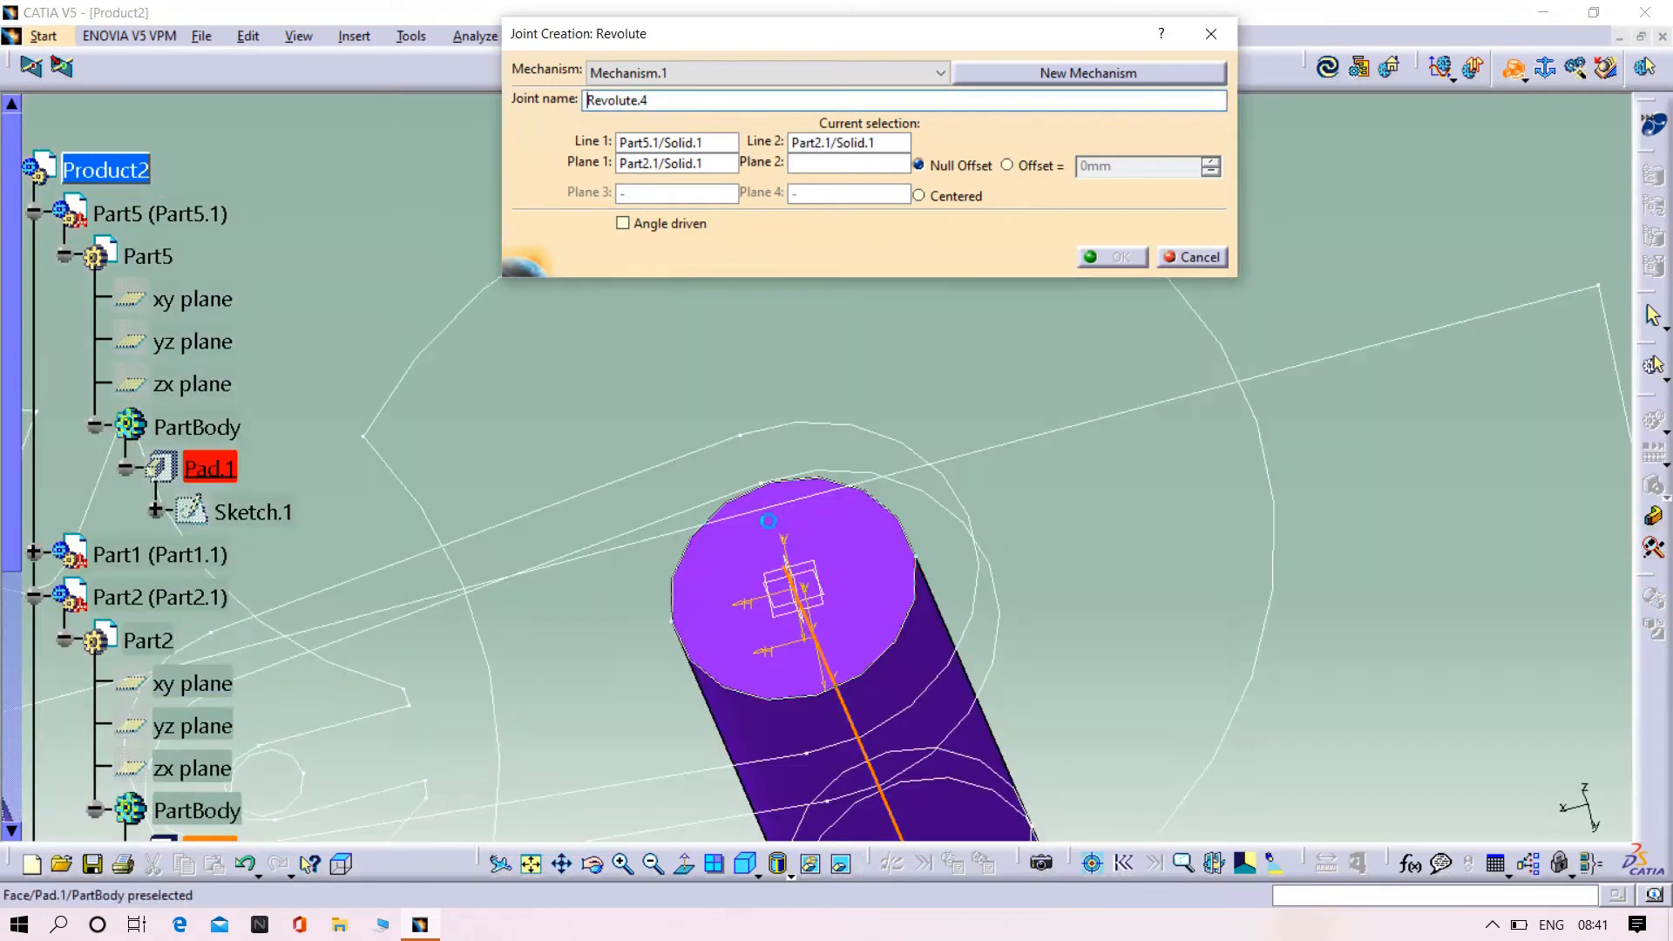
pyautogui.click(891, 564)
pyautogui.click(1117, 257)
# Step: Show the pin through the blue wheel again and switch back to the visible space
pyautogui.moveTo(956, 695); pyautogui.dragTo(820, 533, button='middle')
pyautogui.rightClick(665, 370)
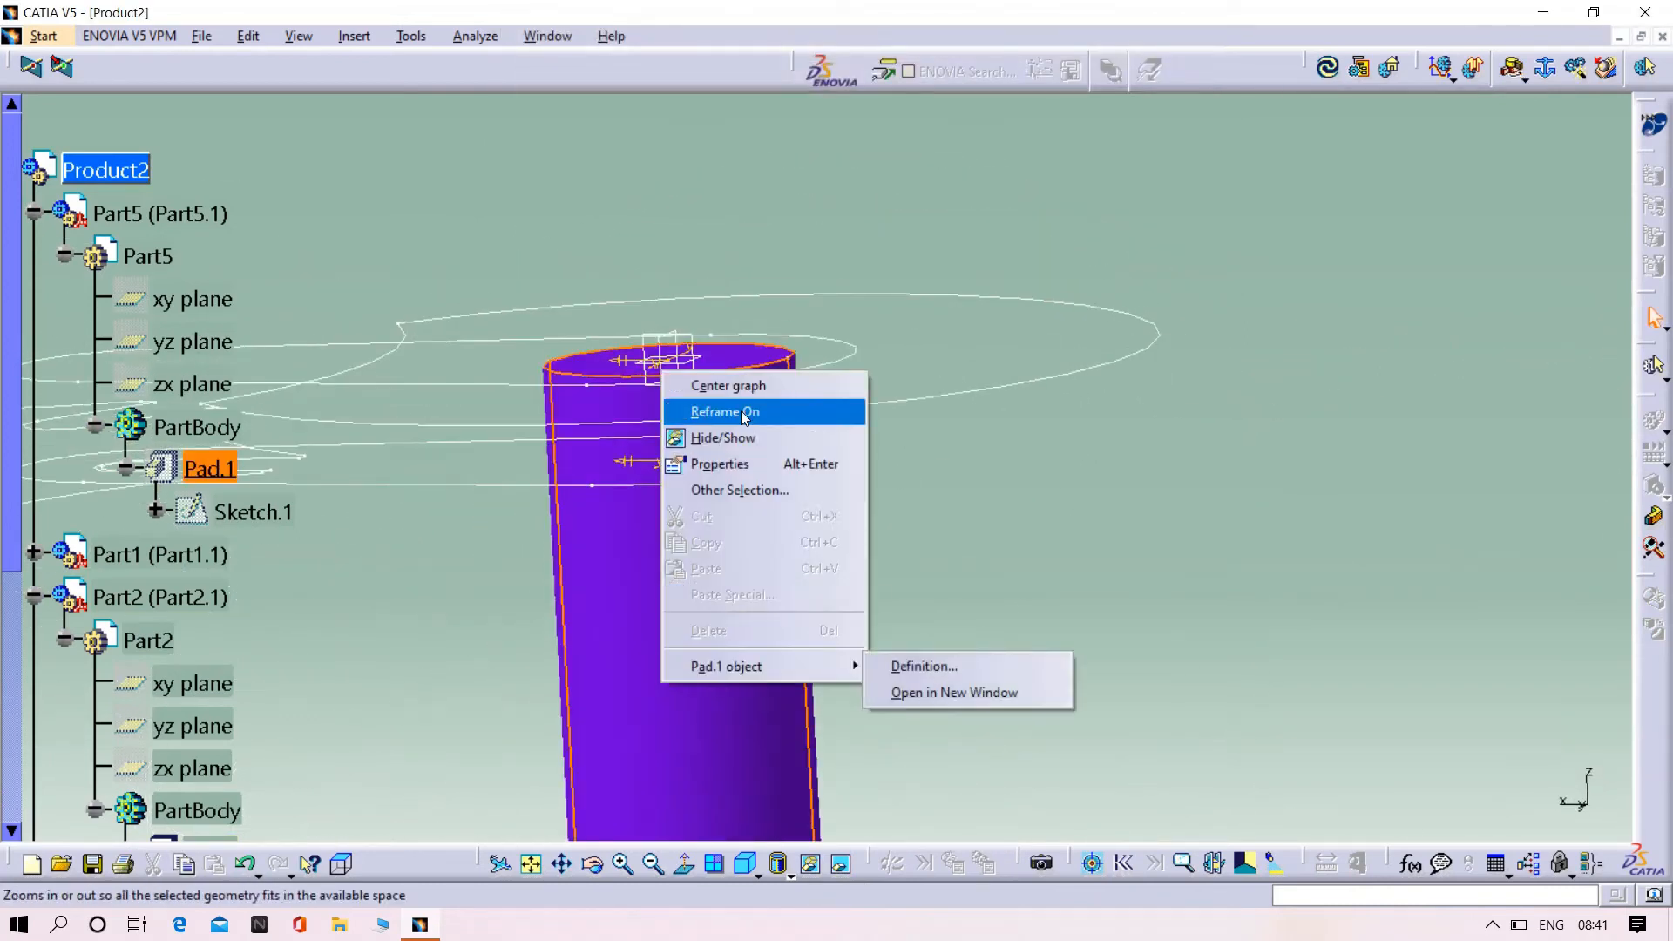
pyautogui.click(706, 438)
pyautogui.click(841, 864)
# Step: Define the blue wheel's pin and the red wheel's pin as fixed parts of Mechanism.1
pyautogui.moveTo(557, 500); pyautogui.dragTo(662, 514, button='middle')
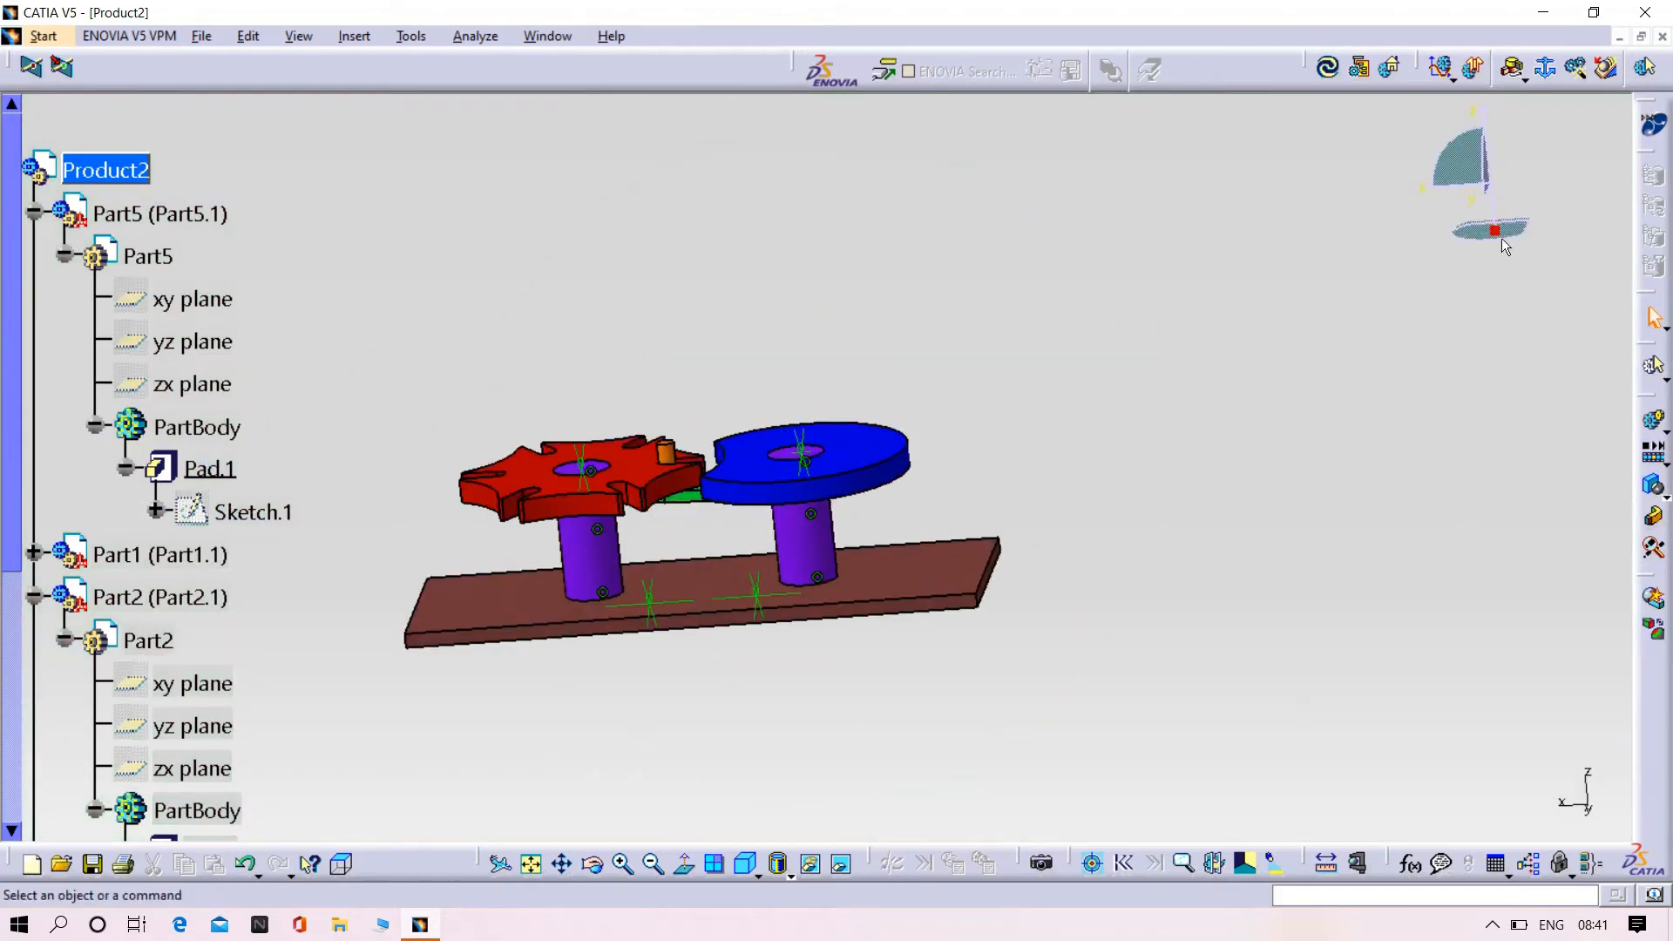
pyautogui.click(1554, 68)
pyautogui.click(887, 516)
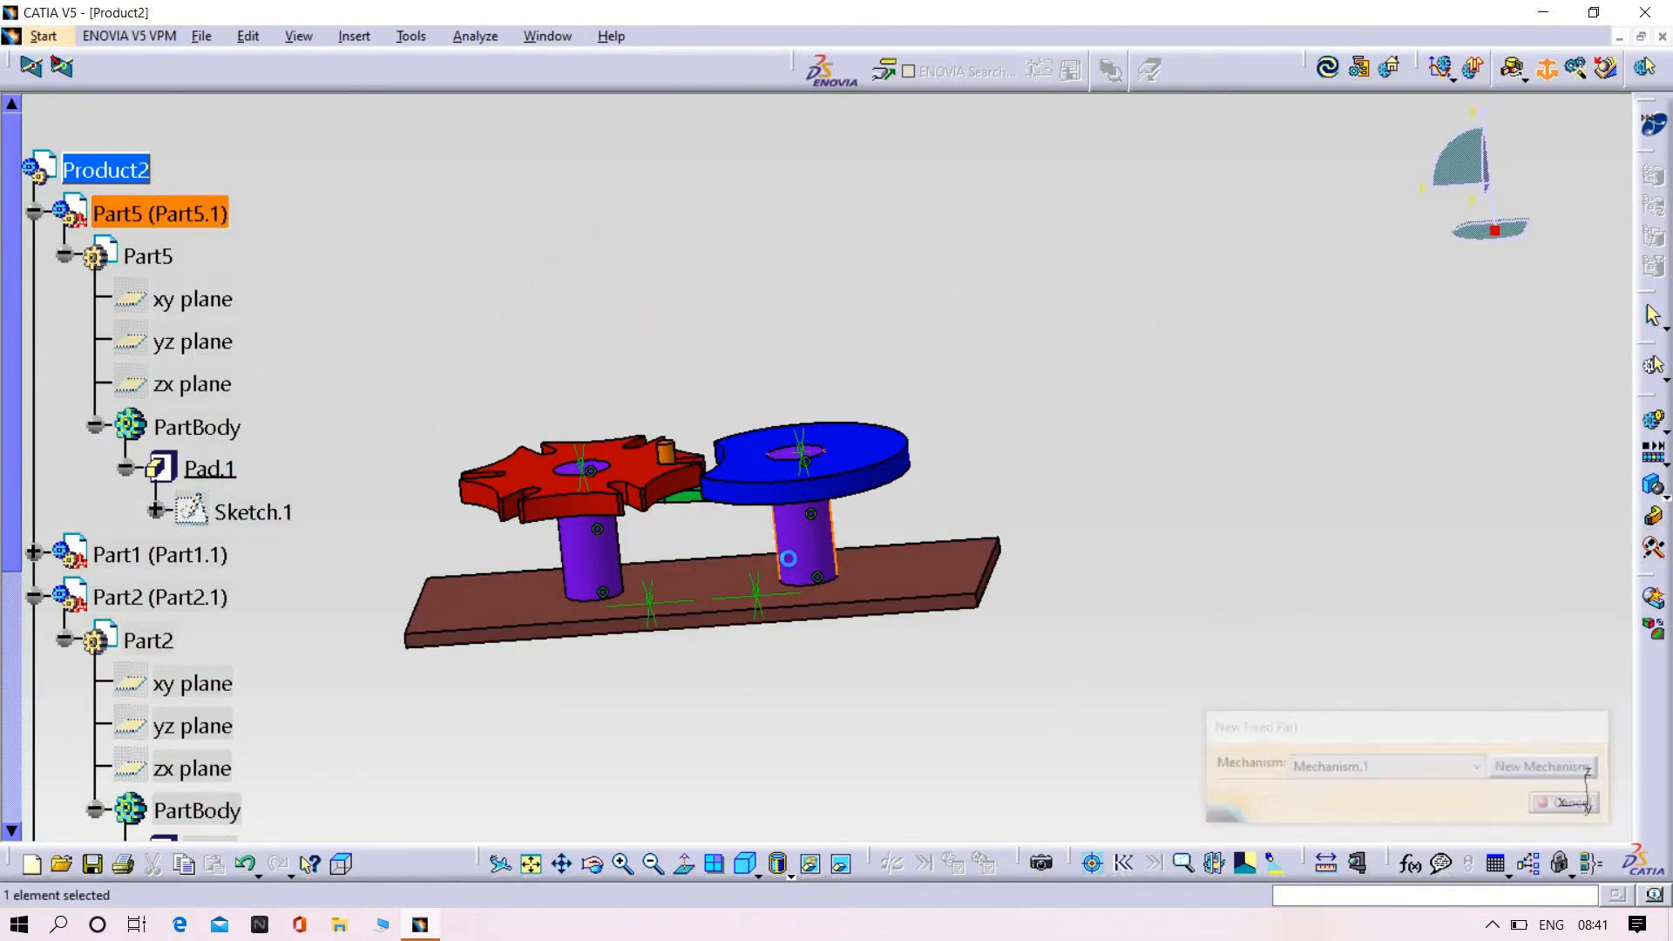
pyautogui.click(1546, 68)
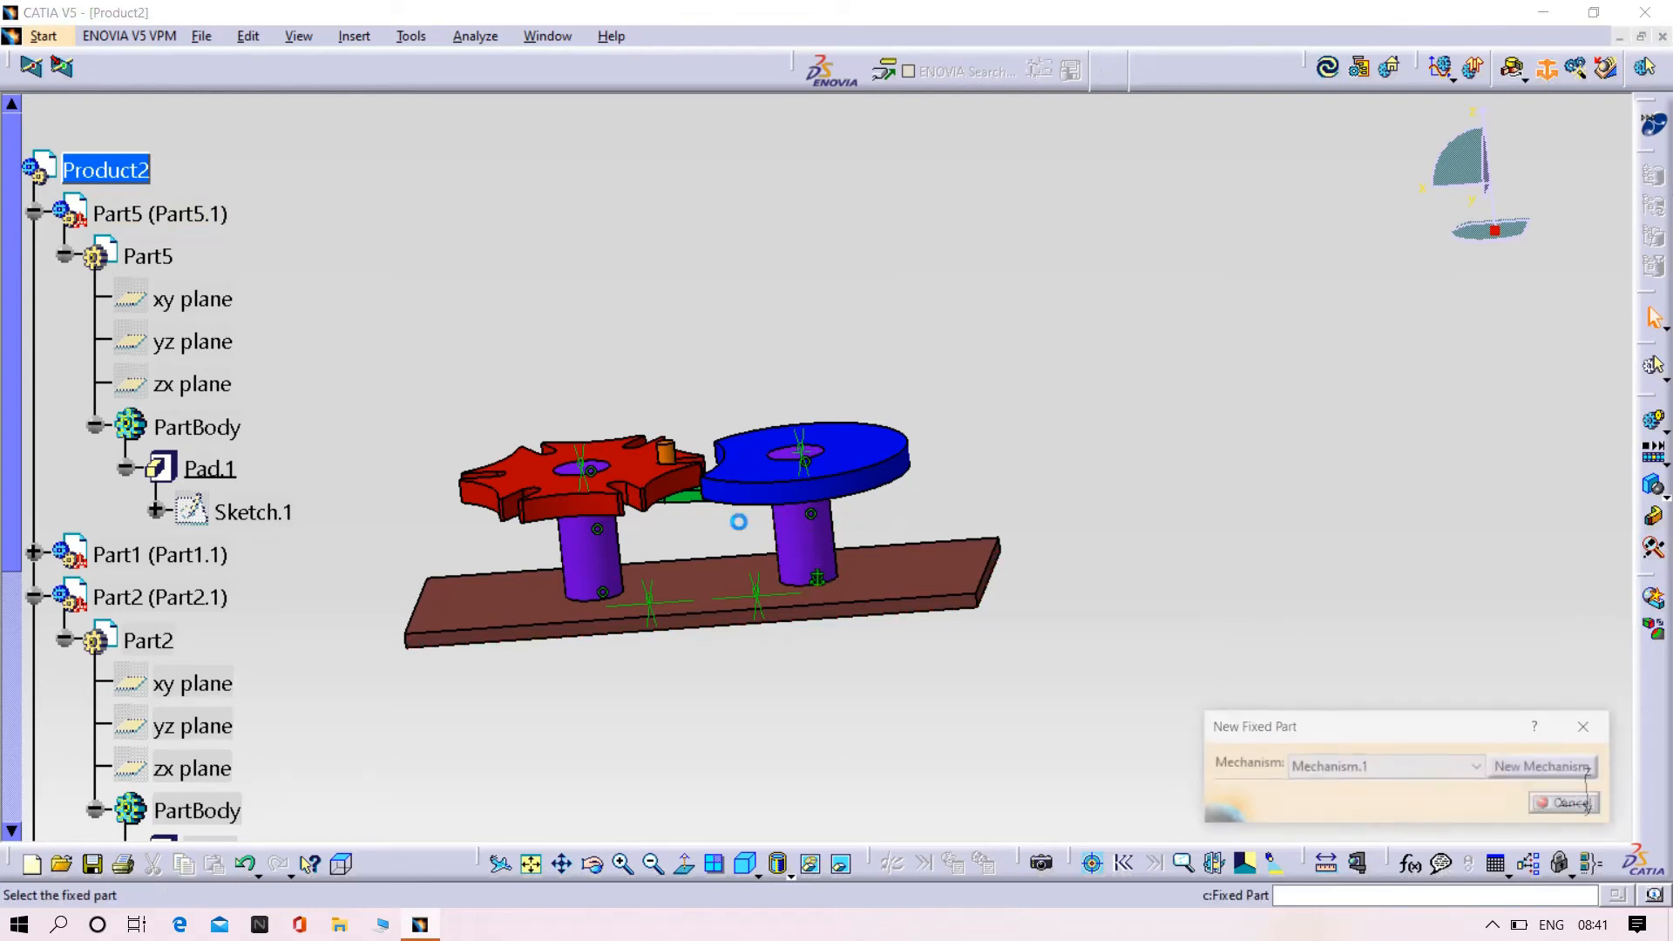
pyautogui.click(588, 558)
# Step: Expand Mechanism.1's joints in the tree and make Revolute.1 angle driven with limits of -360 to 360 deg
pyautogui.scroll(-5, 314, 624)
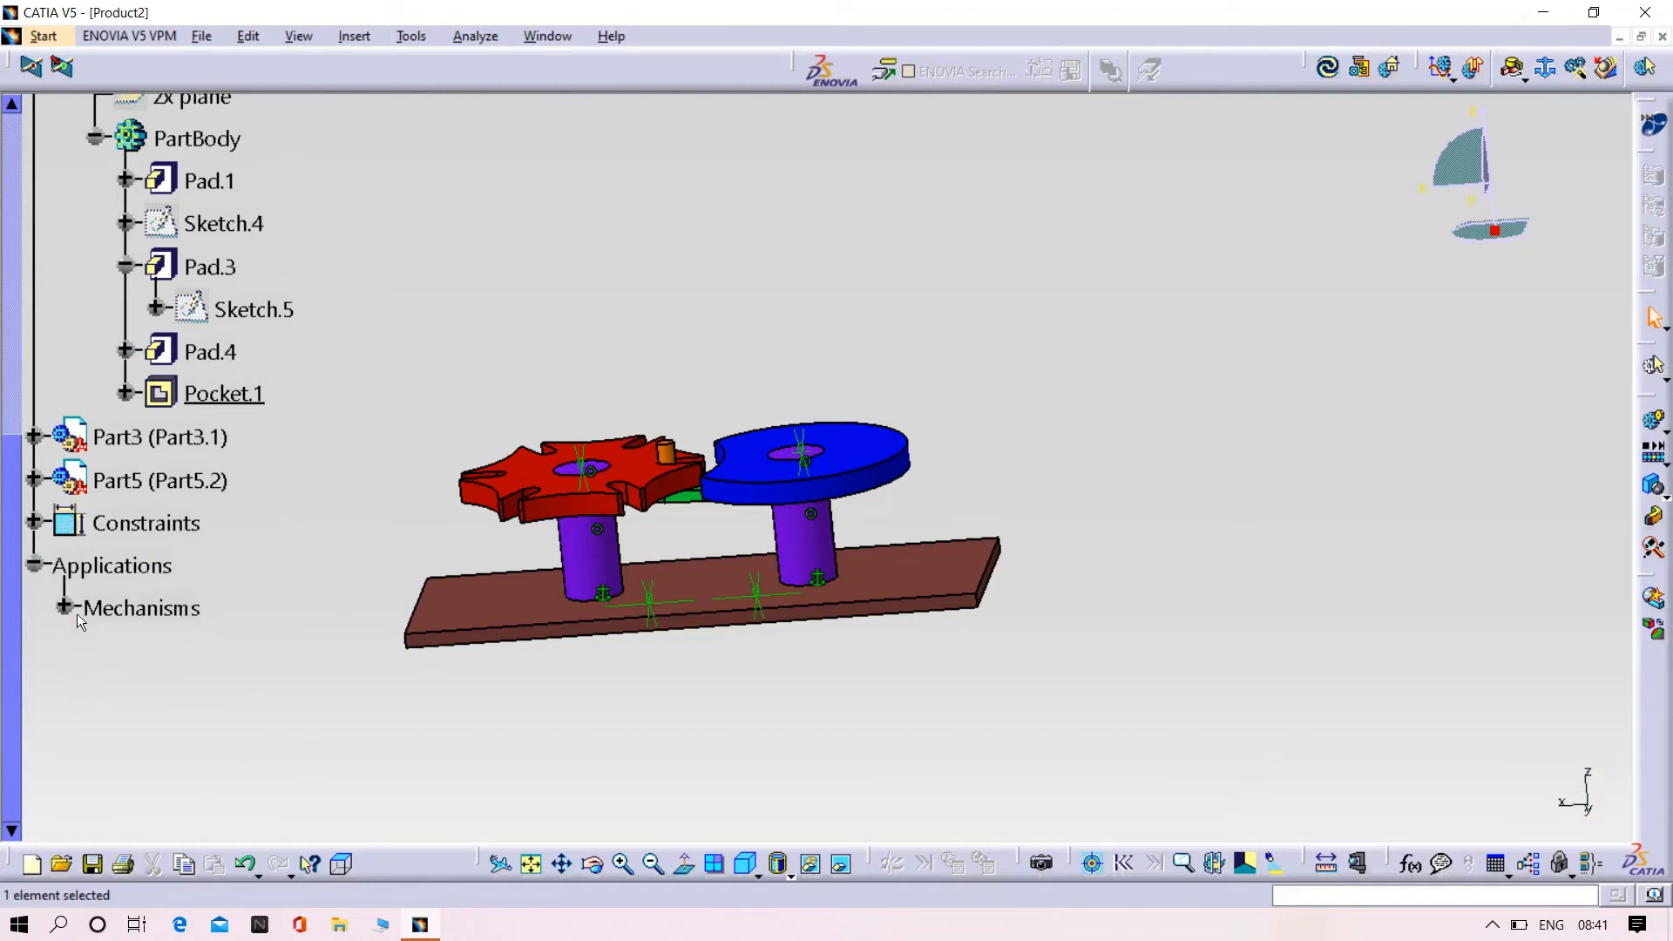
pyautogui.click(65, 607)
pyautogui.click(95, 650)
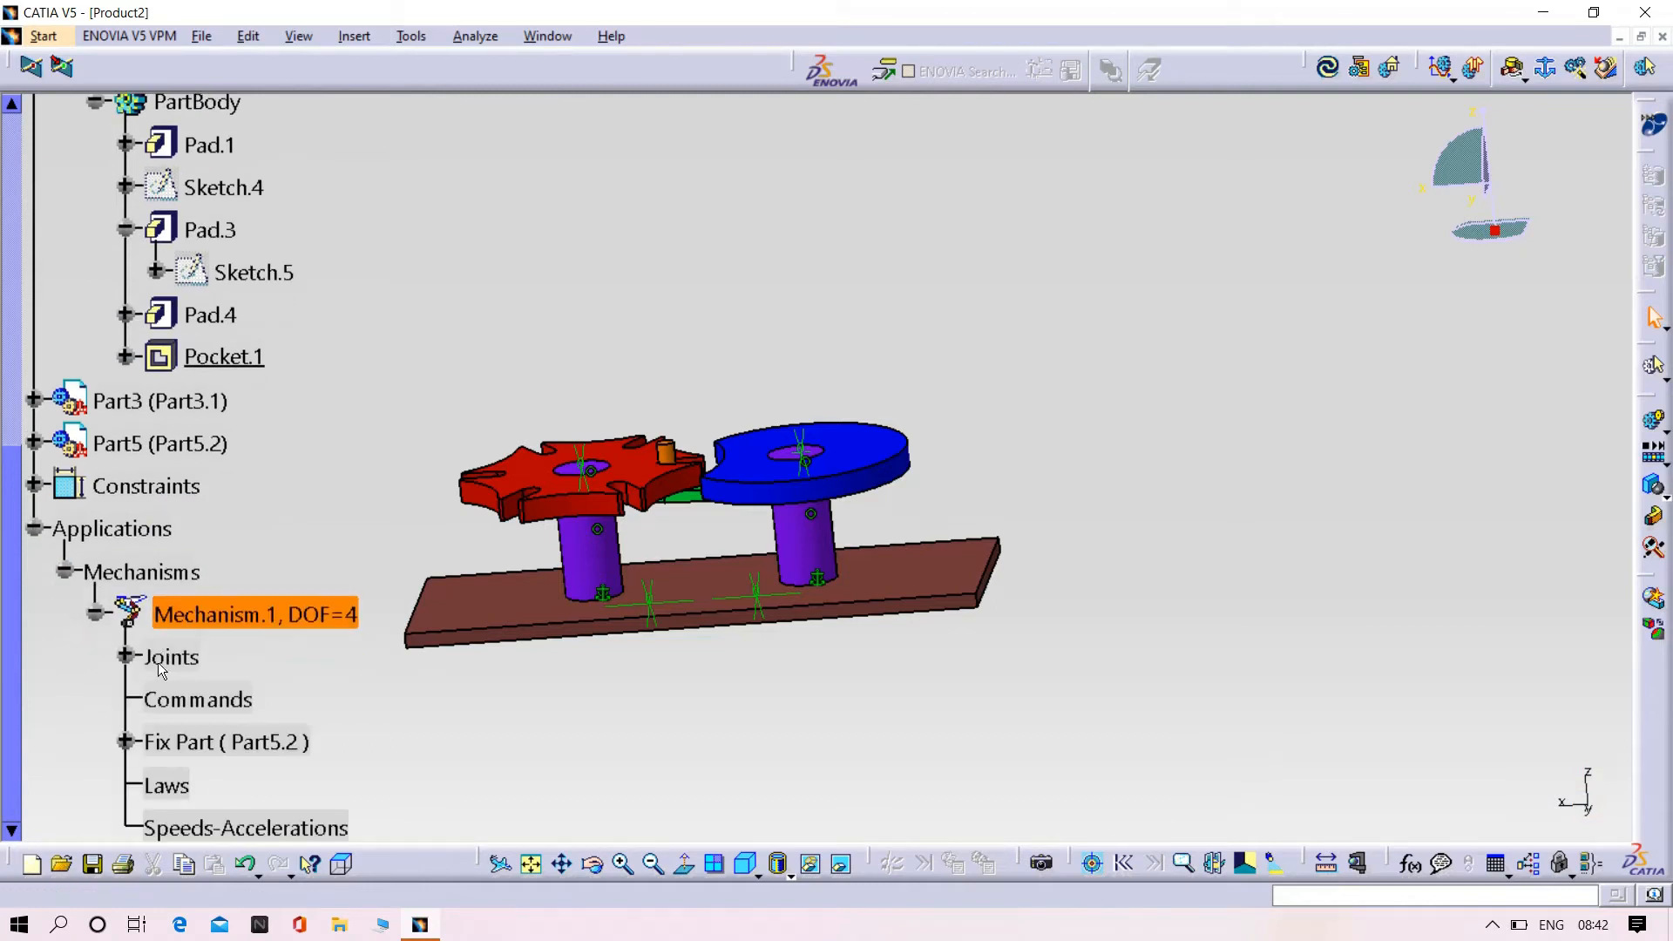
pyautogui.click(124, 655)
pyautogui.click(222, 658)
pyautogui.doubleClick(223, 658)
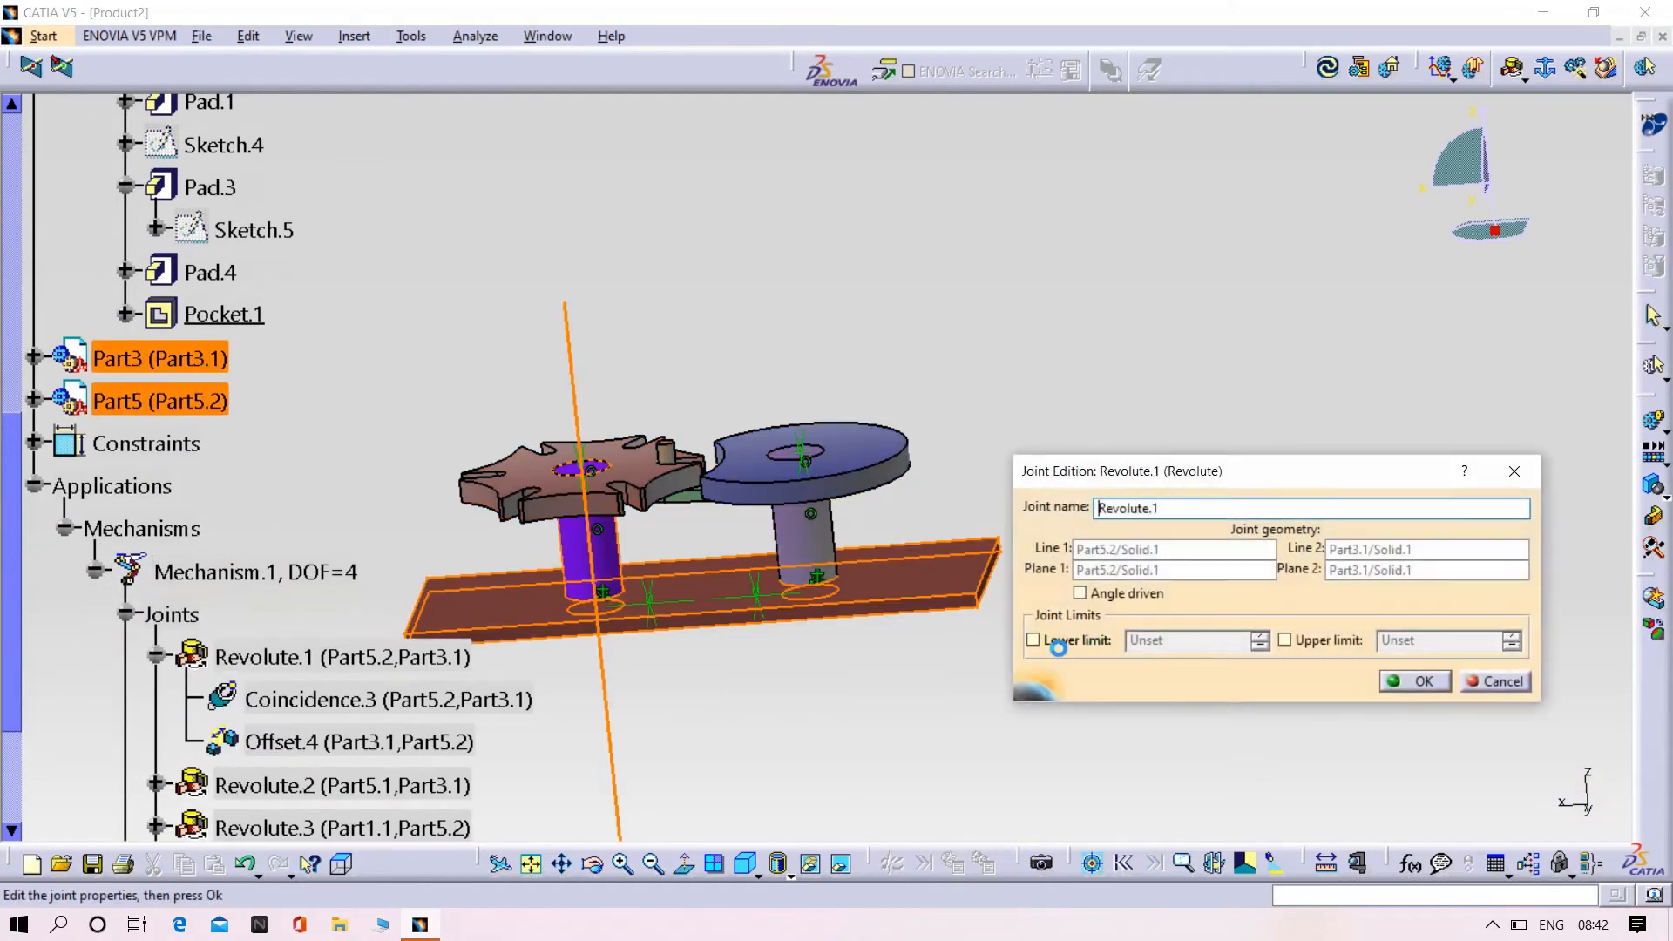
pyautogui.click(1080, 593)
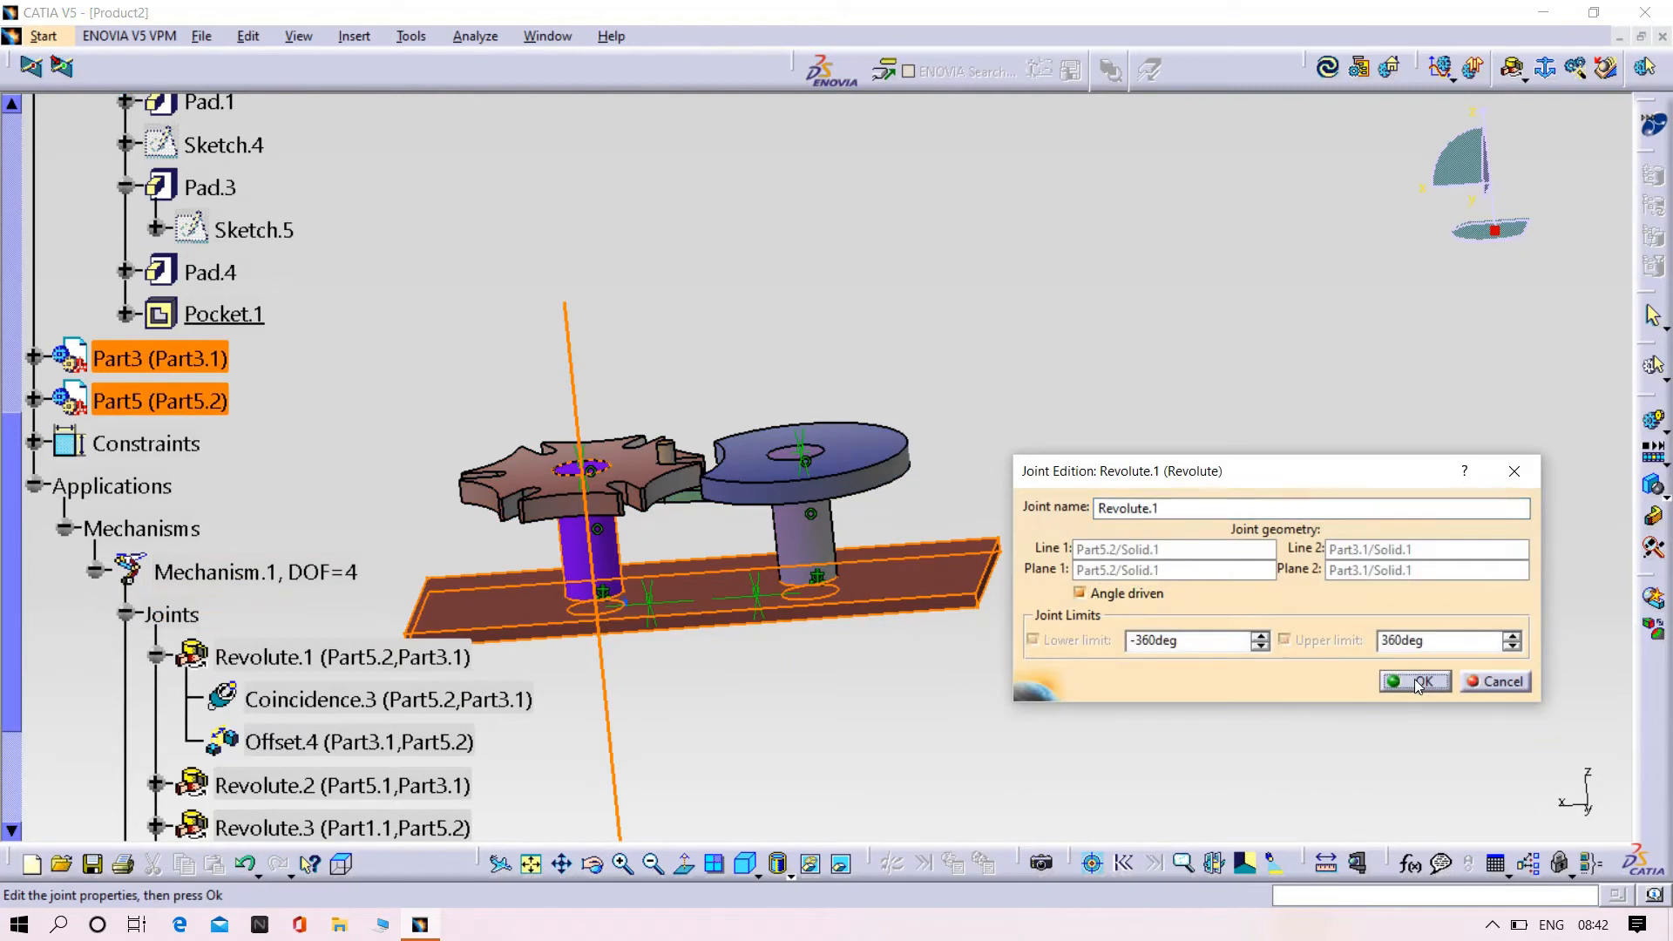
pyautogui.click(1416, 681)
# Step: Make the Revolute.2 joint angle driven with limits of -360 to 360 deg
pyautogui.doubleClick(316, 786)
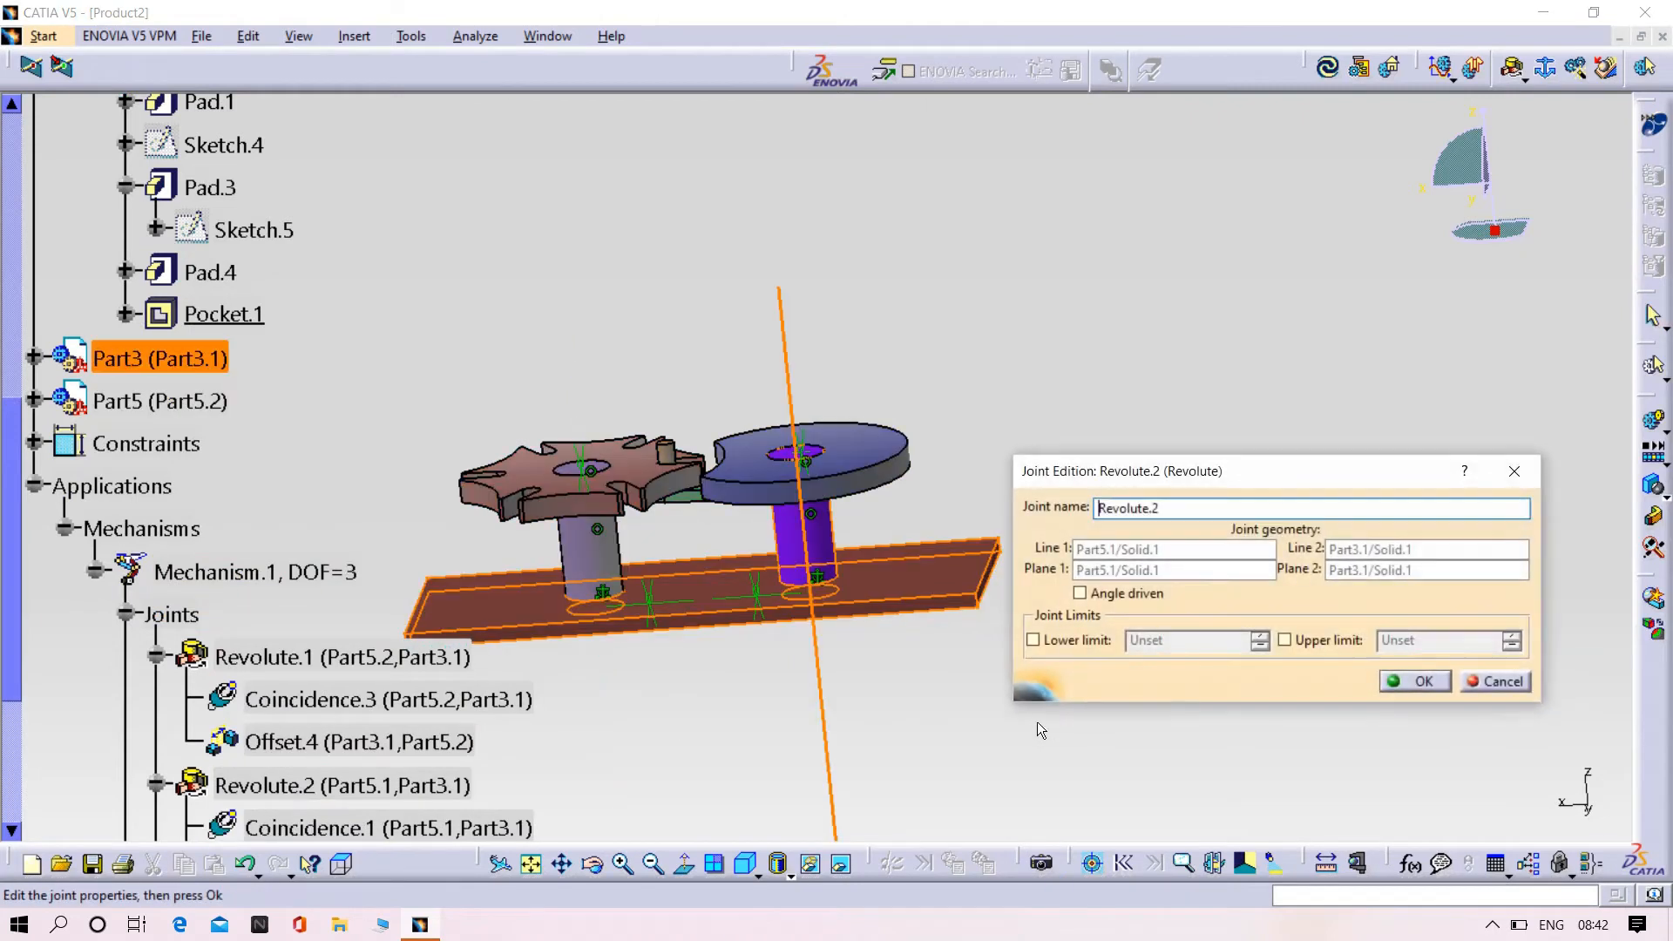
pyautogui.click(1081, 593)
pyautogui.click(1416, 681)
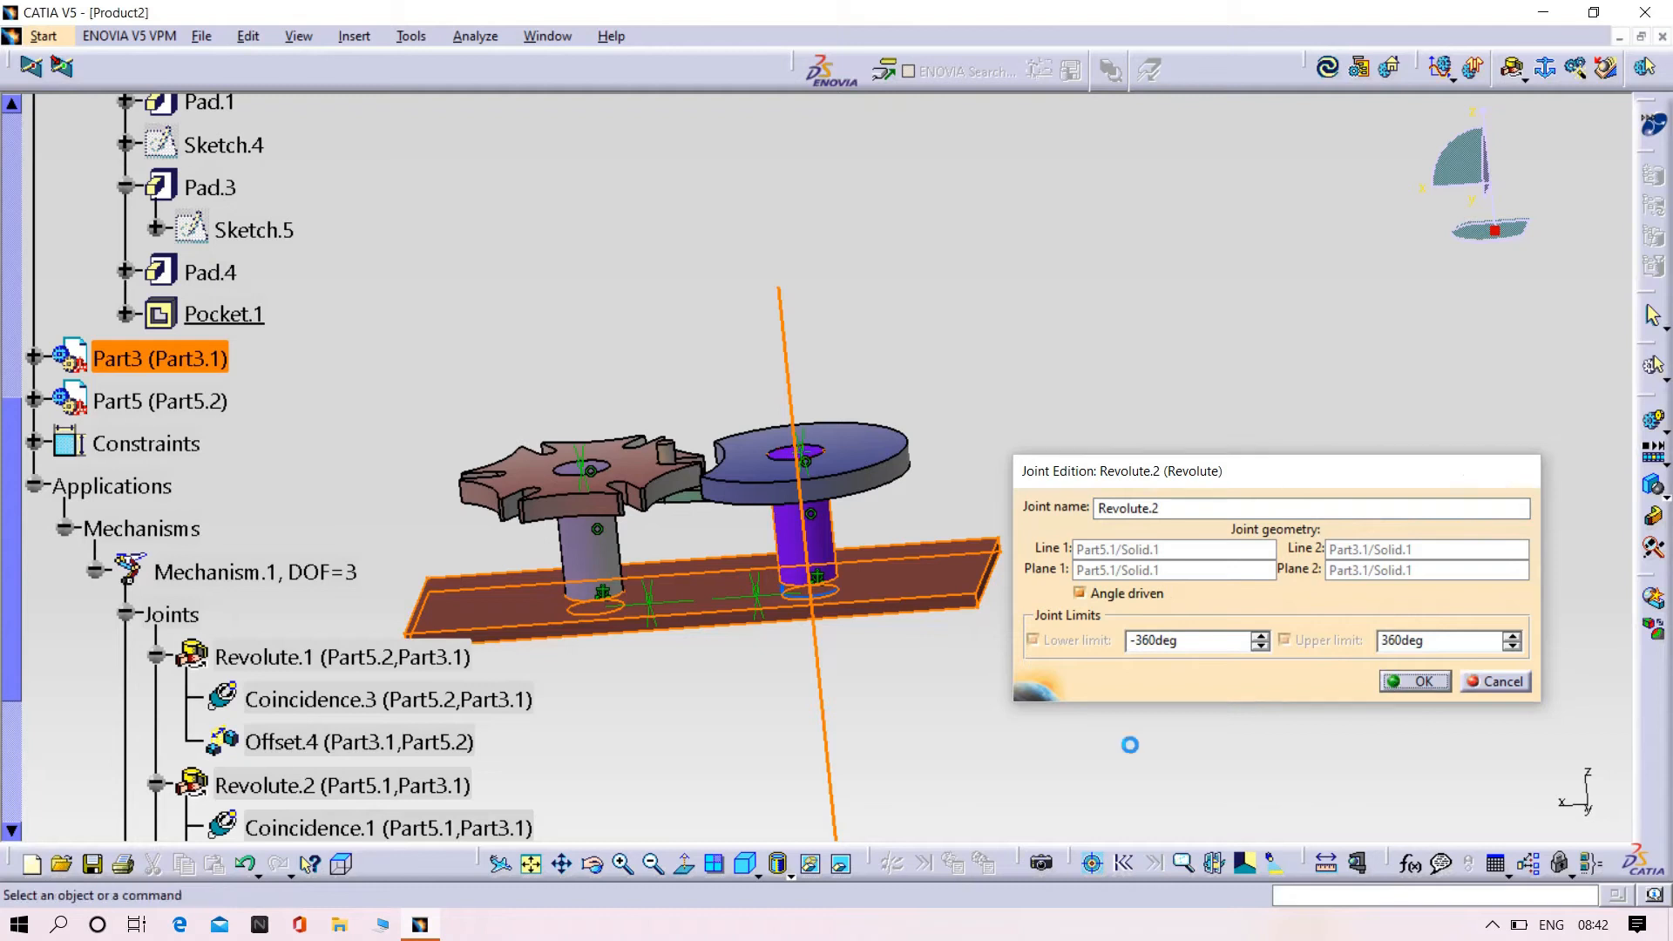
# Step: Make the Revolute.3 joint between the red wheel and its pin angle driven
pyautogui.click(237, 688)
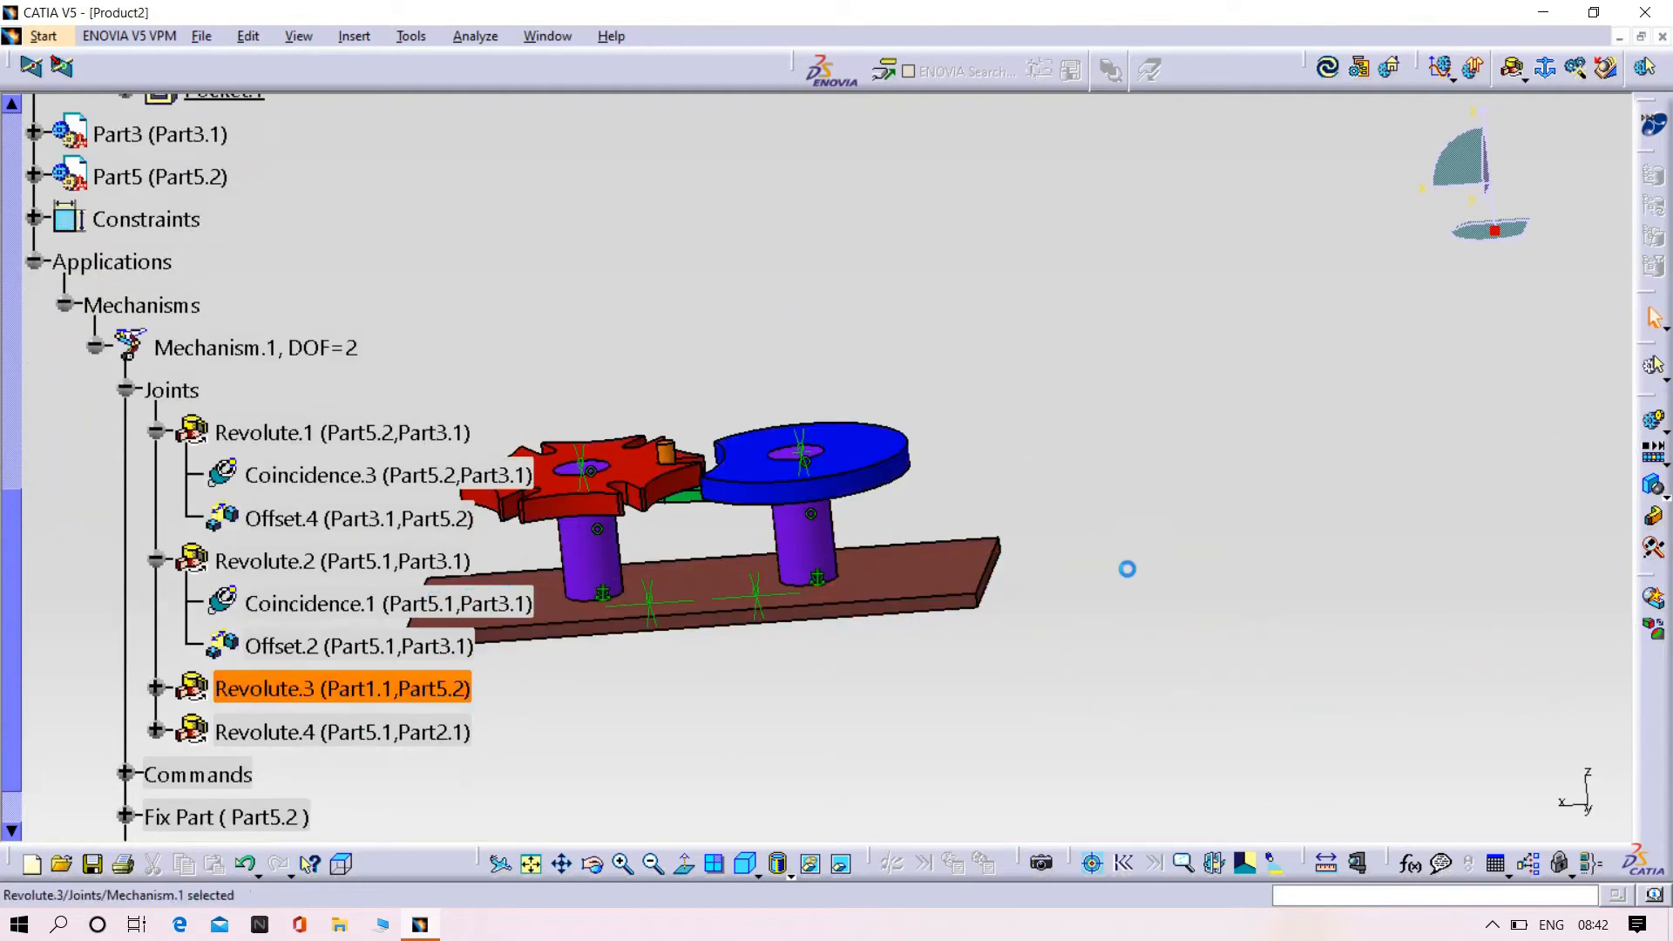
pyautogui.doubleClick(355, 689)
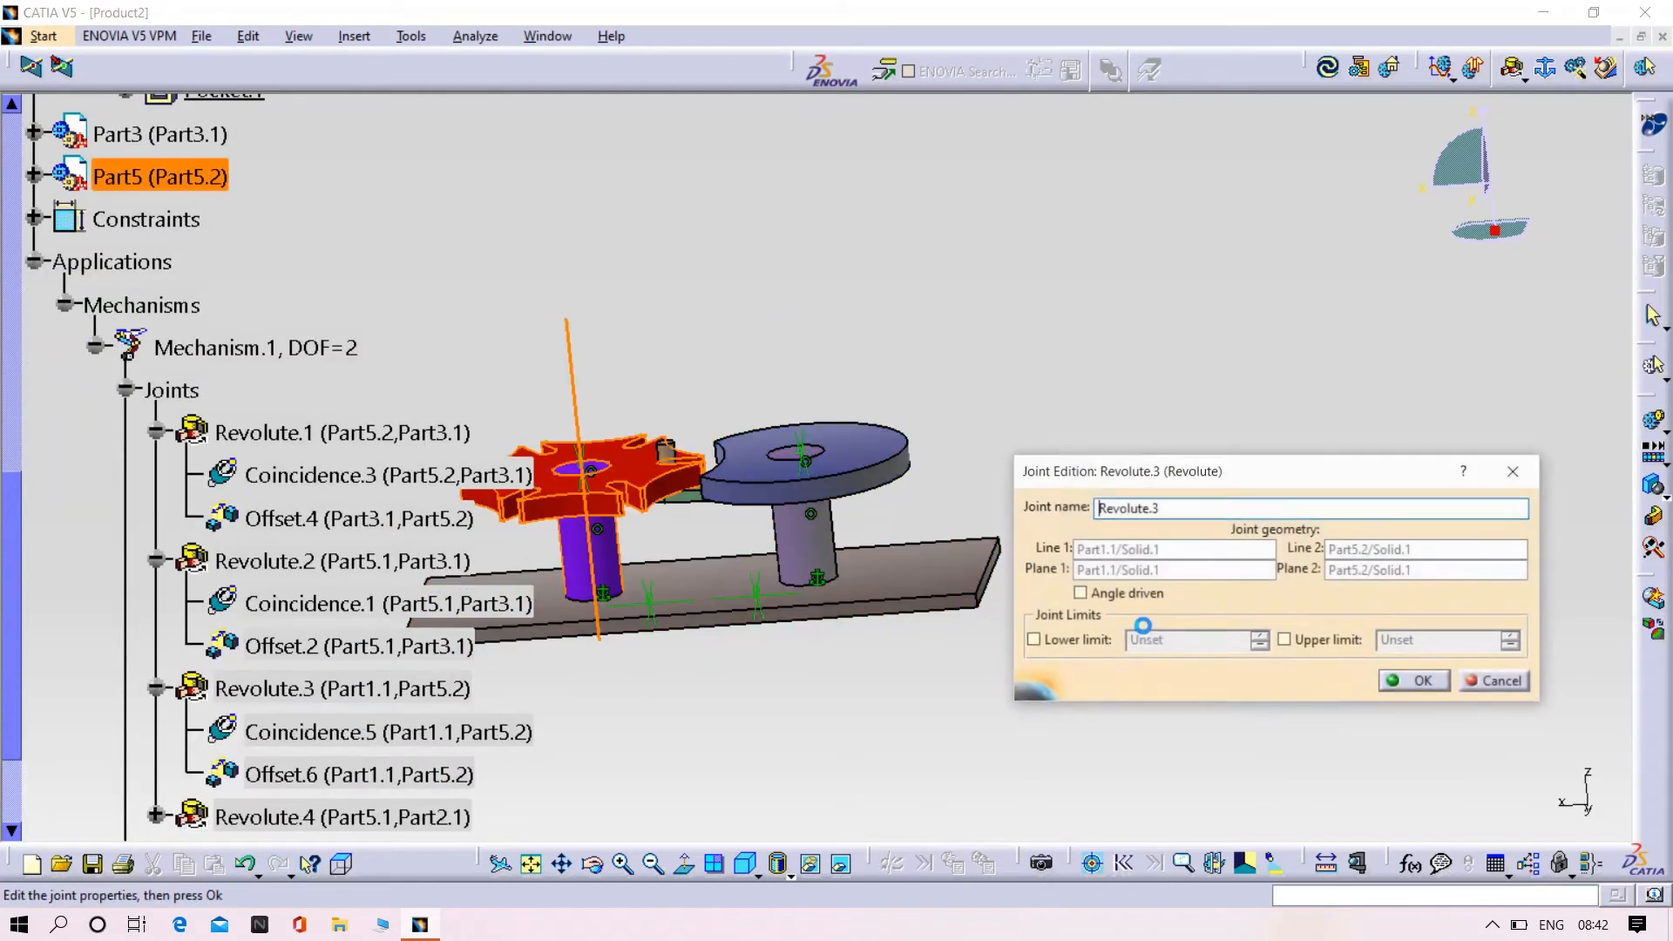
pyautogui.click(1081, 594)
pyautogui.click(1409, 688)
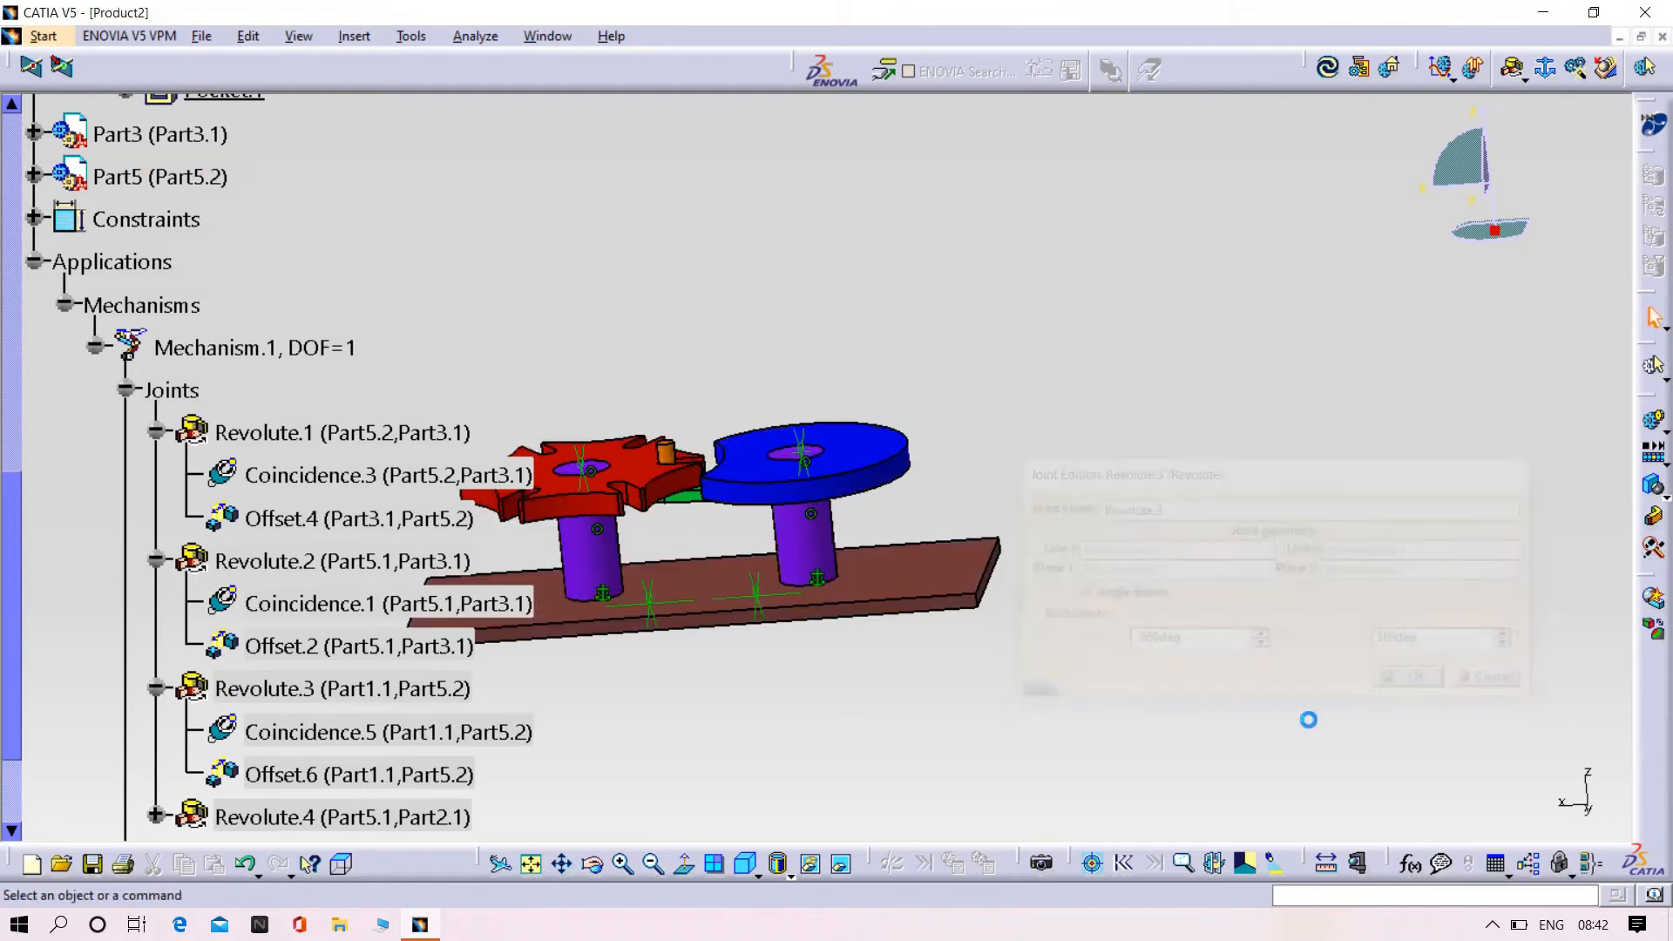
# Step: Make the Revolute.4 joint between the blue wheel and its pin angle driven with limits of -360 to 360 deg
pyautogui.doubleClick(324, 594)
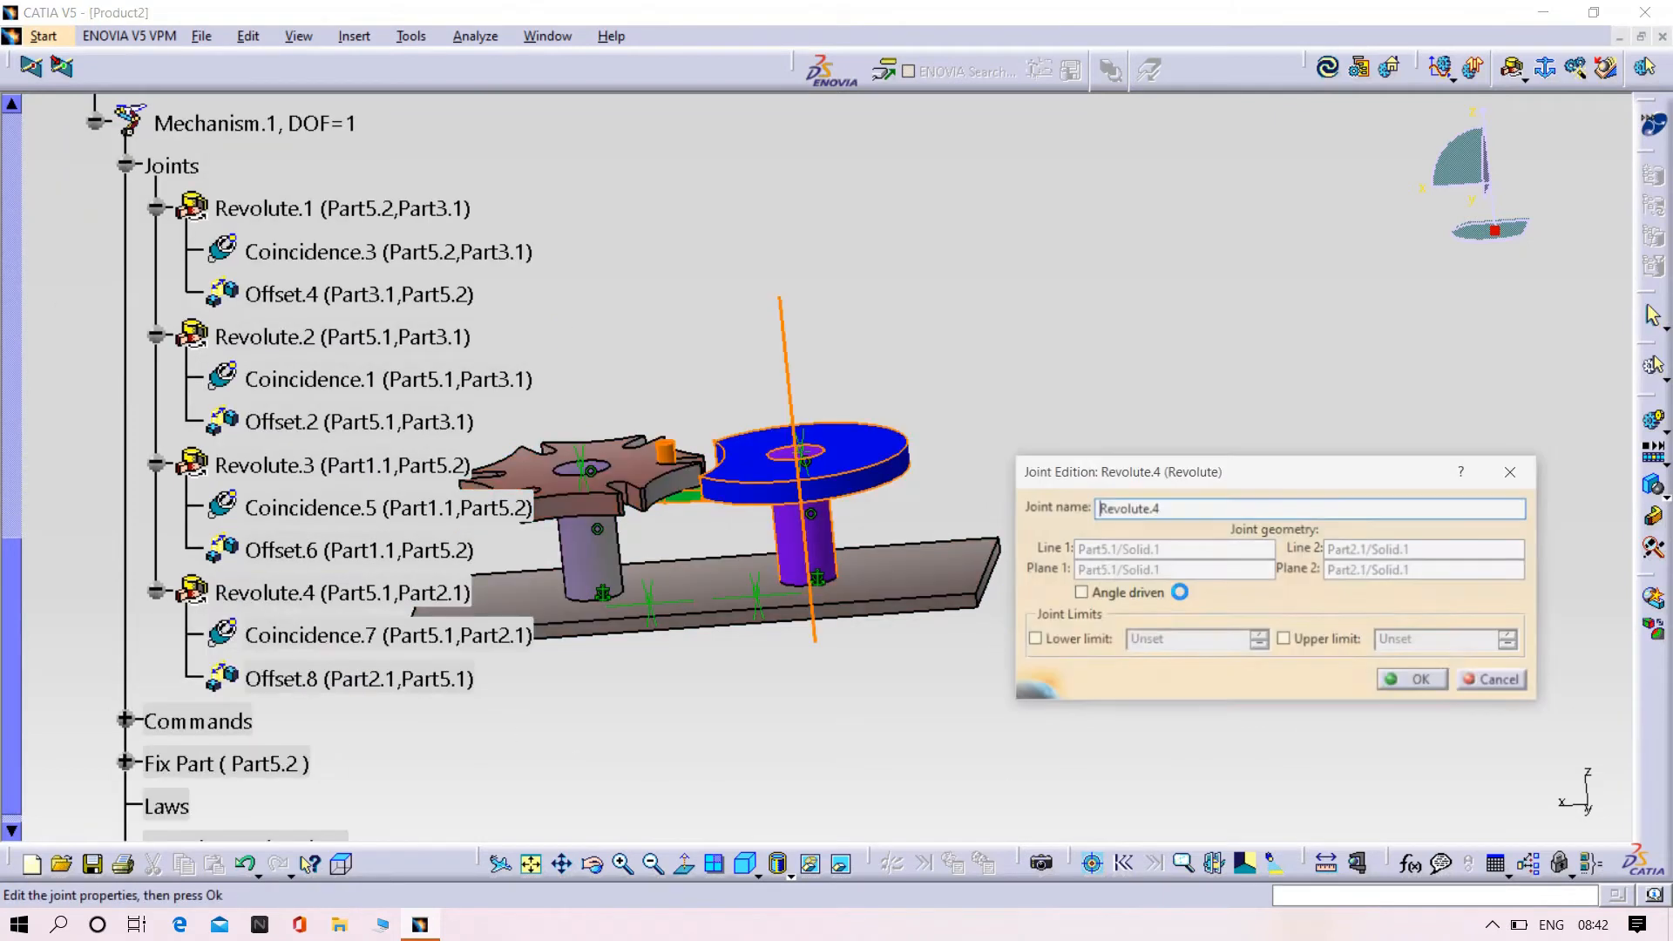
pyautogui.click(1083, 594)
pyautogui.click(1418, 689)
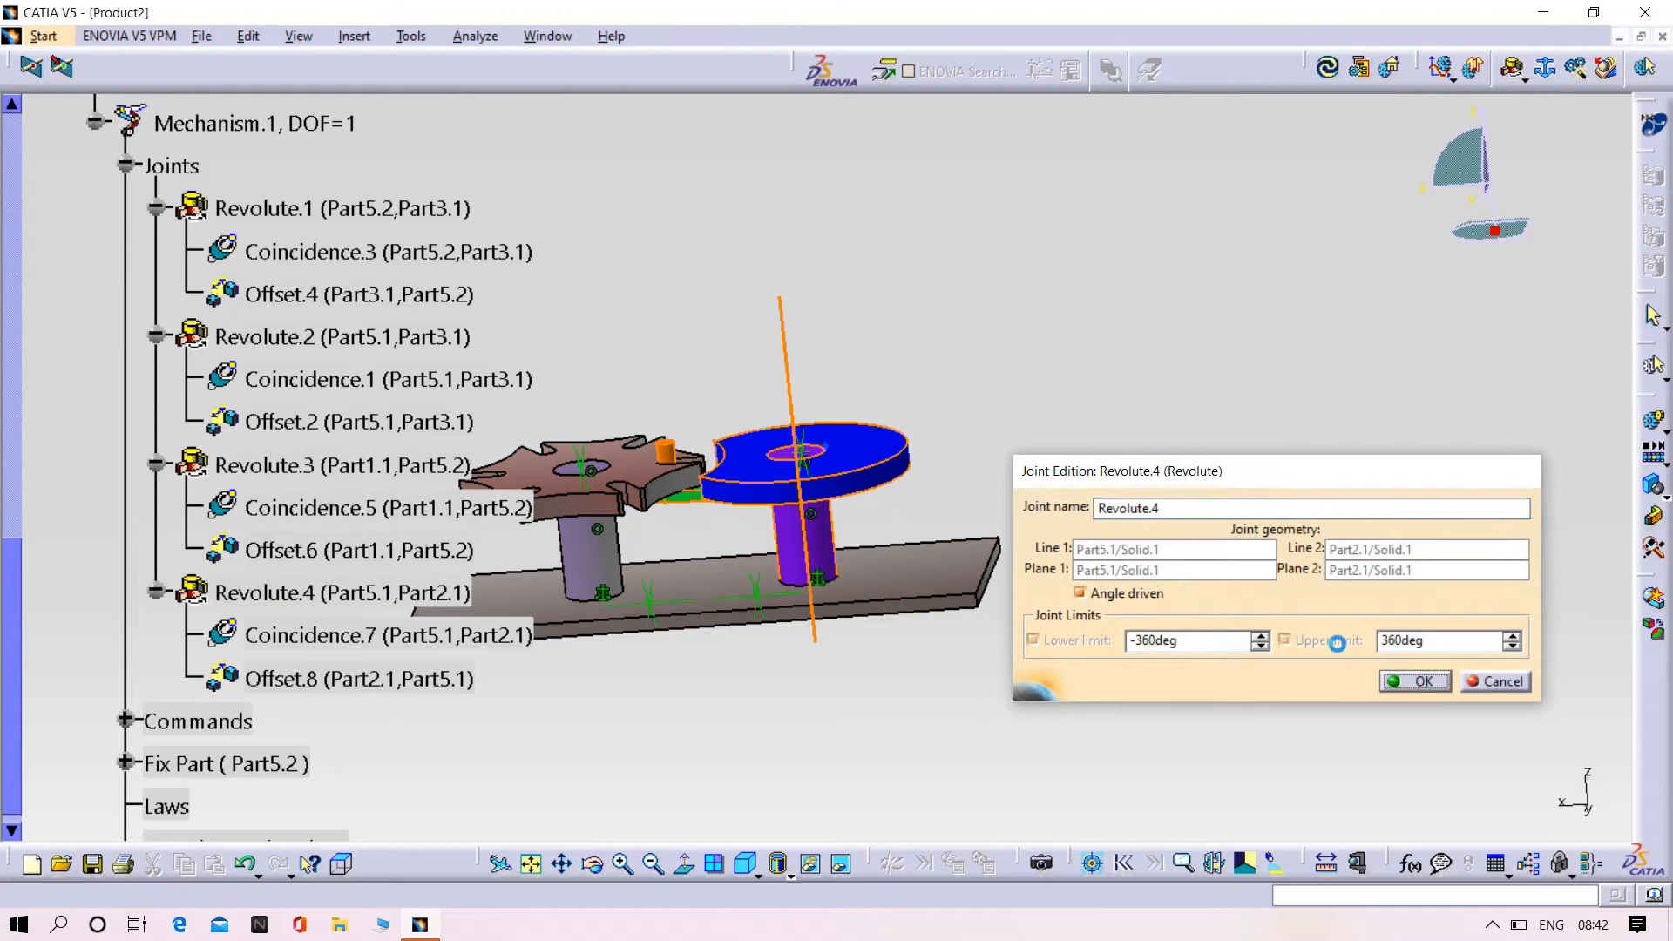
# Step: Make the brown base plate the fixed part of Mechanism.1
pyautogui.click(906, 508)
pyautogui.moveTo(1127, 400); pyautogui.dragTo(1312, 262, button='middle')
pyautogui.click(1546, 68)
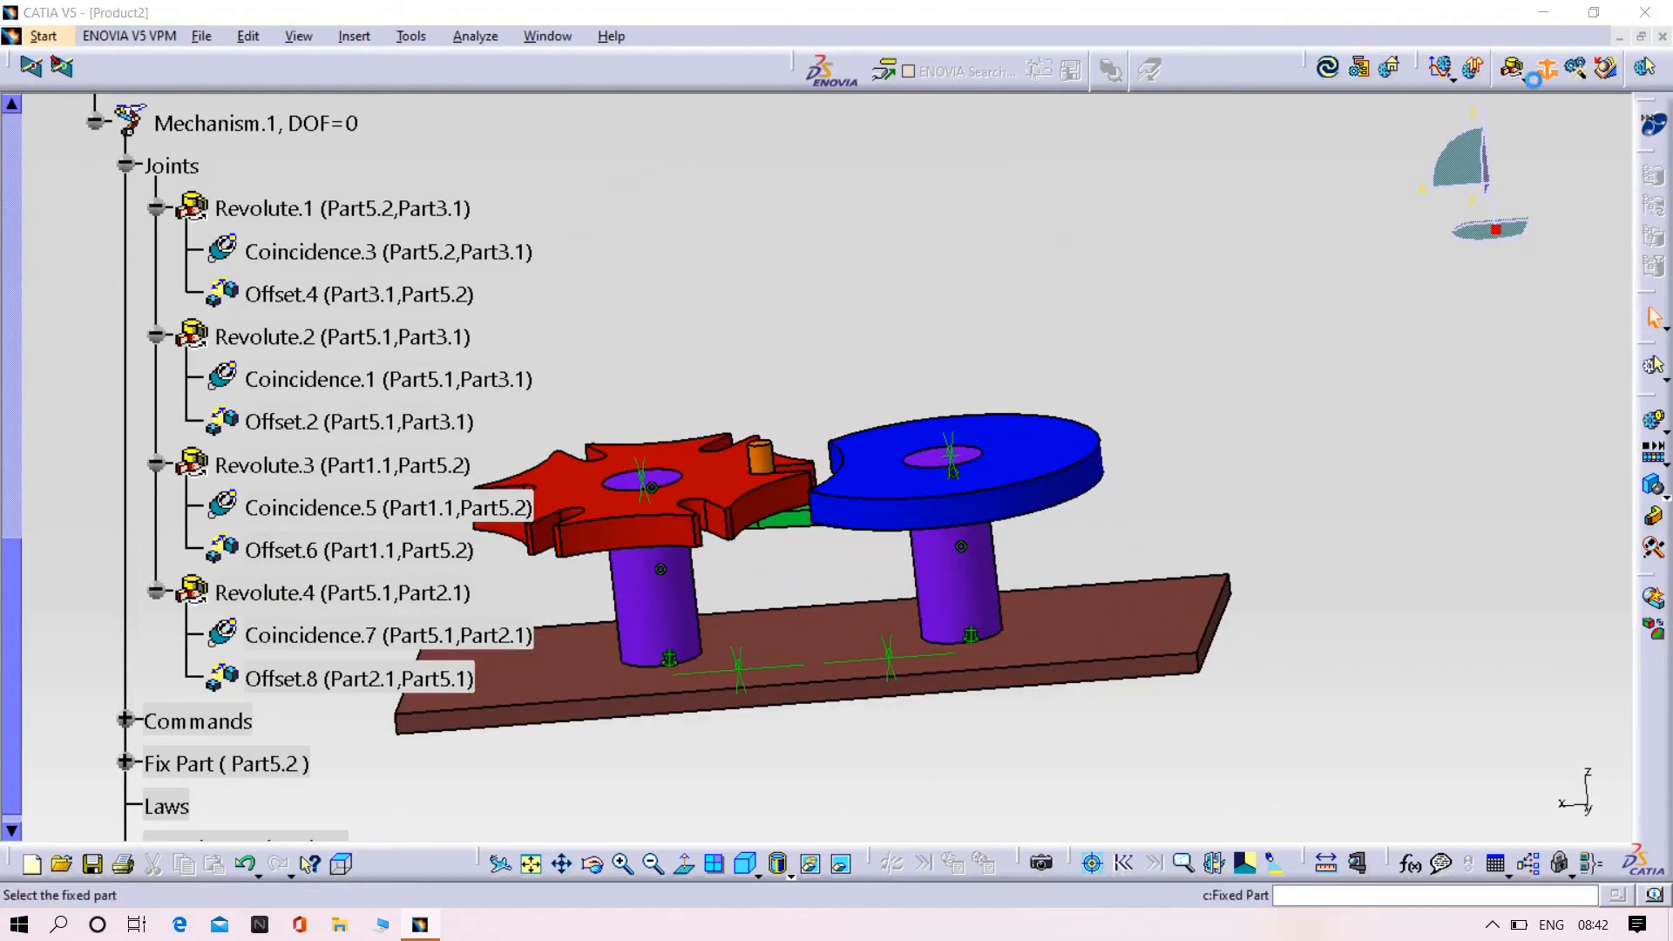
pyautogui.click(1088, 676)
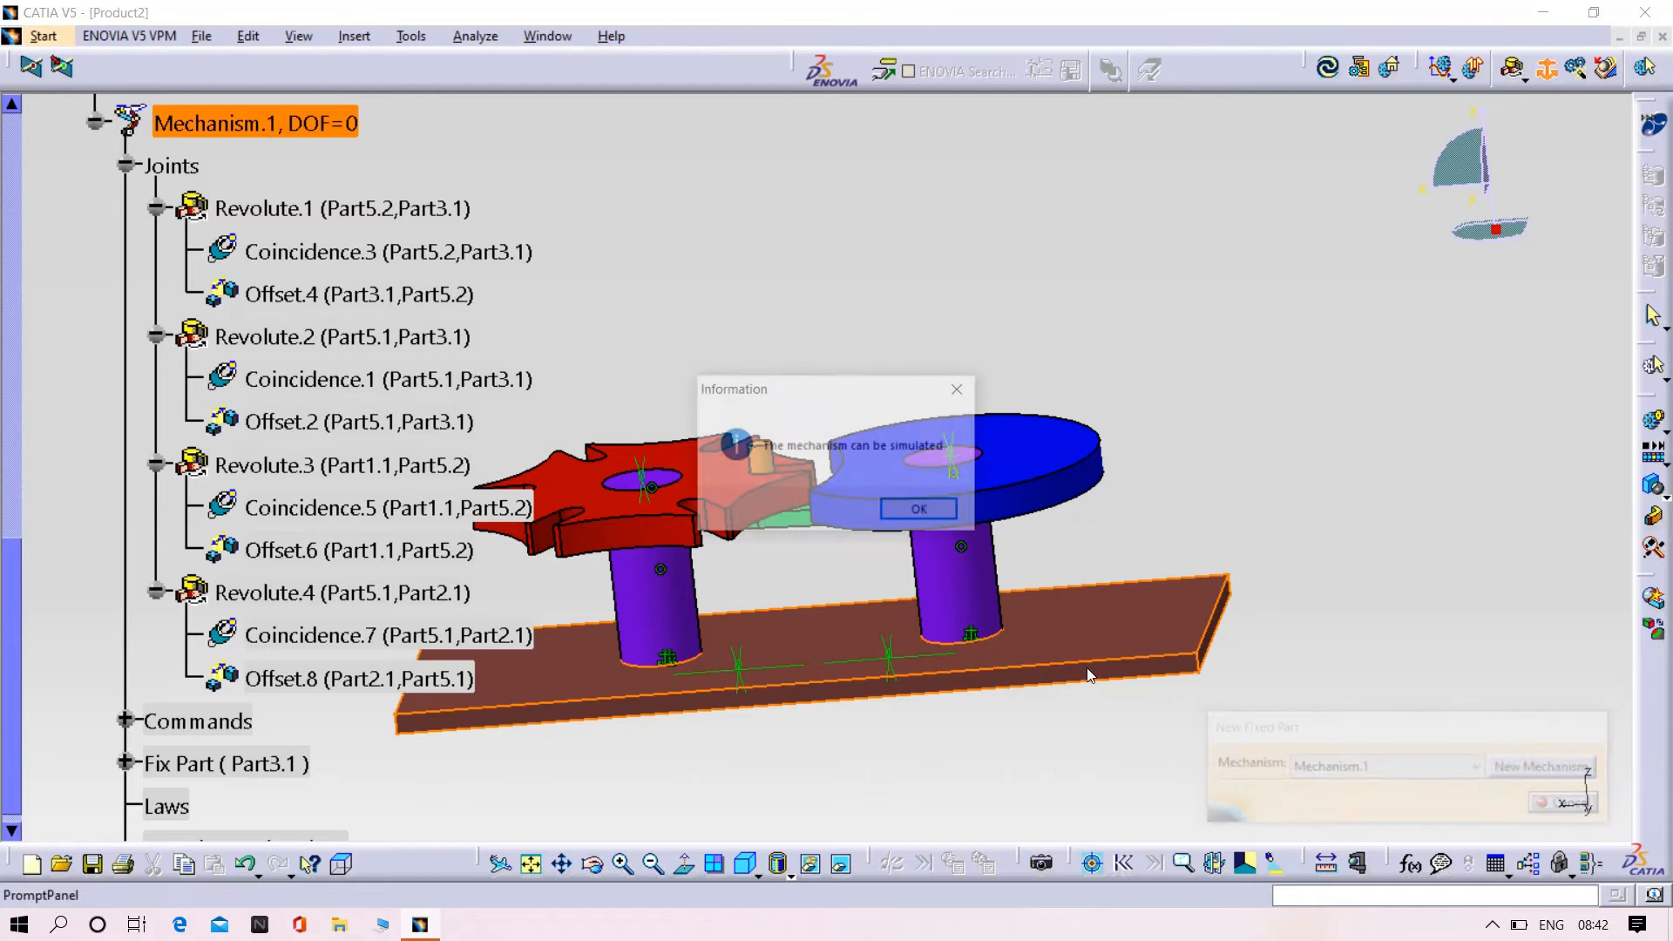
pyautogui.click(915, 513)
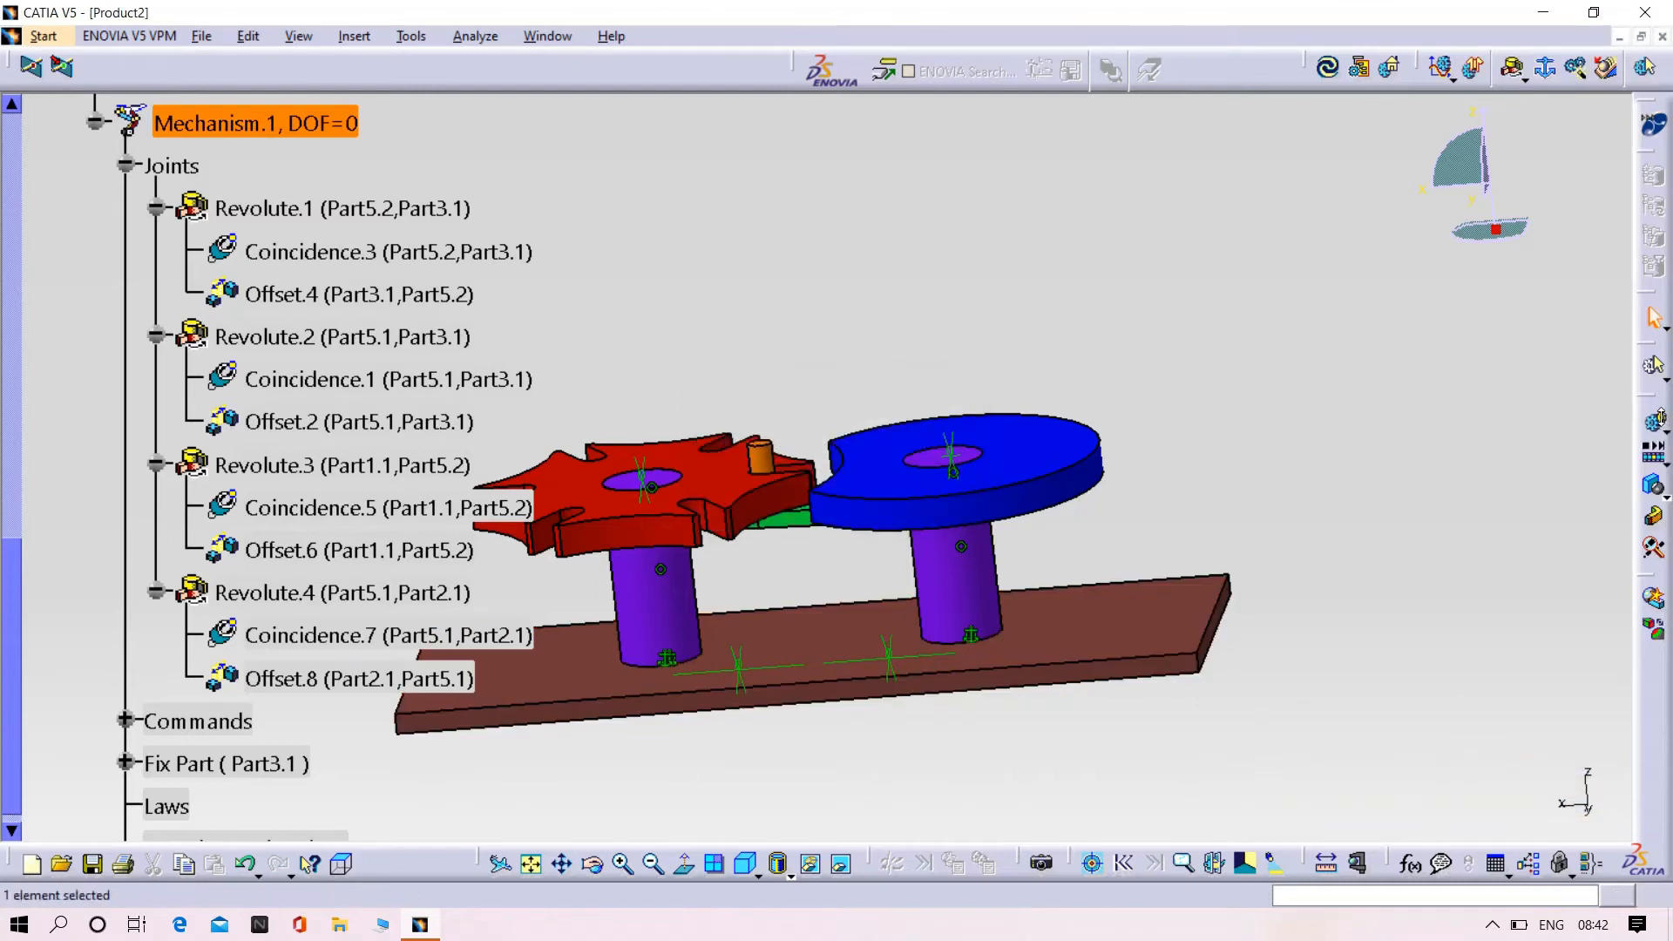
# Step: Simulate Mechanism.1 with commands, driving Command.1 and Command.2 toward their 360 upper limits to check the motion
pyautogui.click(1471, 77)
pyautogui.click(1473, 95)
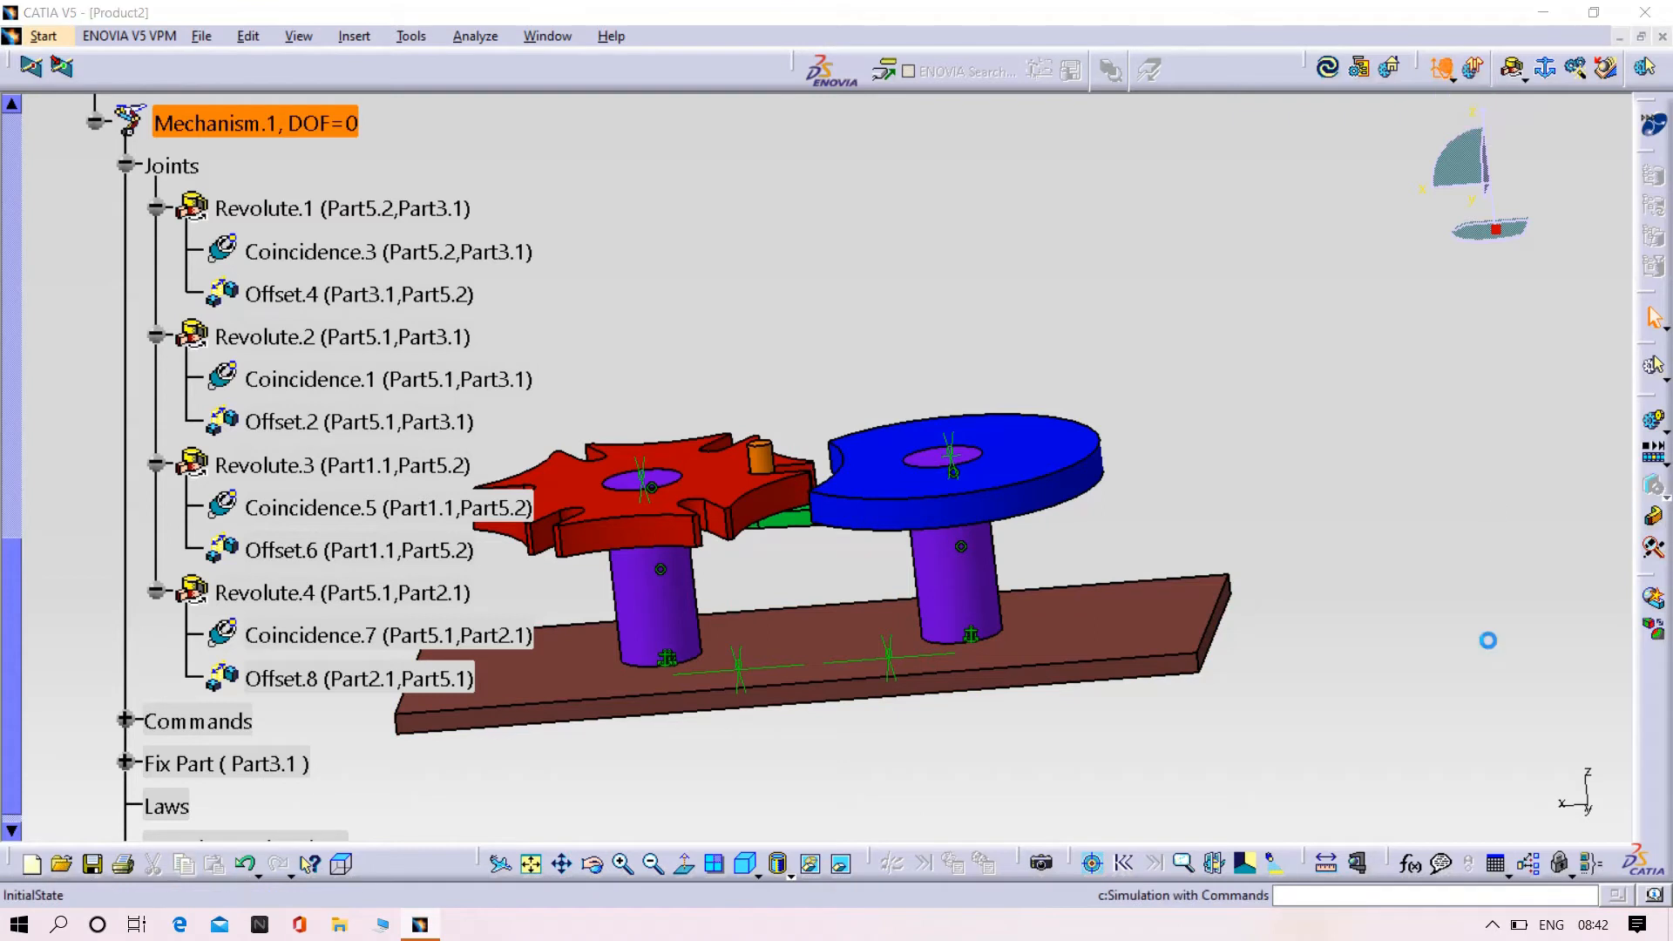
pyautogui.moveTo(1428, 562); pyautogui.dragTo(1511, 607)
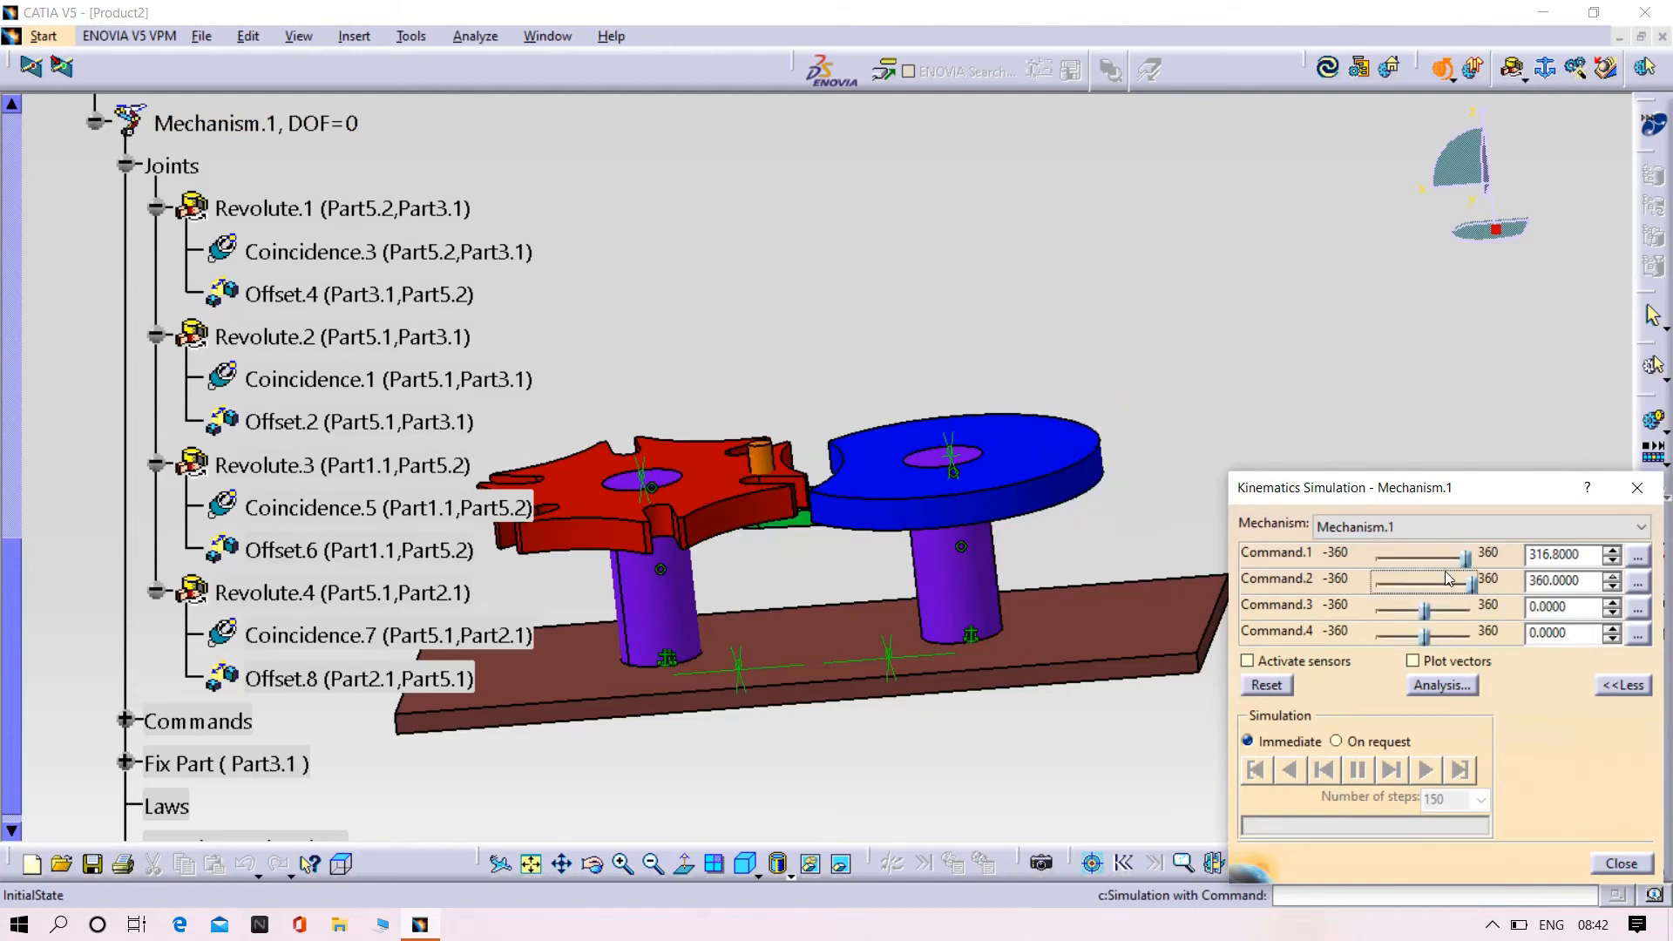
pyautogui.click(1619, 863)
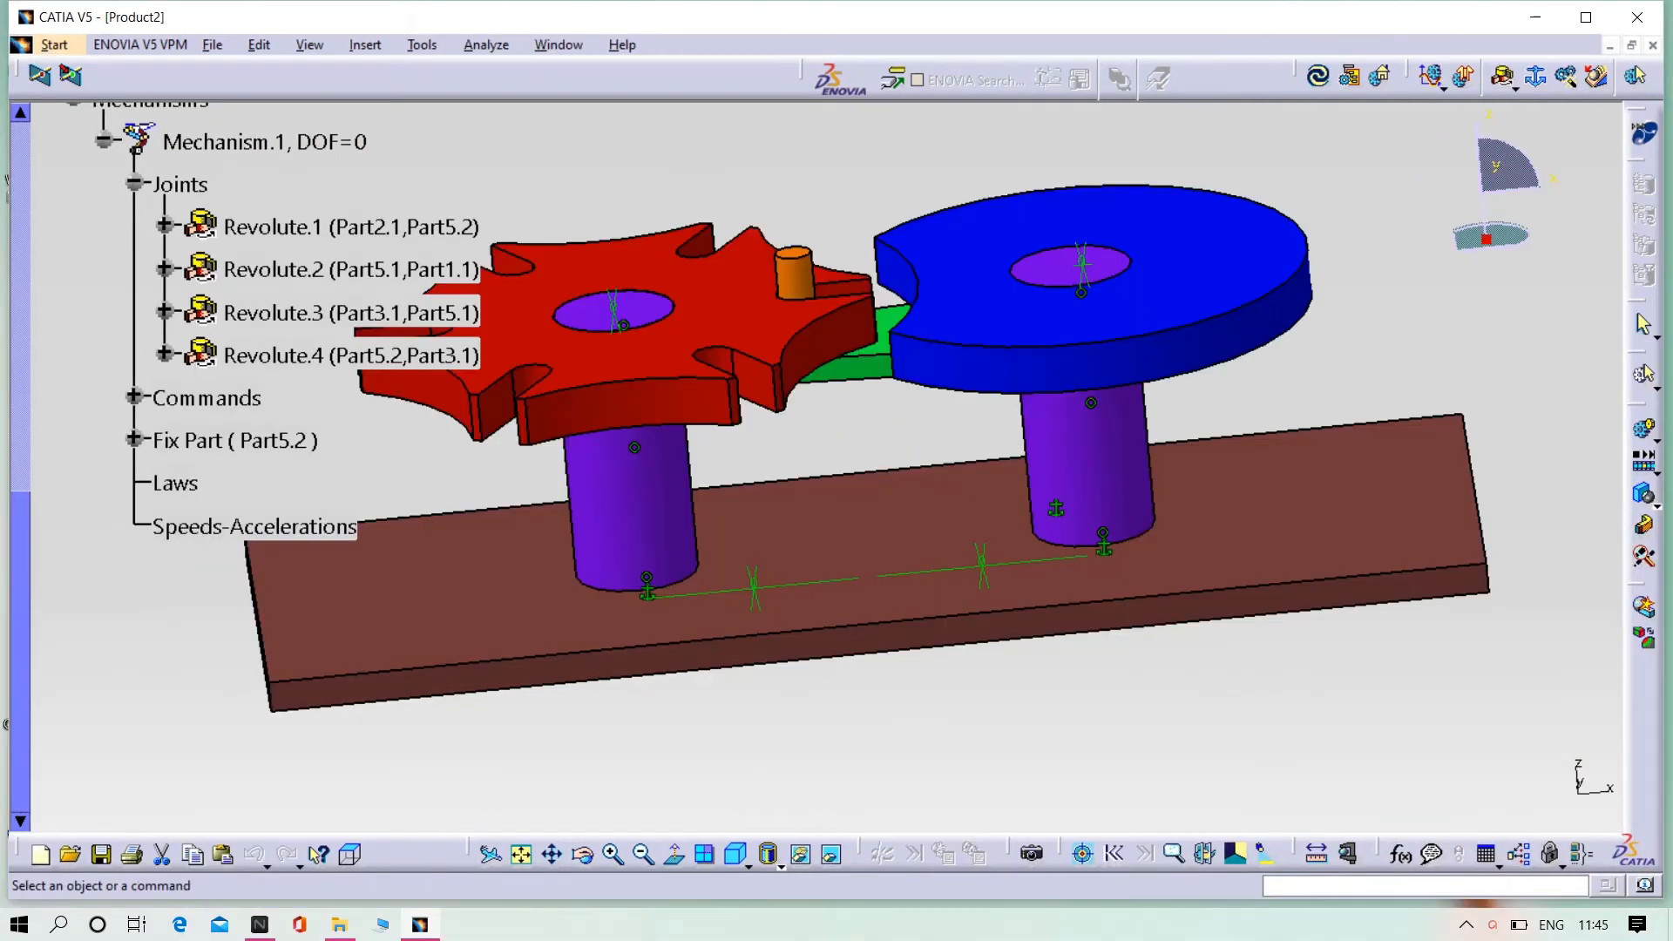
# Step: Switch to the Knowledge Advisor workbench and create a rule named crank wheel
pyautogui.moveTo(826, 198); pyautogui.dragTo(838, 420, button='middle')
pyautogui.moveTo(1177, 660); pyautogui.dragTo(1124, 620, button='middle')
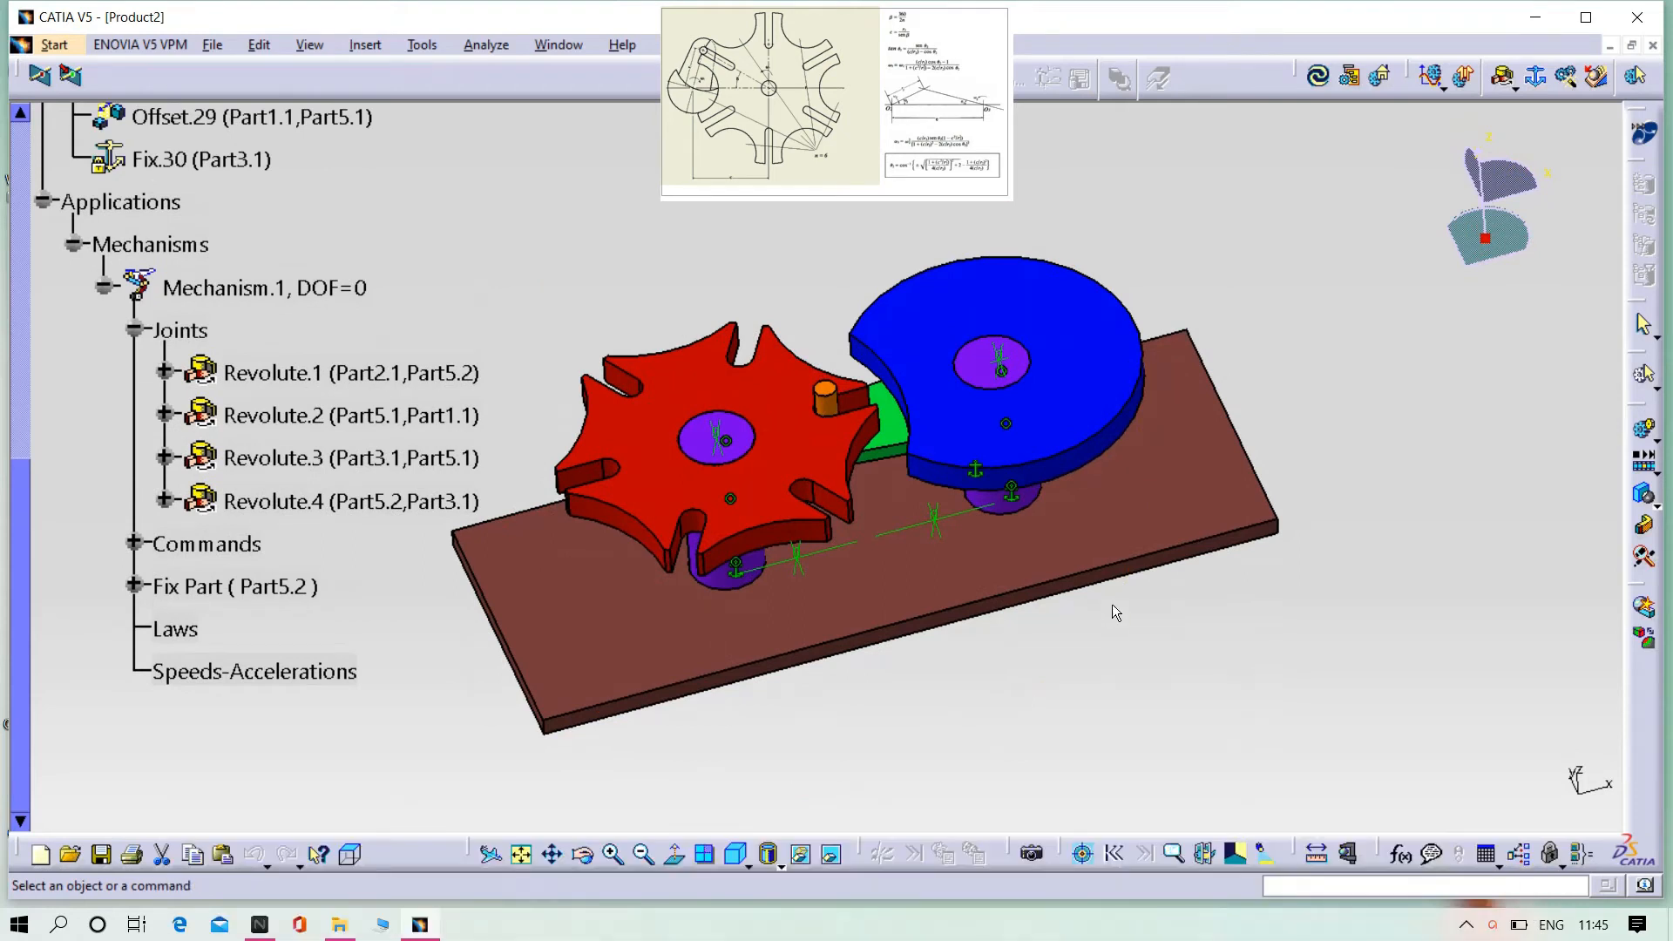
pyautogui.click(35, 45)
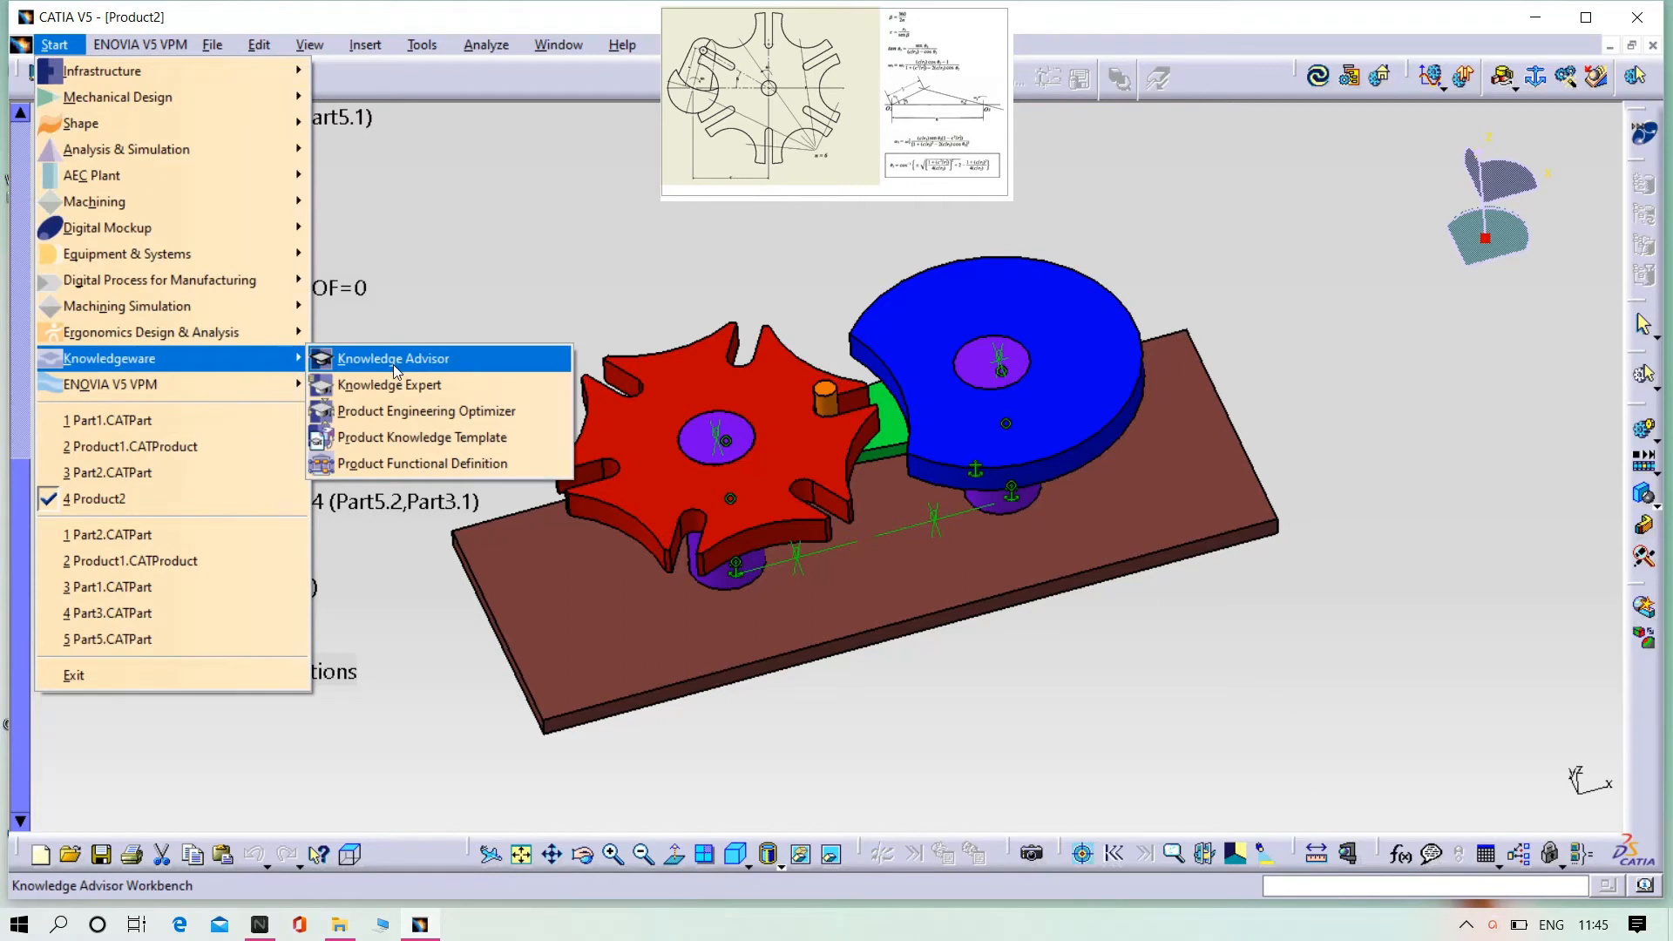
pyautogui.click(394, 360)
pyautogui.click(1646, 350)
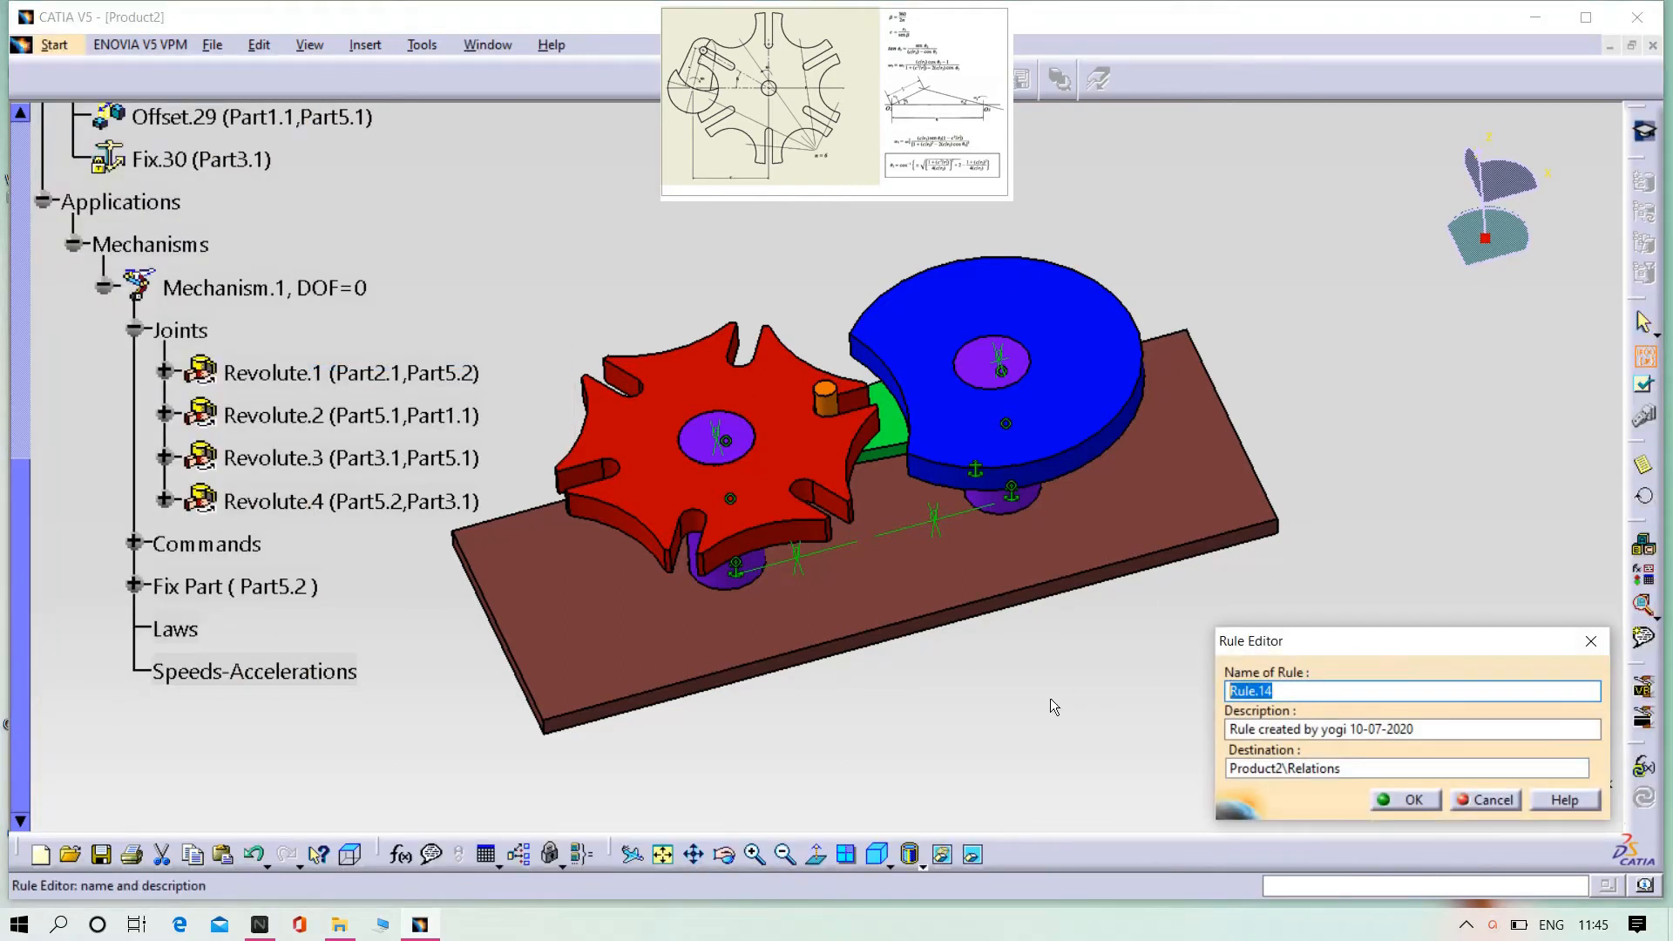
pyautogui.write('crank wheel')
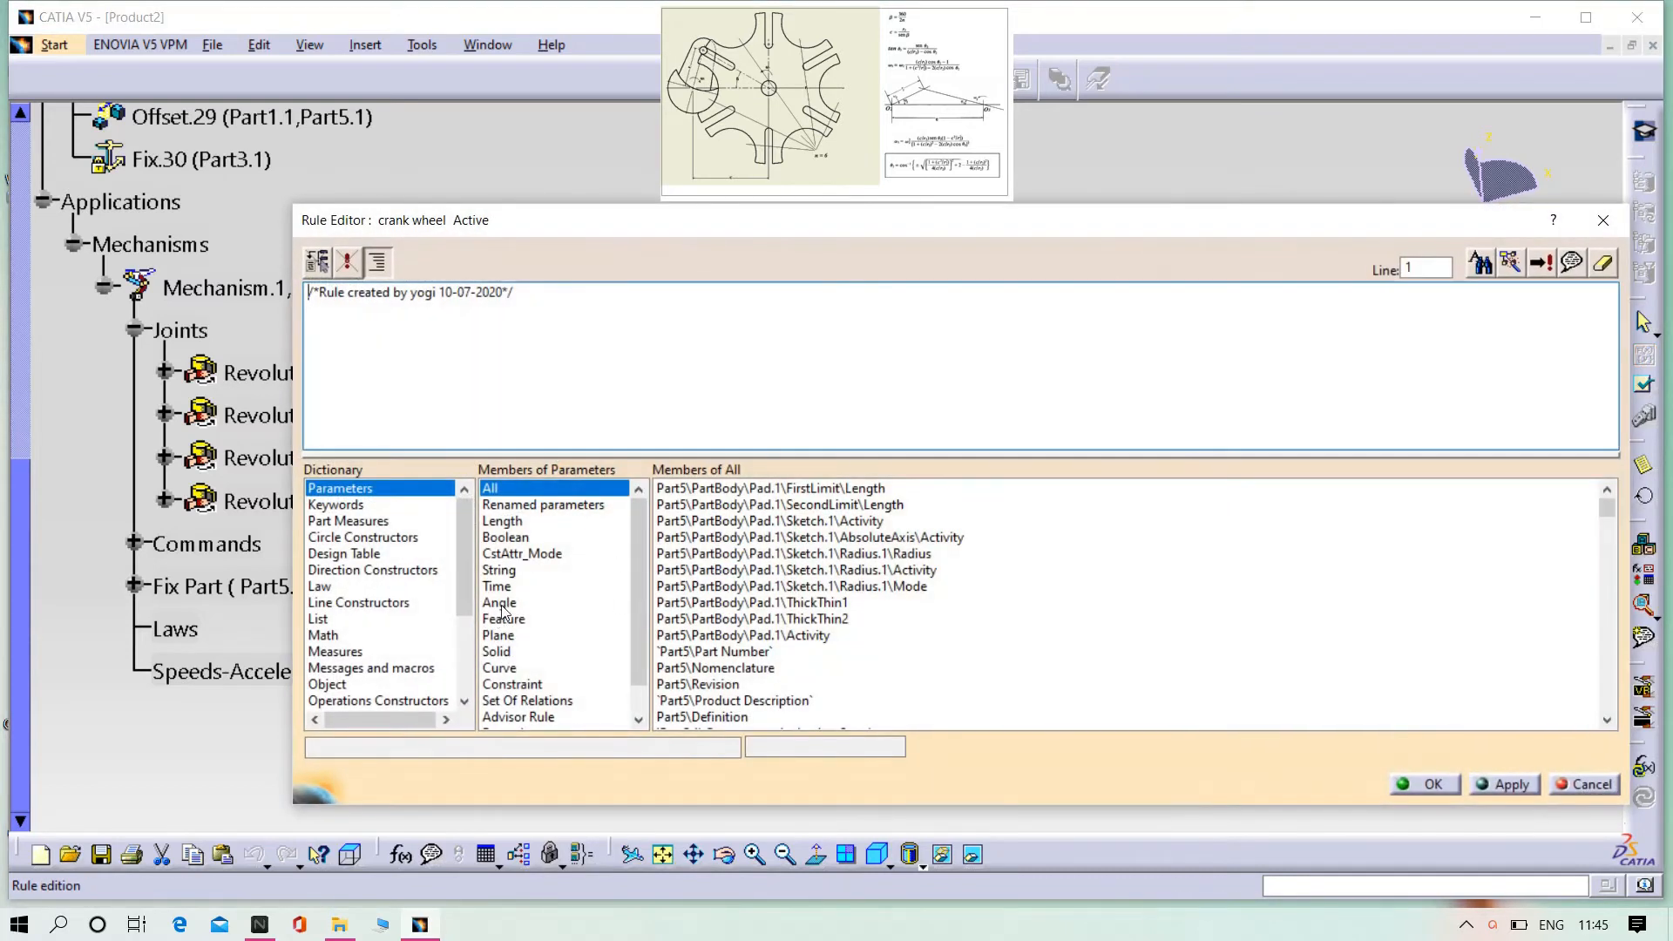
# Step: Define the crank wheel rule as Mechanism.1\Commands\Command.1\Angle =Mechanism.1\KINTime /1s*1deg and apply it
pyautogui.click(501, 604)
pyautogui.doubleClick(753, 493)
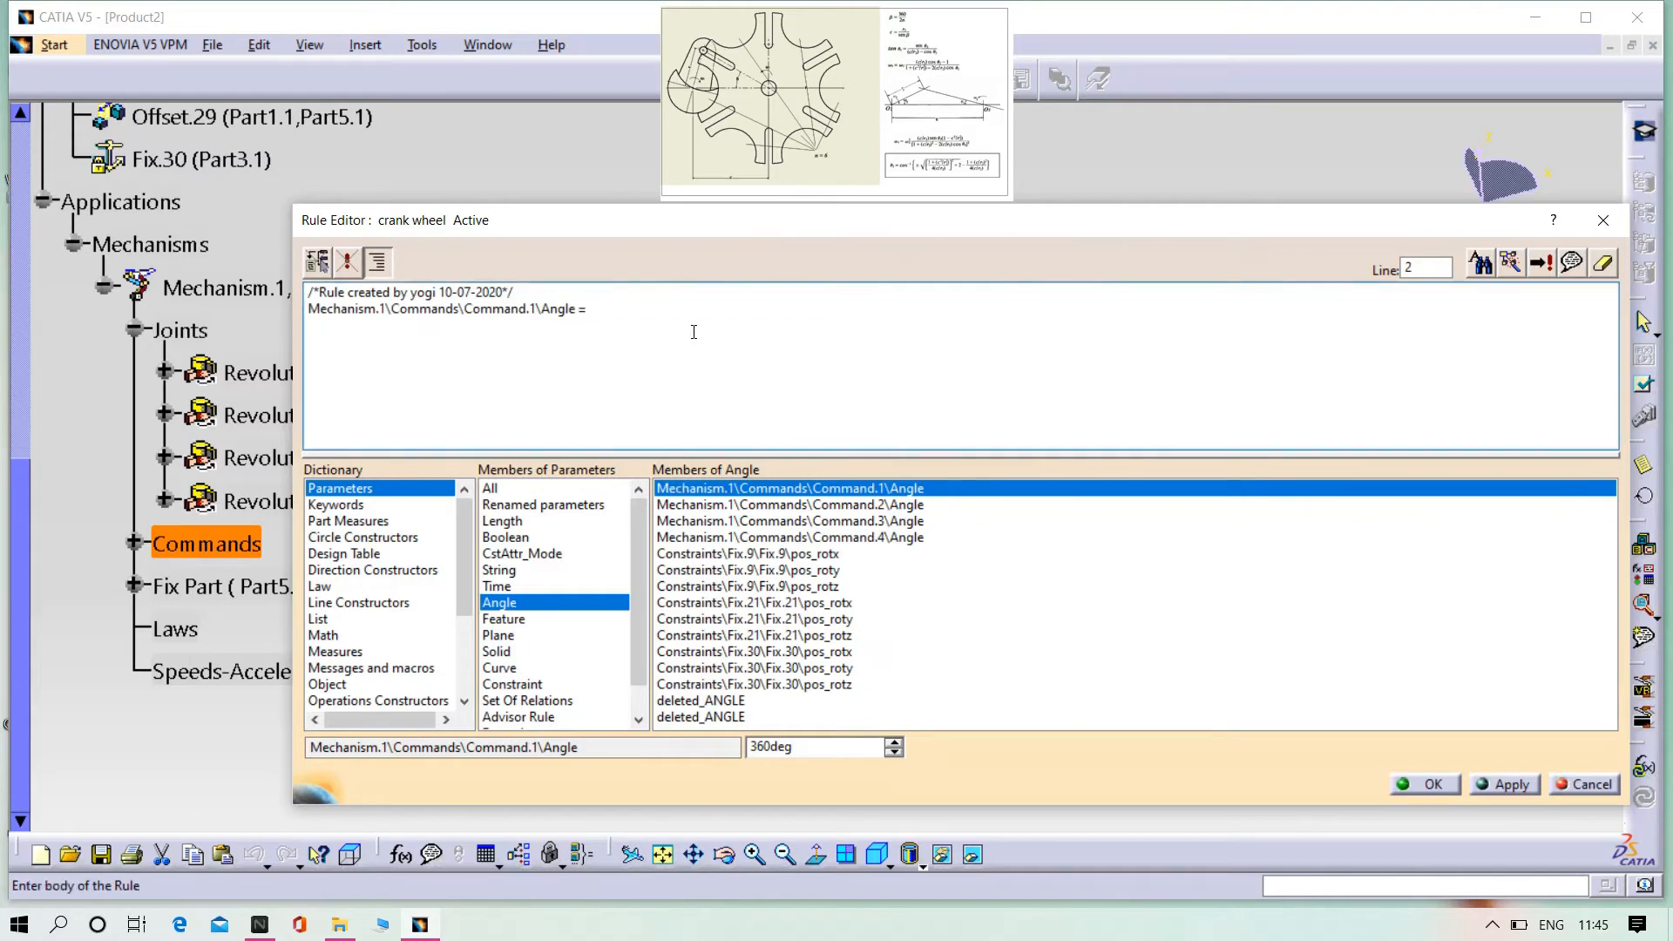
pyautogui.click(509, 587)
pyautogui.doubleClick(715, 489)
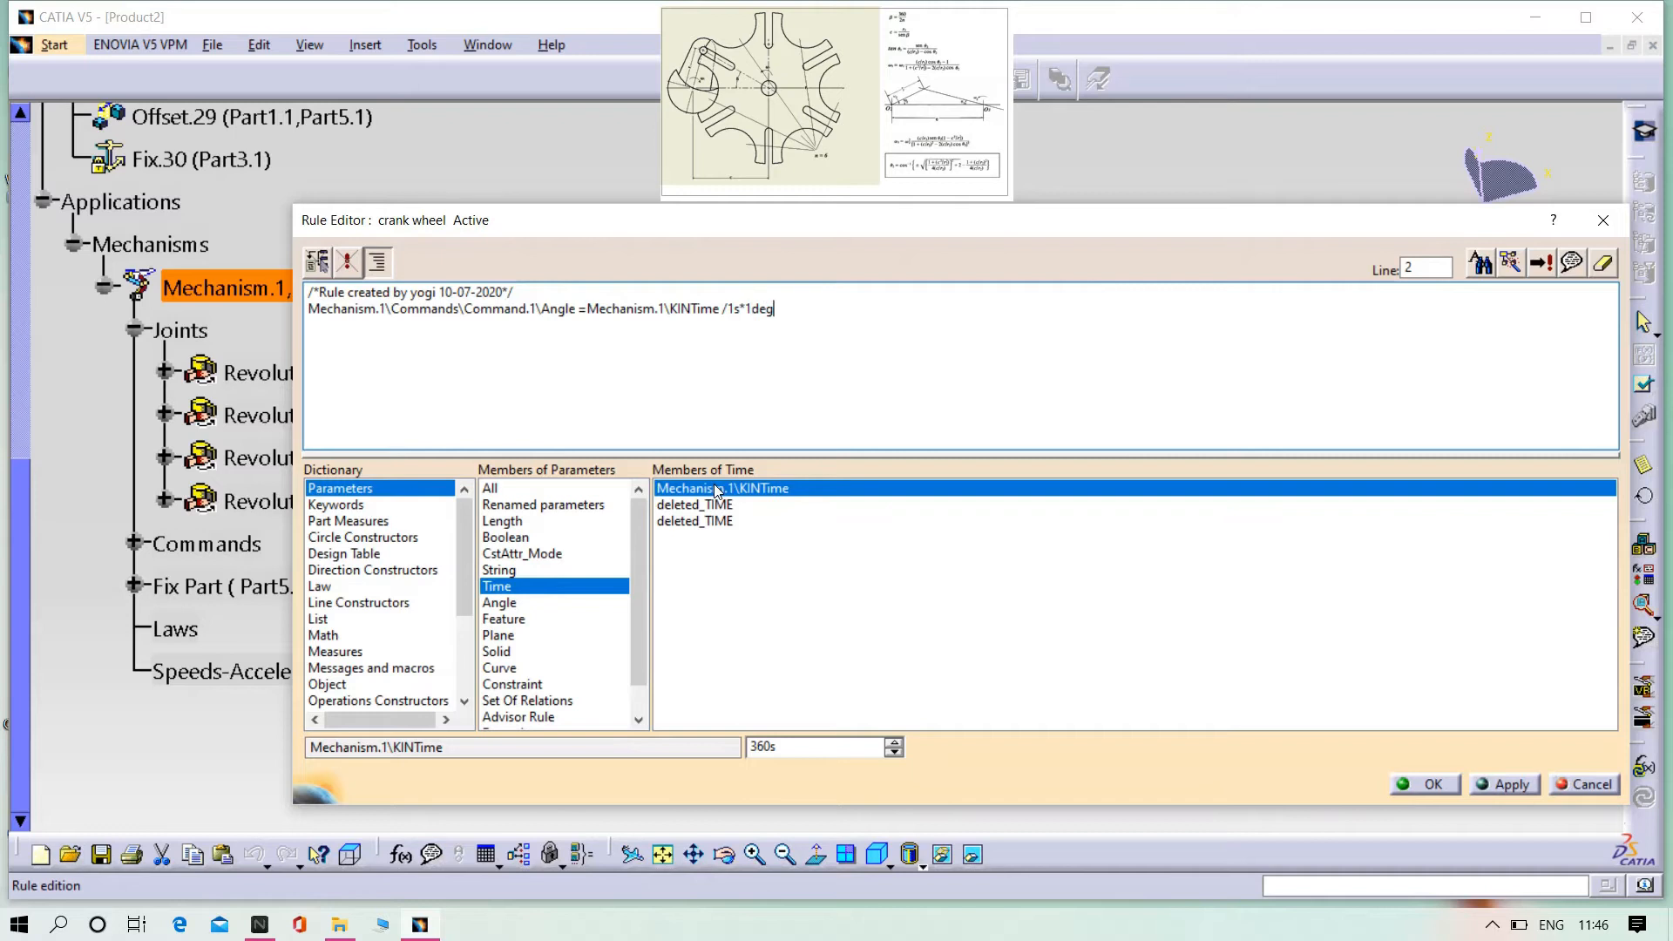
pyautogui.click(1491, 785)
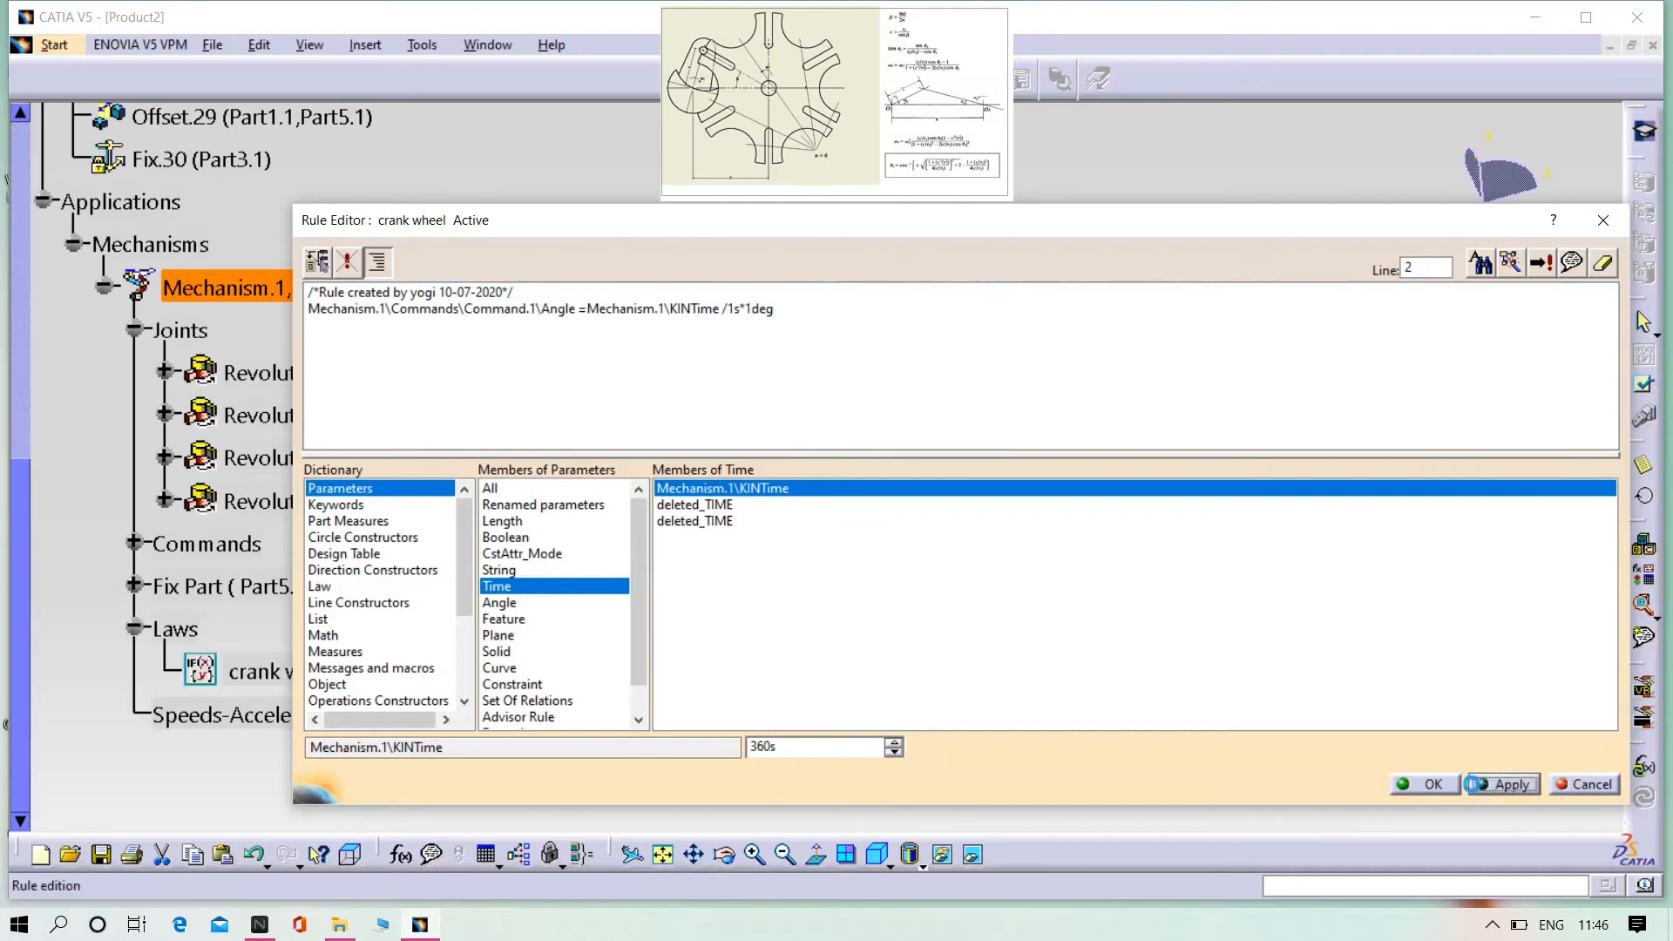
pyautogui.click(1429, 785)
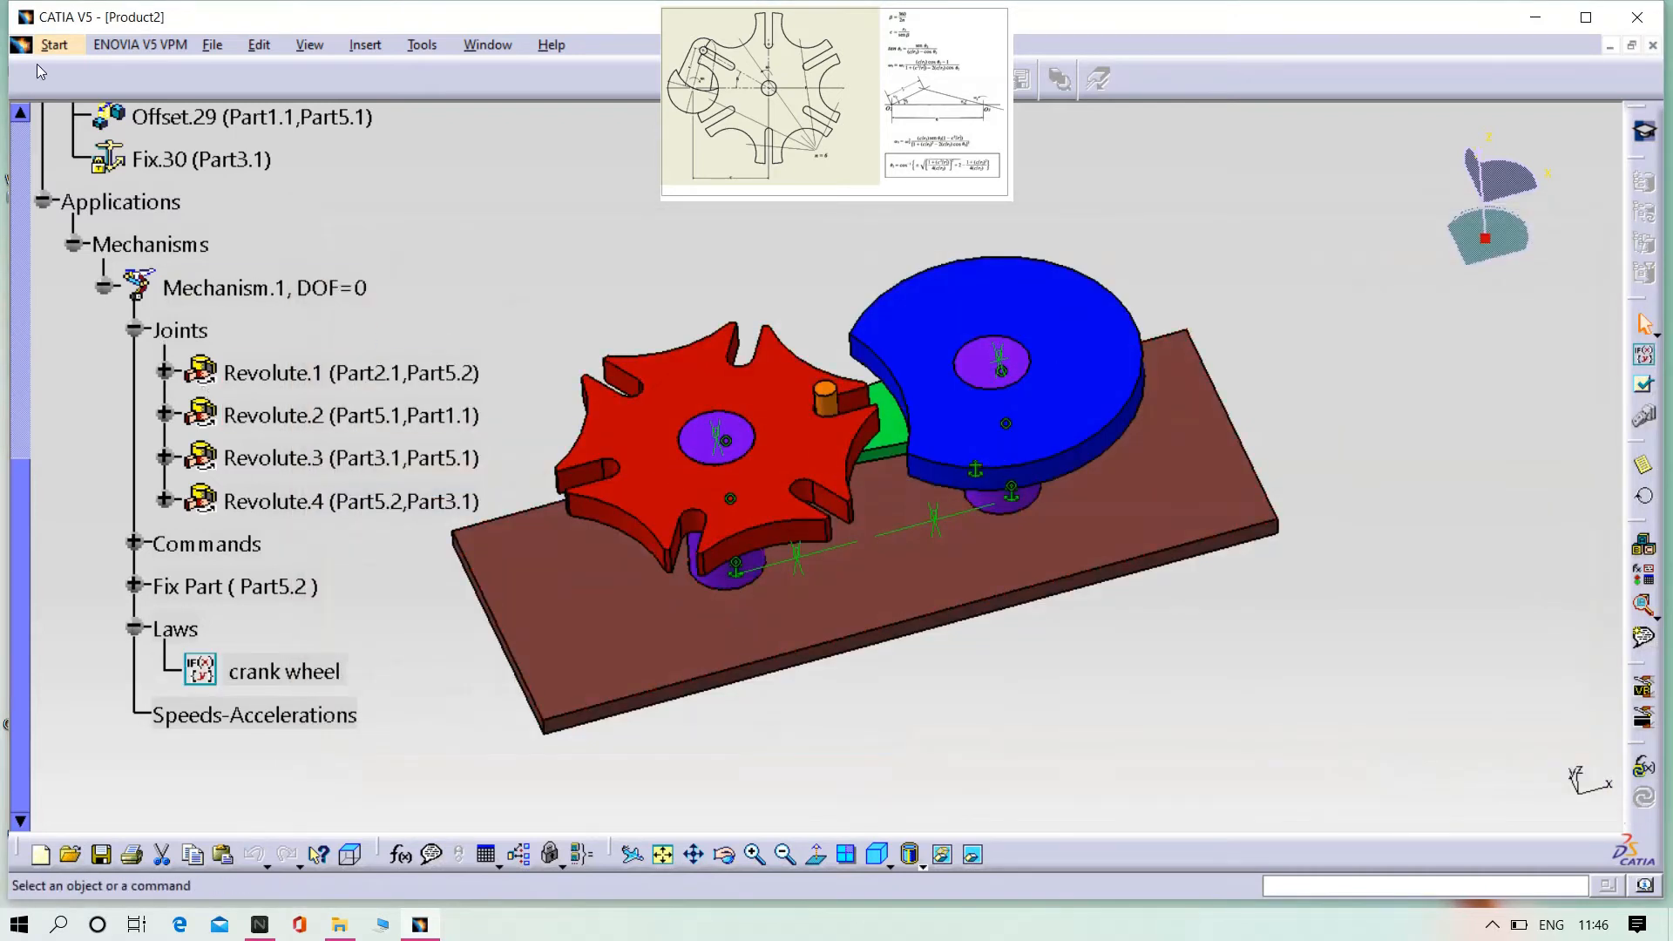
# Step: Return to DMU Kinematics, play the law-driven simulation of Mechanism.1 and check its maximum time bound
pyautogui.click(53, 44)
pyautogui.moveTo(86, 229)
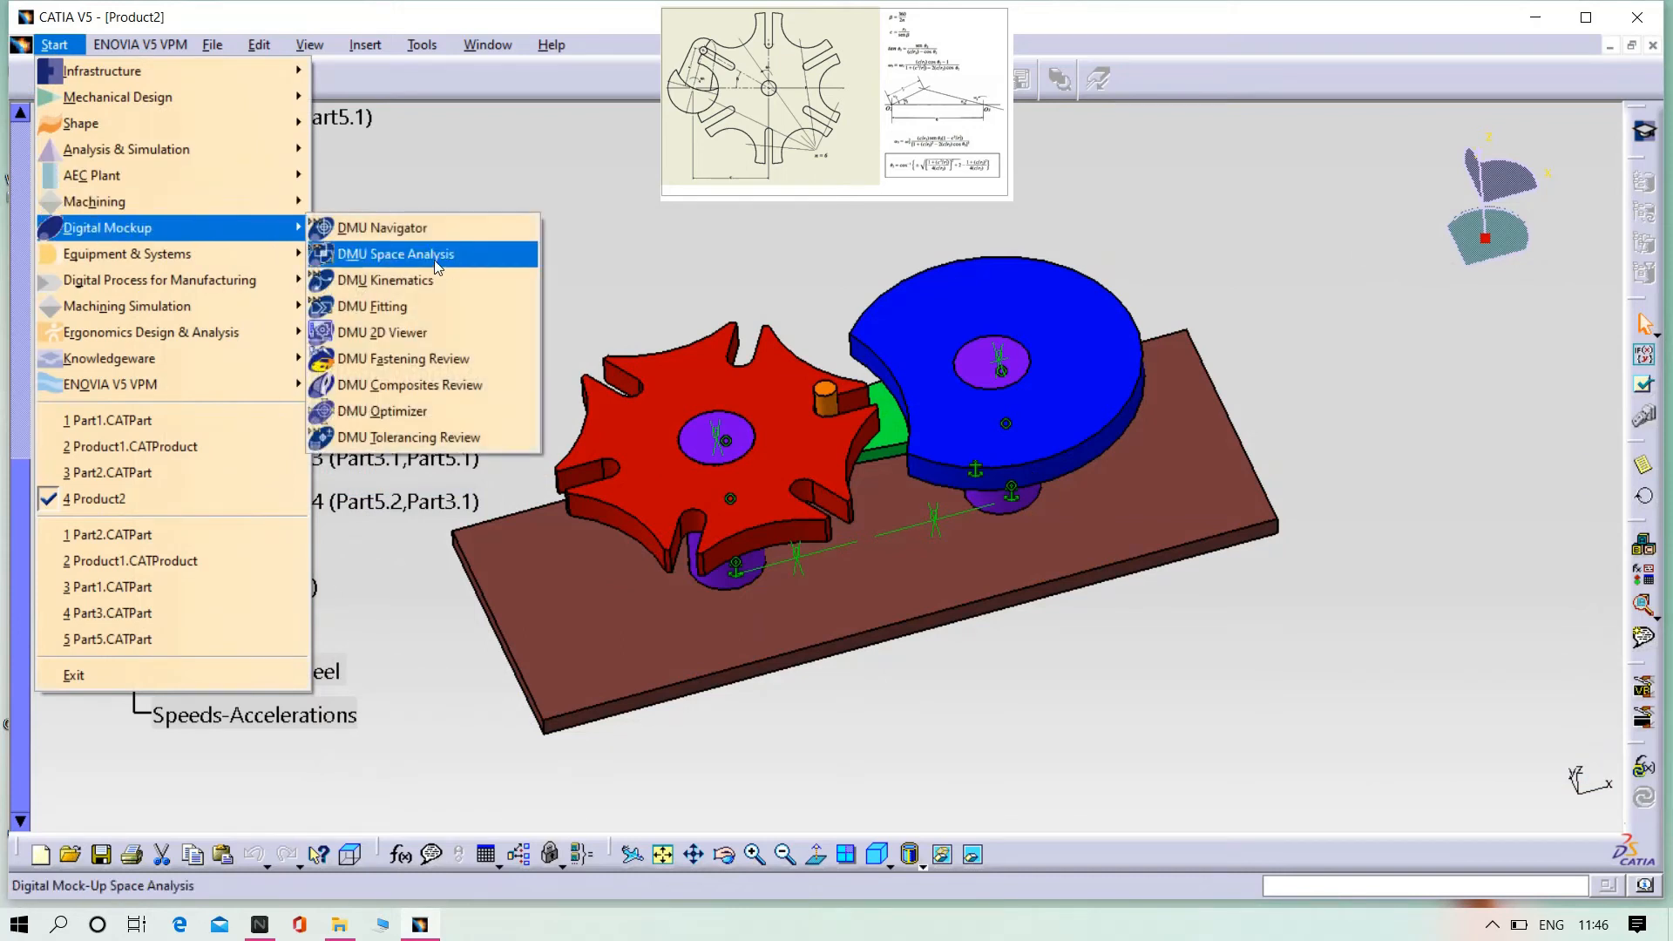
pyautogui.click(383, 280)
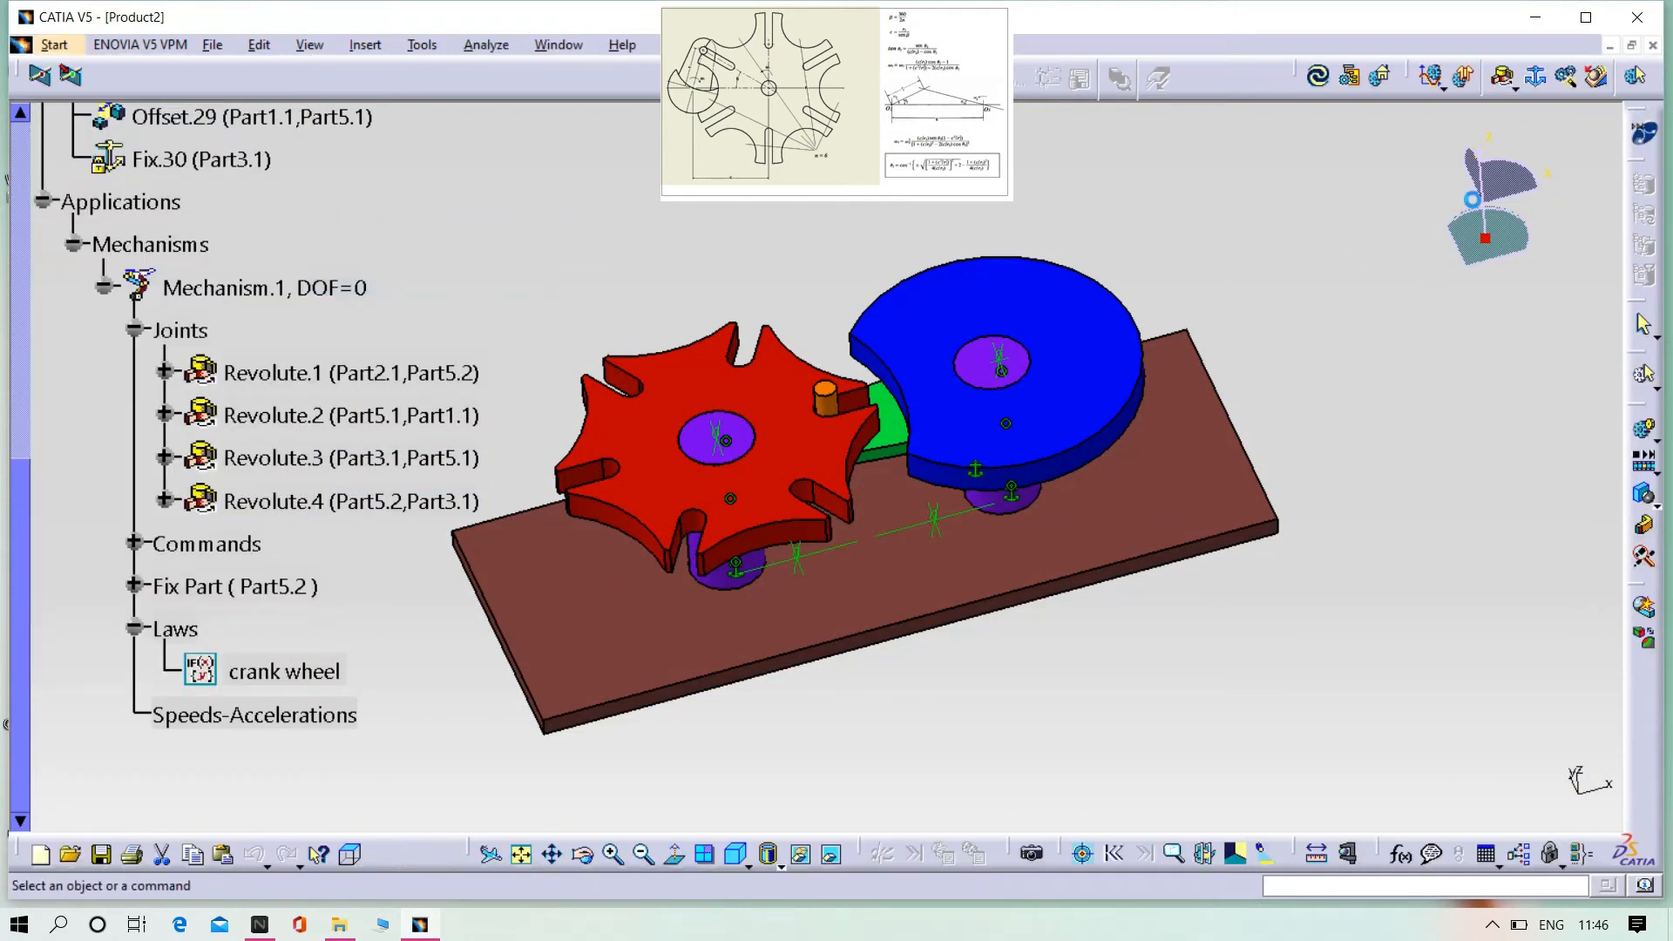
pyautogui.click(1432, 78)
pyautogui.moveTo(1413, 675); pyautogui.dragTo(1214, 702)
pyautogui.click(1458, 706)
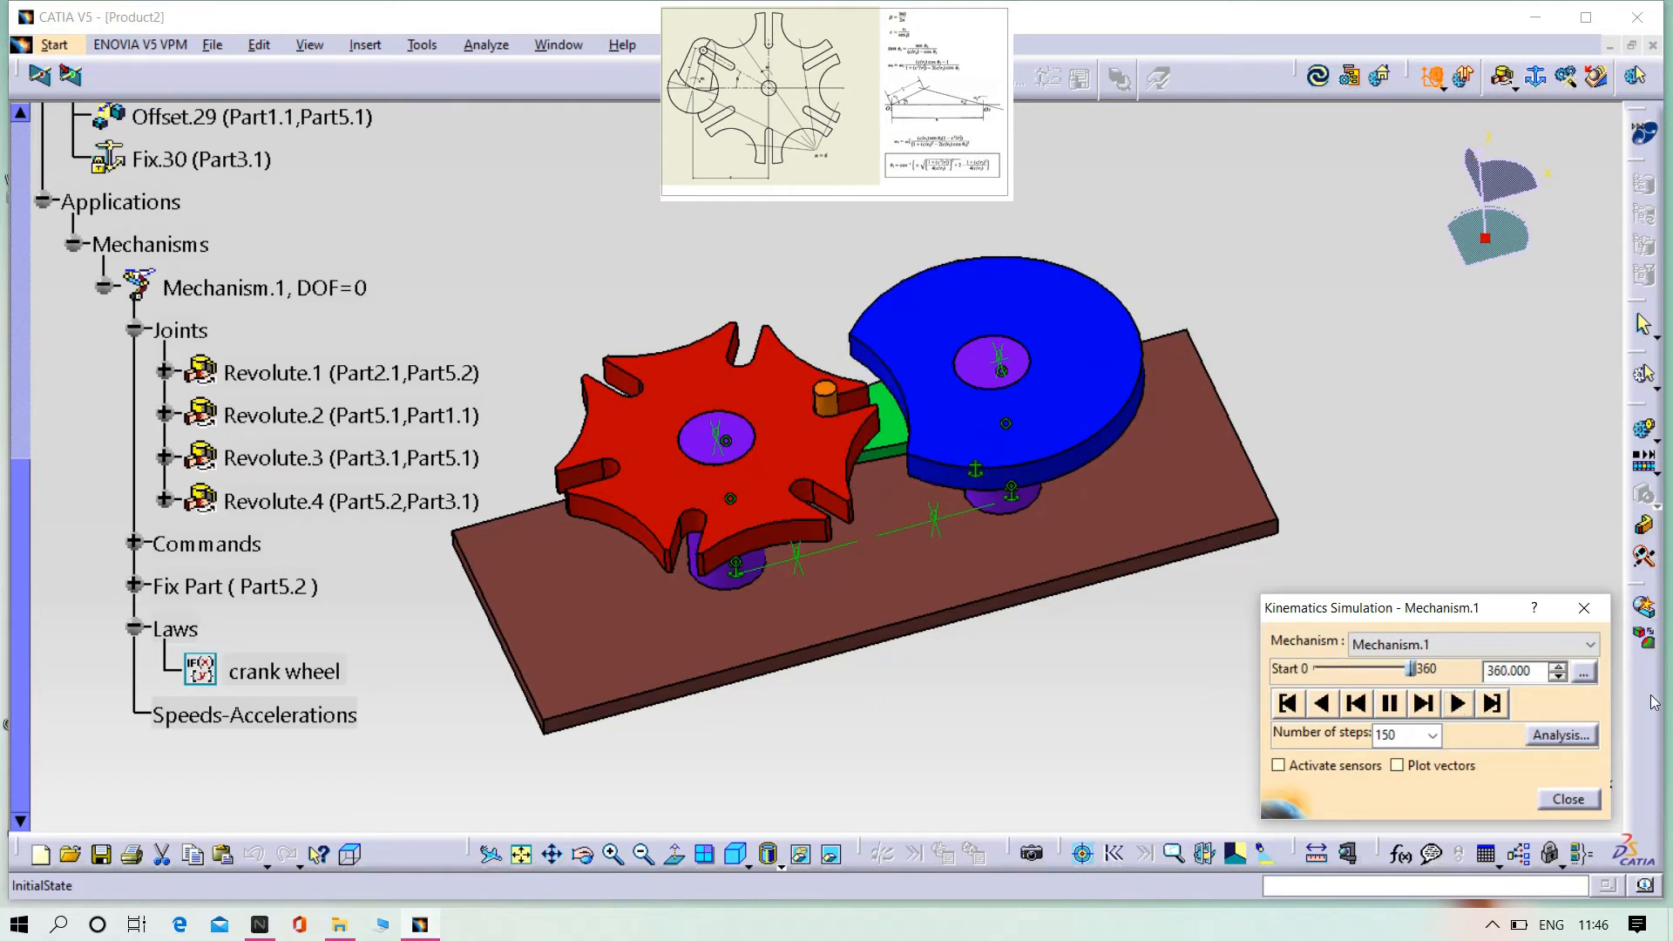
pyautogui.click(1584, 675)
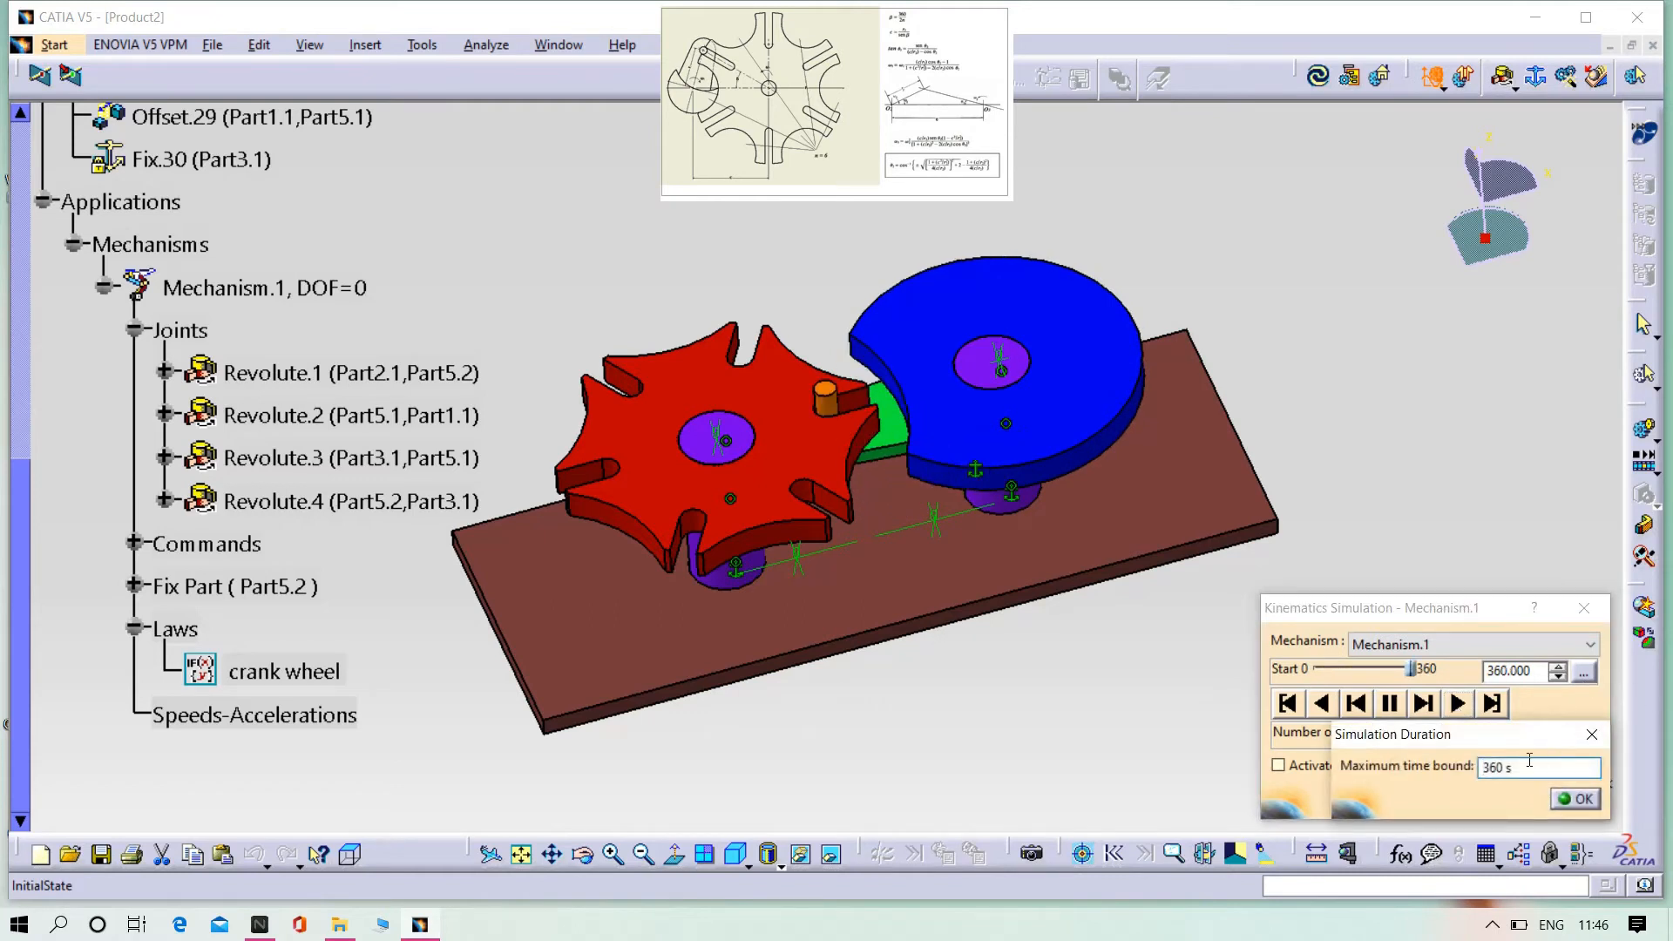
pyautogui.click(1582, 799)
pyautogui.click(1569, 797)
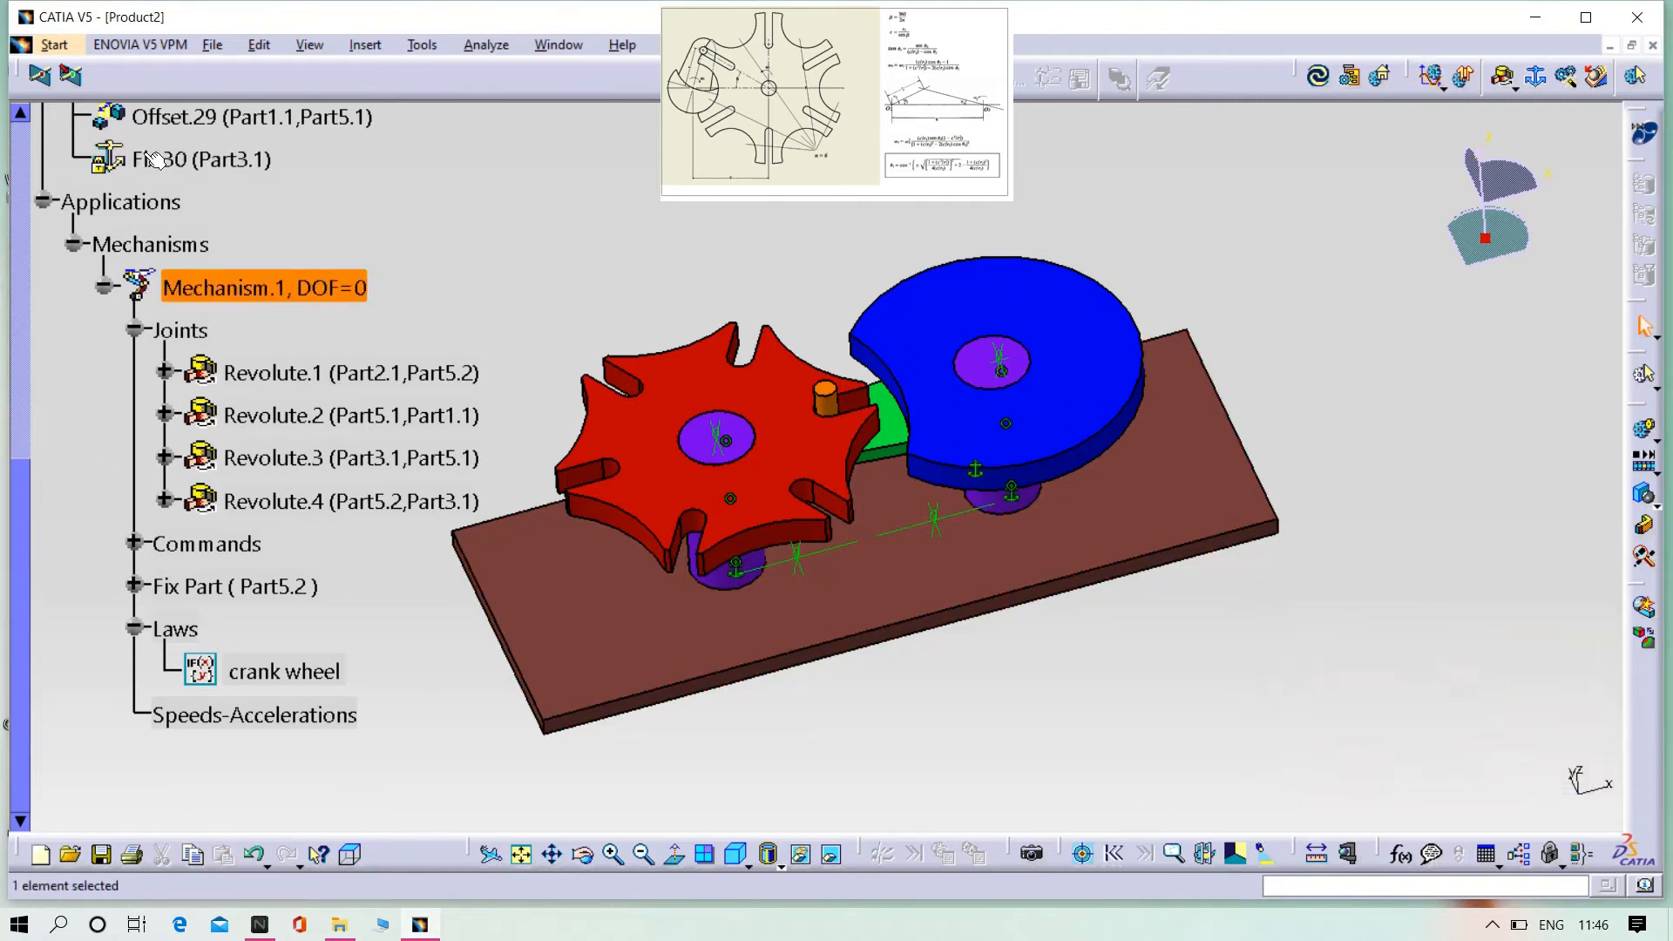
# Step: Measure the distance between the axes of the two purple columns
pyautogui.moveTo(789, 762); pyautogui.dragTo(642, 643, button='middle')
pyautogui.moveTo(364, 686); pyautogui.dragTo(553, 739, button='middle')
pyautogui.moveTo(864, 681); pyautogui.dragTo(915, 603, button='middle')
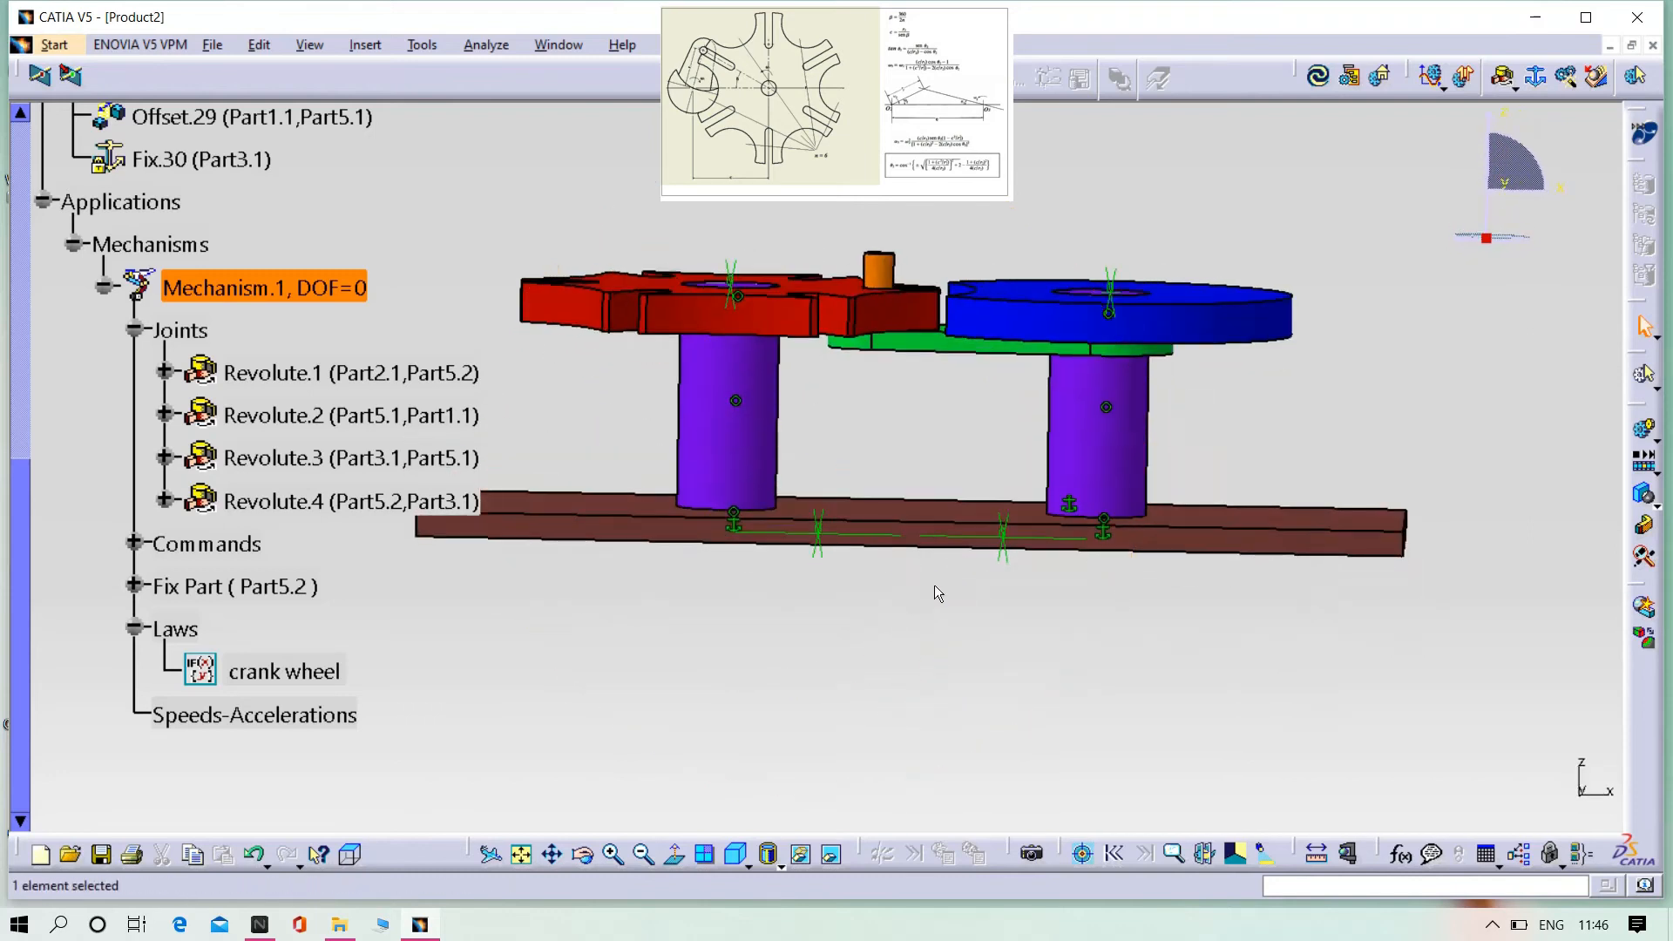
pyautogui.moveTo(953, 242); pyautogui.dragTo(934, 342, button='middle')
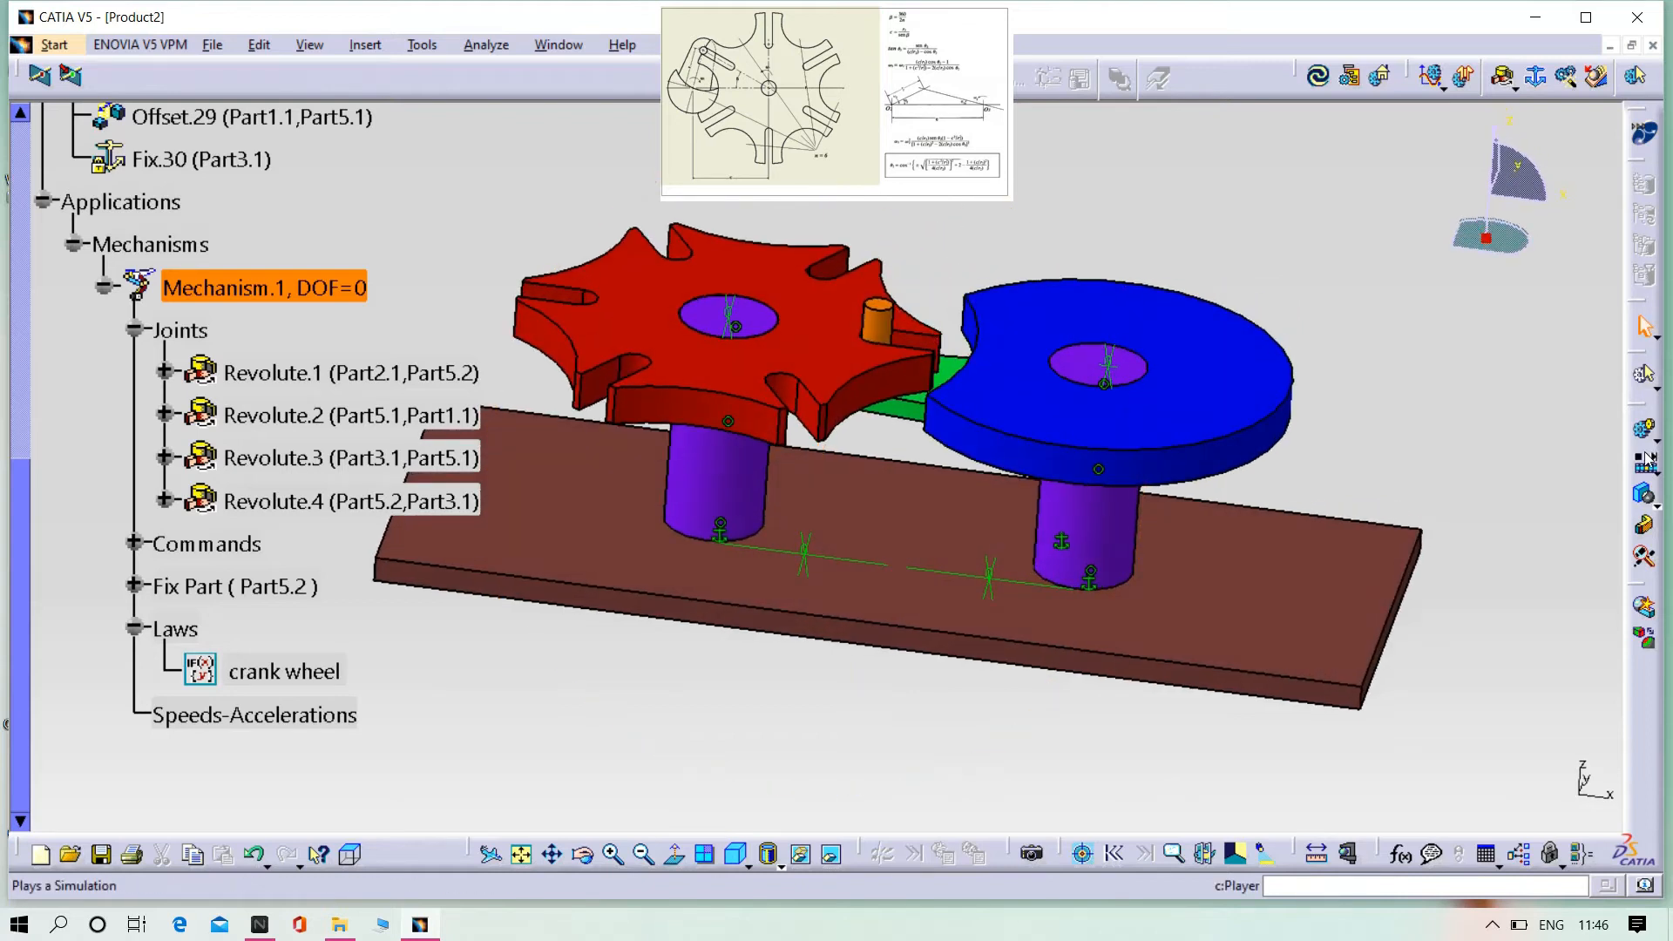
pyautogui.moveTo(1037, 729); pyautogui.dragTo(959, 652, button='middle')
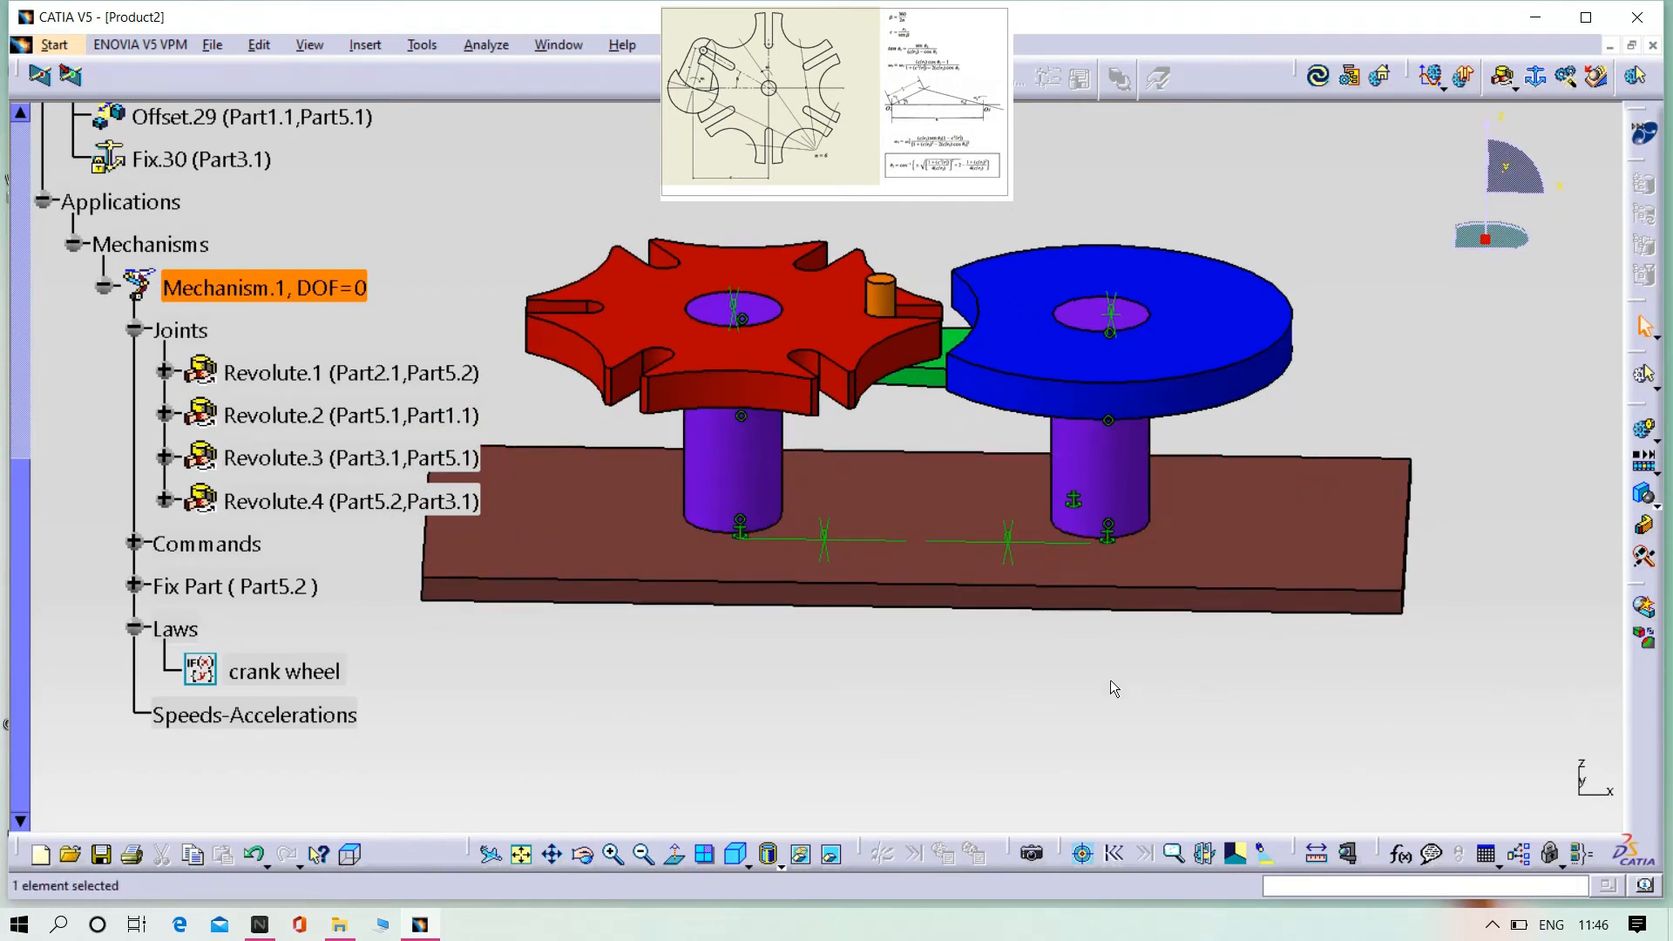
pyautogui.click(1317, 854)
pyautogui.click(1115, 478)
pyautogui.click(735, 489)
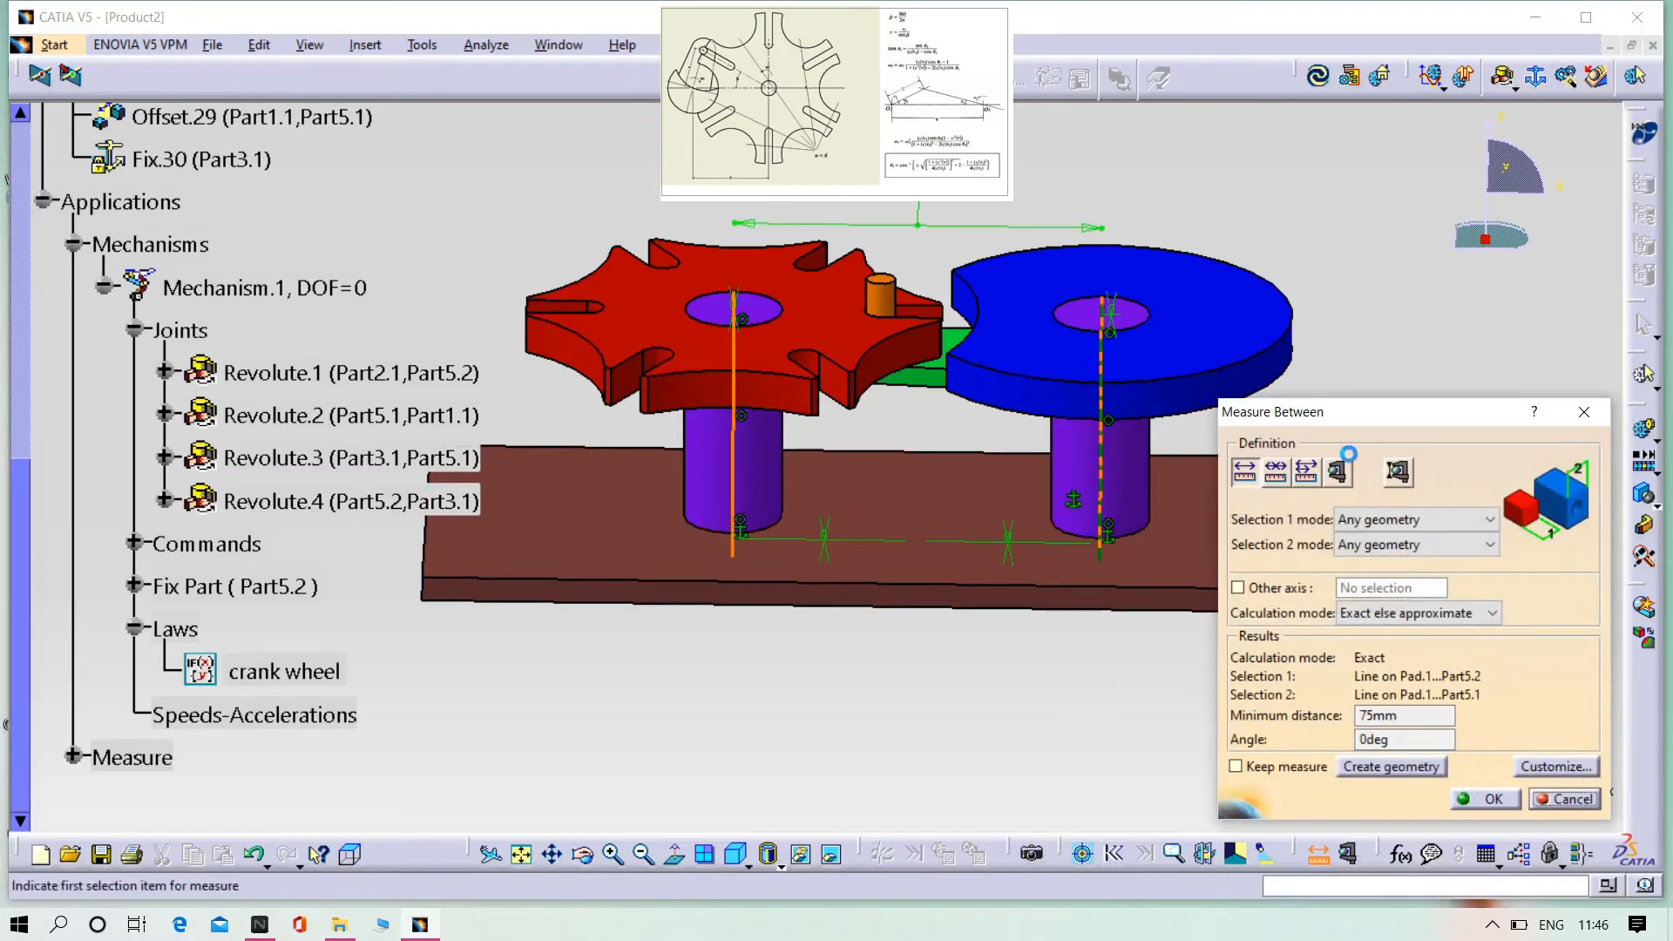
pyautogui.moveTo(952, 230); pyautogui.dragTo(901, 651, button='middle')
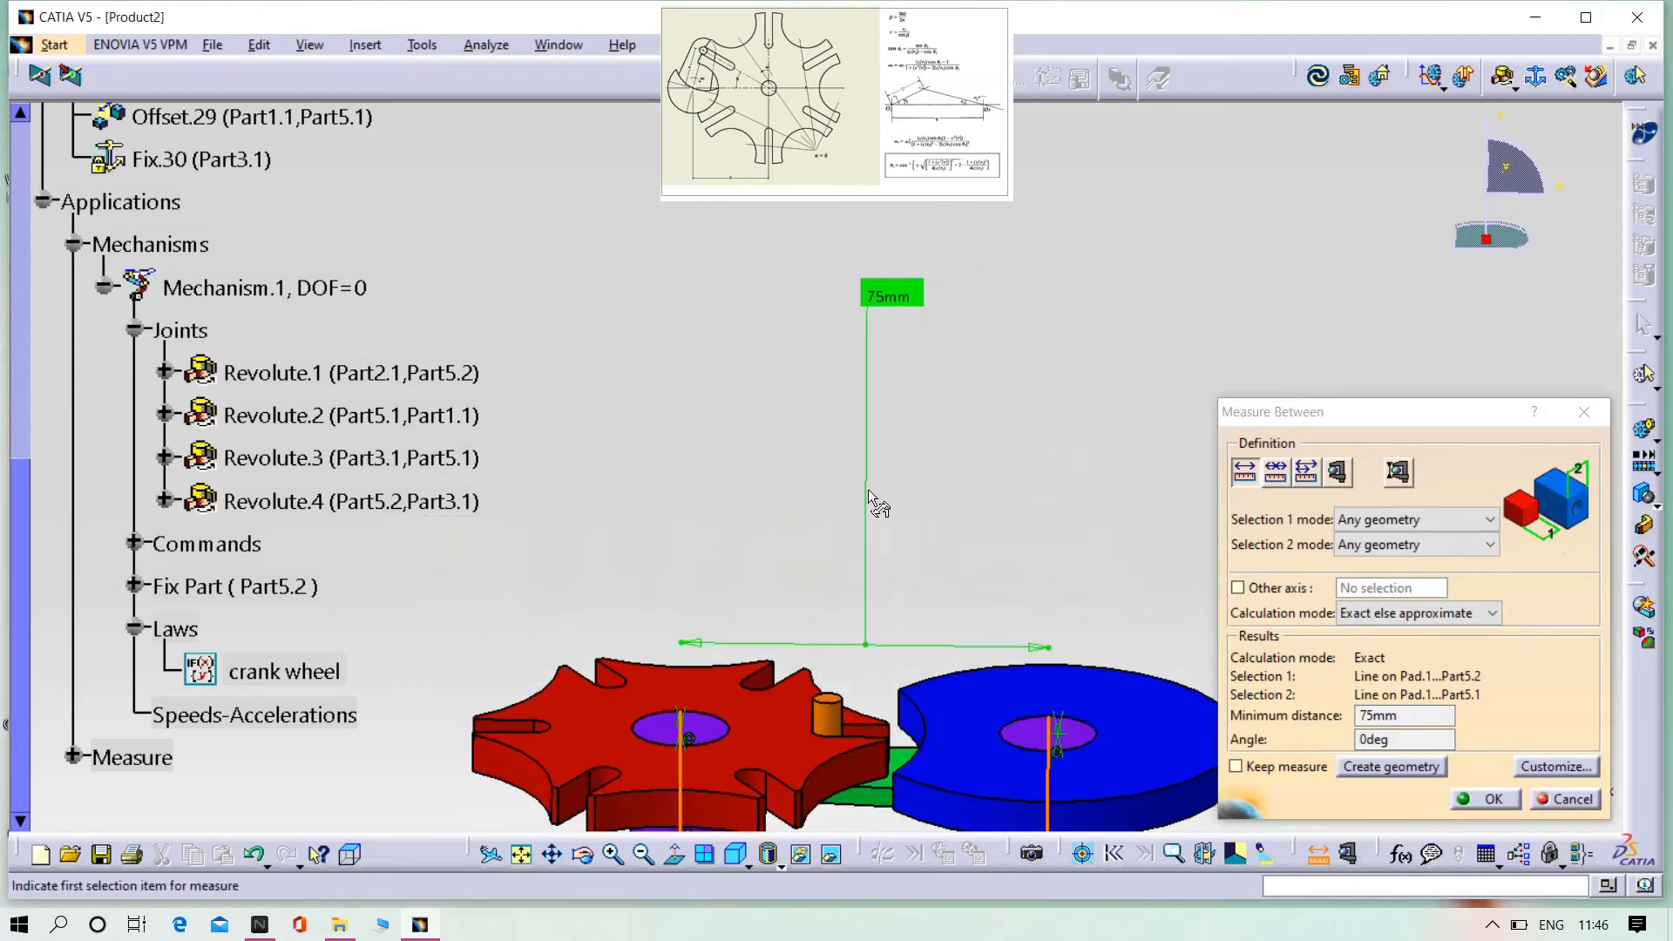
pyautogui.moveTo(965, 333); pyautogui.dragTo(919, 209, button='middle')
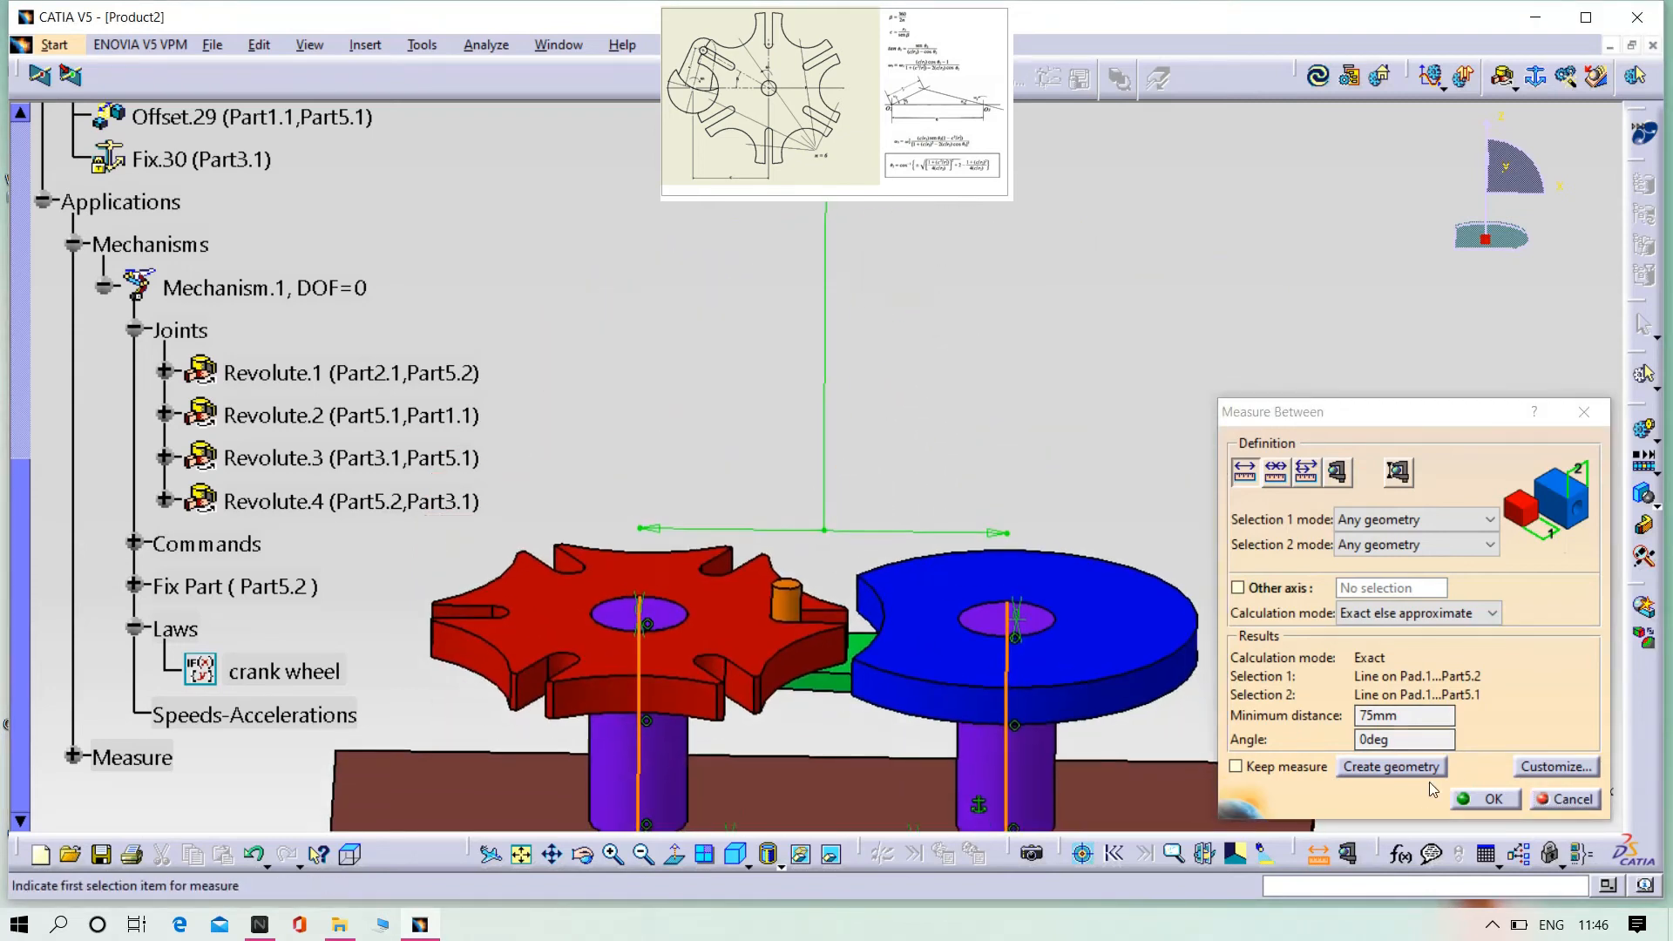
pyautogui.click(1484, 798)
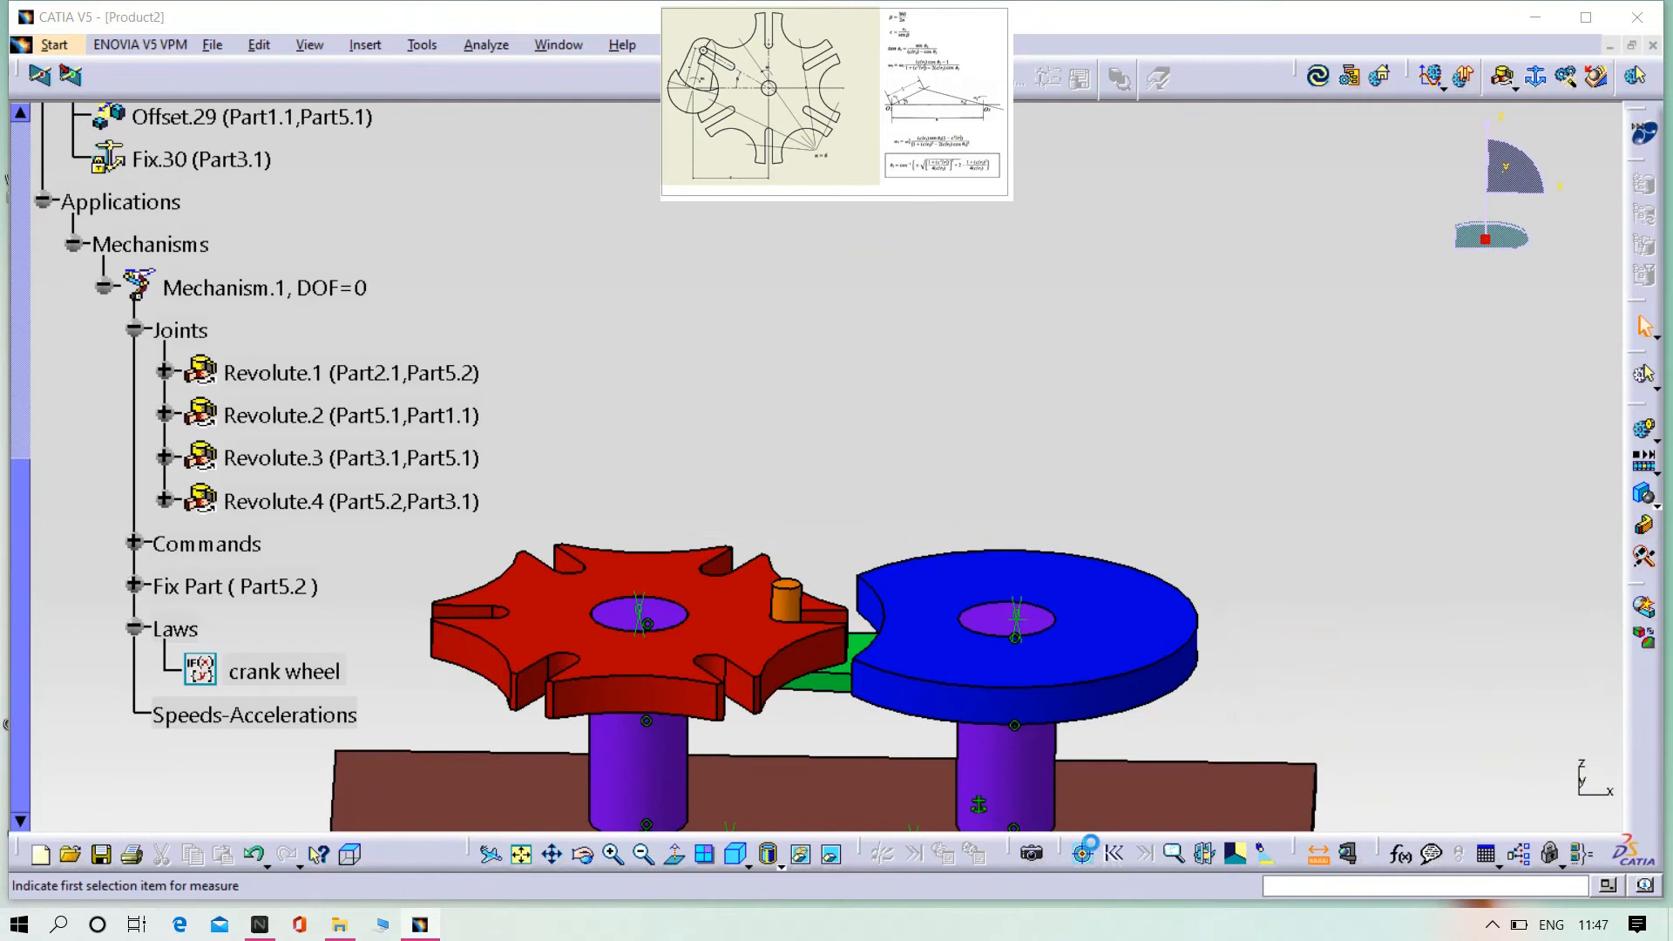
# Step: Measure the distance between the blue wheel's column axis and the orange crank pin's axis
pyautogui.click(1082, 854)
pyautogui.click(1009, 645)
pyautogui.click(787, 602)
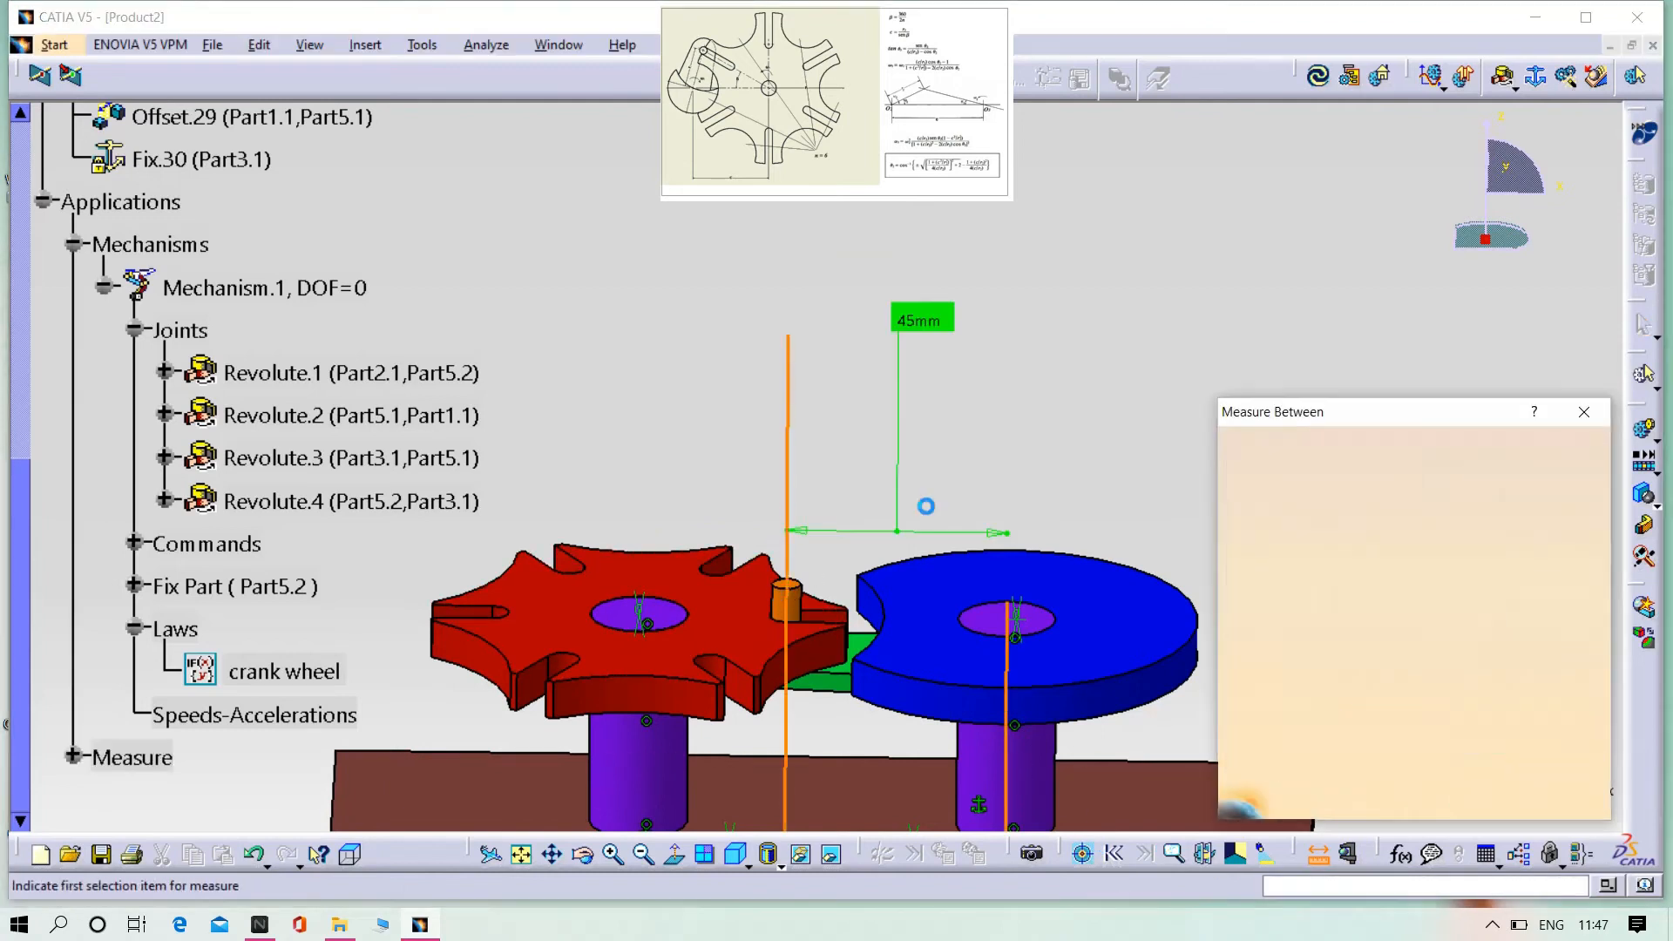
pyautogui.click(1480, 801)
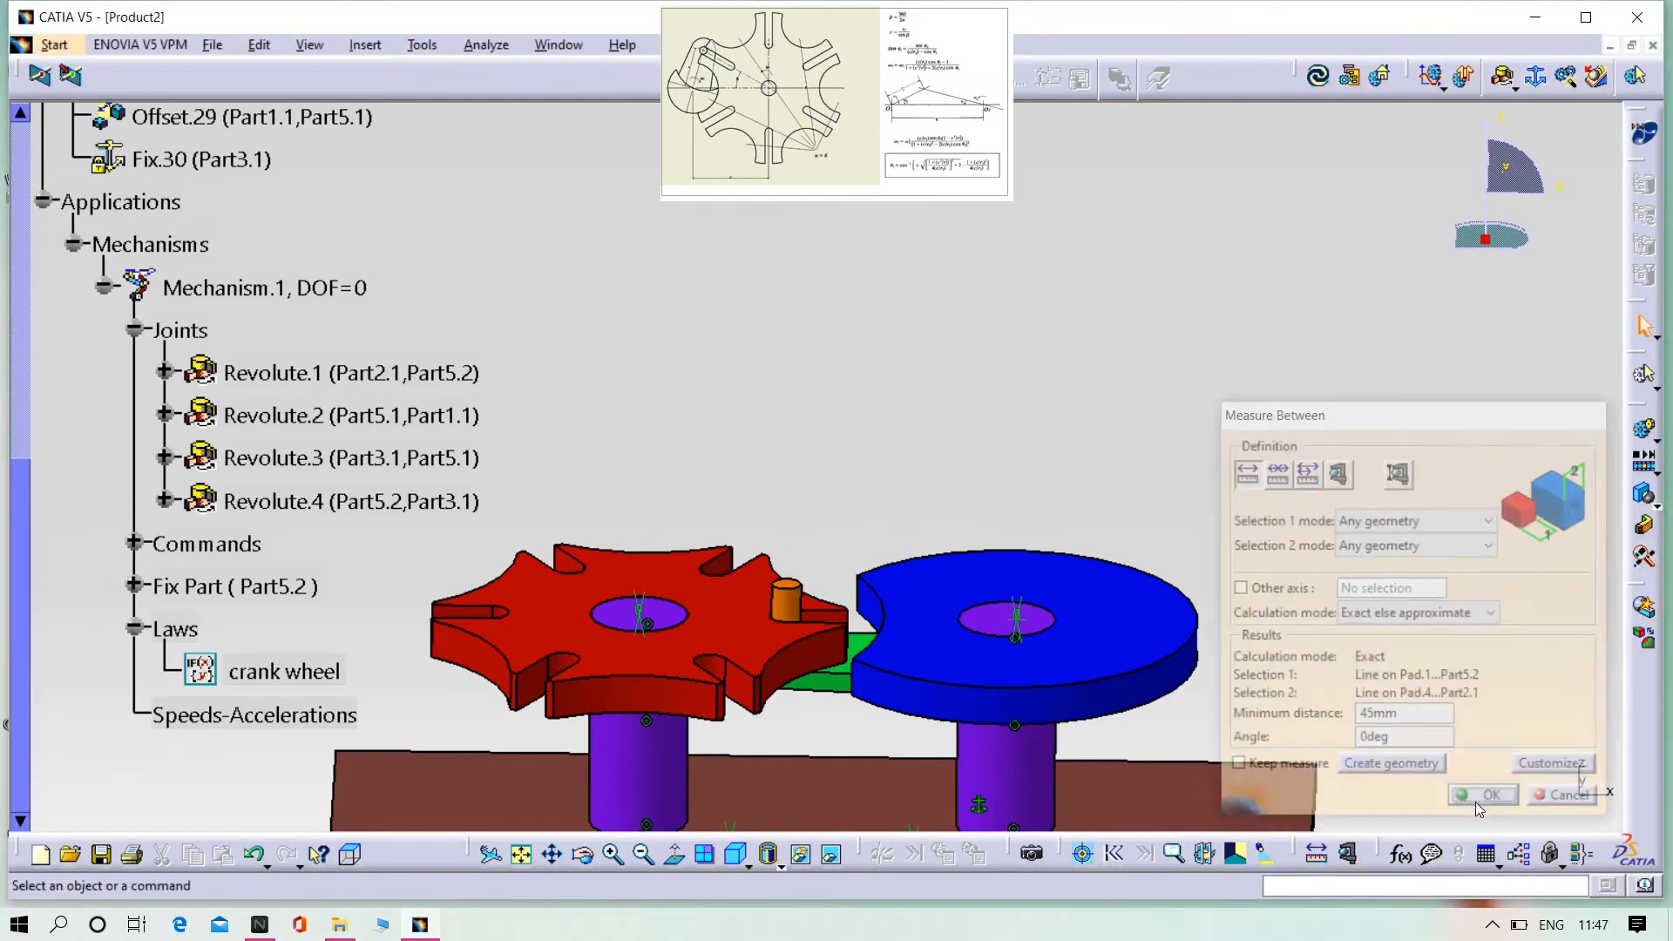
# Step: Switch back to the Knowledge Advisor workbench and create a second rule named geneva wheel
pyautogui.moveTo(978, 471); pyautogui.dragTo(1023, 381, button='middle')
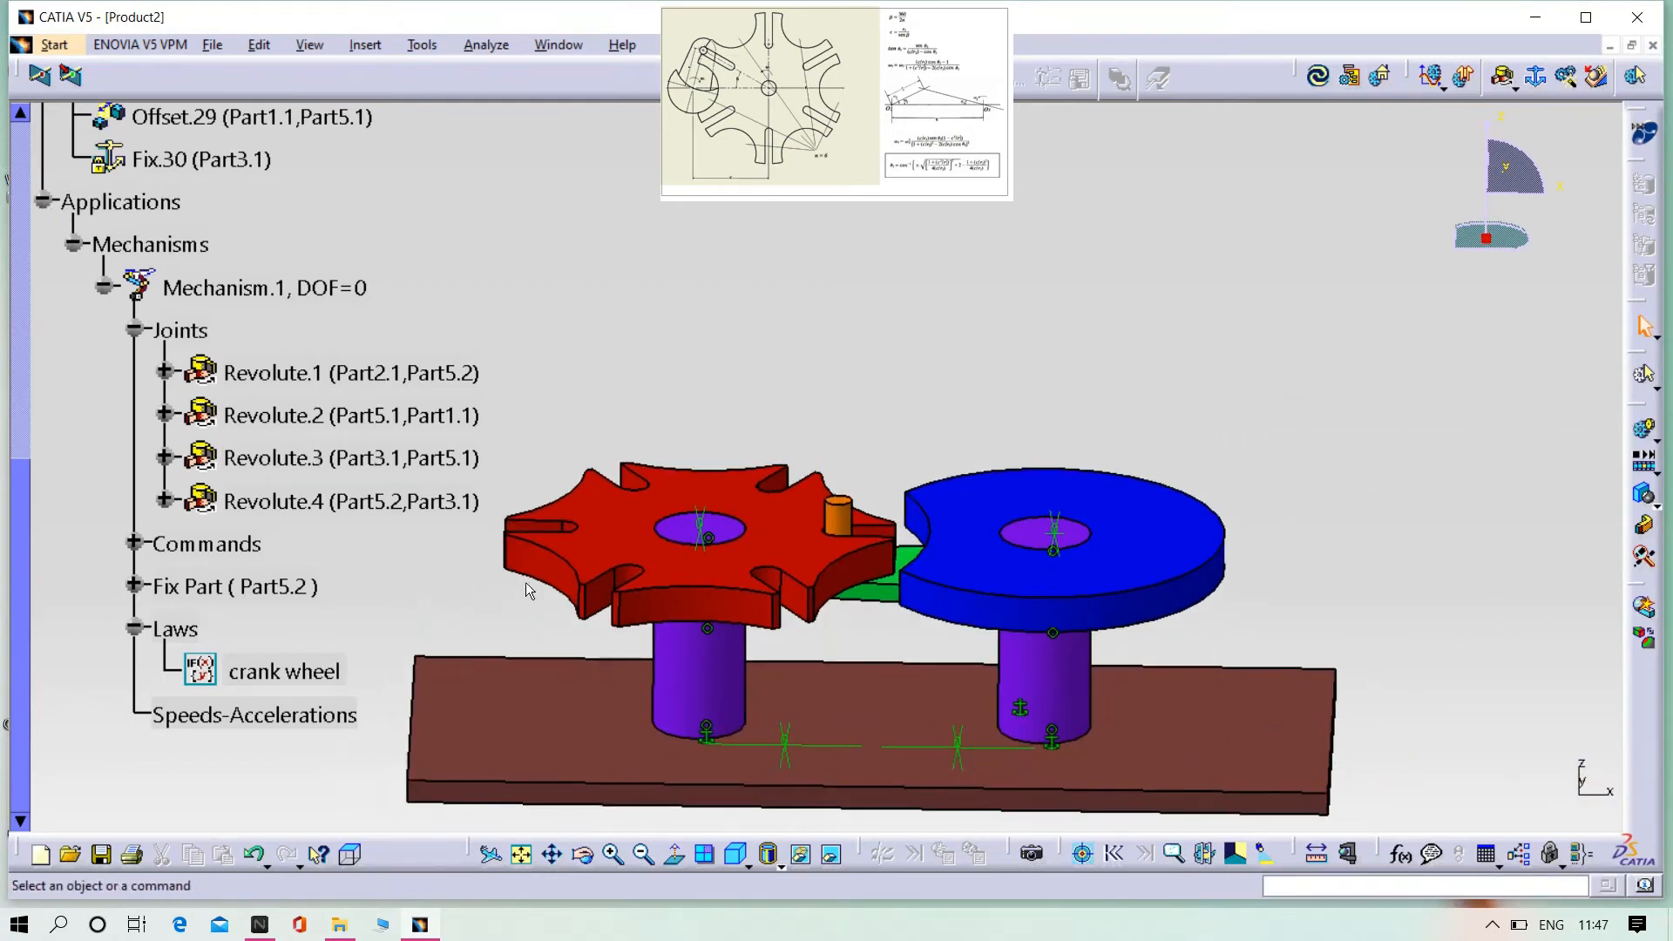
pyautogui.click(55, 46)
pyautogui.moveTo(67, 359)
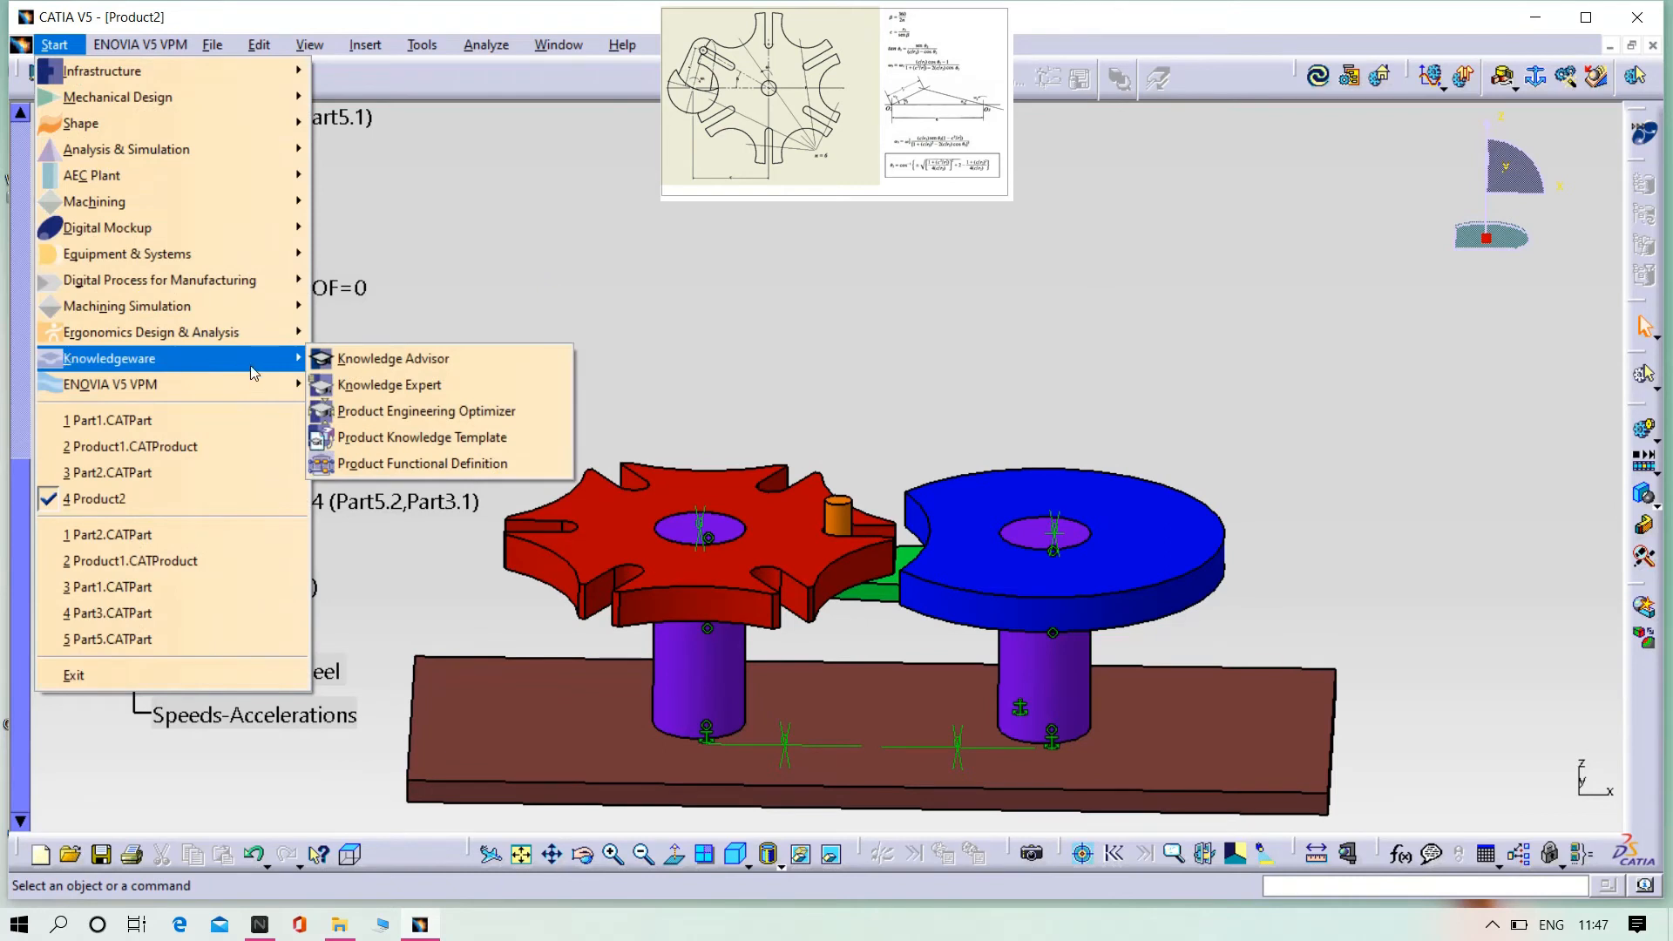
pyautogui.click(405, 361)
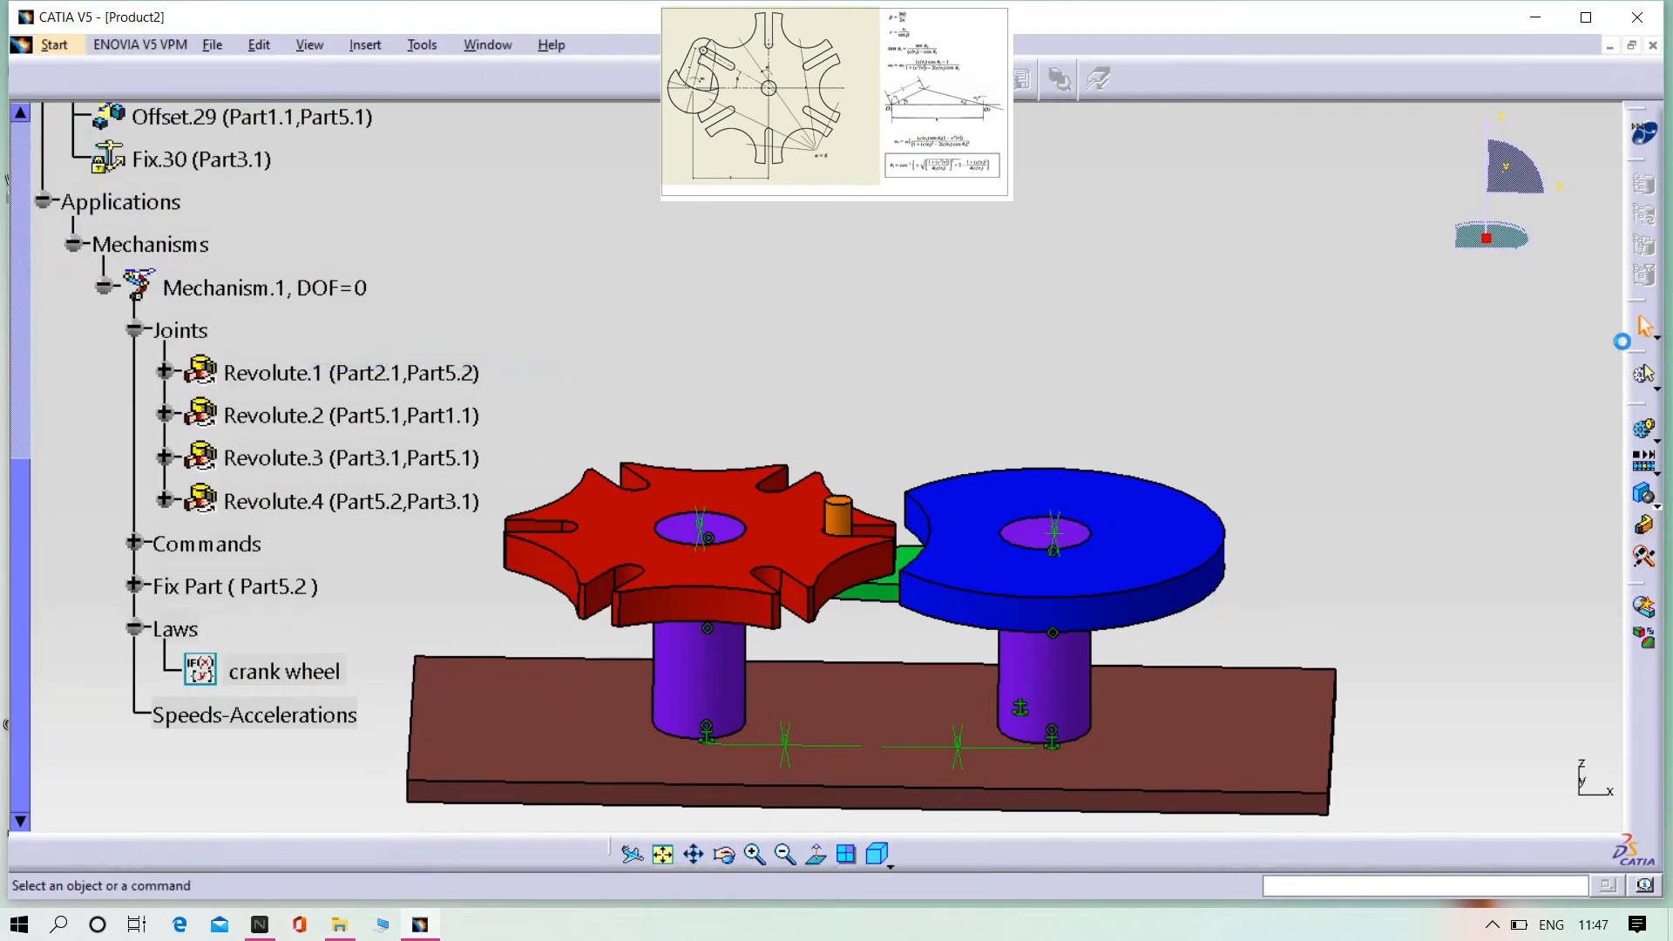
pyautogui.click(1646, 353)
pyautogui.press('BackSpace')
pyautogui.write('ge')
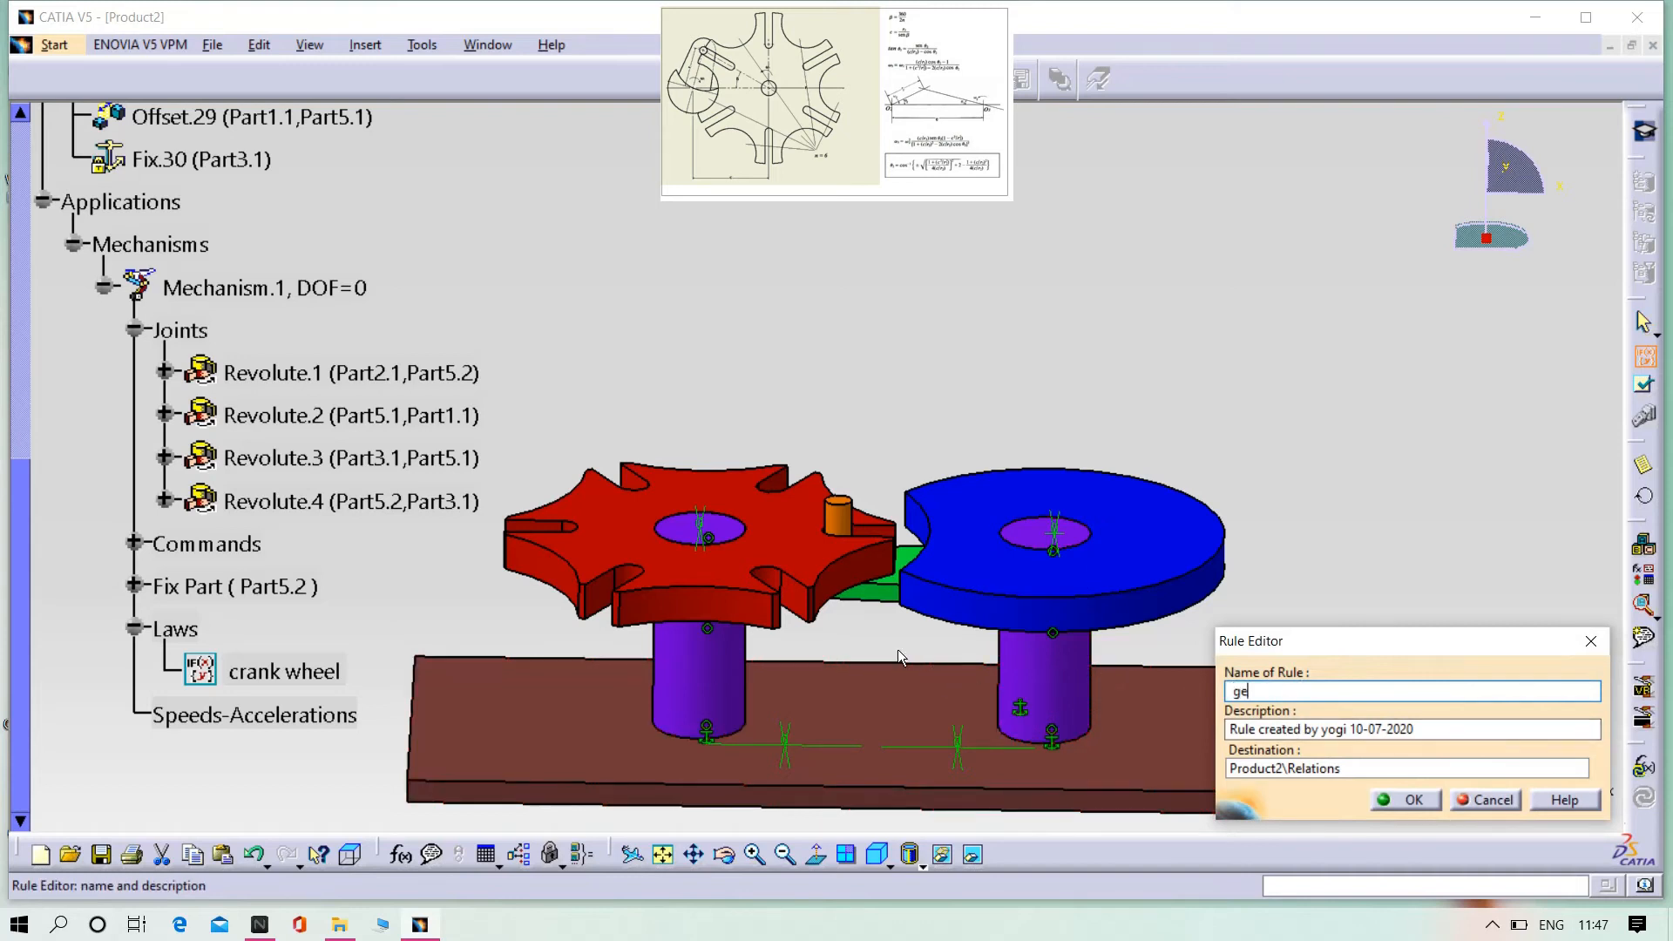
pyautogui.write('neva wheel')
pyautogui.click(1396, 802)
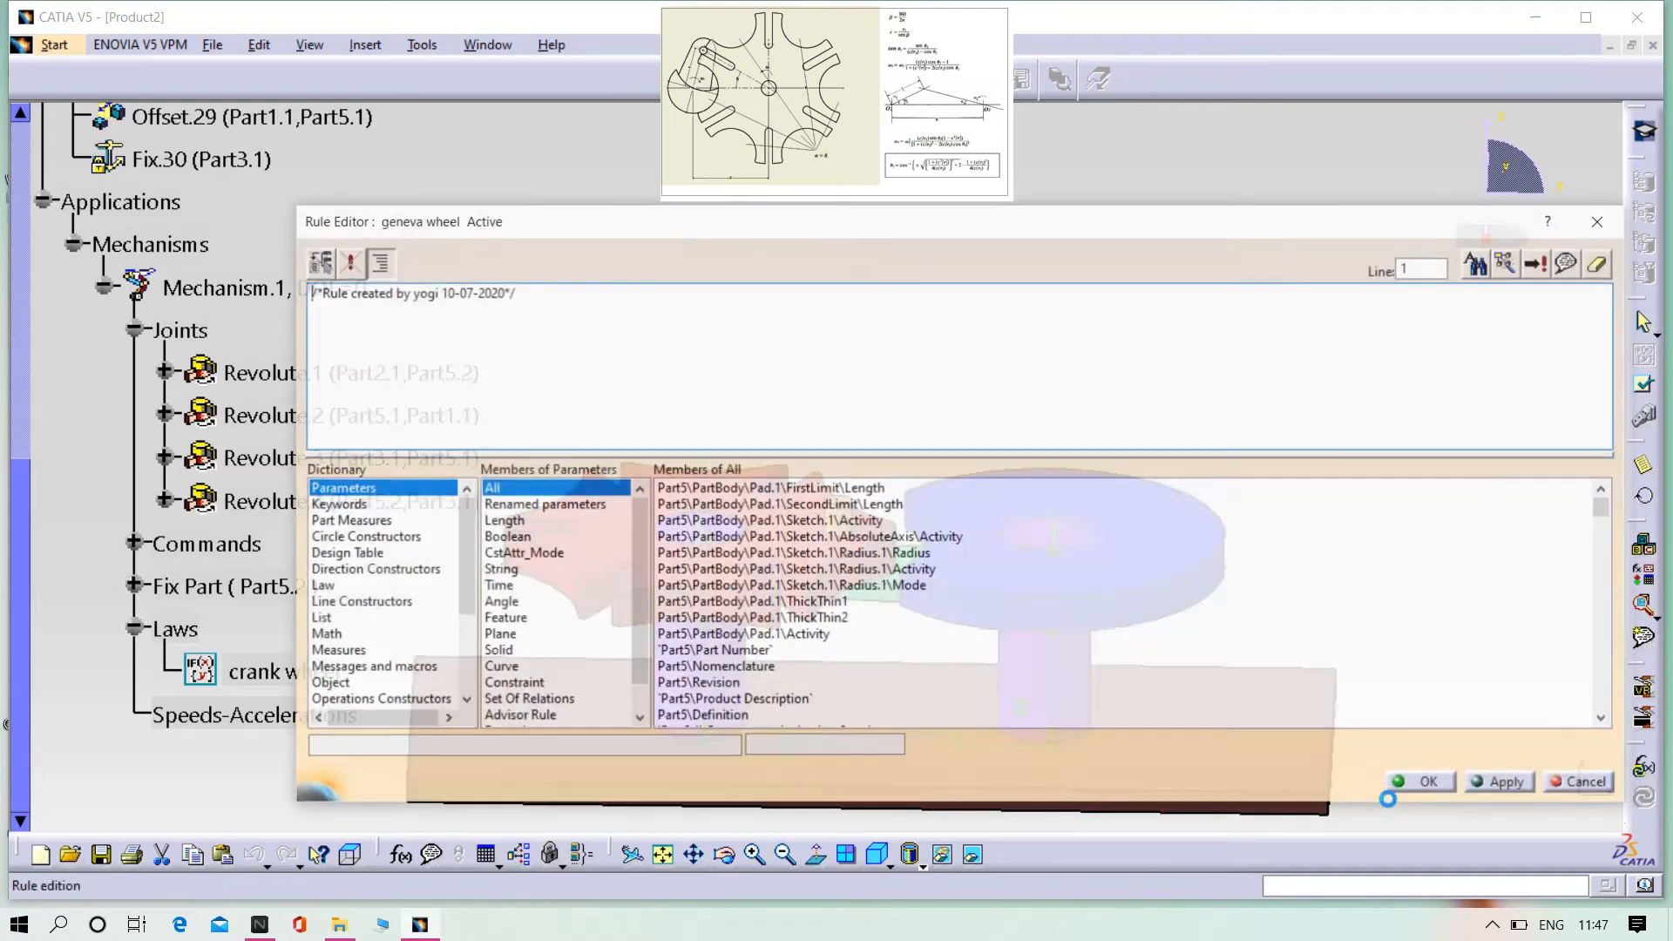
# Step: Begin the geneva wheel rule by setting Mechanism.1\Commands\Command.2\Angle equal to an asin expression containing sin
pyautogui.click(540, 298)
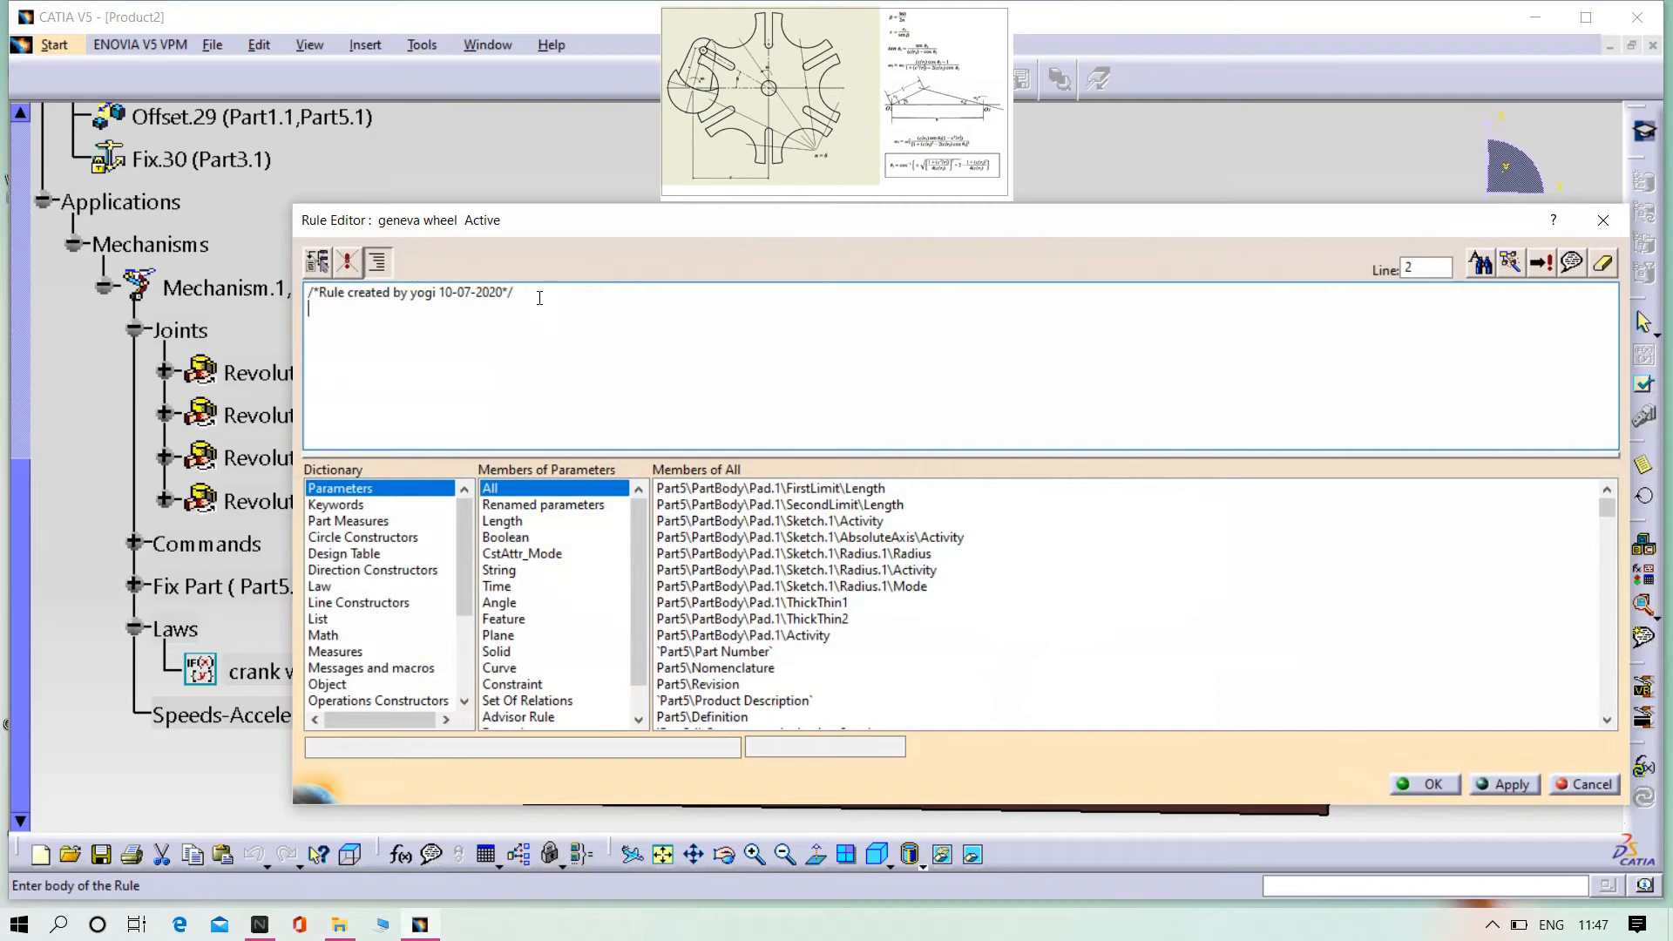
pyautogui.click(514, 605)
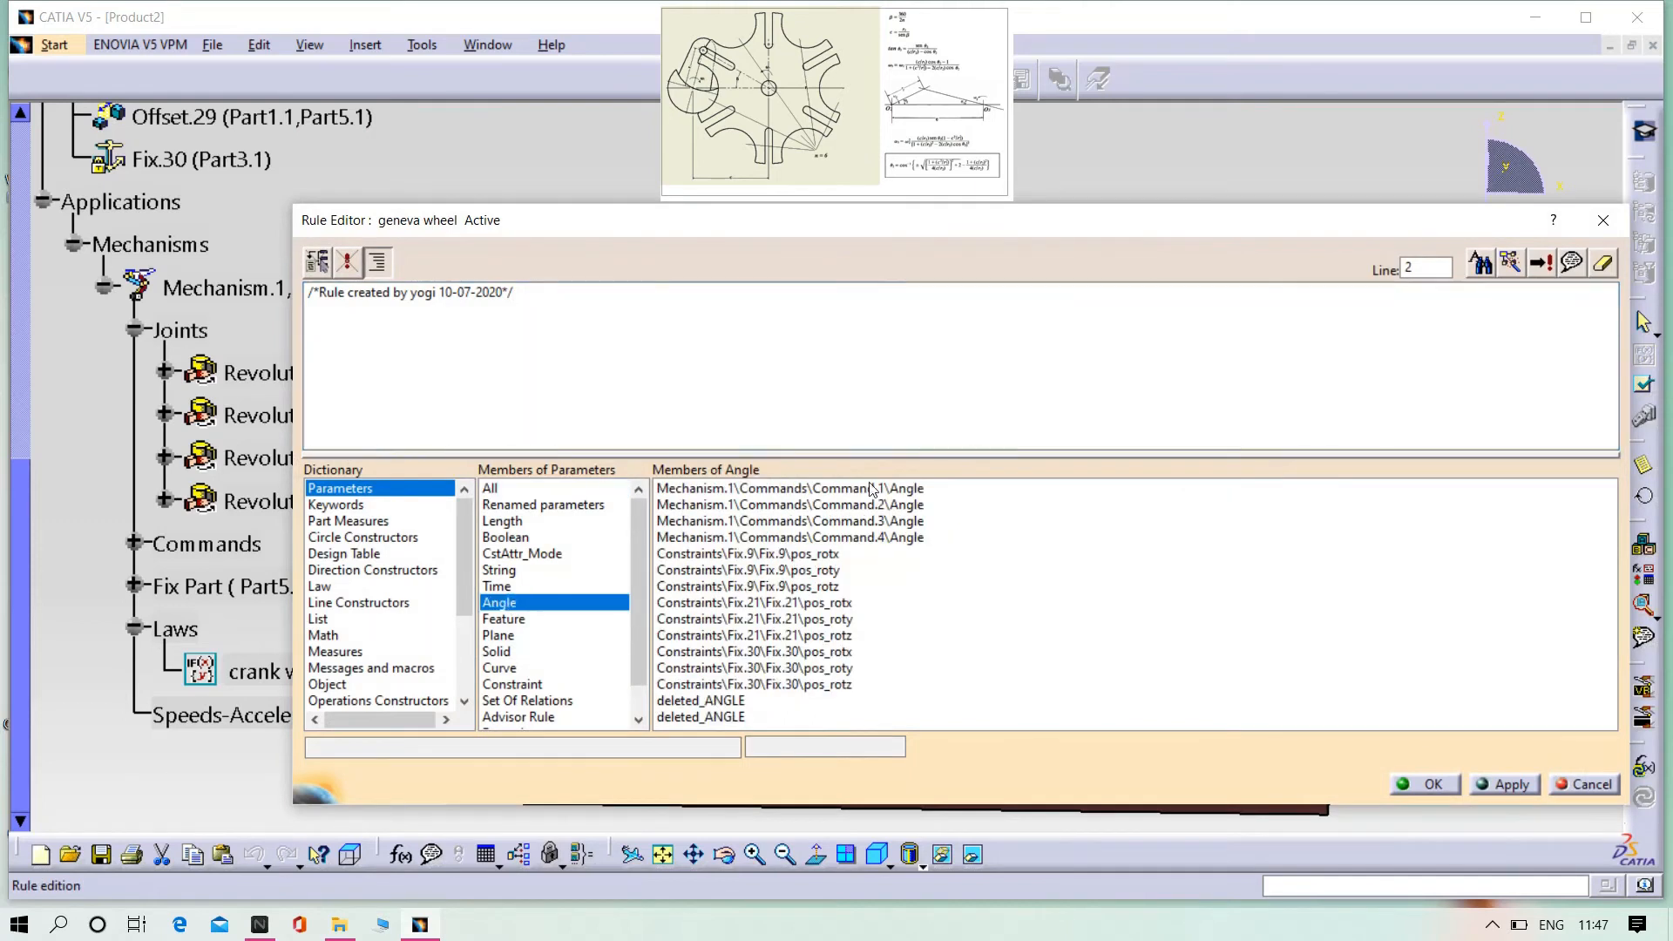
pyautogui.doubleClick(795, 508)
pyautogui.write('=')
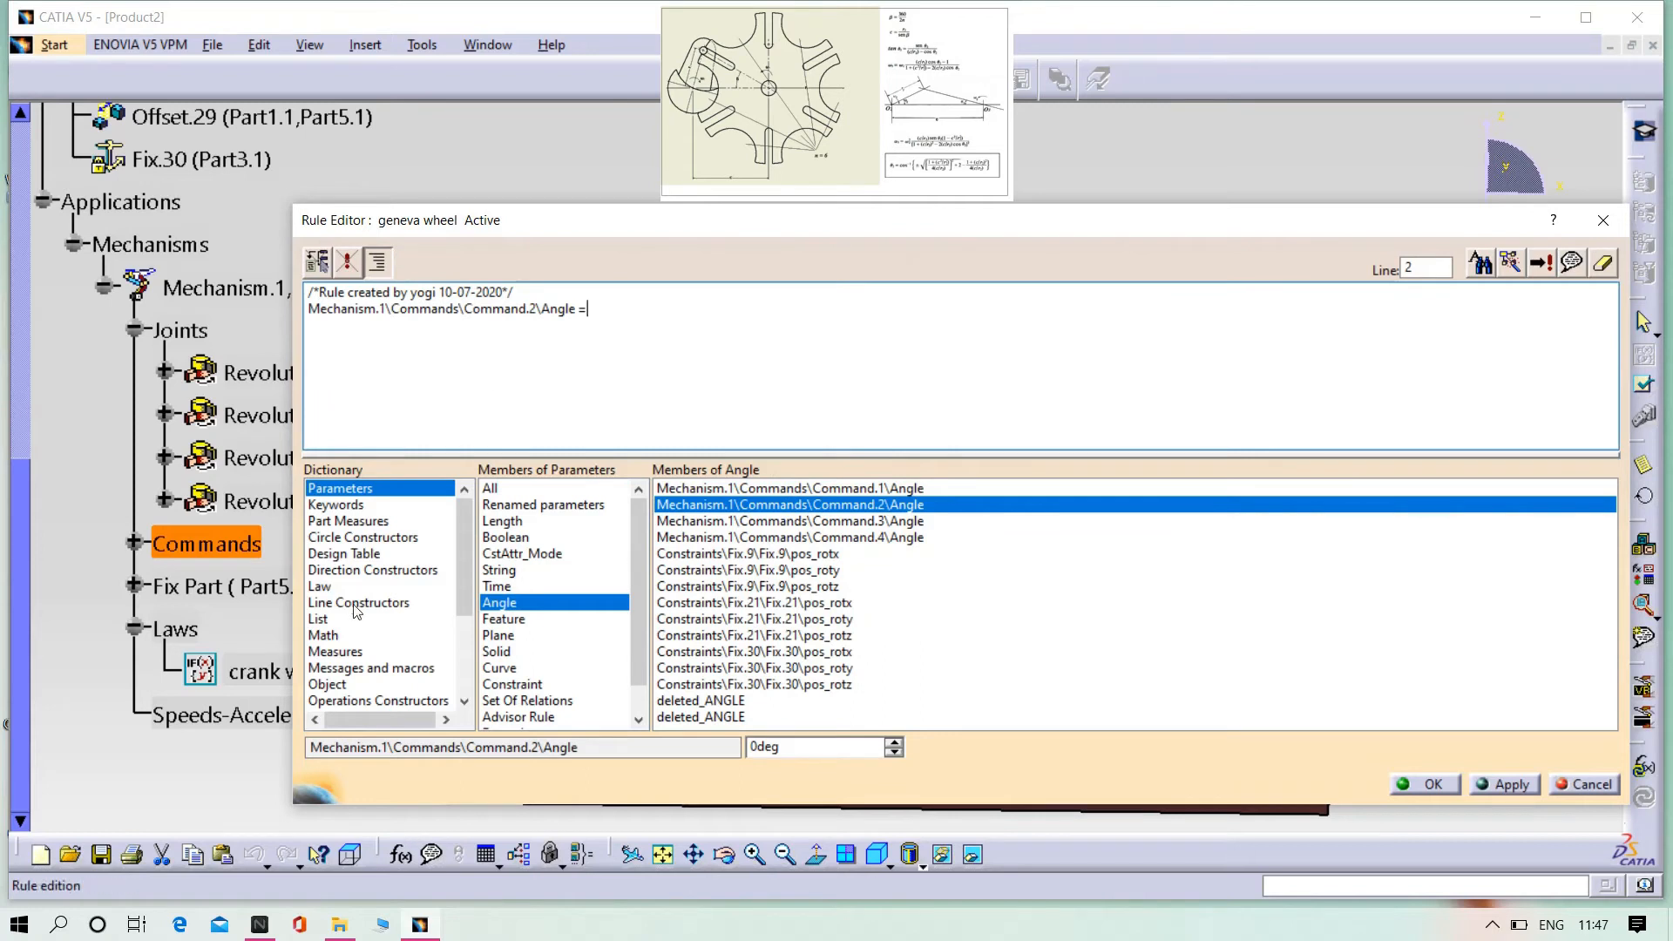
pyautogui.click(329, 636)
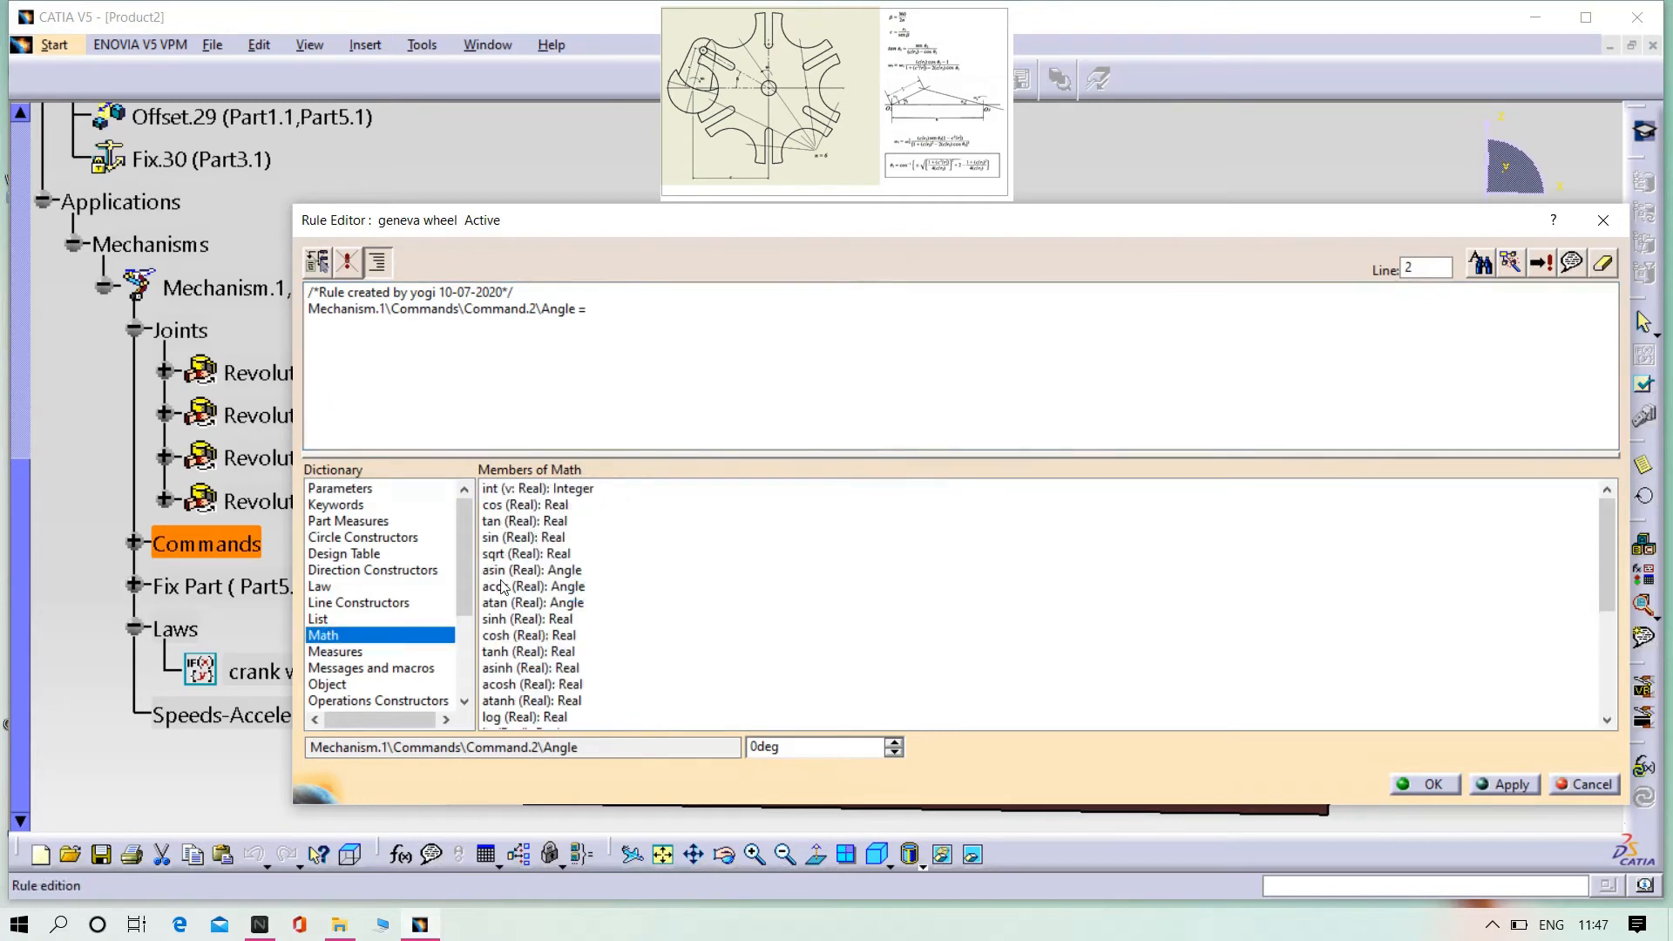
pyautogui.doubleClick(503, 571)
pyautogui.write('sin(sin')
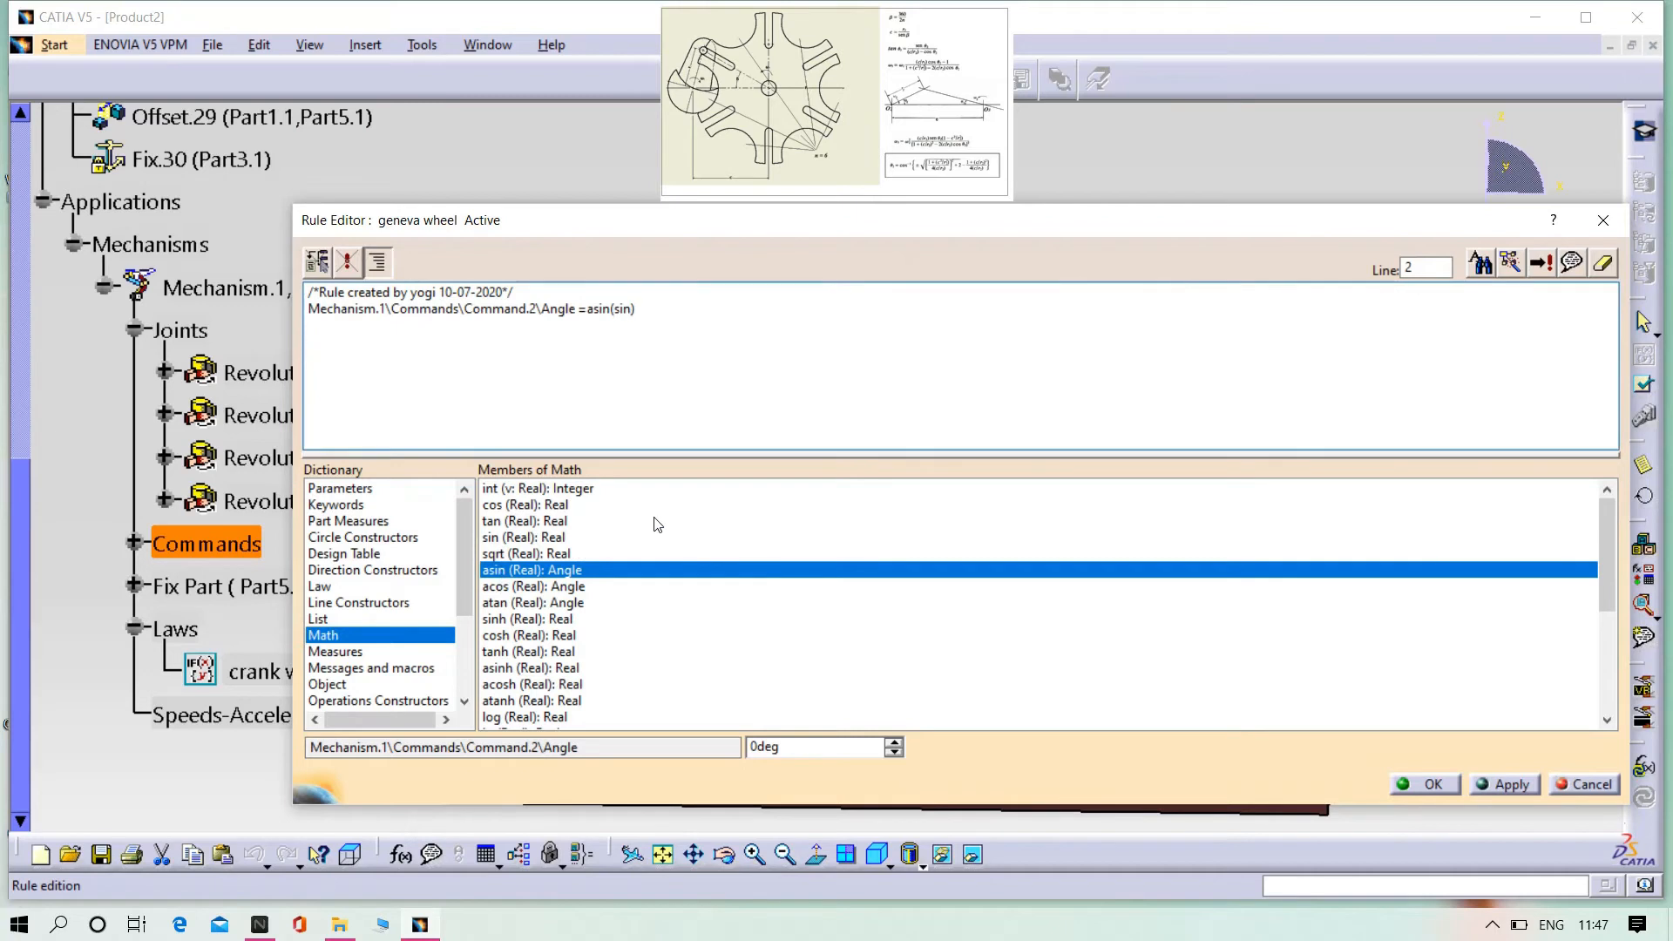
# Step: Insert Mechanism.1\Commands\Command.1\Angle as the argument of the inner sin and start a parenthesised divisor after it
pyautogui.click(335, 507)
pyautogui.click(338, 488)
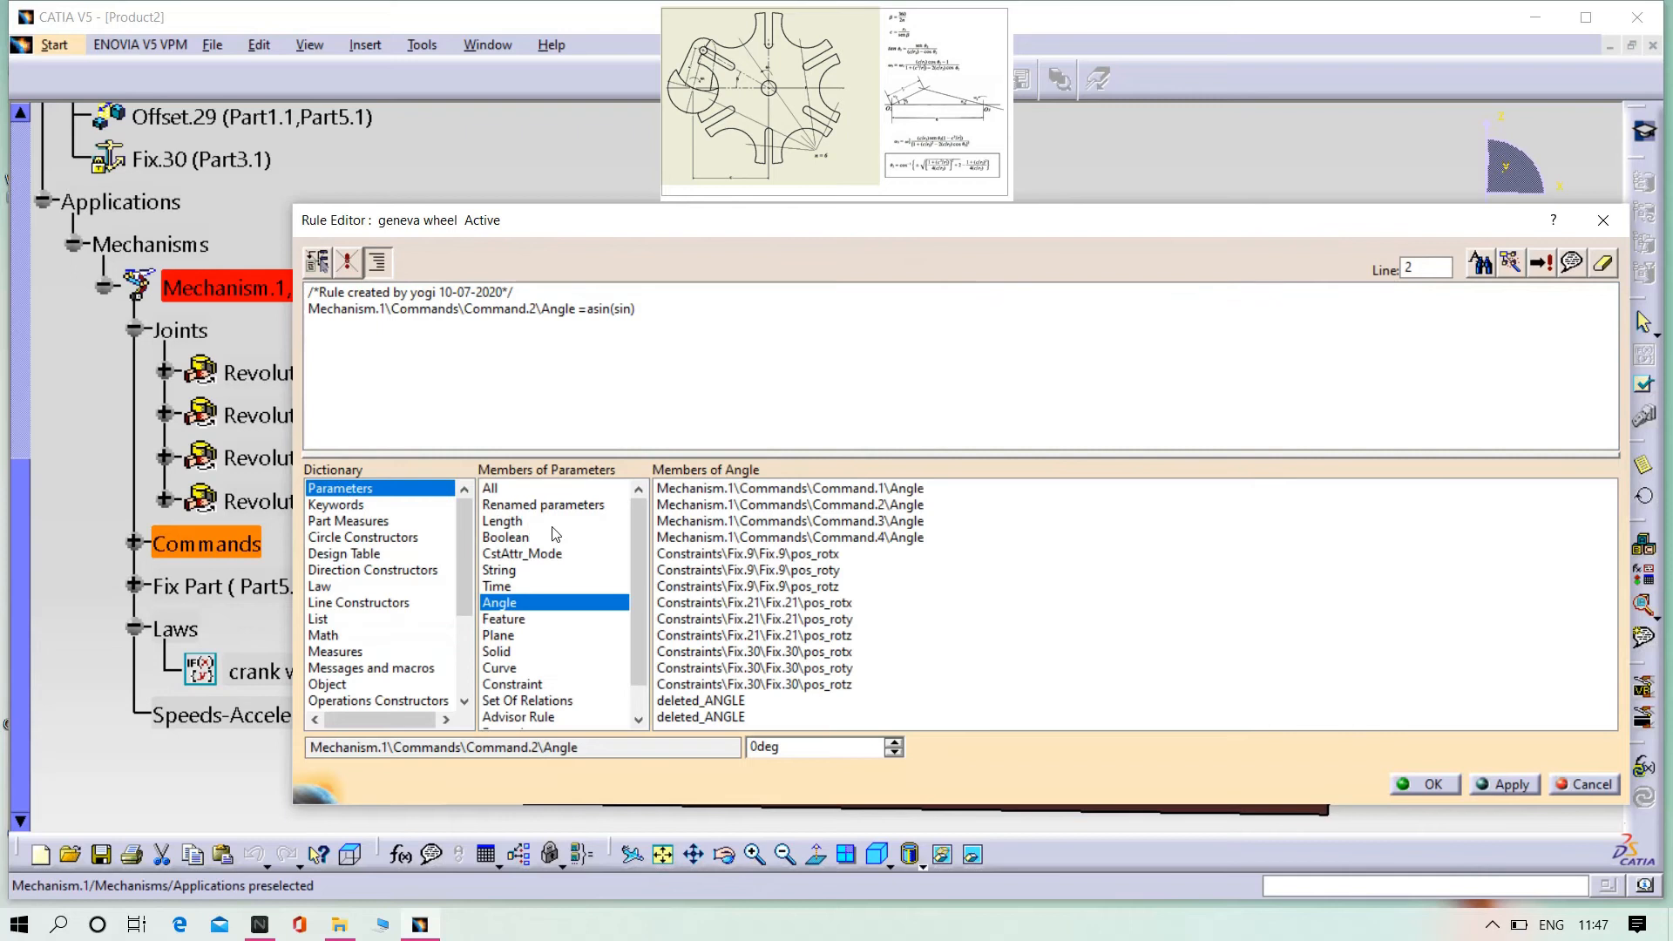
pyautogui.doubleClick(749, 489)
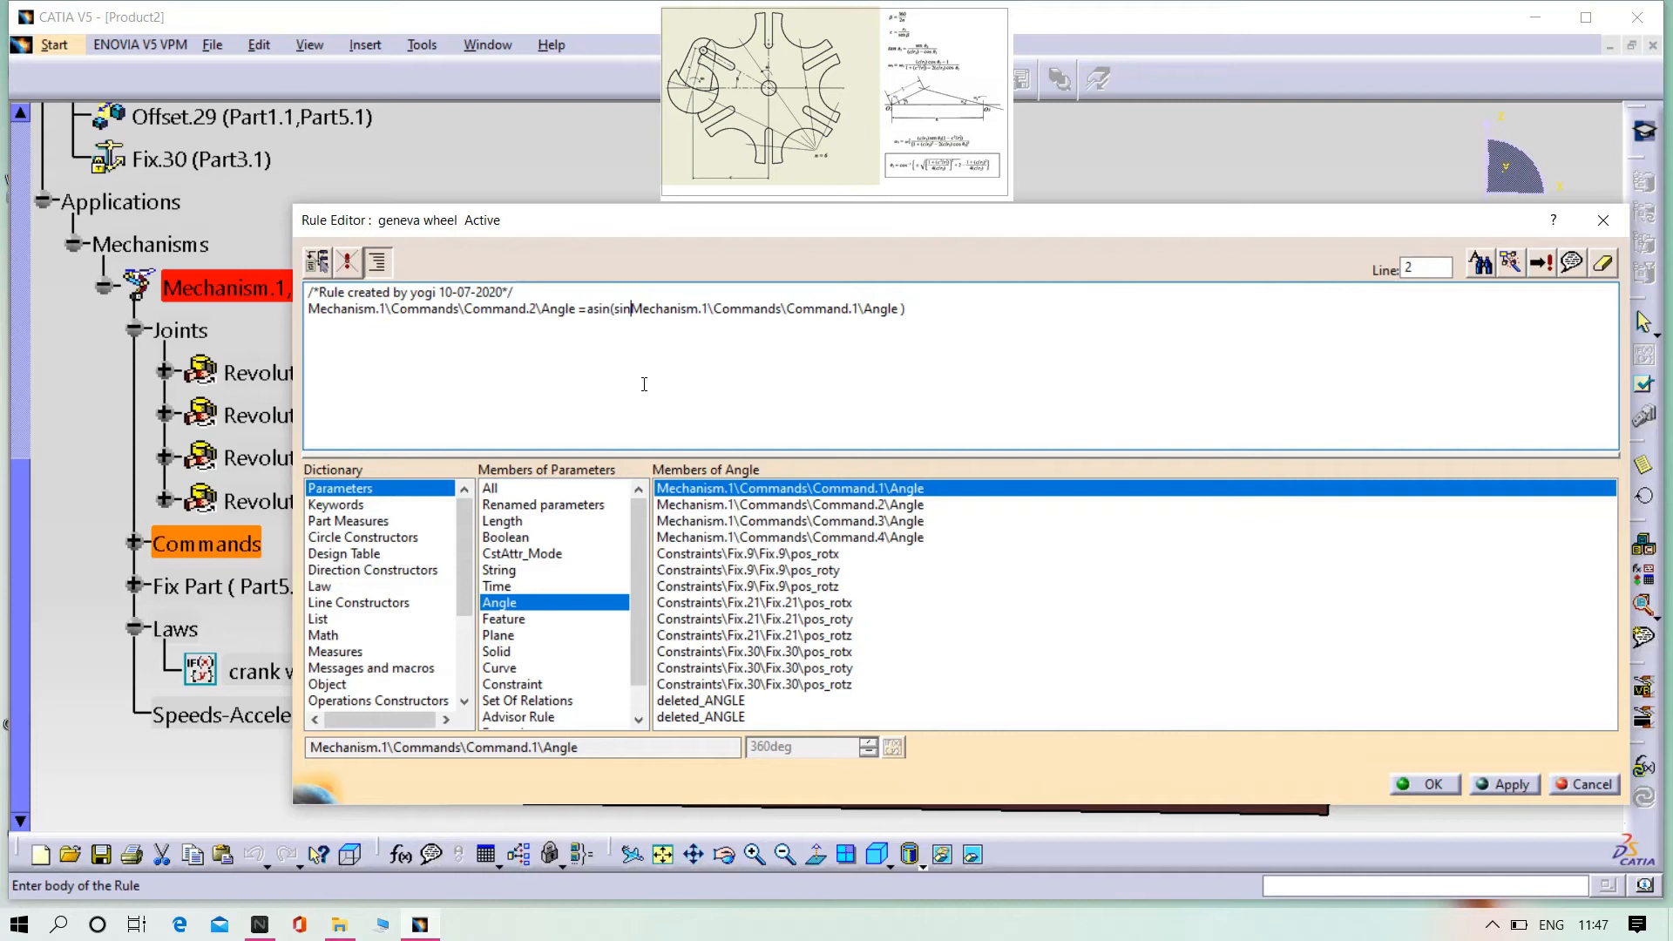
pyautogui.write('(')
pyautogui.click(946, 330)
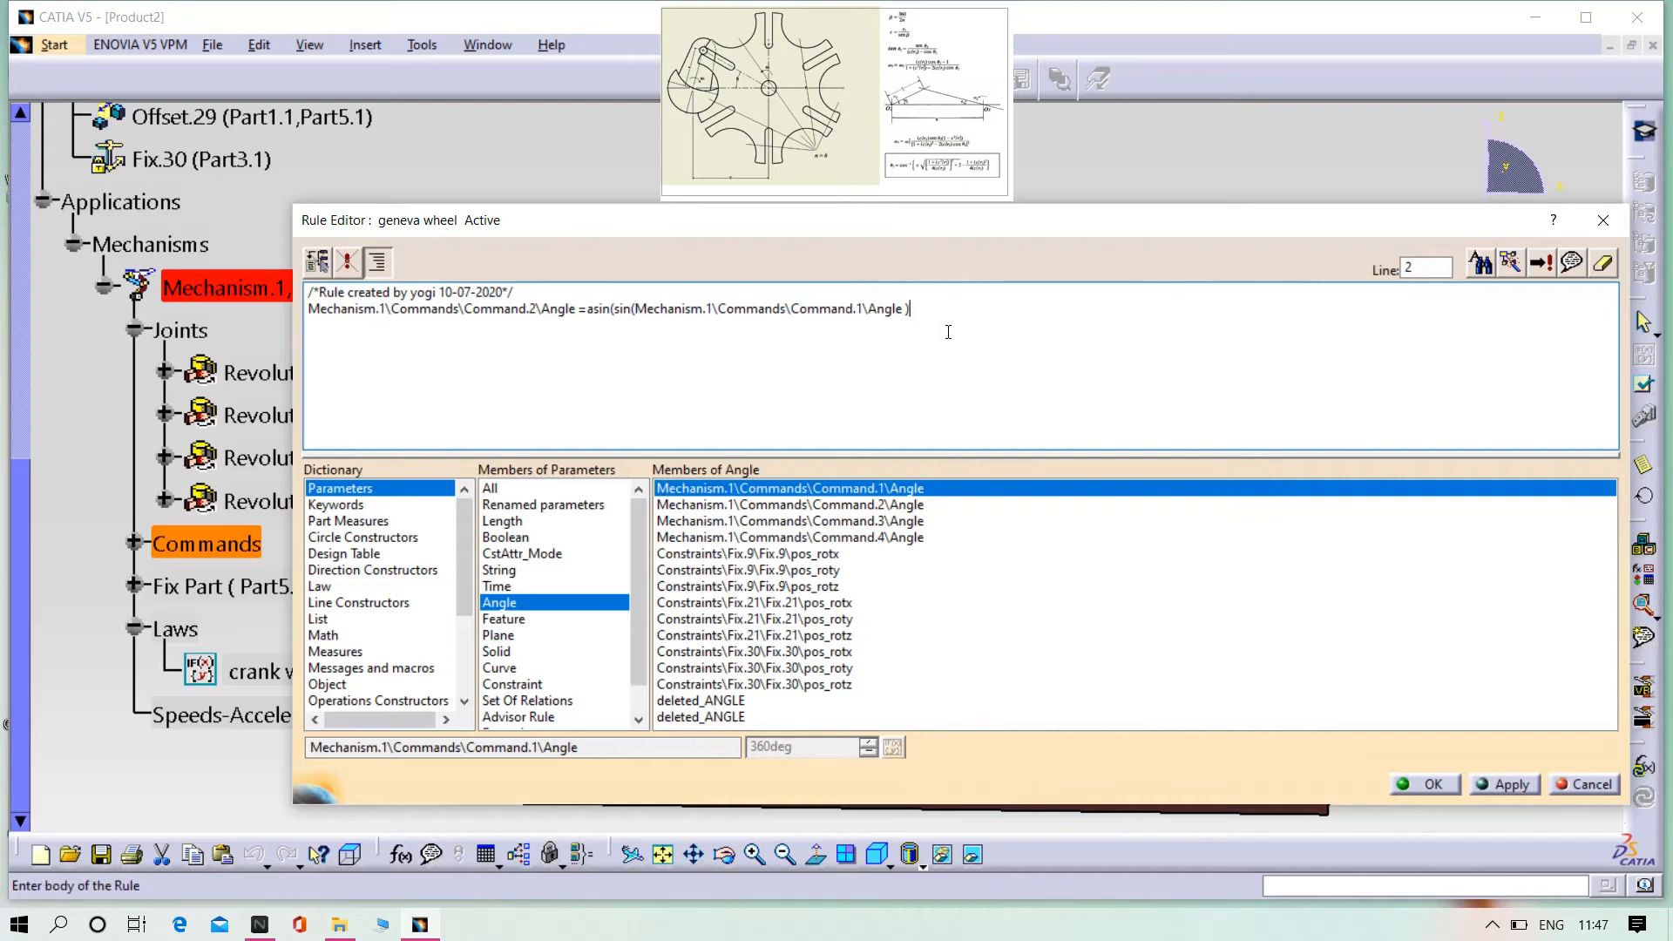
pyautogui.write('/(')
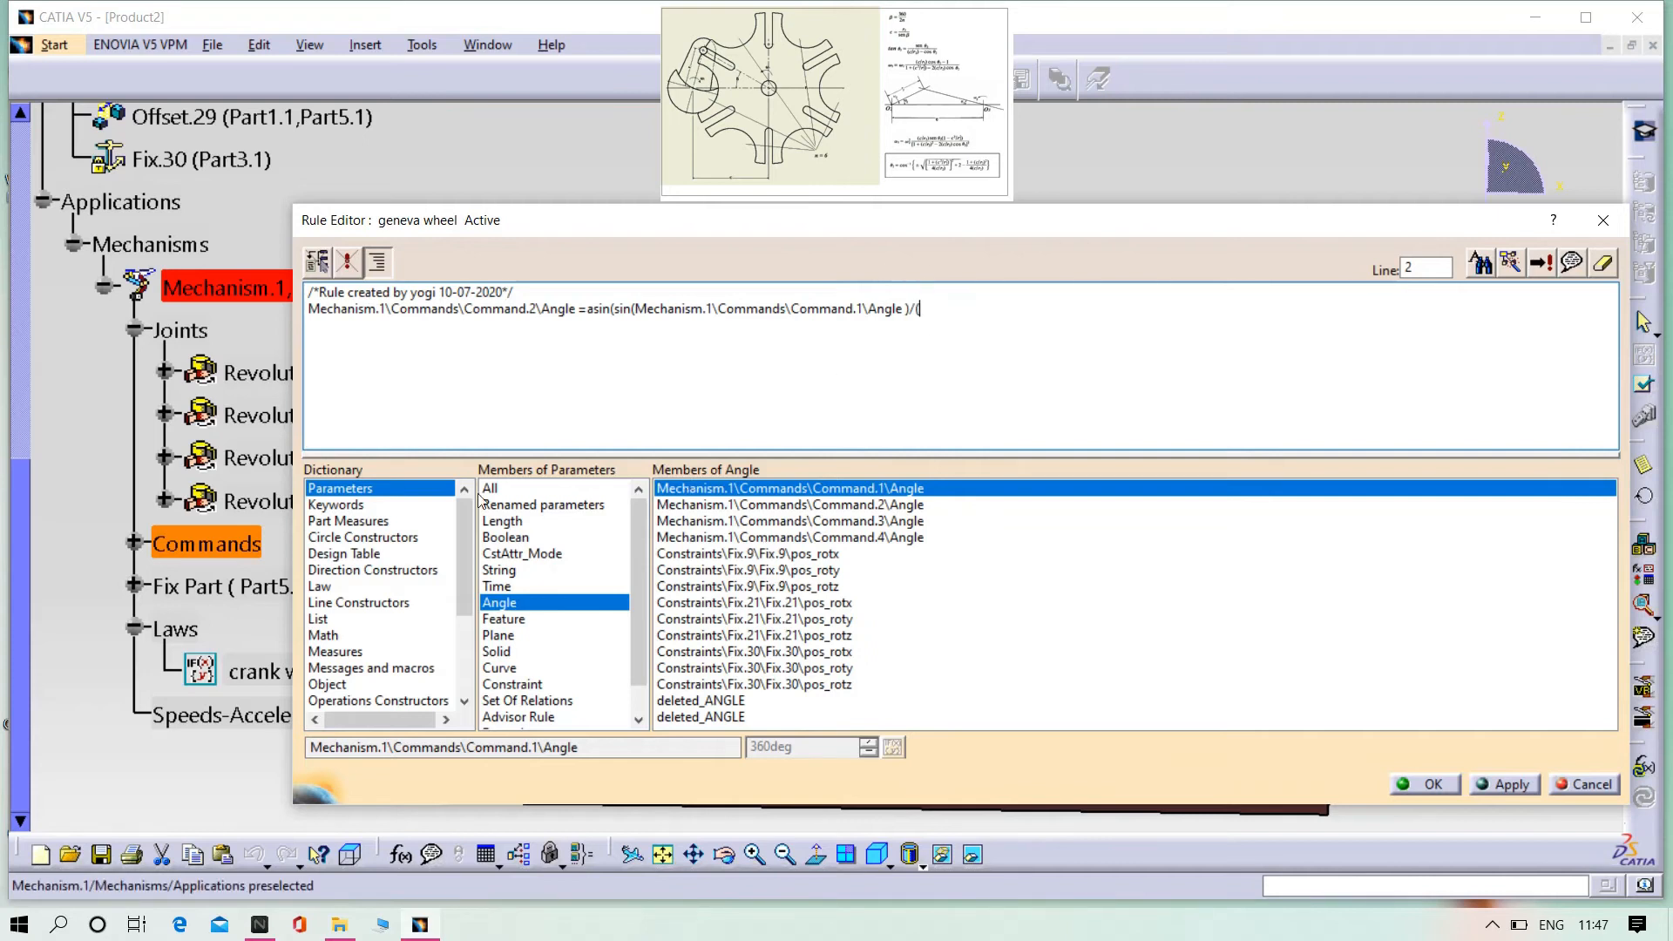
# Step: Fill the start of the divisor with the renamed parameters c distance / cank readis
pyautogui.click(505, 503)
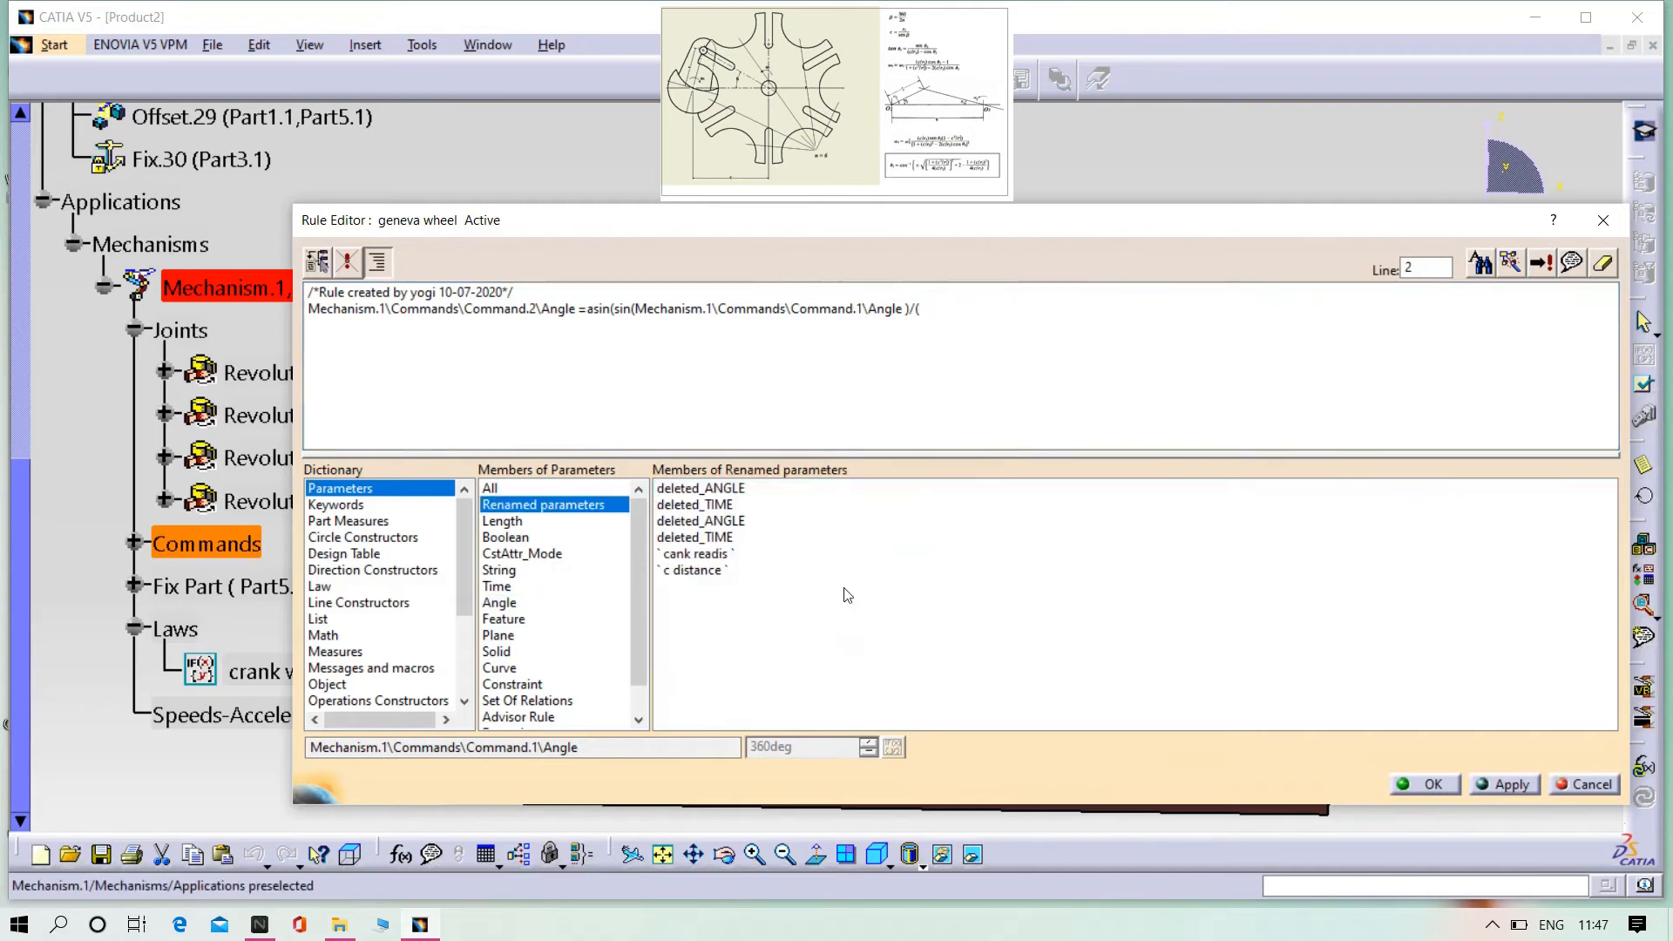
pyautogui.doubleClick(704, 571)
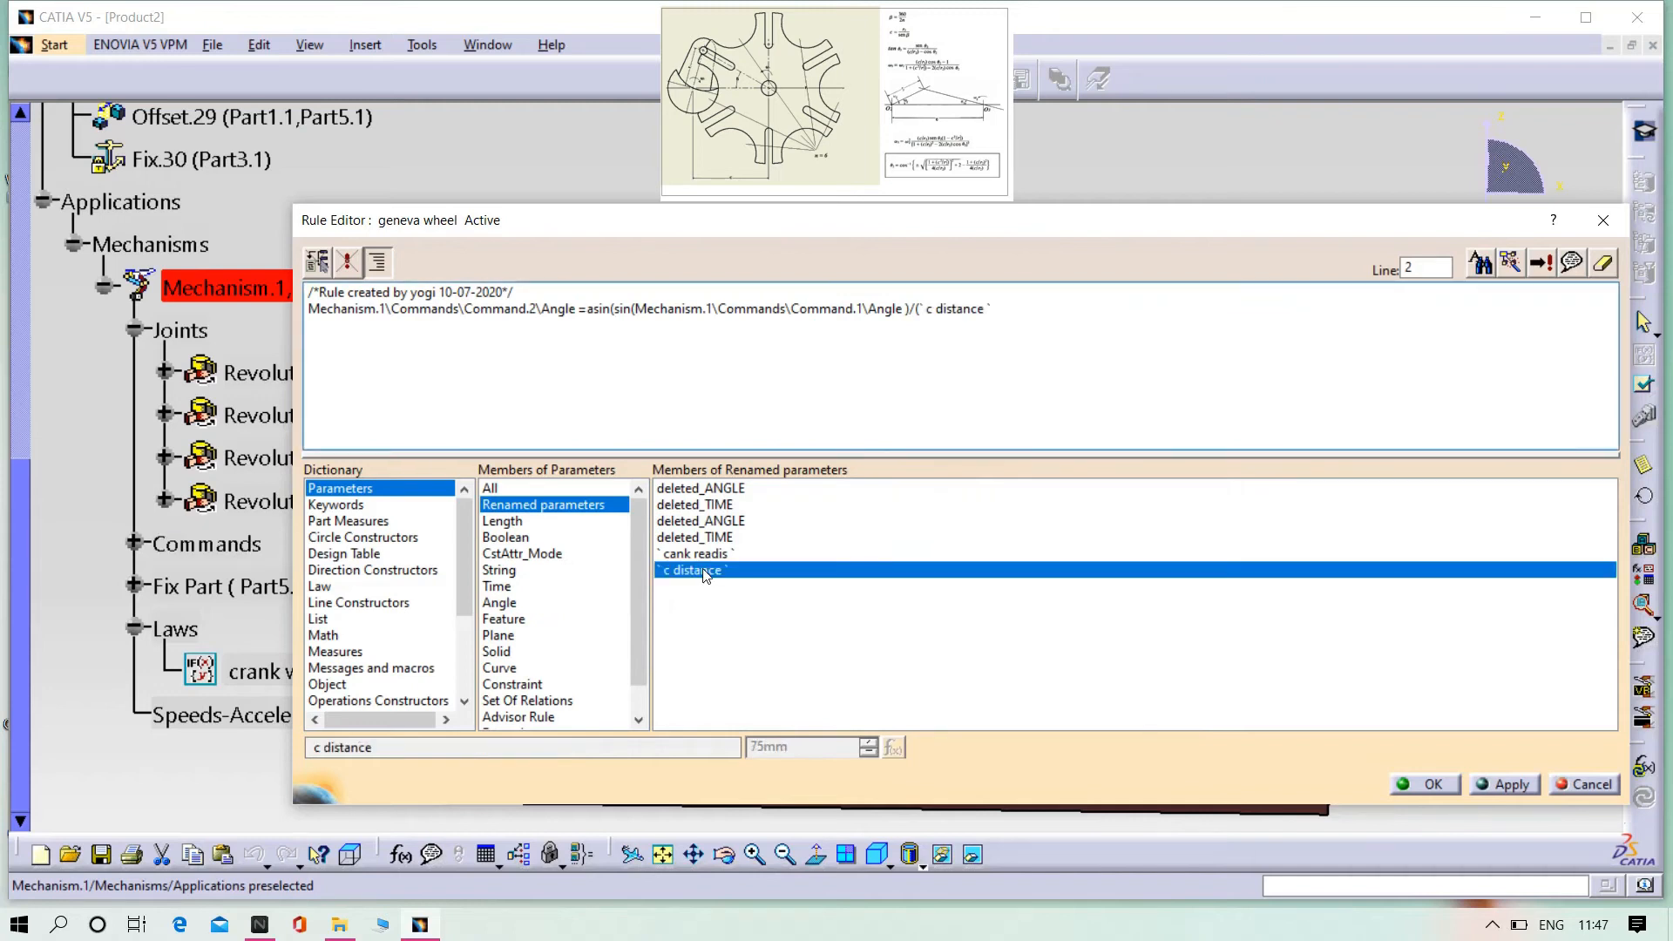
pyautogui.doubleClick(695, 555)
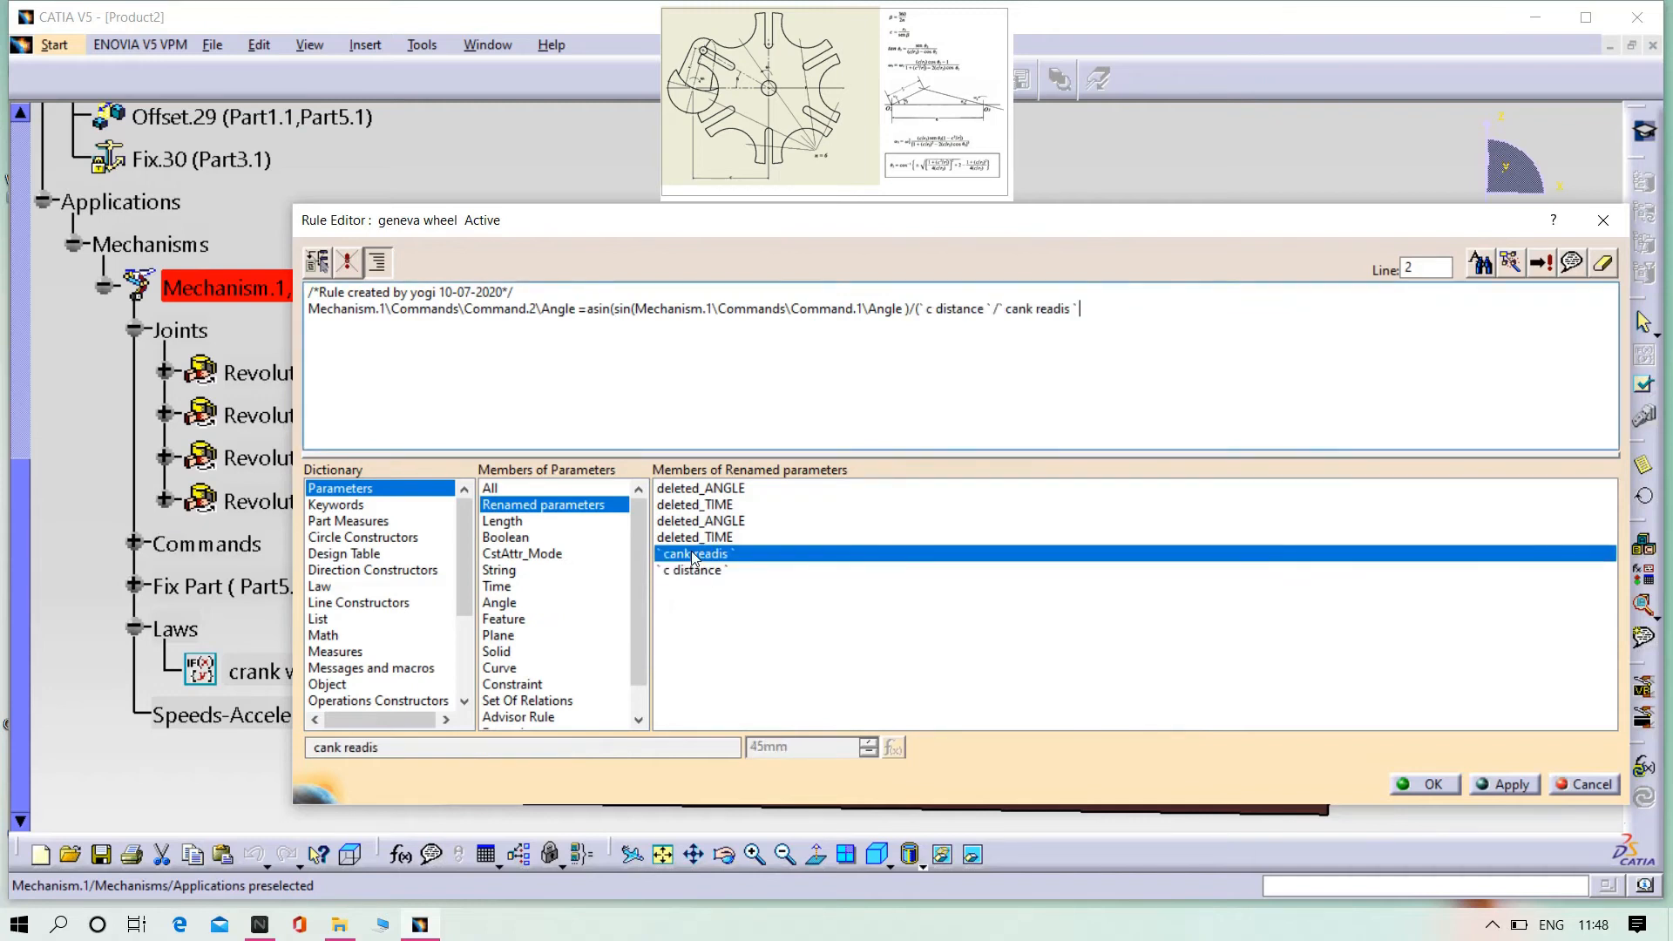
# Step: Complete the divisor with -cos(Mechanism.1\Commands\Command.1\Angle), close all parentheses and apply the geneva wheel rule
pyautogui.write('-c0')
pyautogui.press('BackSpace')
pyautogui.press('BackSpace')
pyautogui.press('BackSpace')
pyautogui.write('cos(')
pyautogui.click(499, 603)
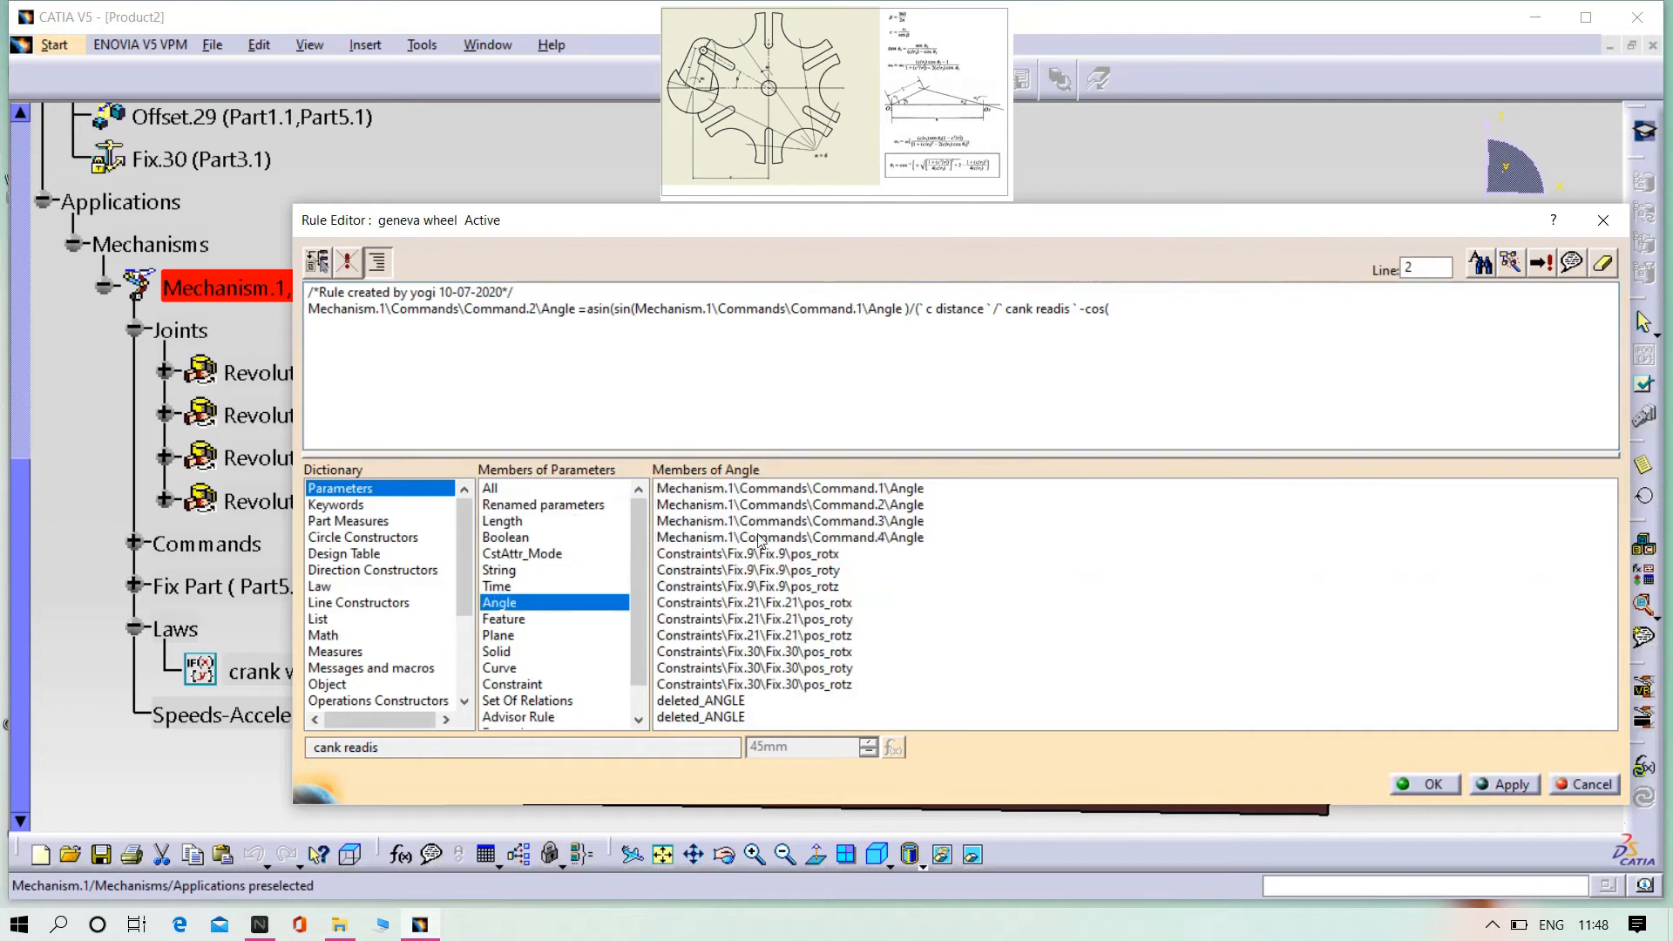
pyautogui.doubleClick(772, 491)
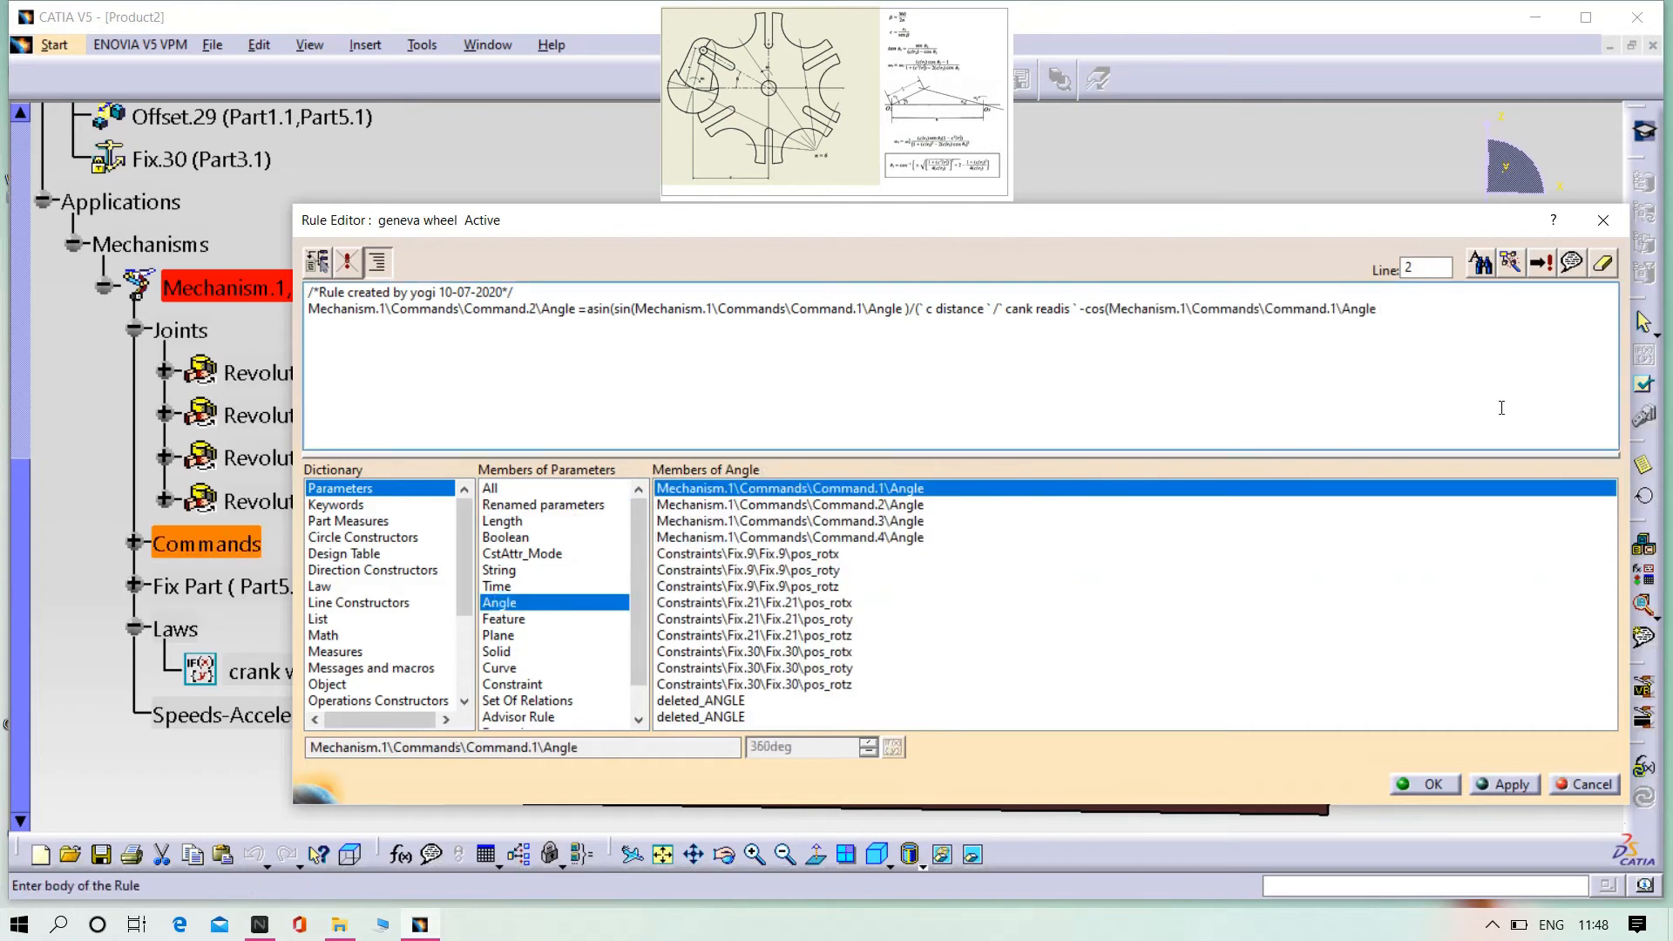
pyautogui.write(')) )')
pyautogui.click(1508, 785)
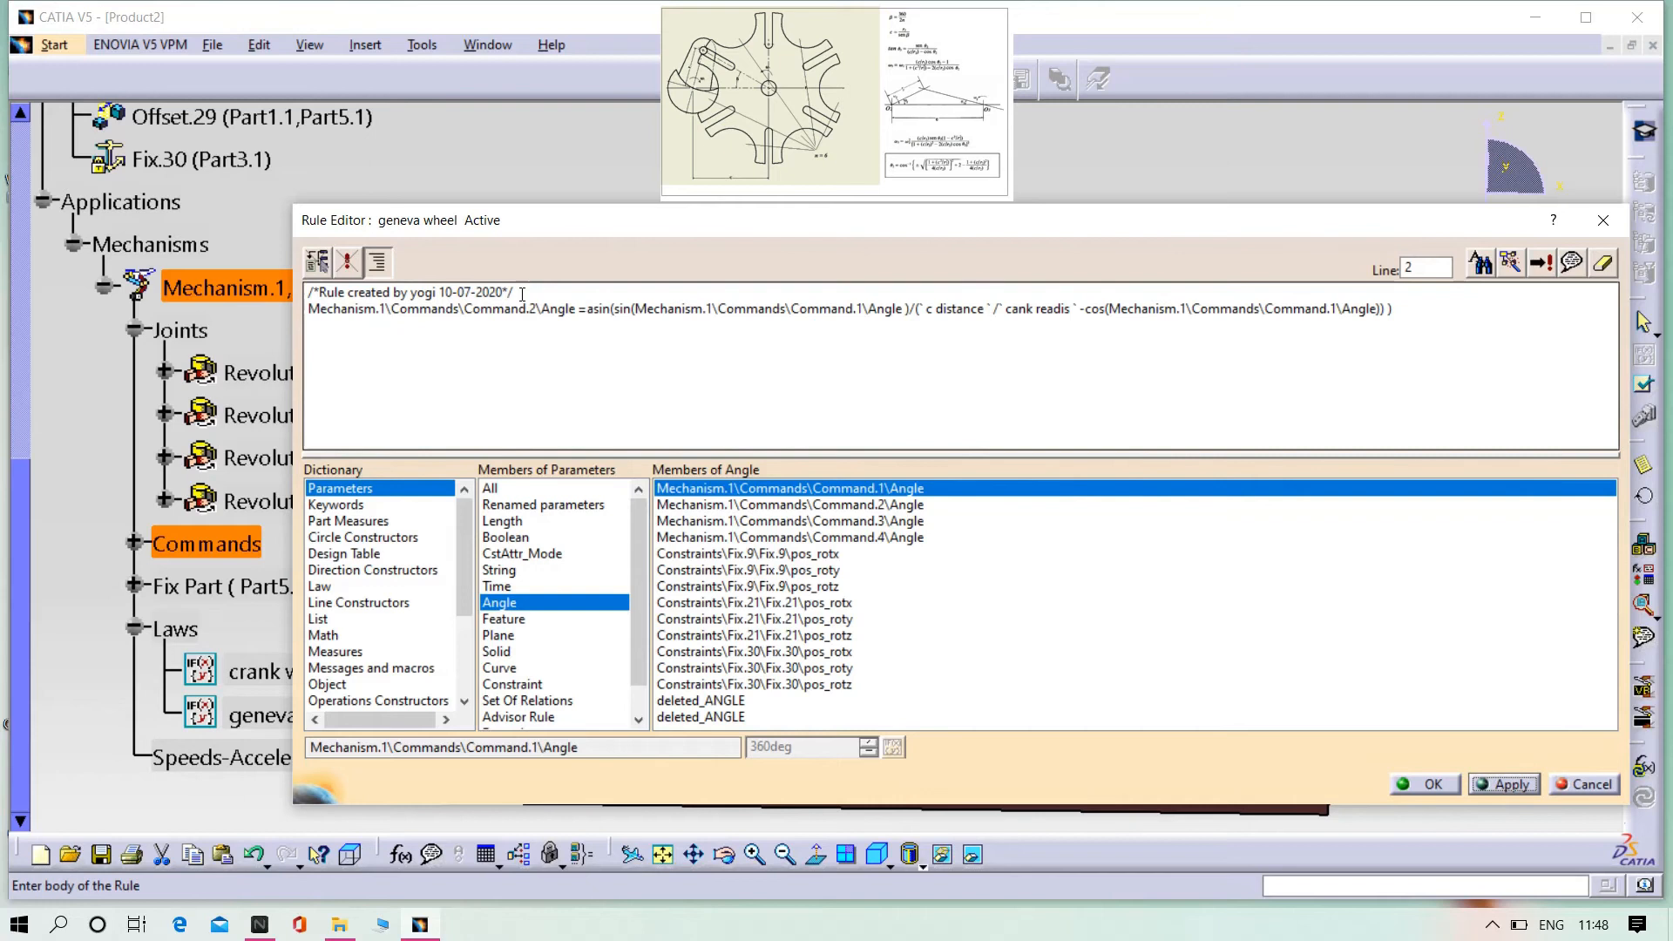
# Step: Insert the condition if Mechanism.1\KINTime <=20s on a line above the Command.2 angle formula
pyautogui.press('Return')
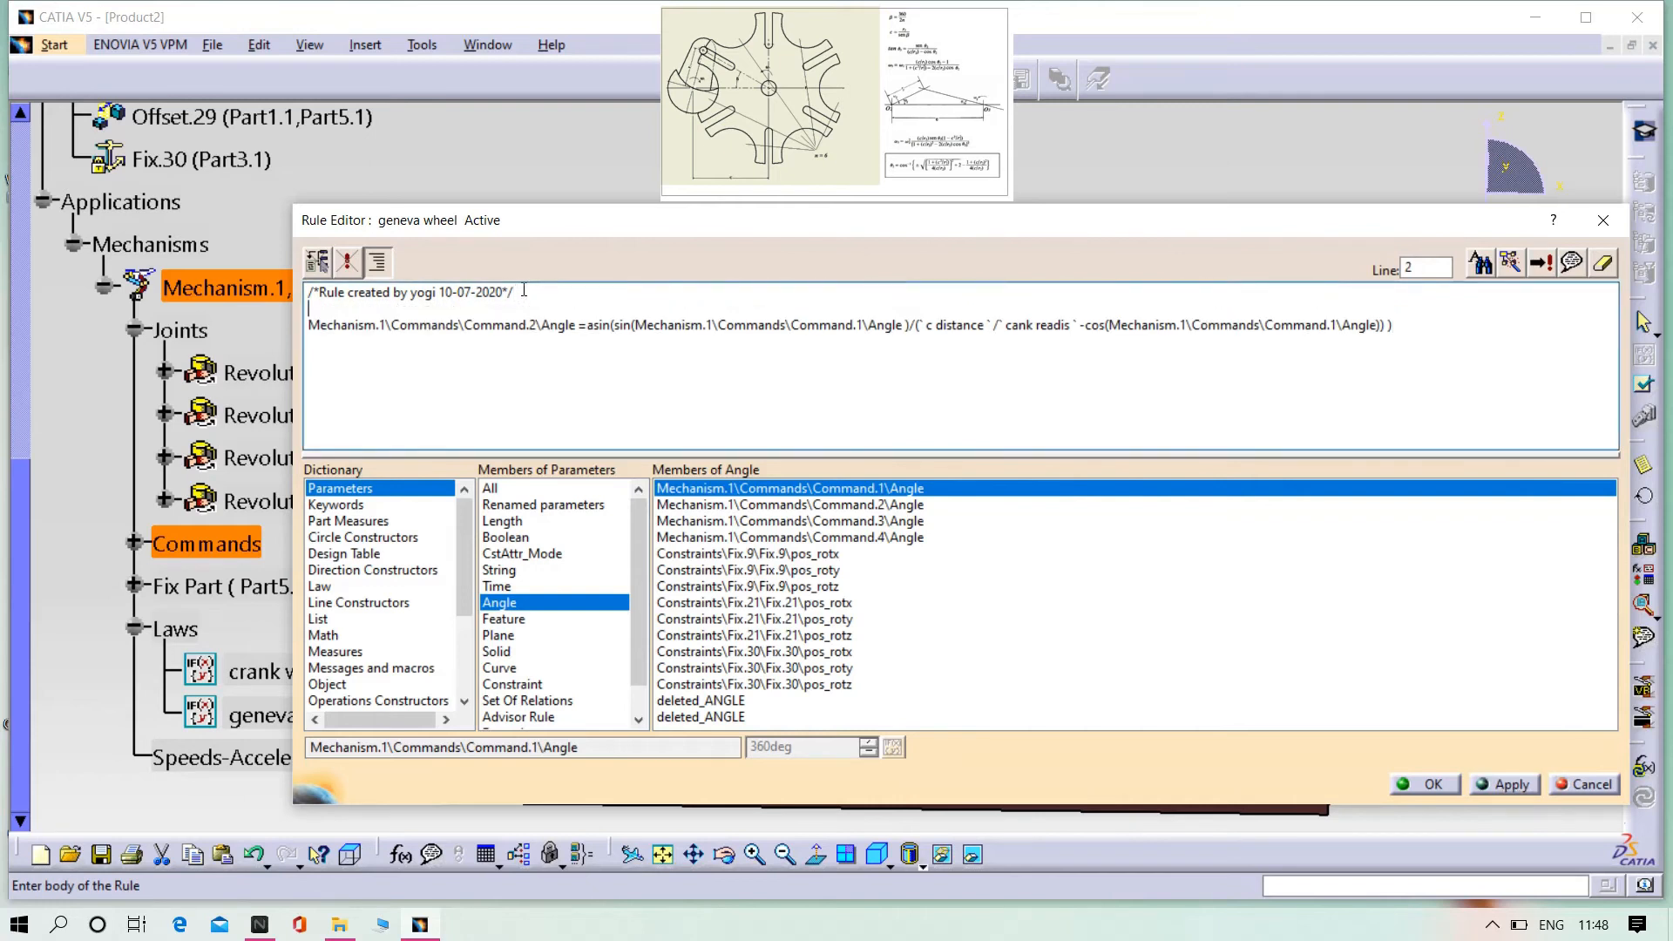
pyautogui.write('if')
pyautogui.click(516, 587)
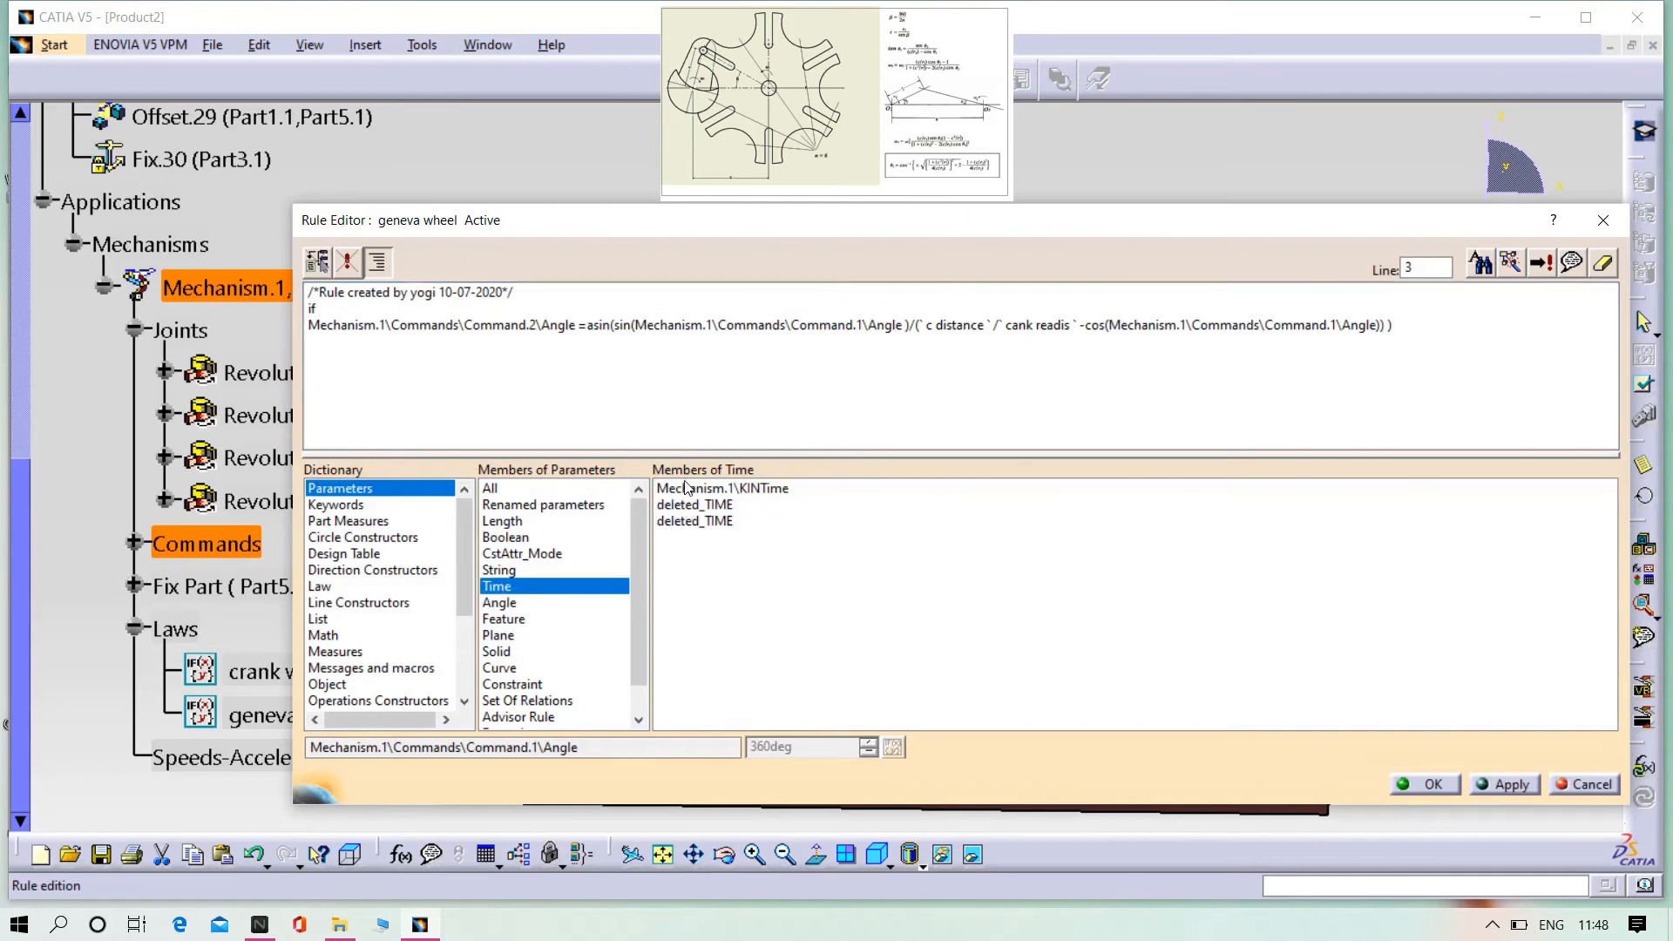
pyautogui.doubleClick(690, 488)
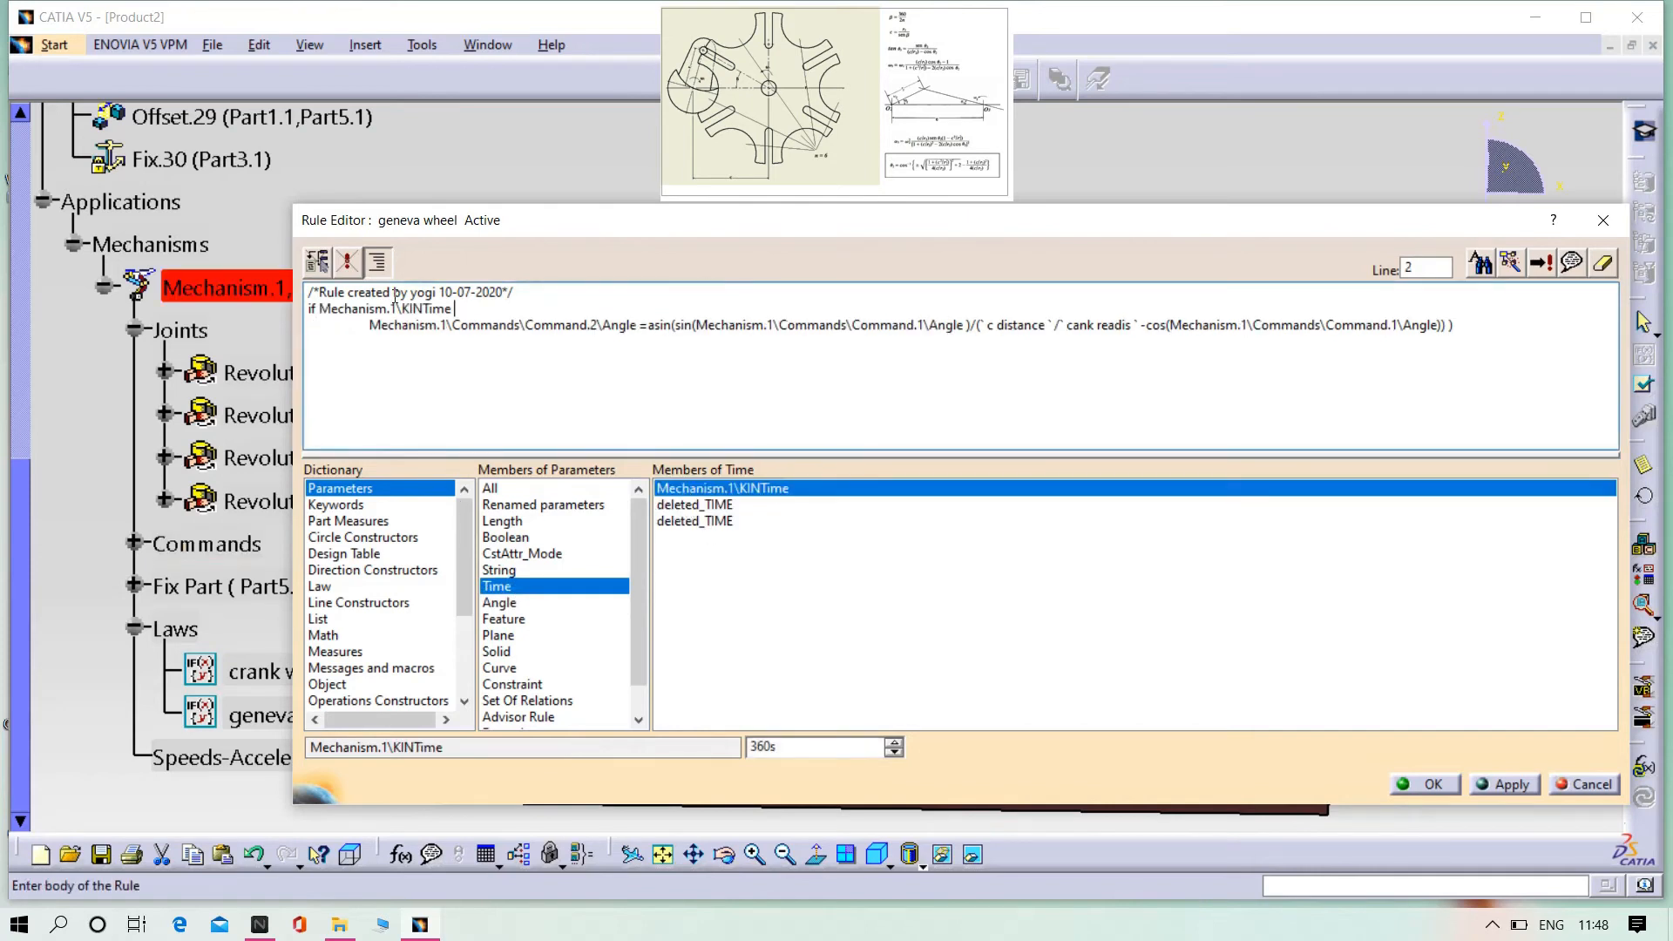
pyautogui.write('+')
pyautogui.press('BackSpace')
pyautogui.write('=')
pyautogui.press('Left')
pyautogui.write('<=20')
# Step: Add an else branch in braces below the formula, containing Mechanism.1\KINTime>=340s
pyautogui.press('Return')
pyautogui.write('el')
pyautogui.write('se \t')
pyautogui.write('{}')
pyautogui.doubleClick(674, 489)
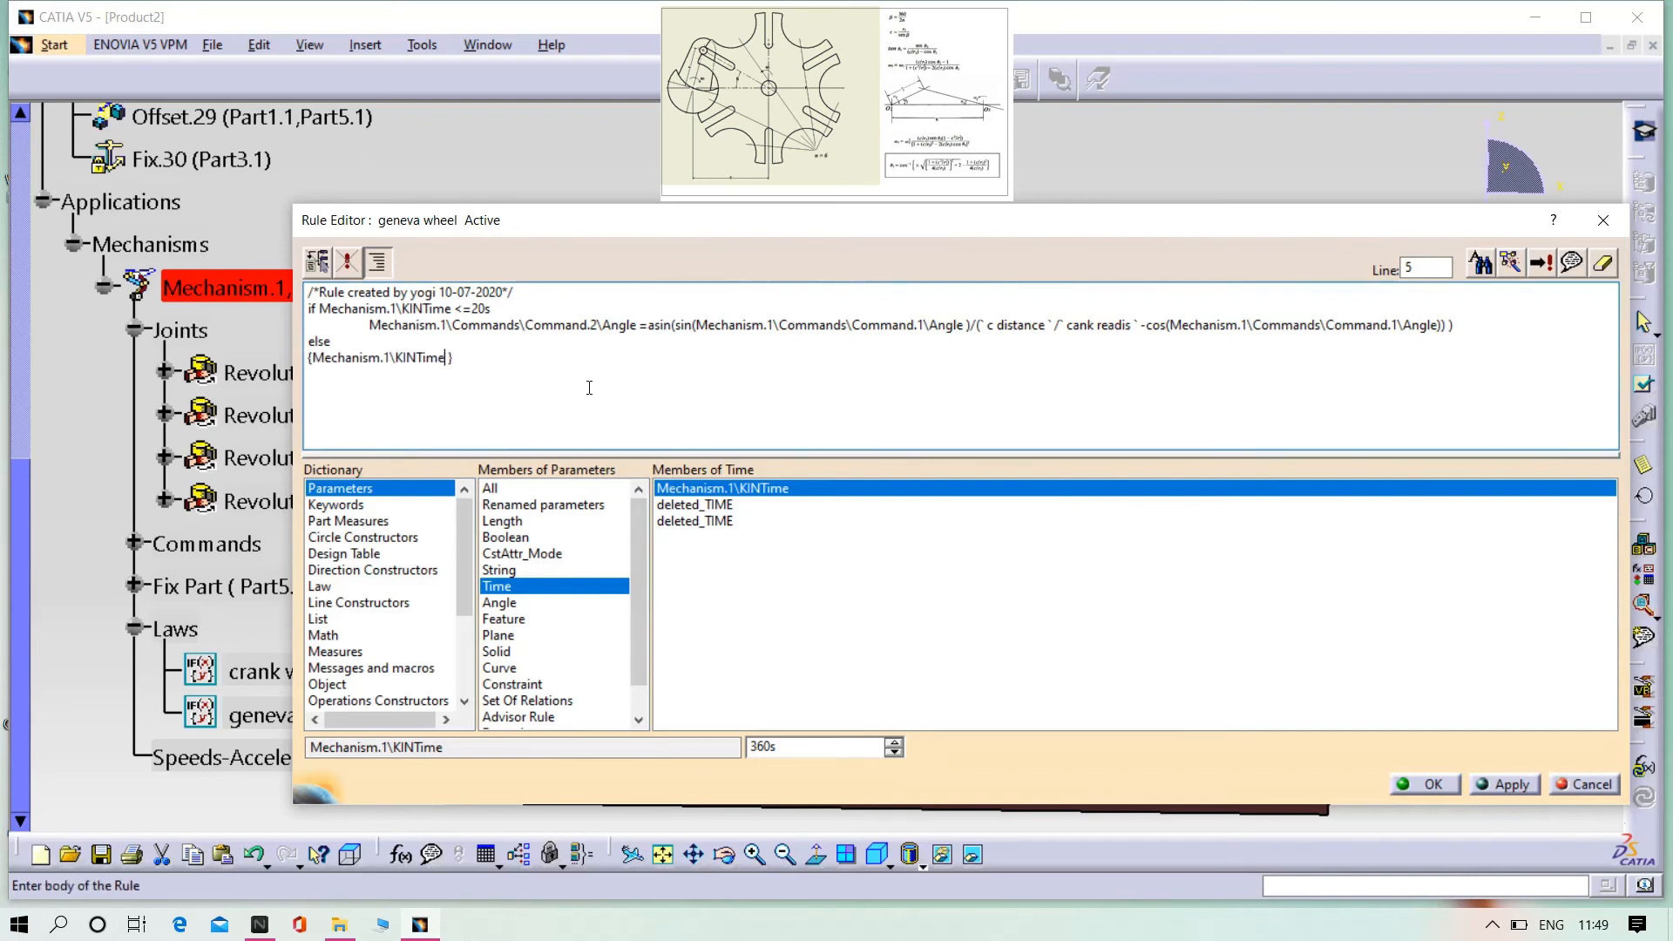
pyautogui.write('>=340s')
pyautogui.press('Return')
# Step: Copy the whole Command.2 angle formula into the else braces, put the closing brace on its own line and apply the rule
pyautogui.moveTo(369, 326); pyautogui.dragTo(707, 326)
pyautogui.click(1506, 354)
pyautogui.moveTo(1469, 325); pyautogui.dragTo(1108, 327)
pyautogui.click(1489, 335)
pyautogui.moveTo(1465, 326); pyautogui.dragTo(370, 325)
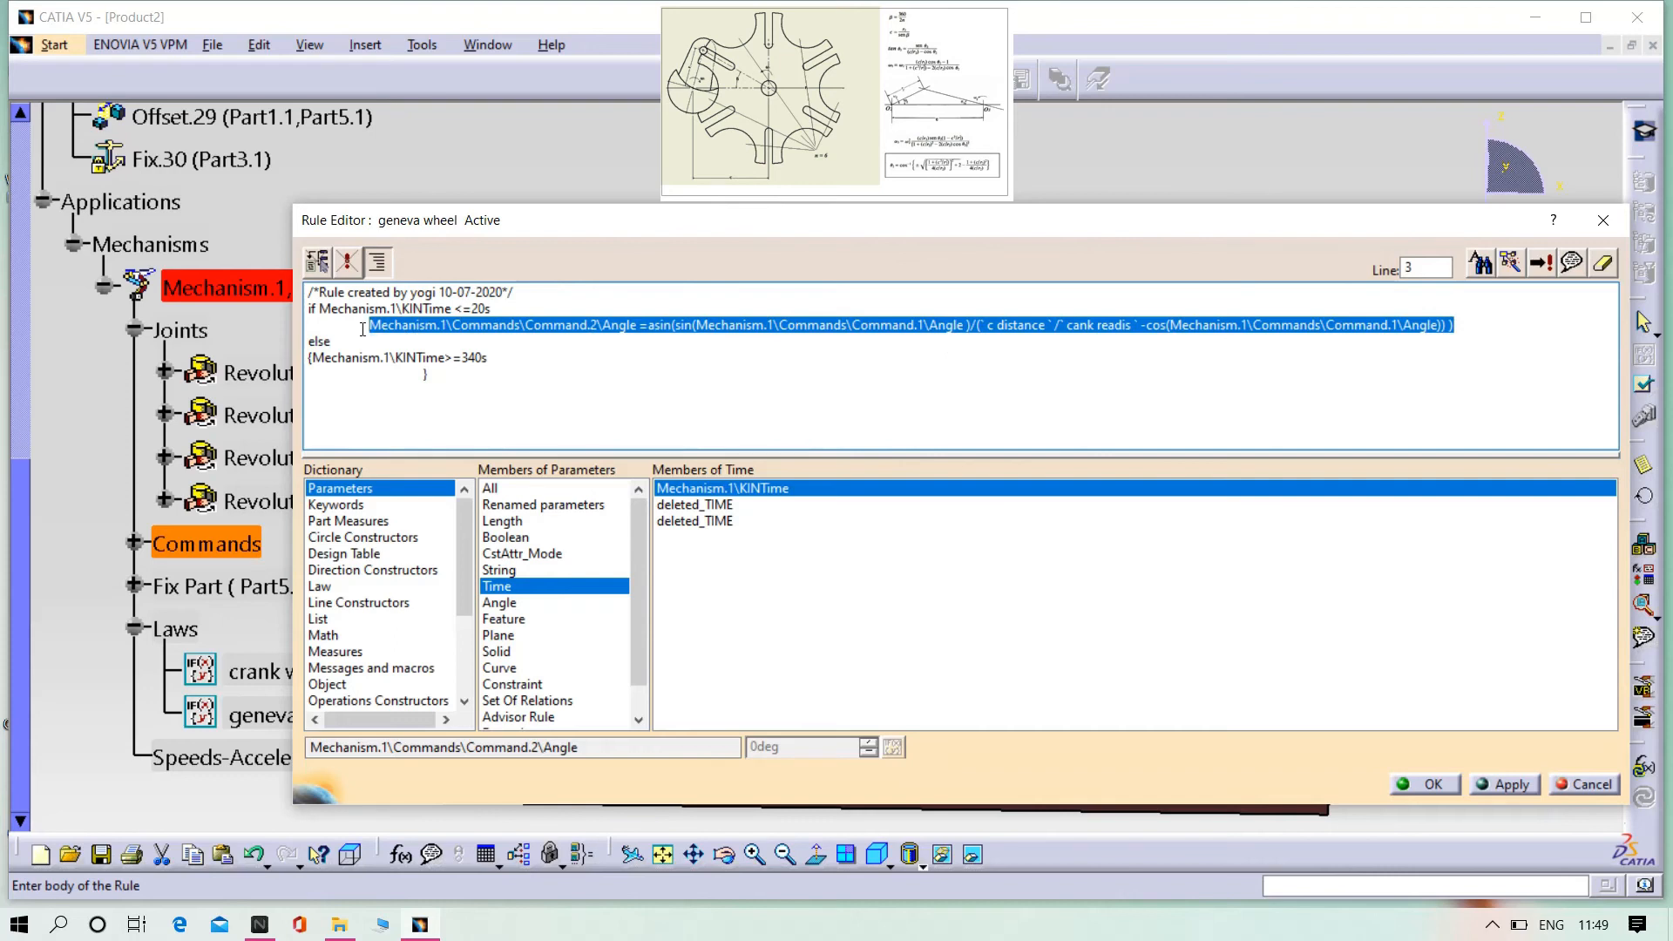
pyautogui.click(412, 376)
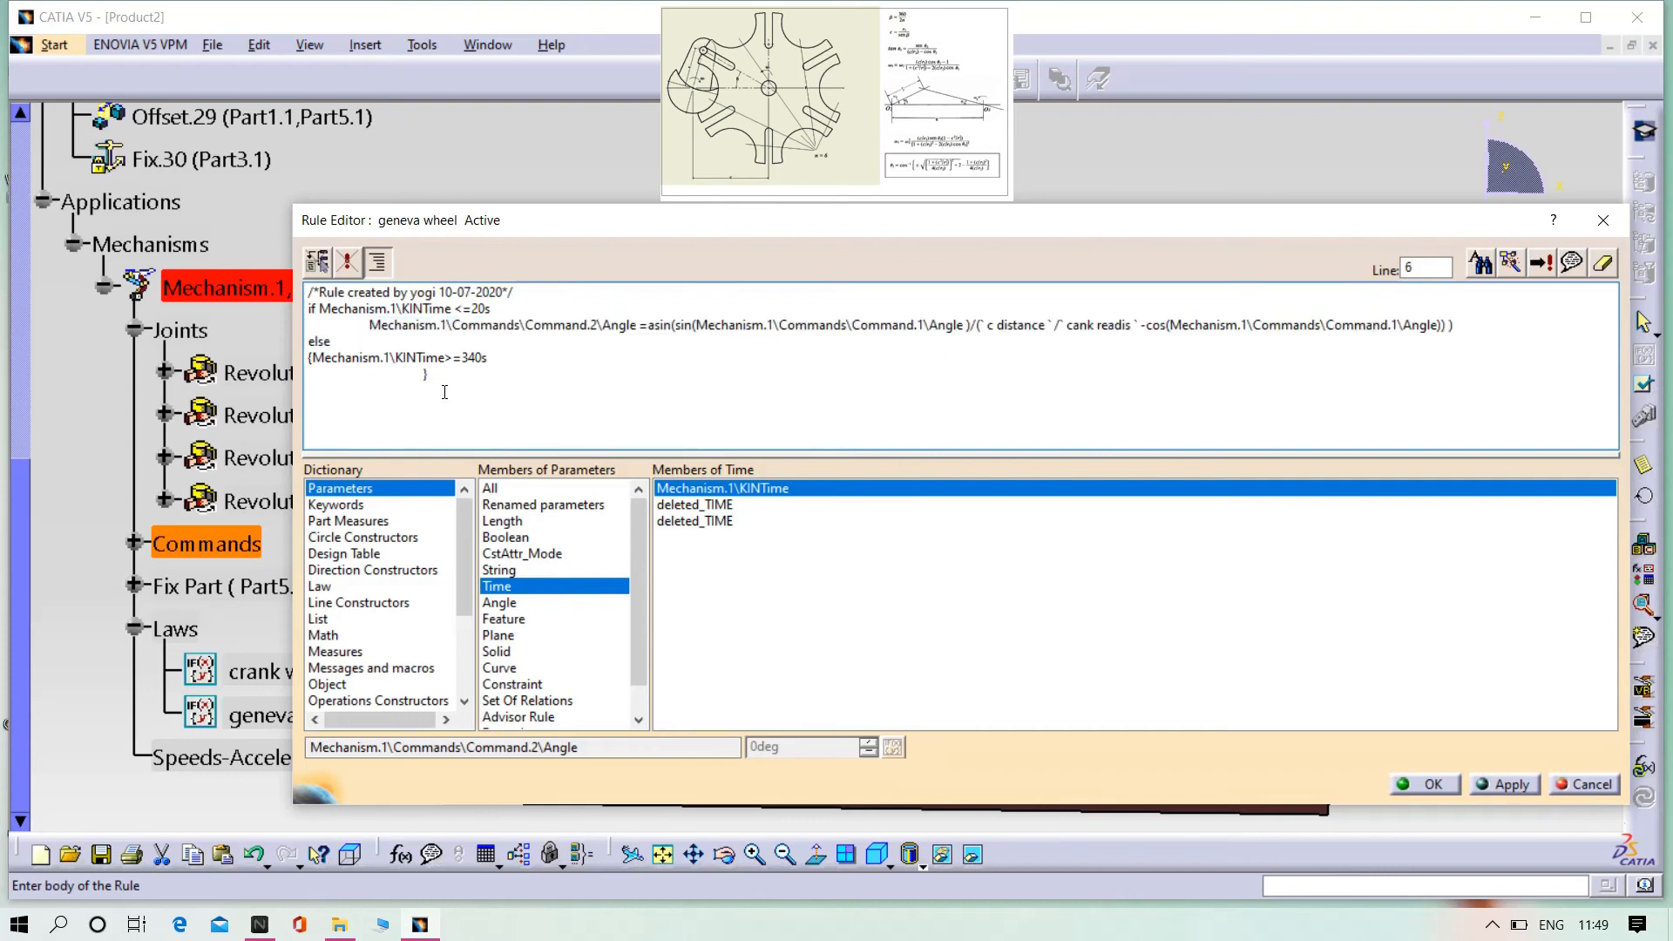
pyautogui.write('Mechanism.1\\Commands\\Command.2\\Angle =asin(sin(Mechanism.1\\Commands\\Command.1\\Angle )/(` c distance ` /` cank readis ` -cos(Mechanism.1\\Commands\\Command.1\\Angle)) )')
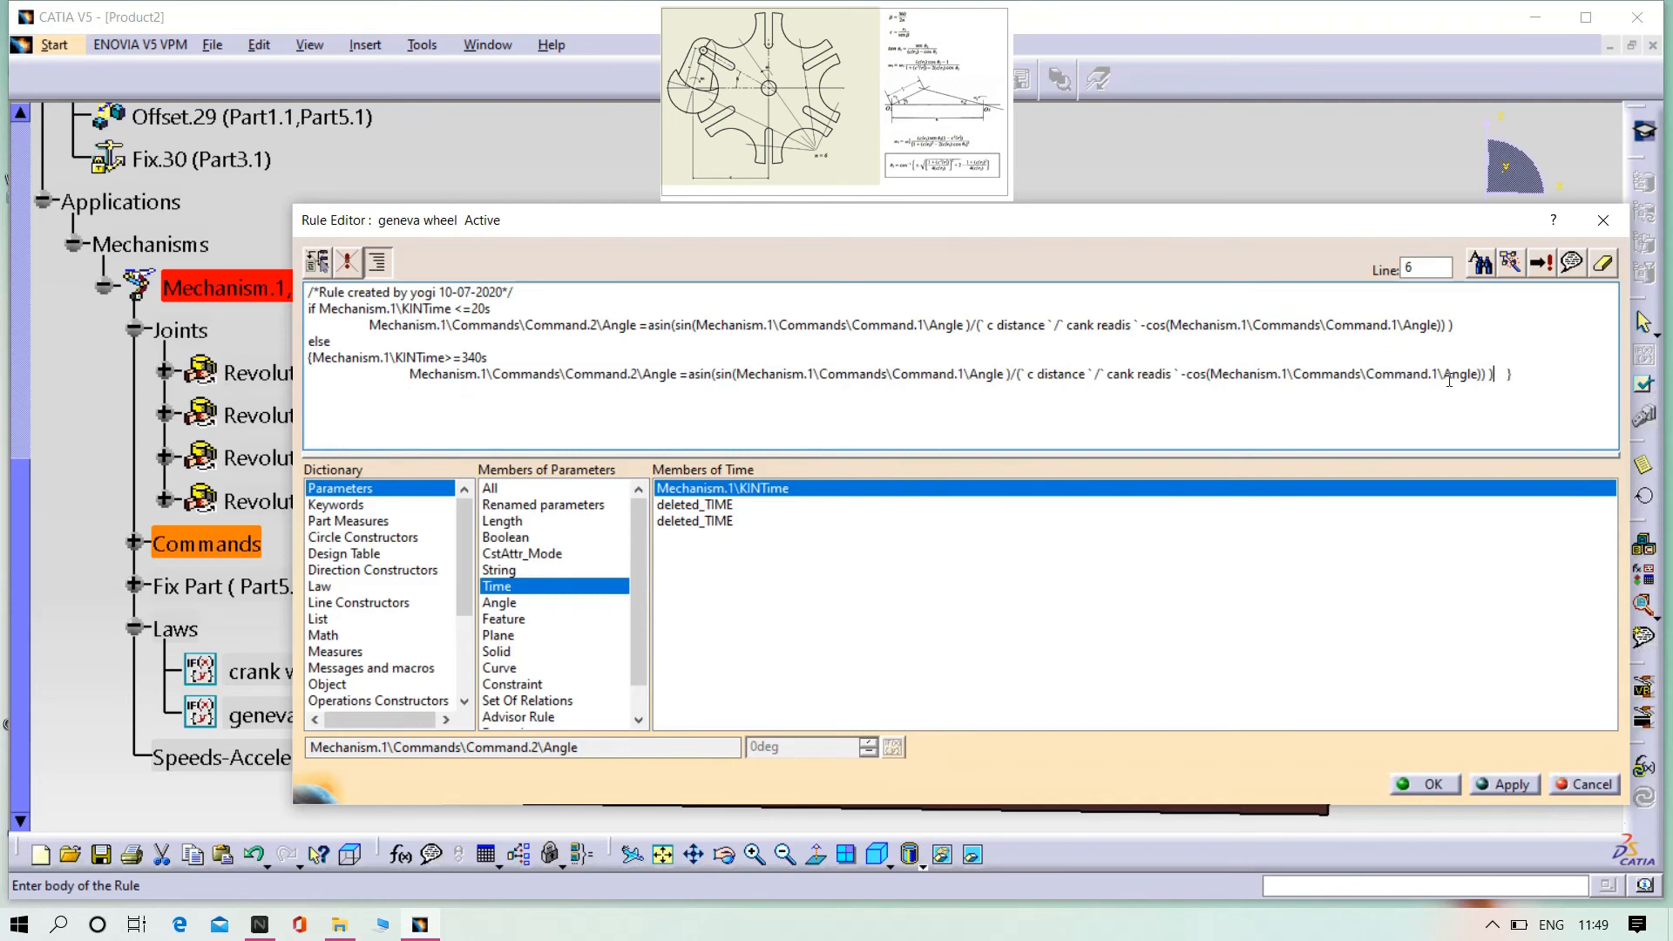
pyautogui.press('Return')
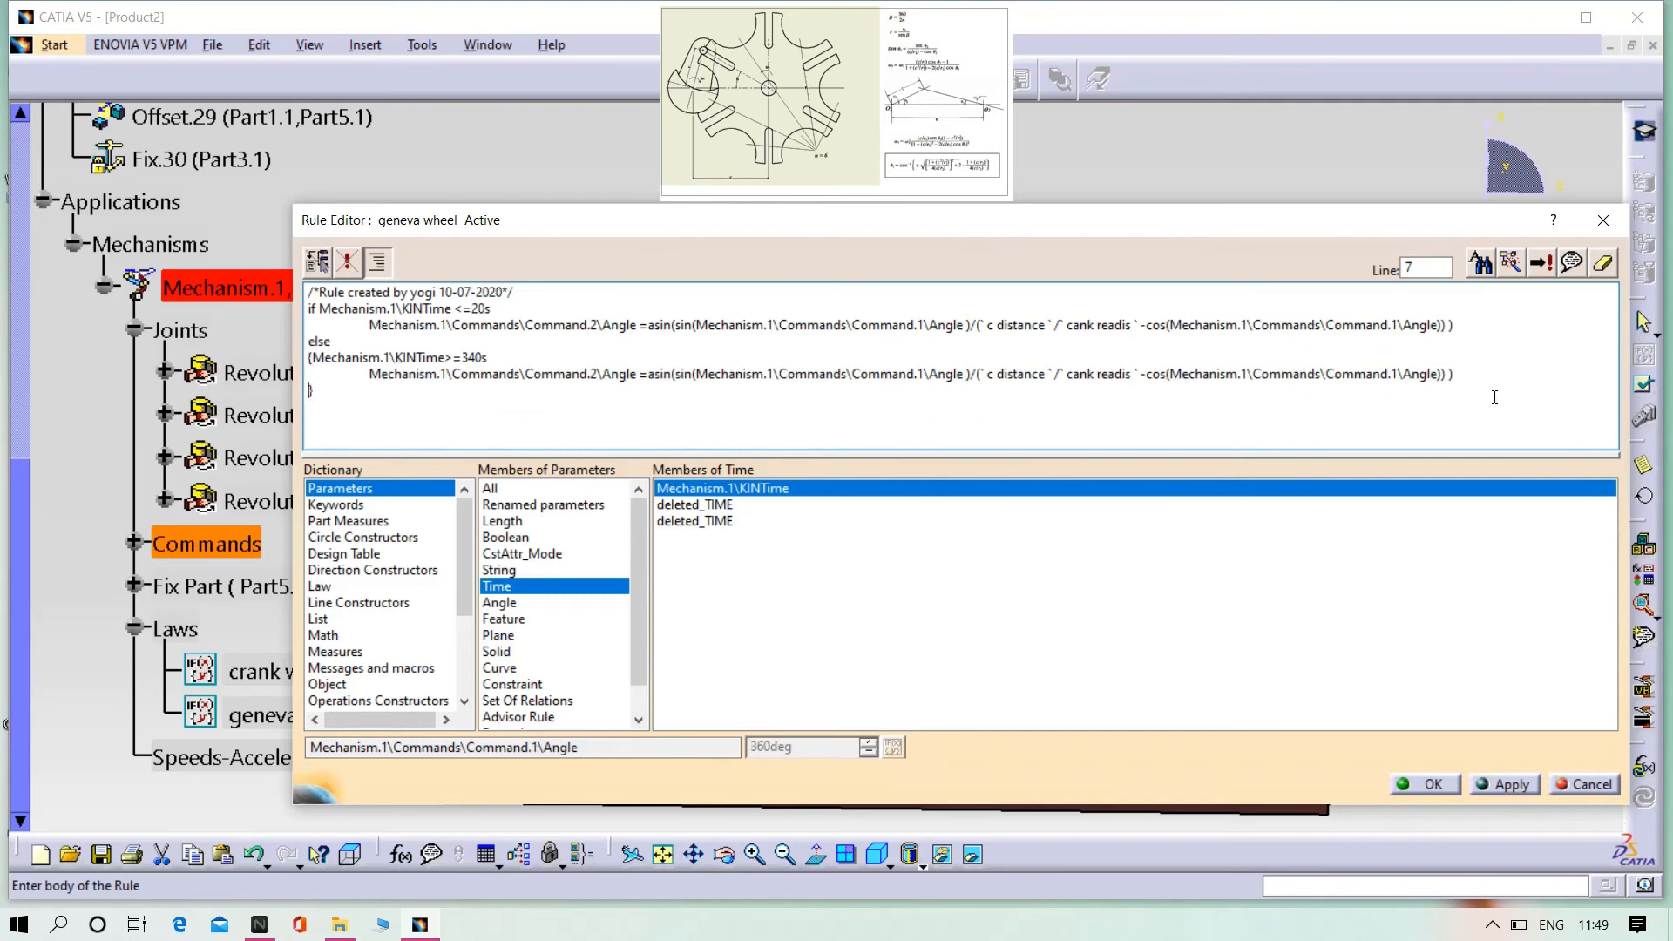
pyautogui.click(1507, 787)
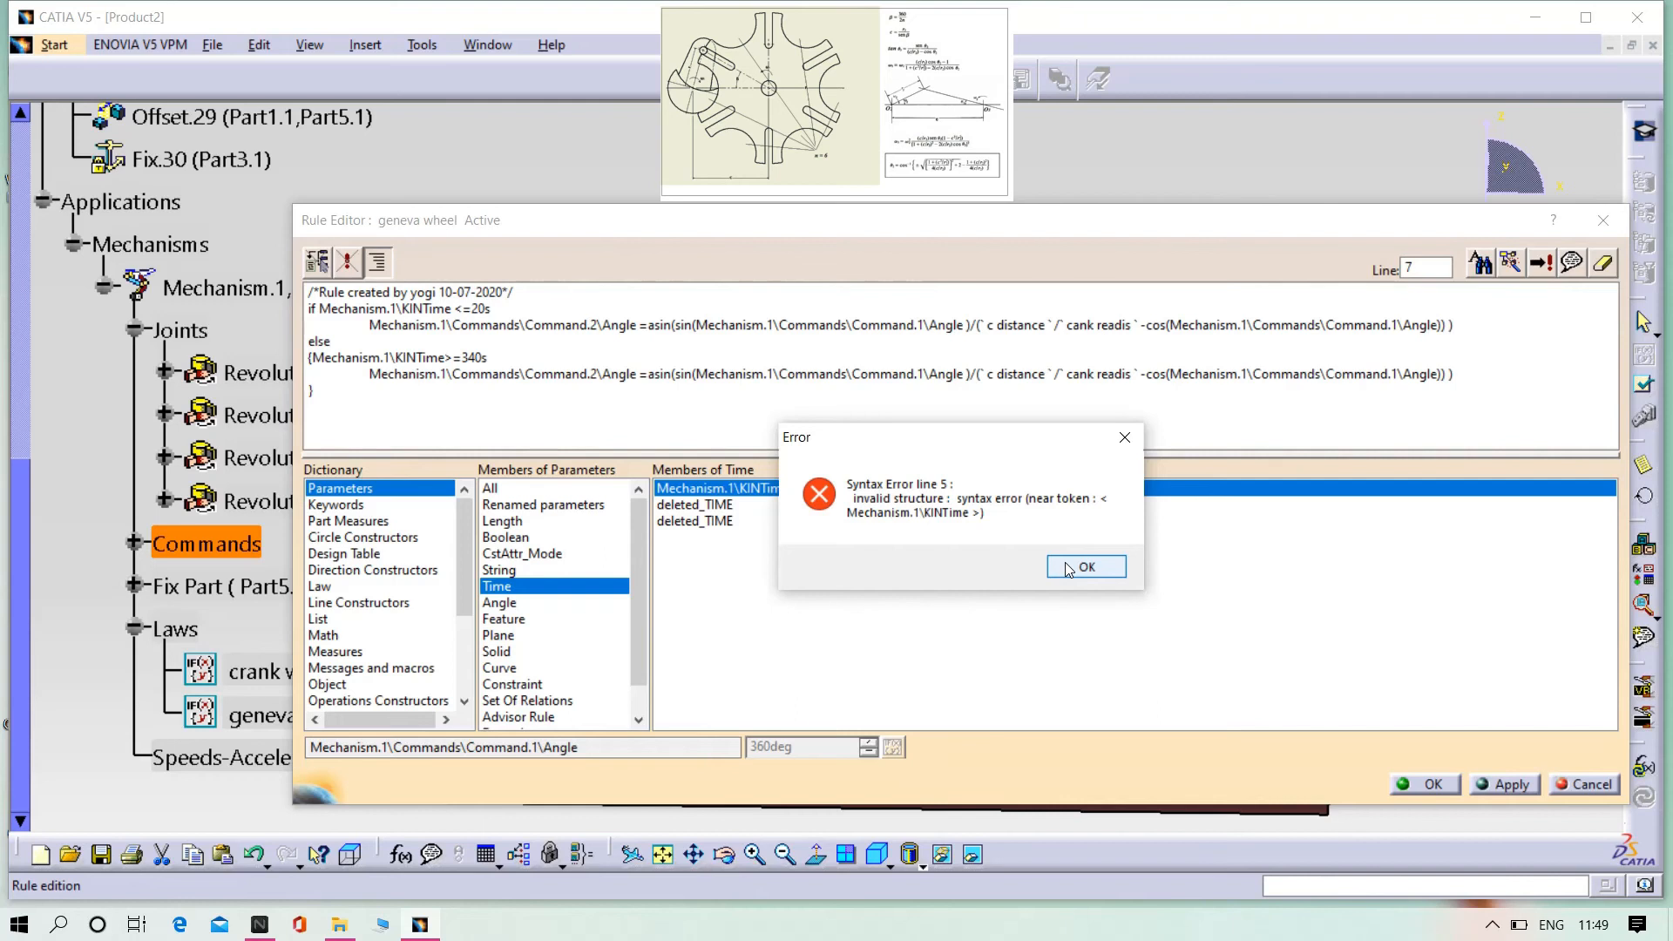
pyautogui.click(1086, 567)
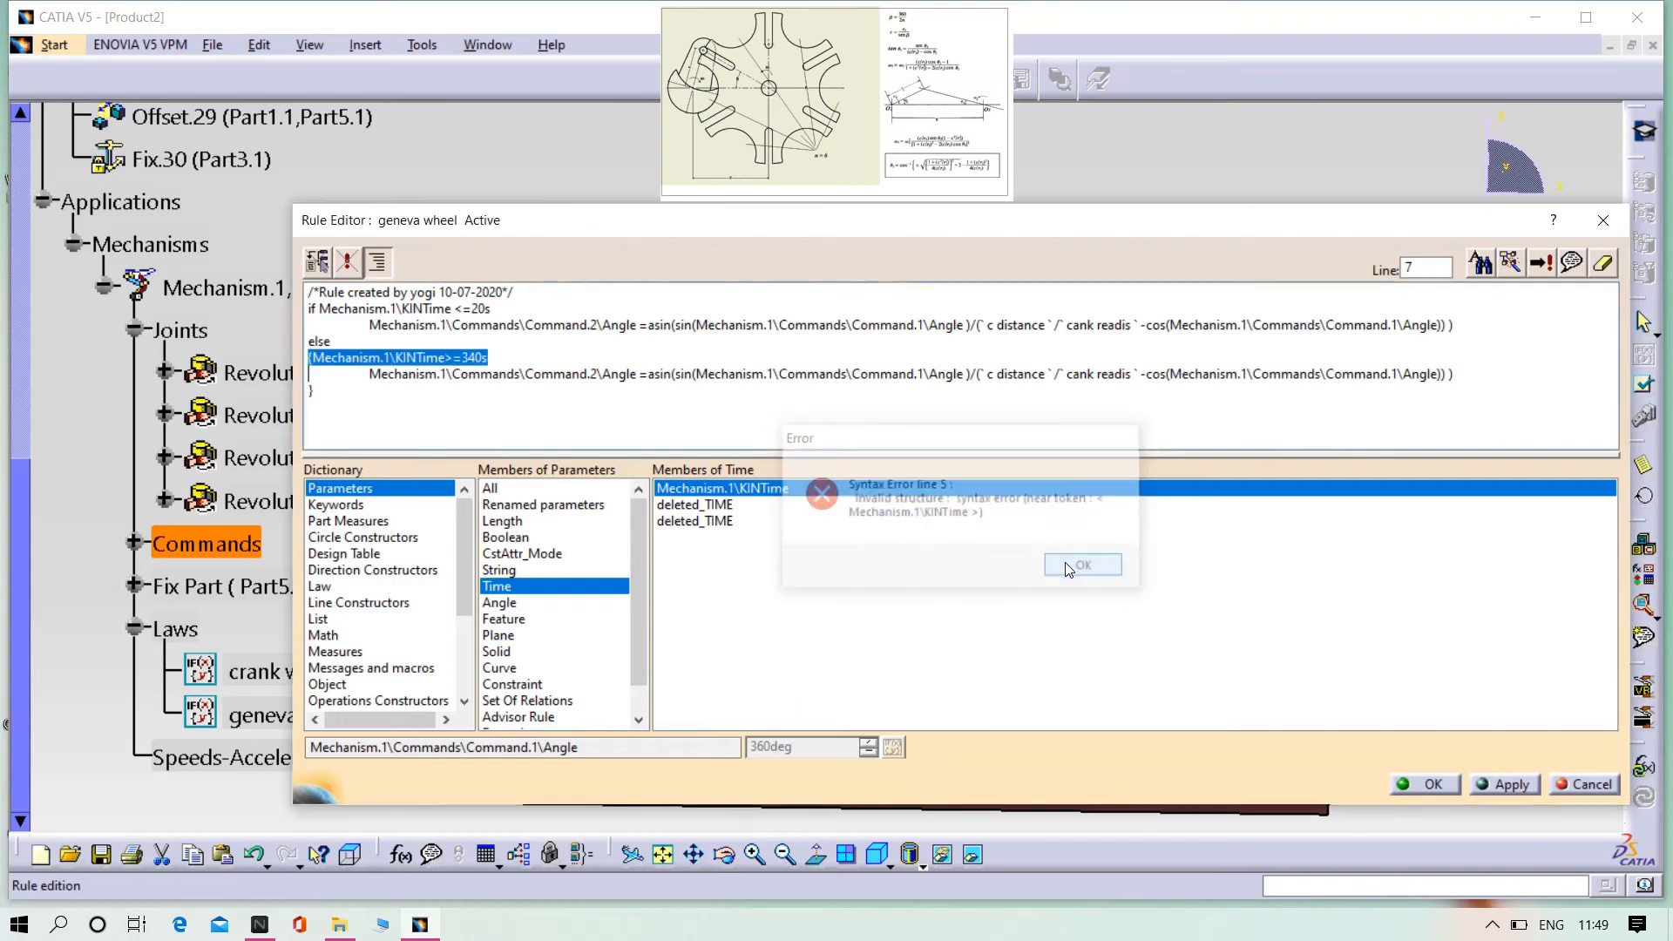
# Step: Insert a space between KINTime and >=340s in the else branch and try applying the rule again
pyautogui.click(405, 403)
pyautogui.click(445, 357)
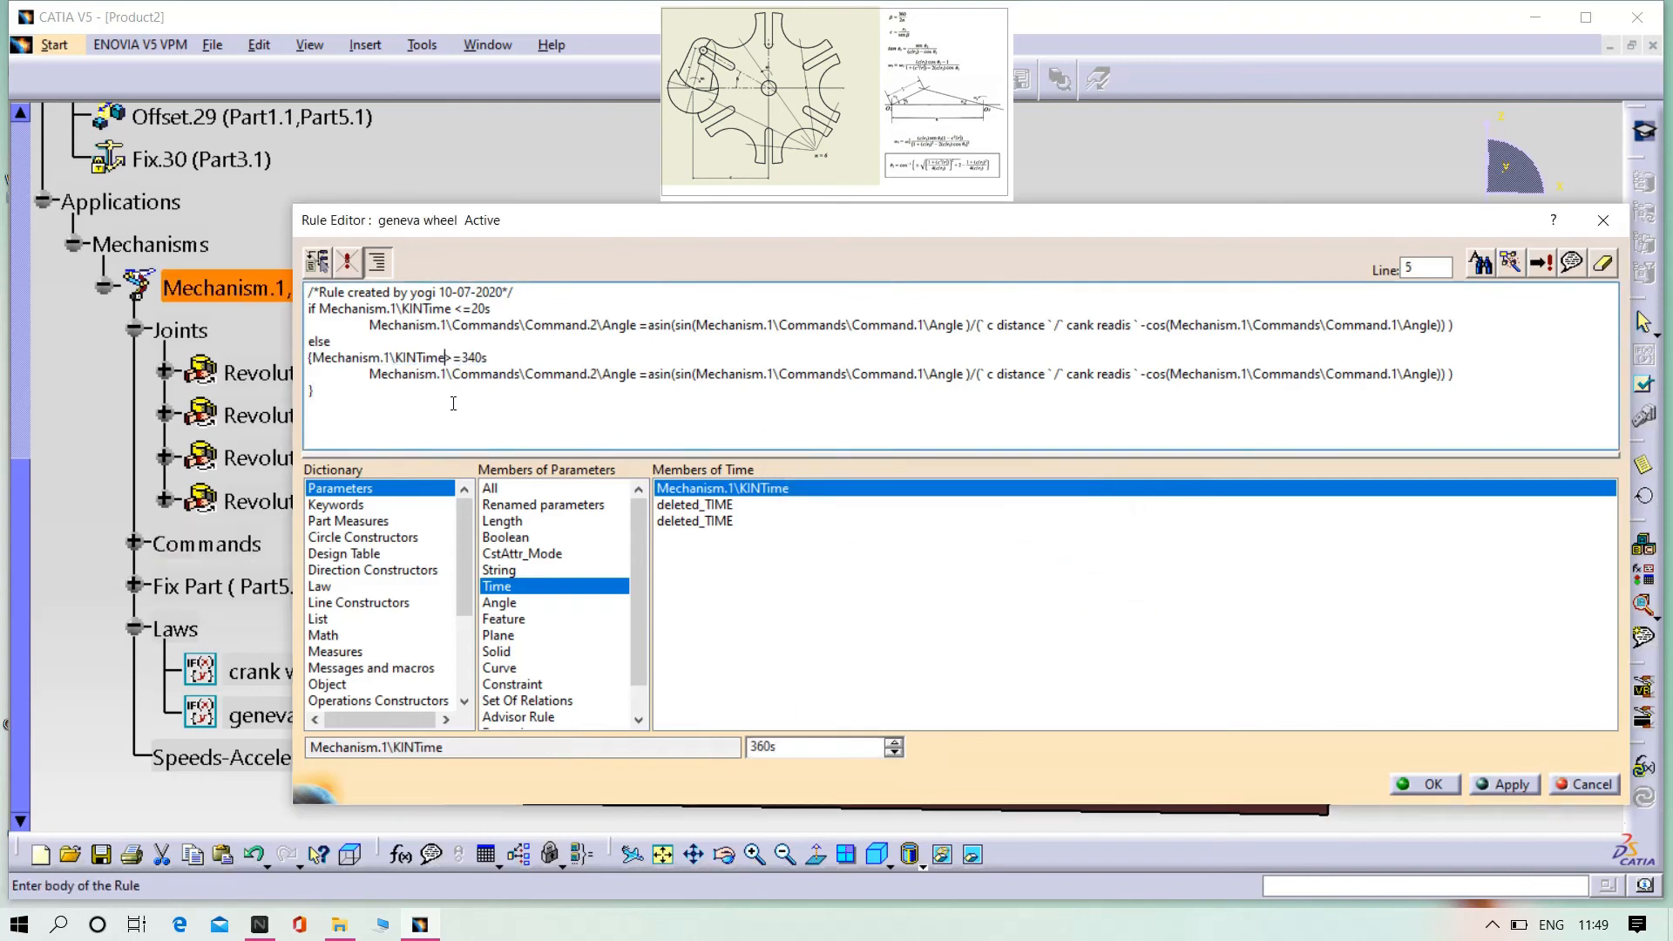
pyautogui.click(1505, 786)
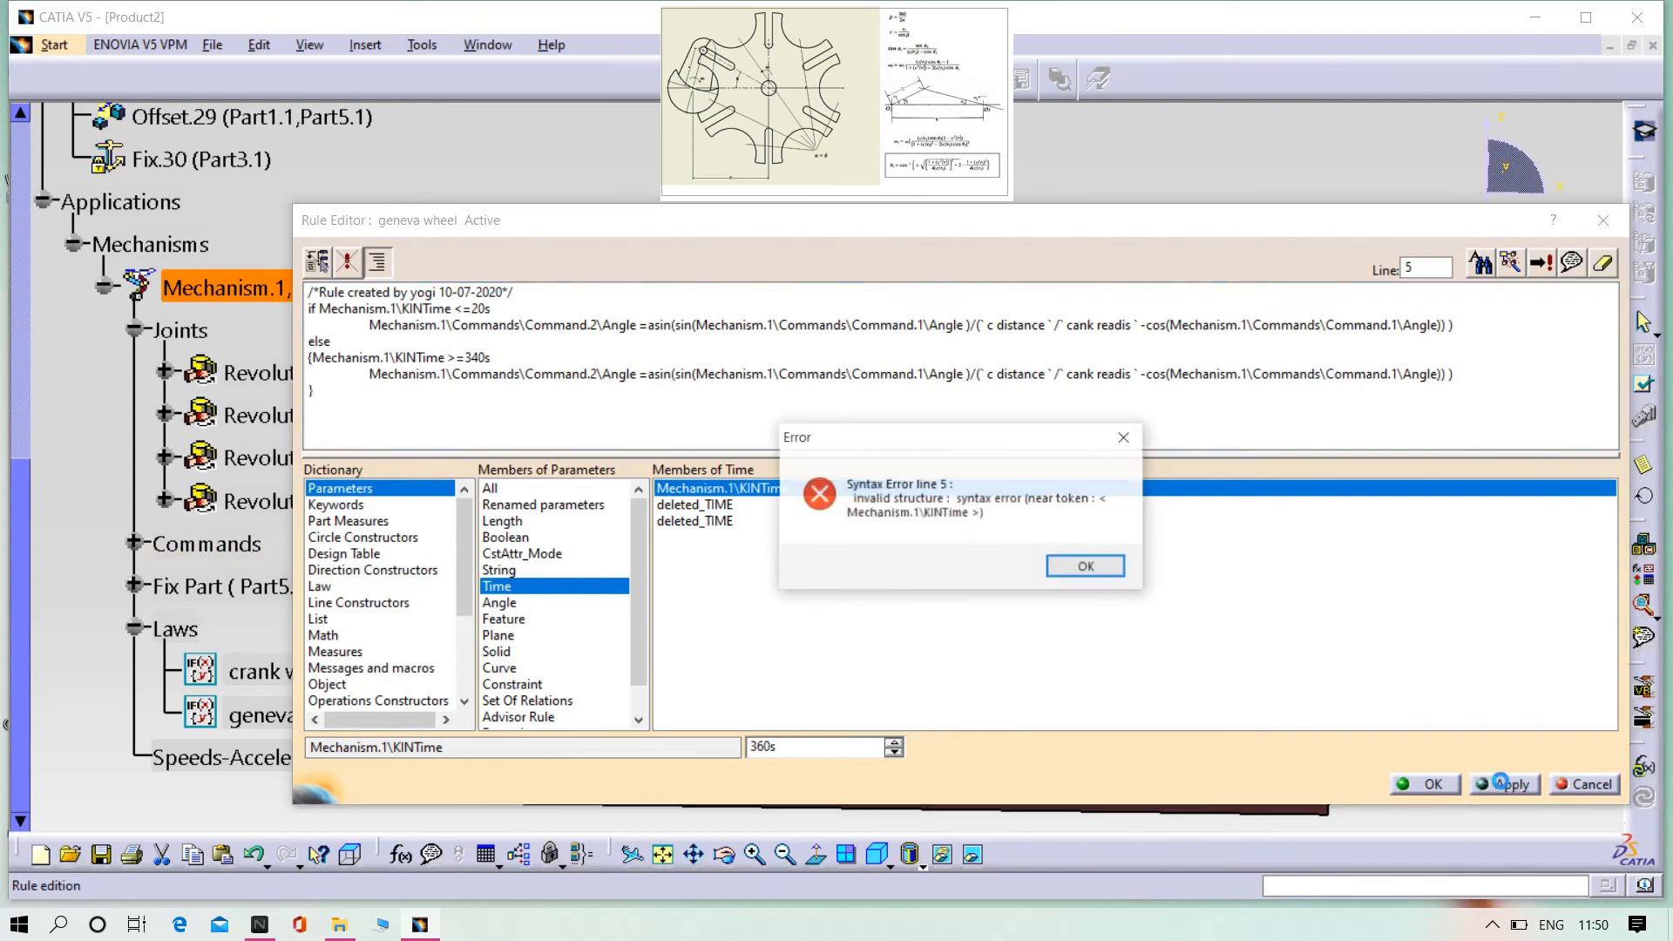
pyautogui.click(1094, 570)
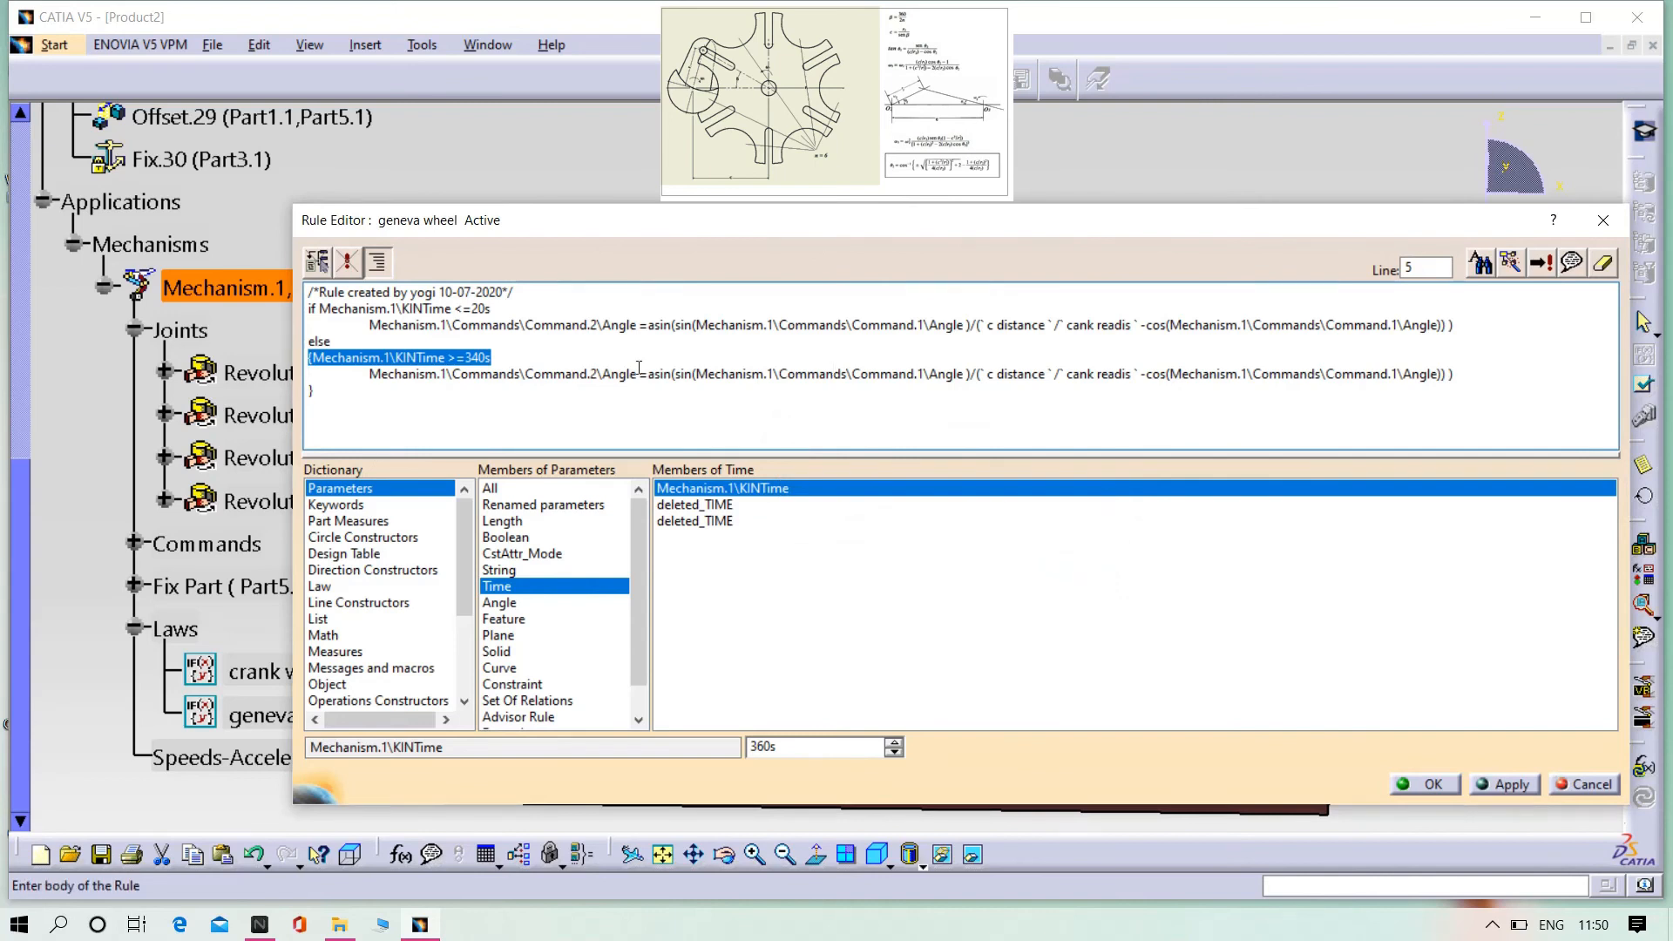
# Step: Put if before Mechanism.1\KINTime >=340s in the else branch, then apply and accept the geneva wheel rule
pyautogui.click(312, 389)
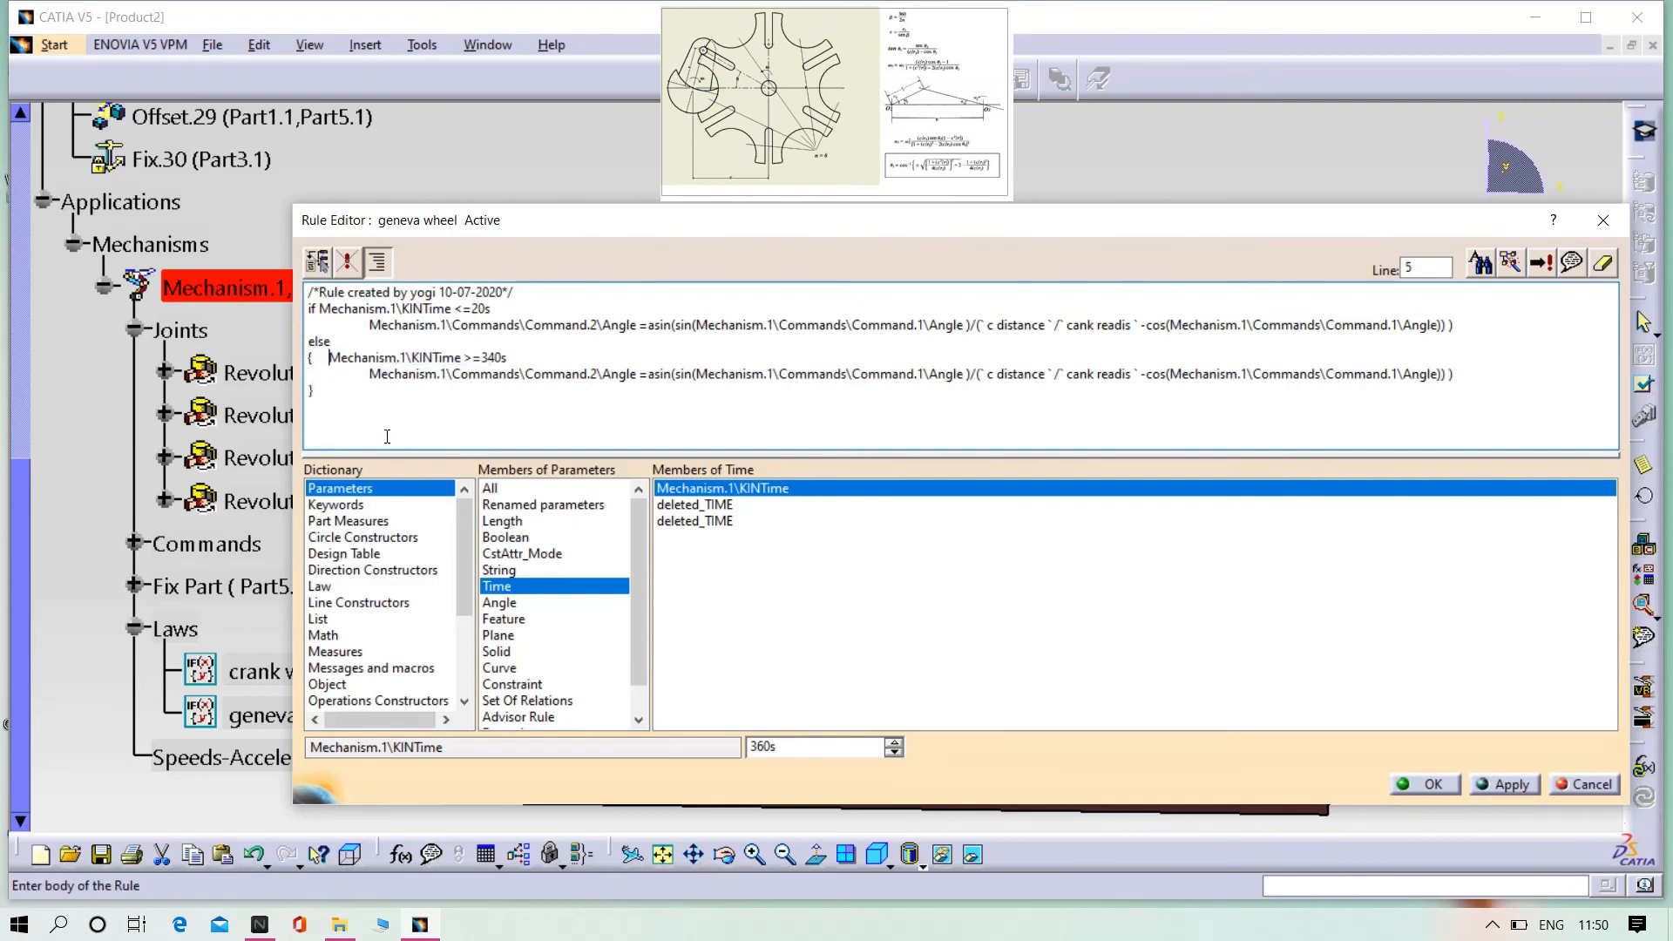
pyautogui.write('if')
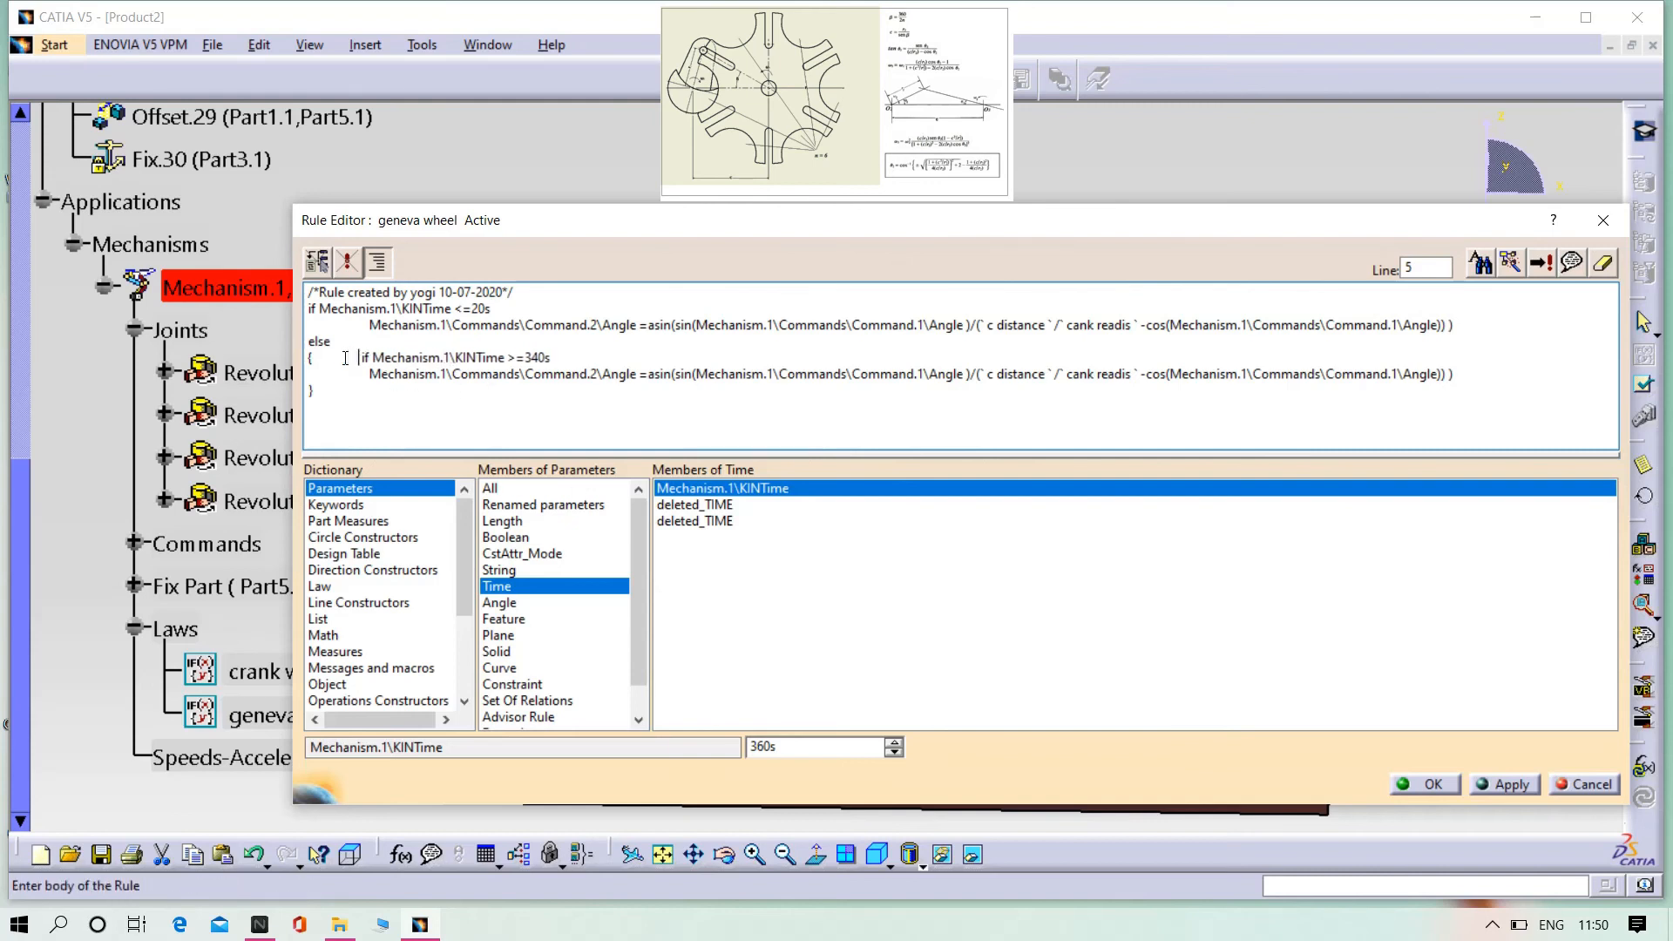
pyautogui.click(1484, 784)
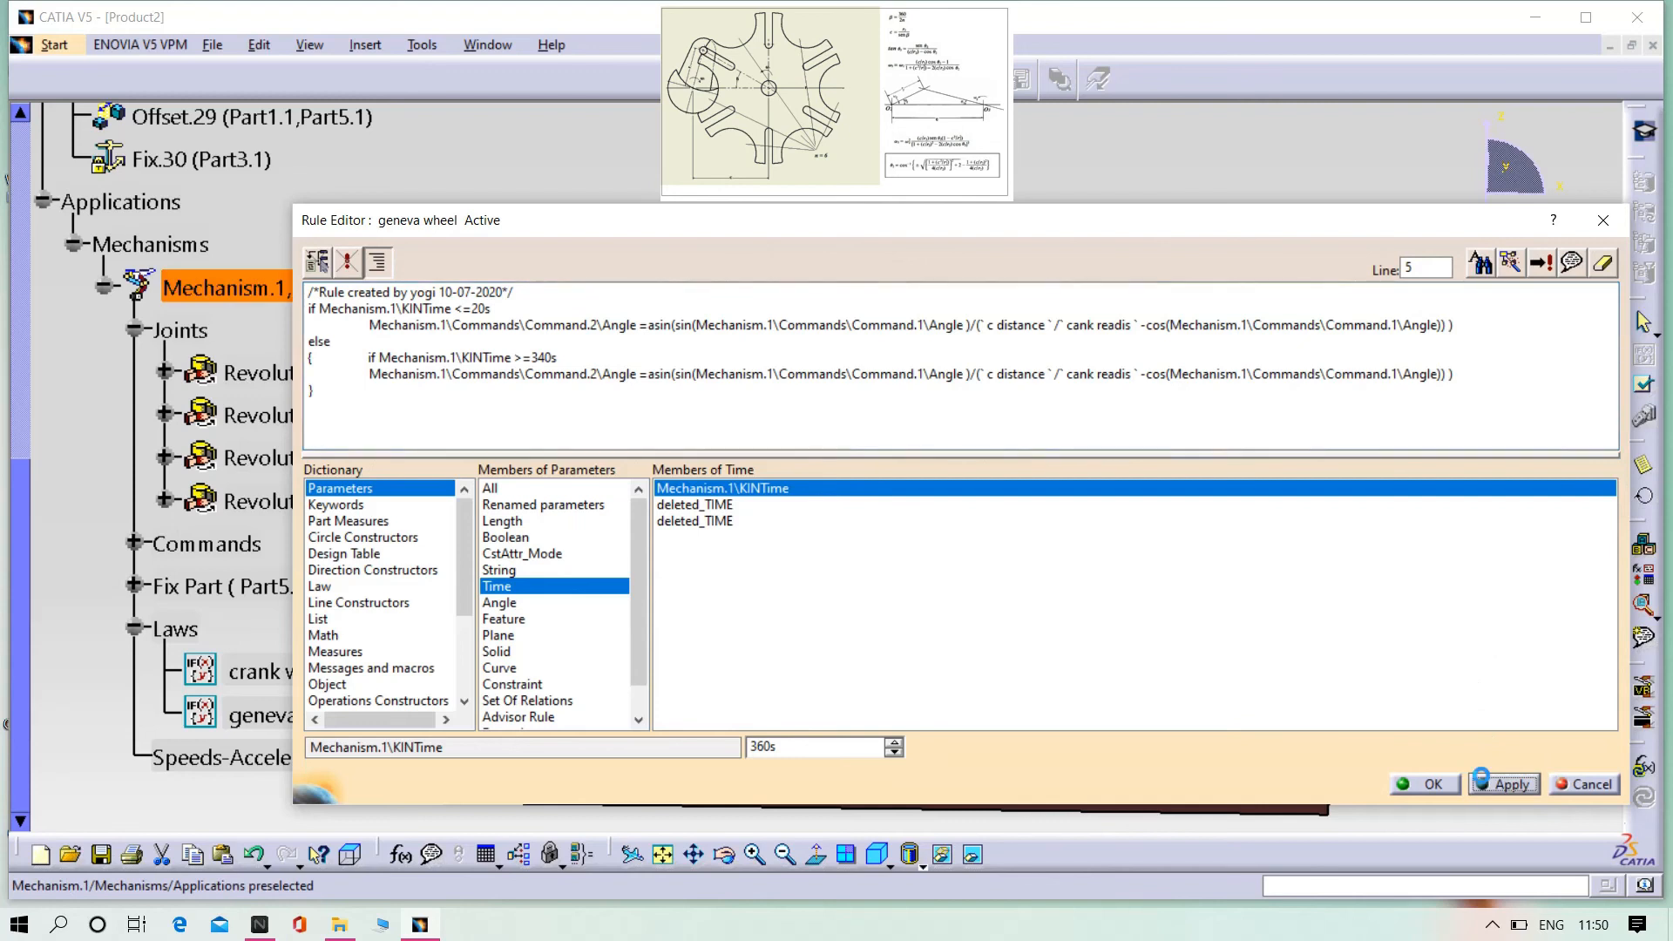
pyautogui.click(1429, 785)
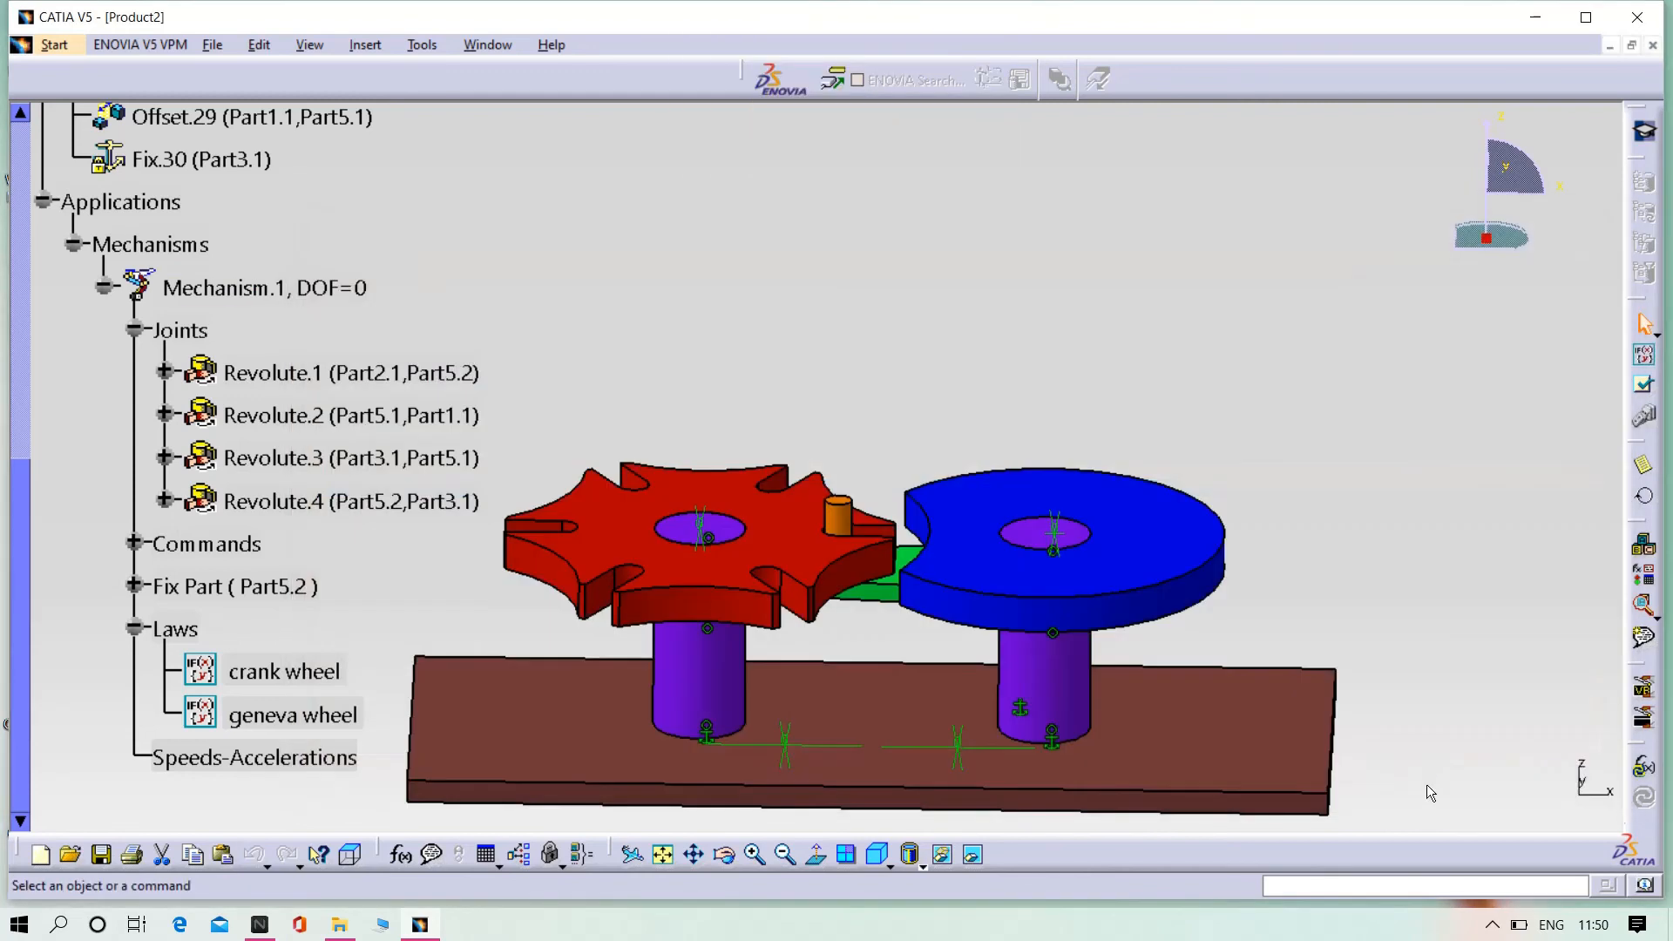
# Step: Switch the assembly to the DMU Kinematics workbench
pyautogui.click(54, 45)
pyautogui.moveTo(262, 227)
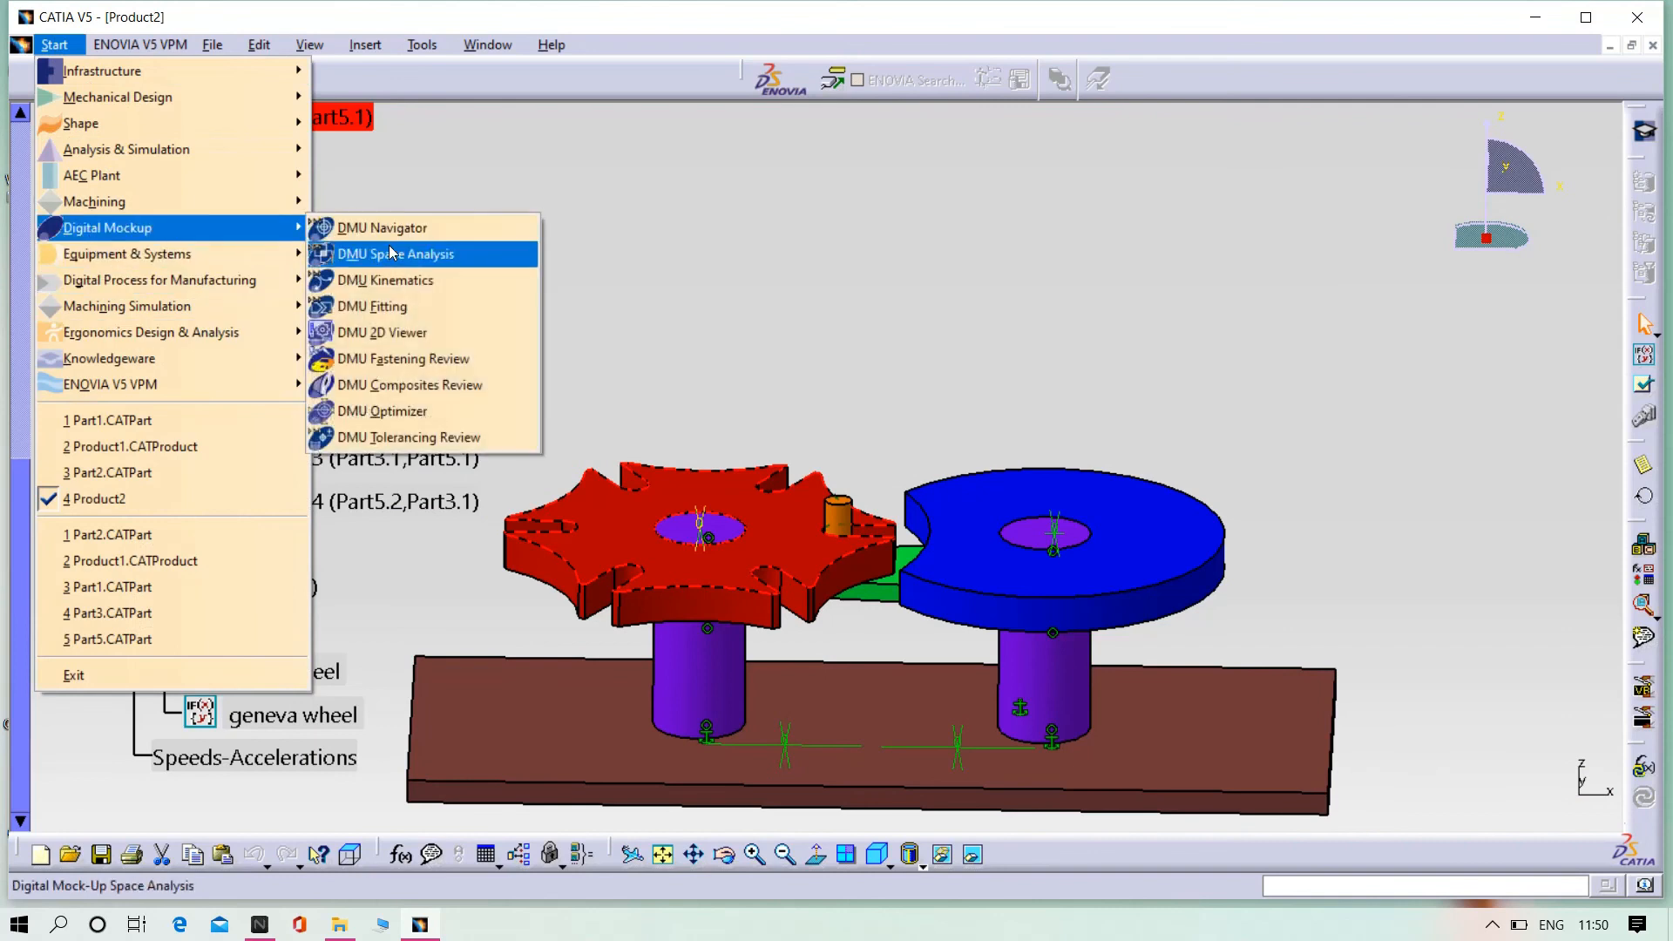
pyautogui.click(387, 280)
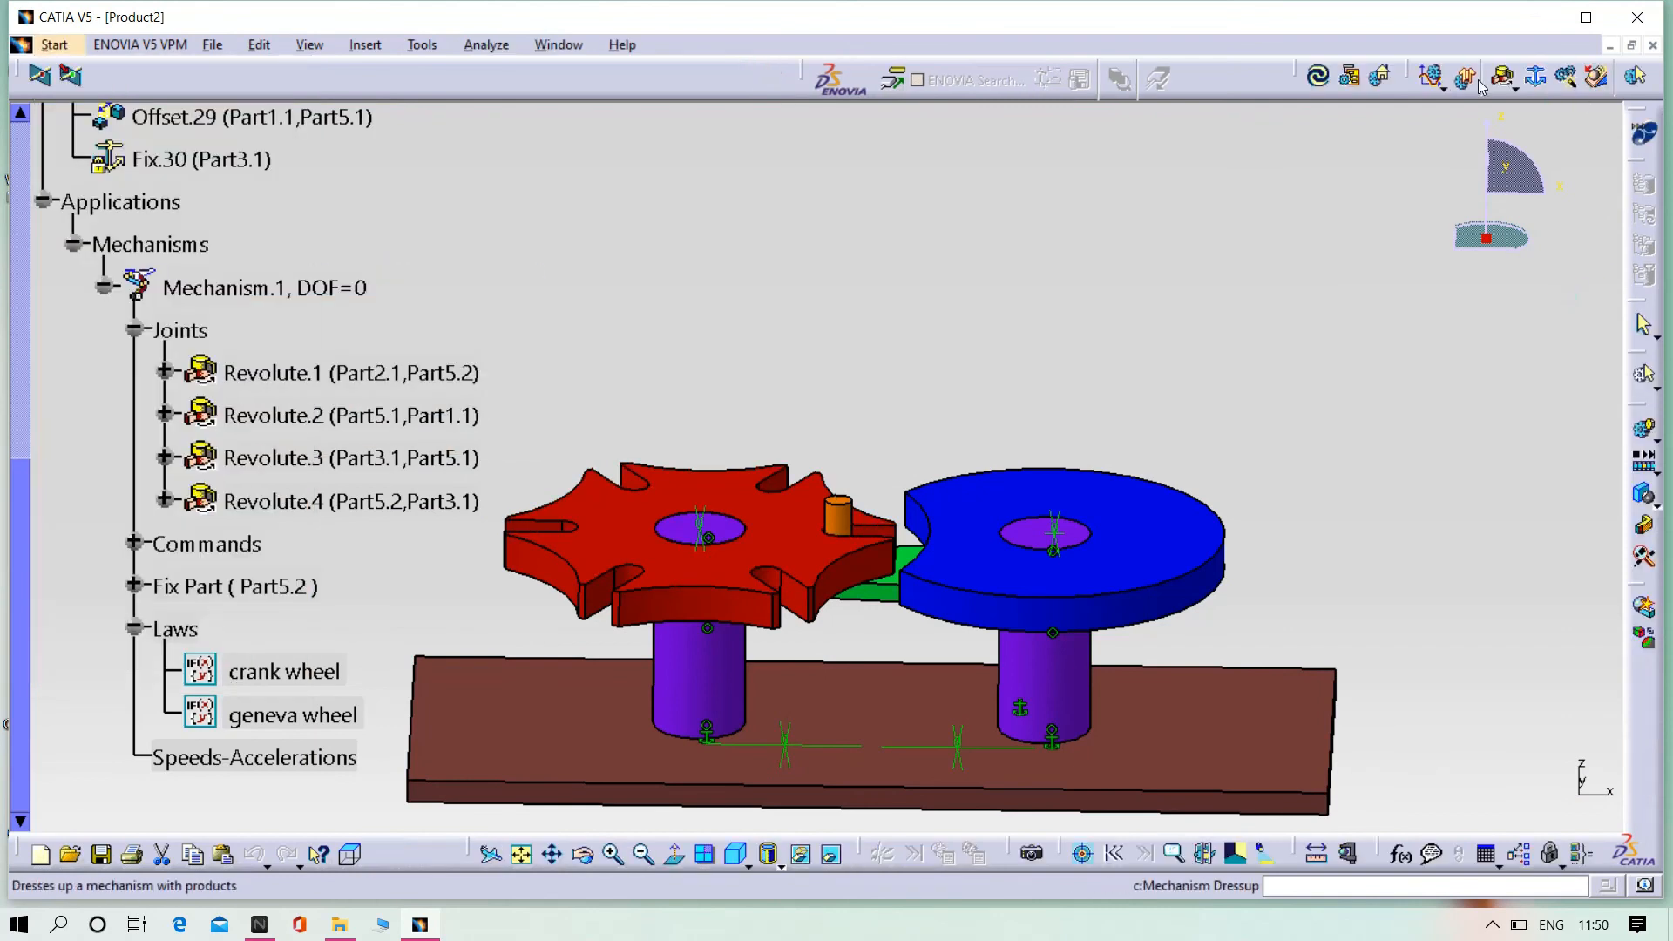
# Step: Simulate Mechanism.1 with its laws, rewinding to 0 and playing forward to 360, and view both wheels from above
pyautogui.click(1432, 76)
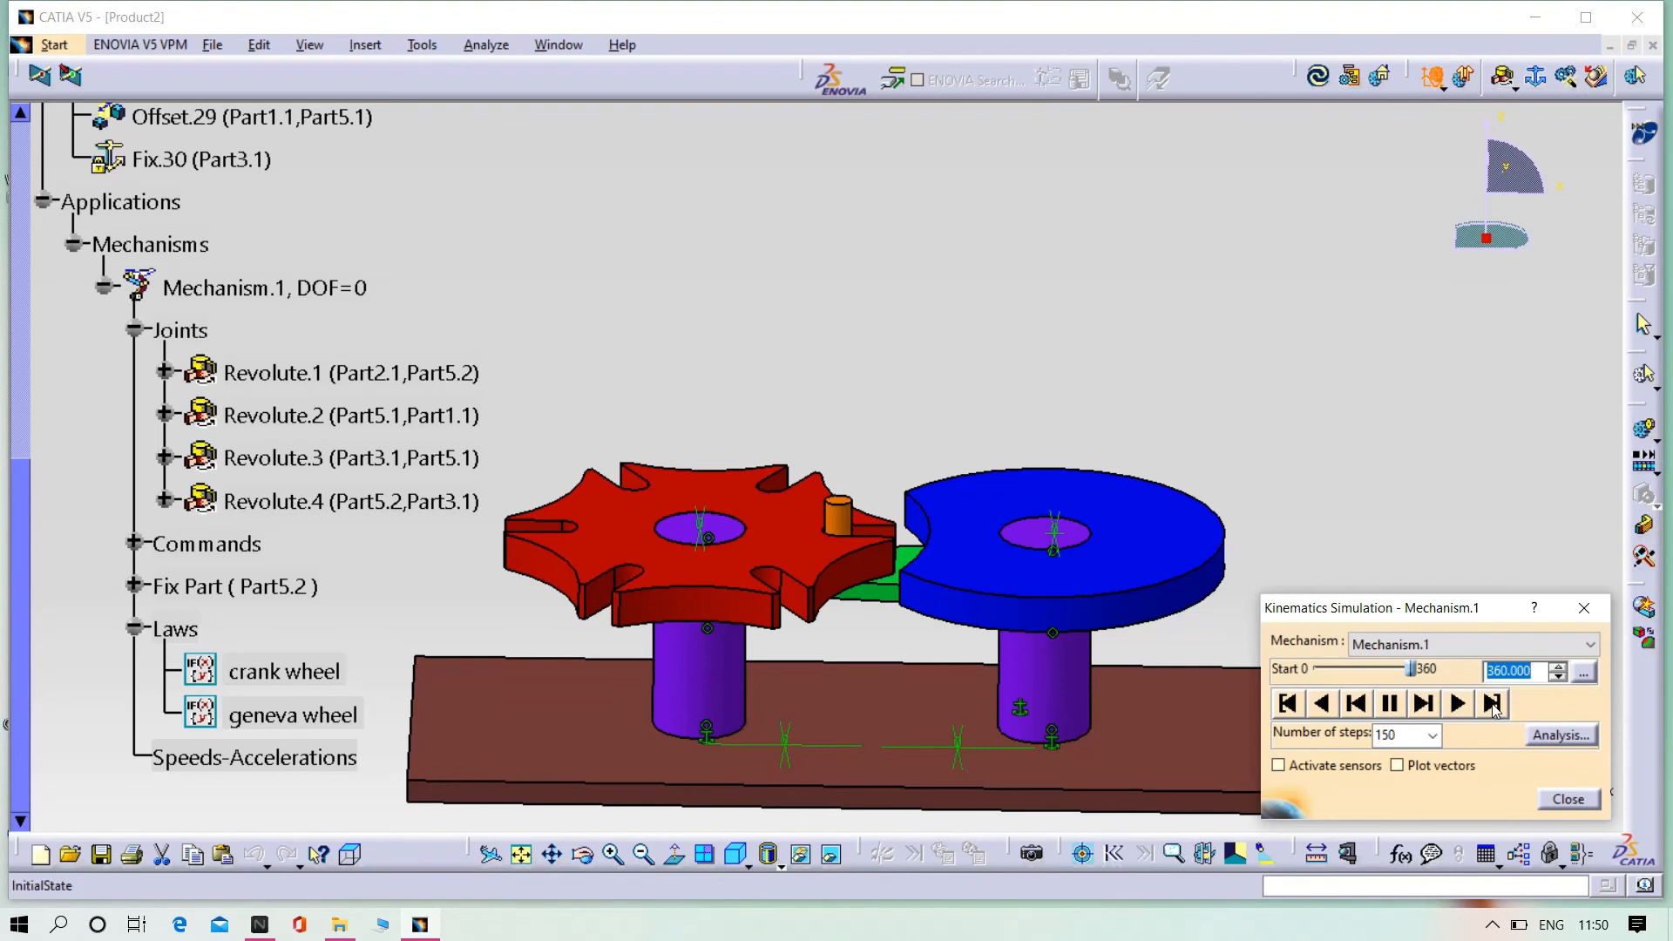
pyautogui.moveTo(1416, 675); pyautogui.dragTo(1292, 673)
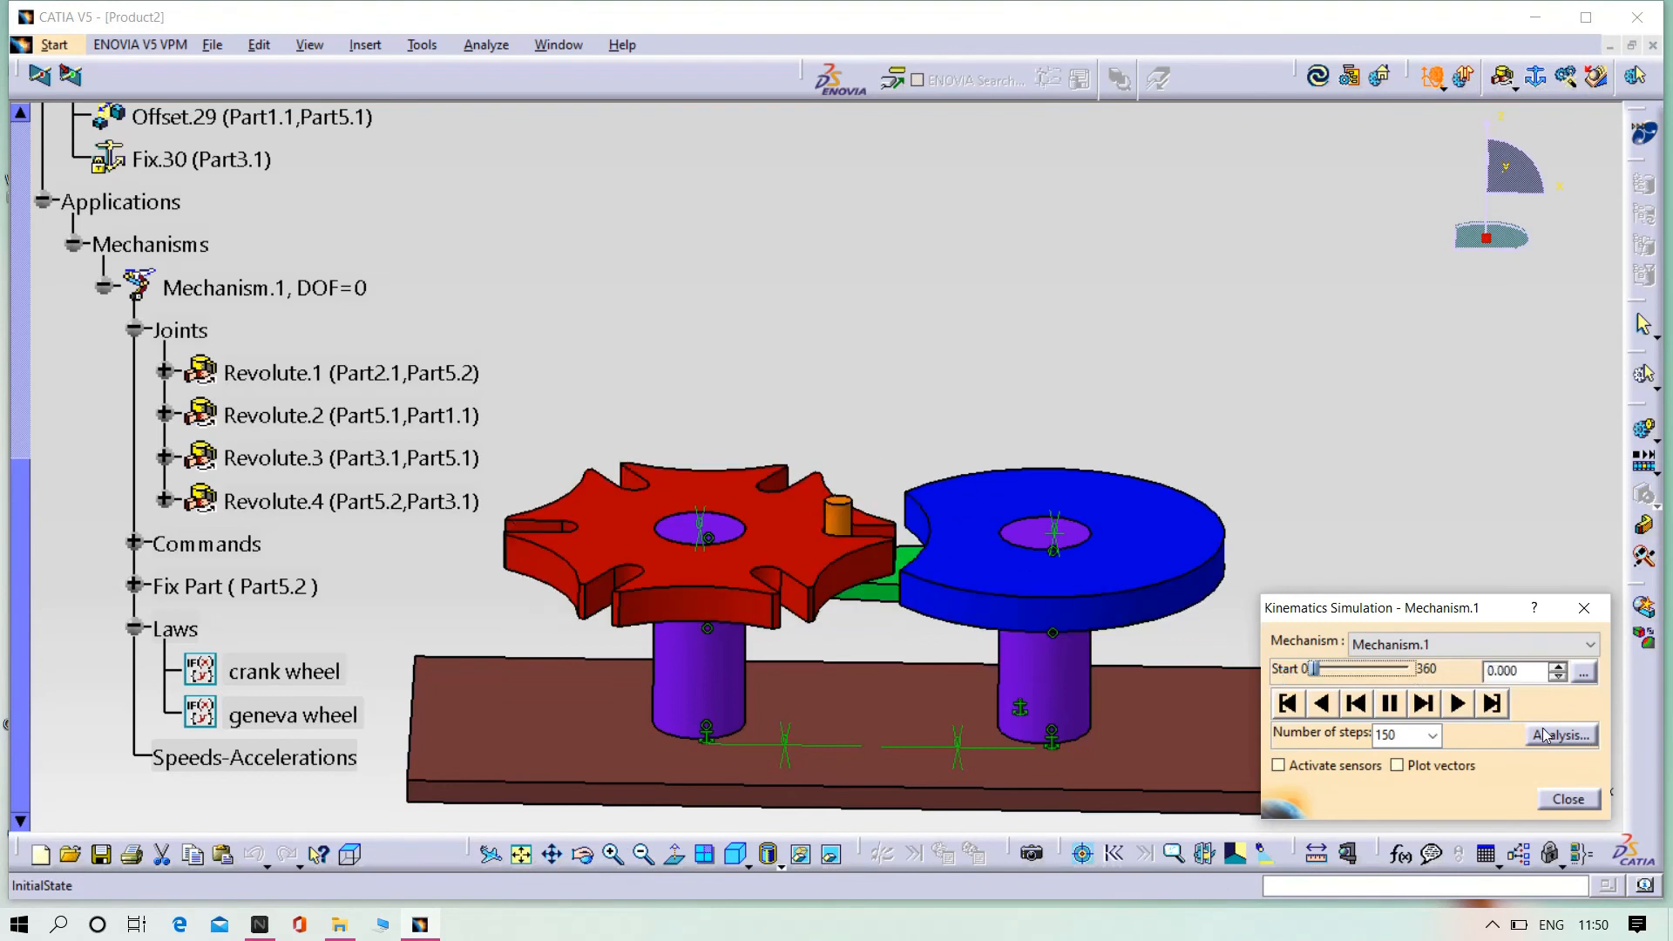
pyautogui.click(1462, 711)
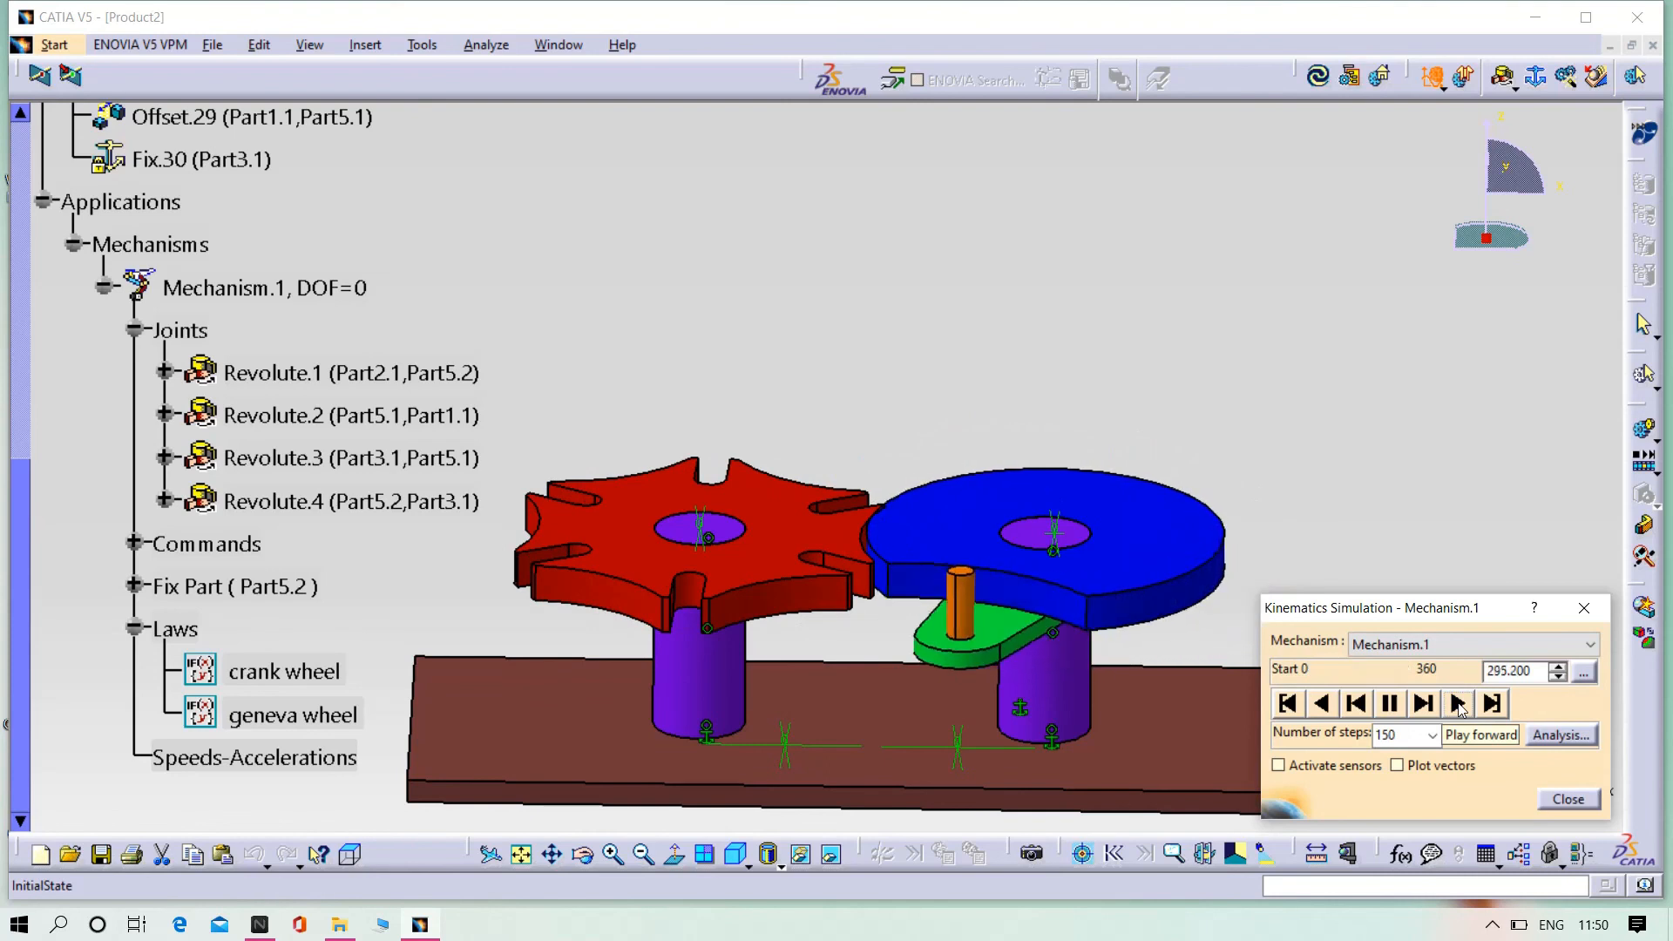
pyautogui.moveTo(815, 410); pyautogui.dragTo(839, 592, button='middle')
pyautogui.moveTo(1017, 462); pyautogui.dragTo(989, 369, button='middle')
# Step: Set the sampling step of Mechanism.1's simulation player to 5s and collapse the mechanism's tree branch
pyautogui.click(1650, 469)
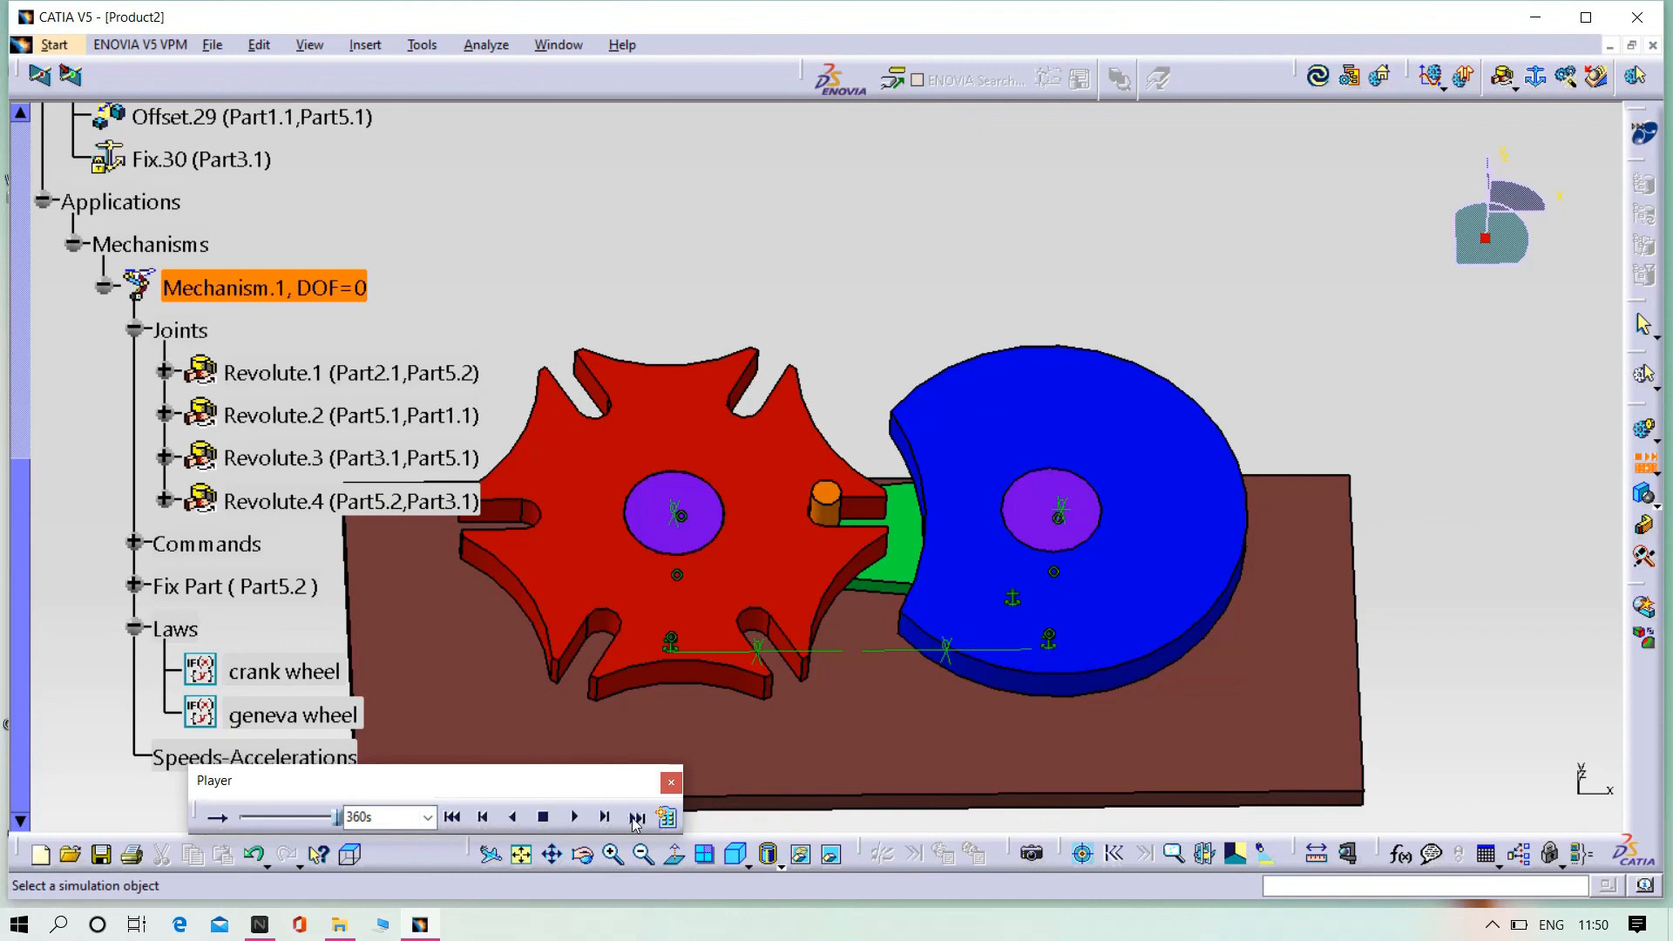
pyautogui.click(667, 817)
pyautogui.write('5s')
pyautogui.click(1481, 593)
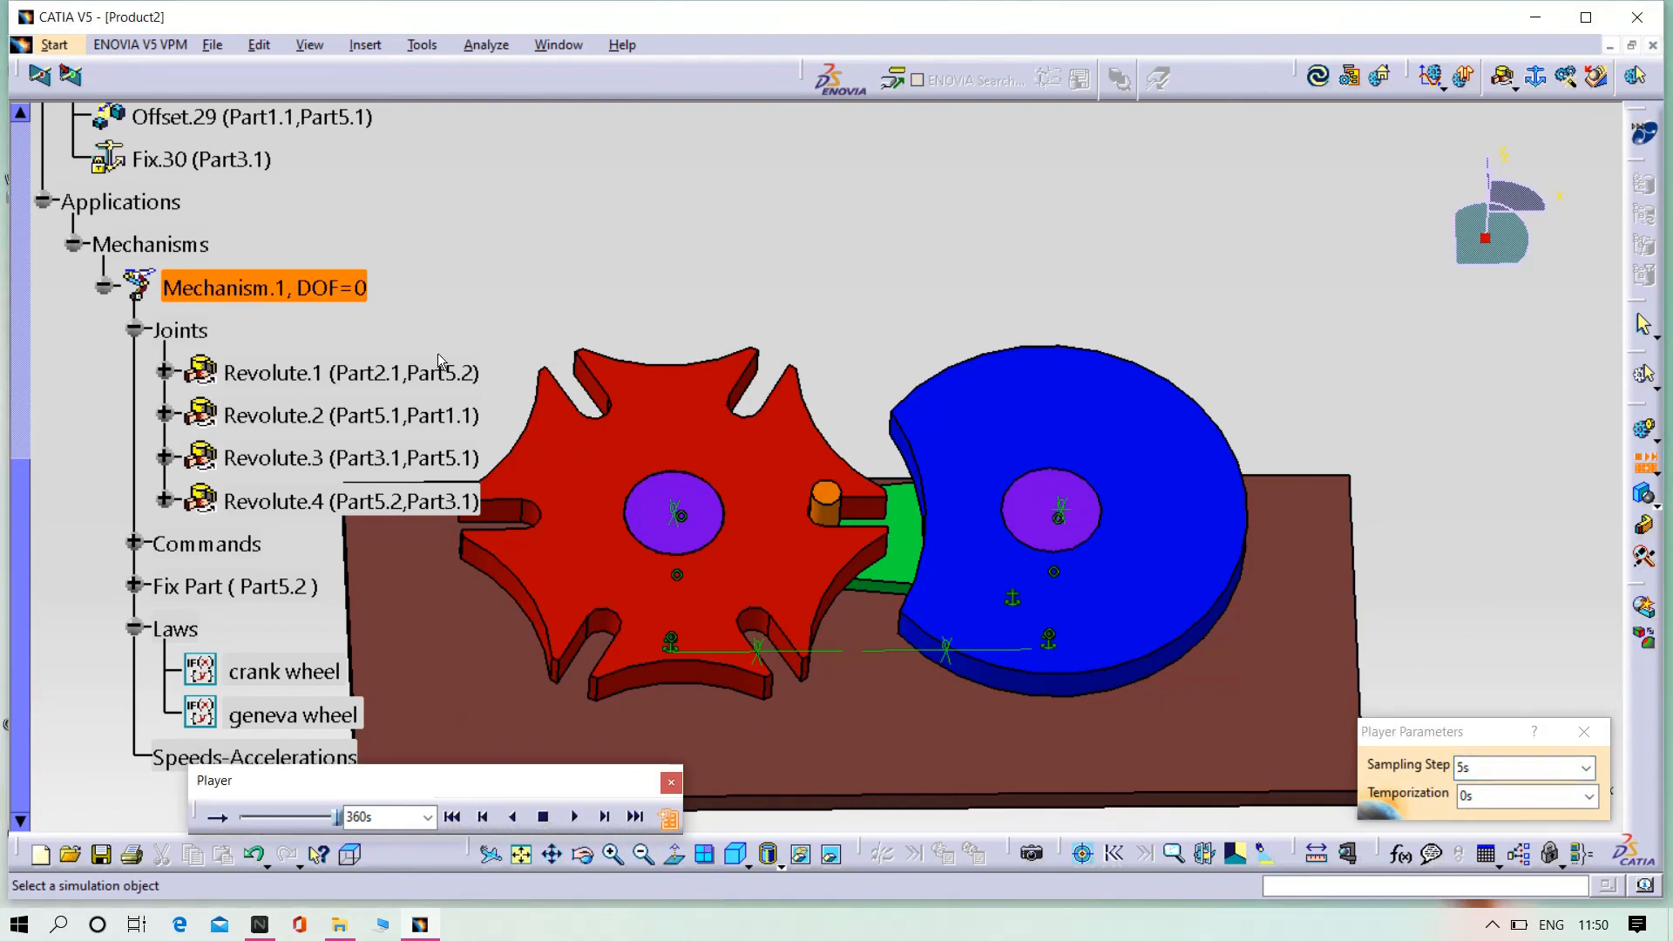
pyautogui.click(315, 295)
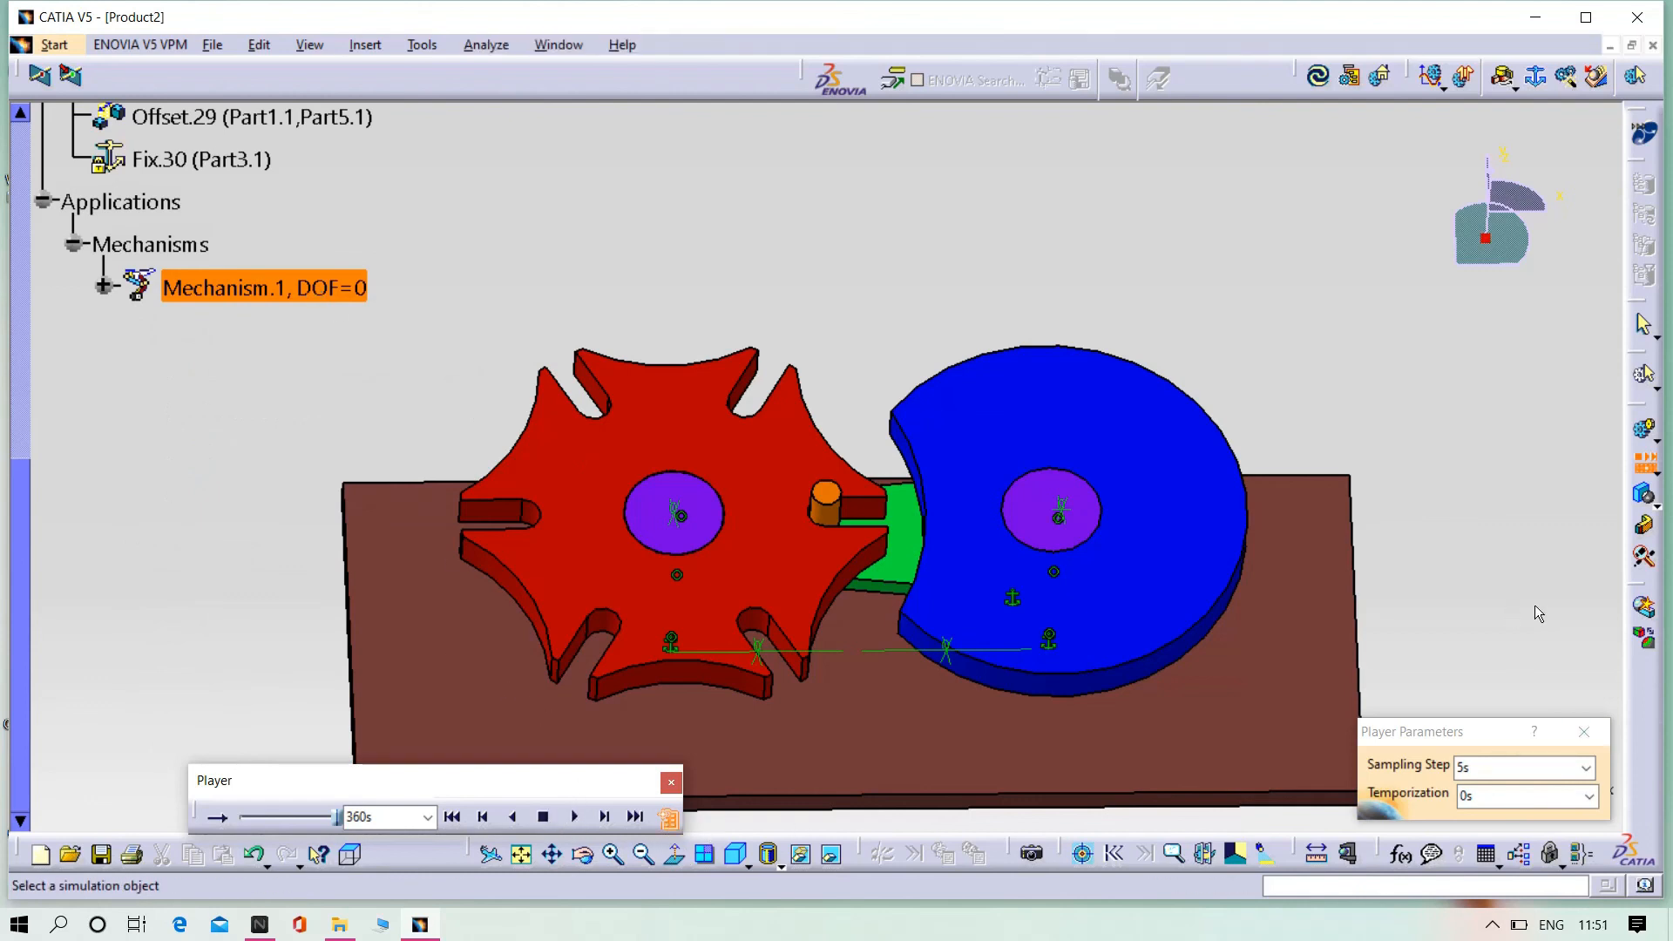
# Step: Close the player, rewind Mechanism.1's simulation with laws to 0 and play it forward again
pyautogui.click(1644, 462)
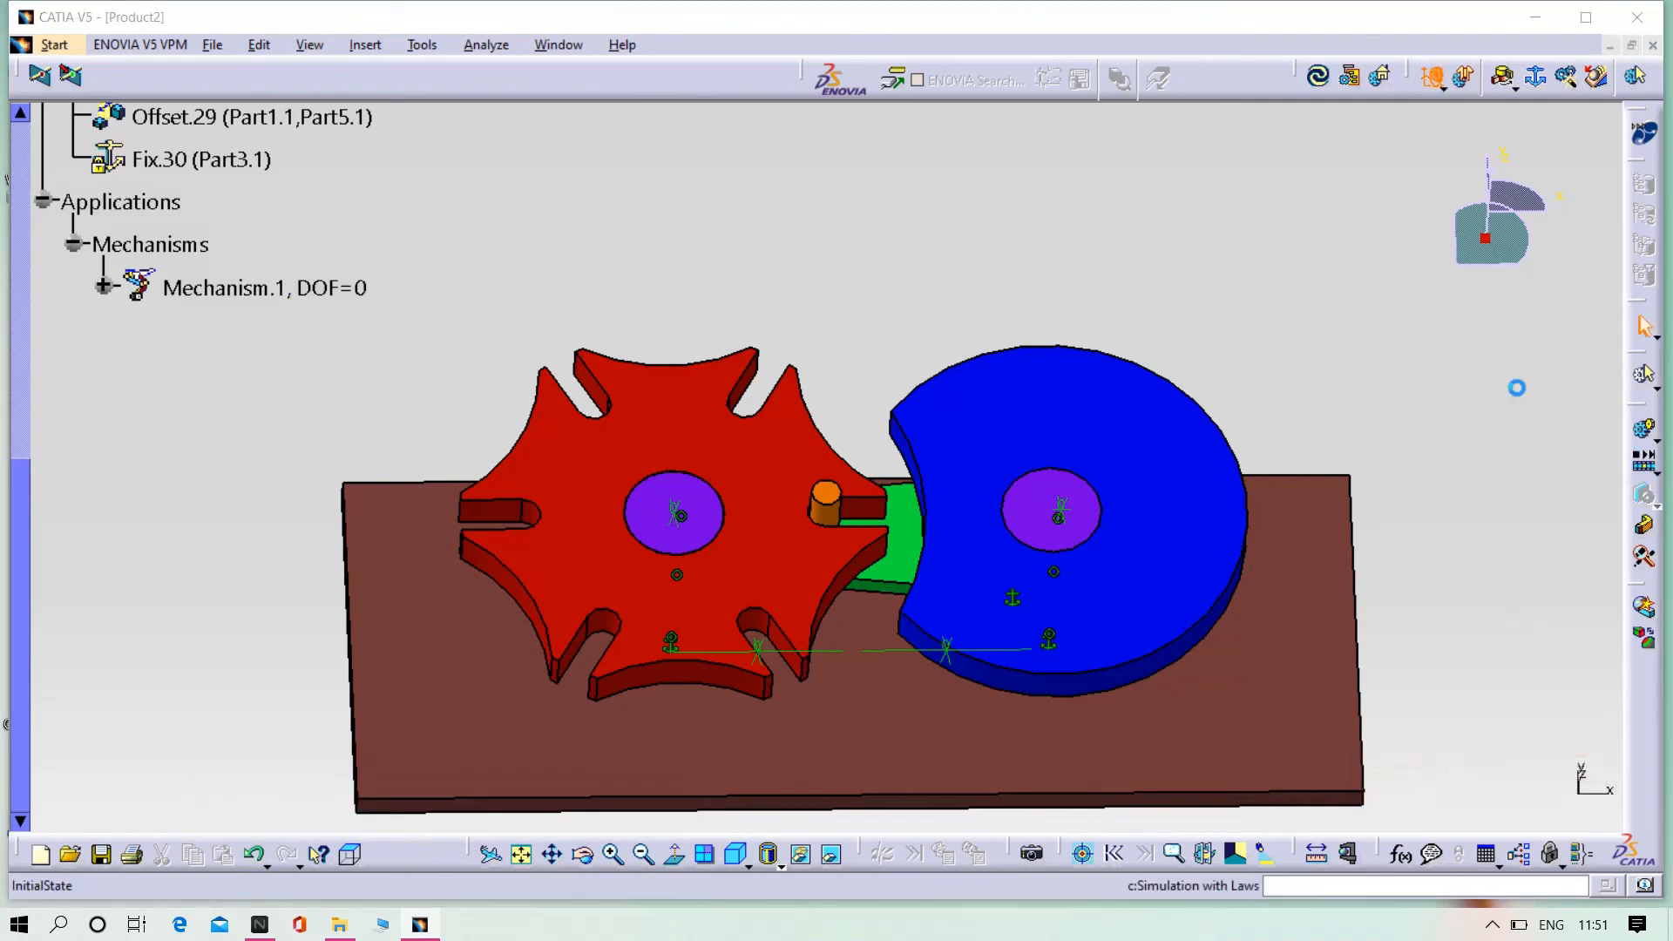
pyautogui.moveTo(1409, 672); pyautogui.dragTo(1274, 689)
pyautogui.click(1458, 704)
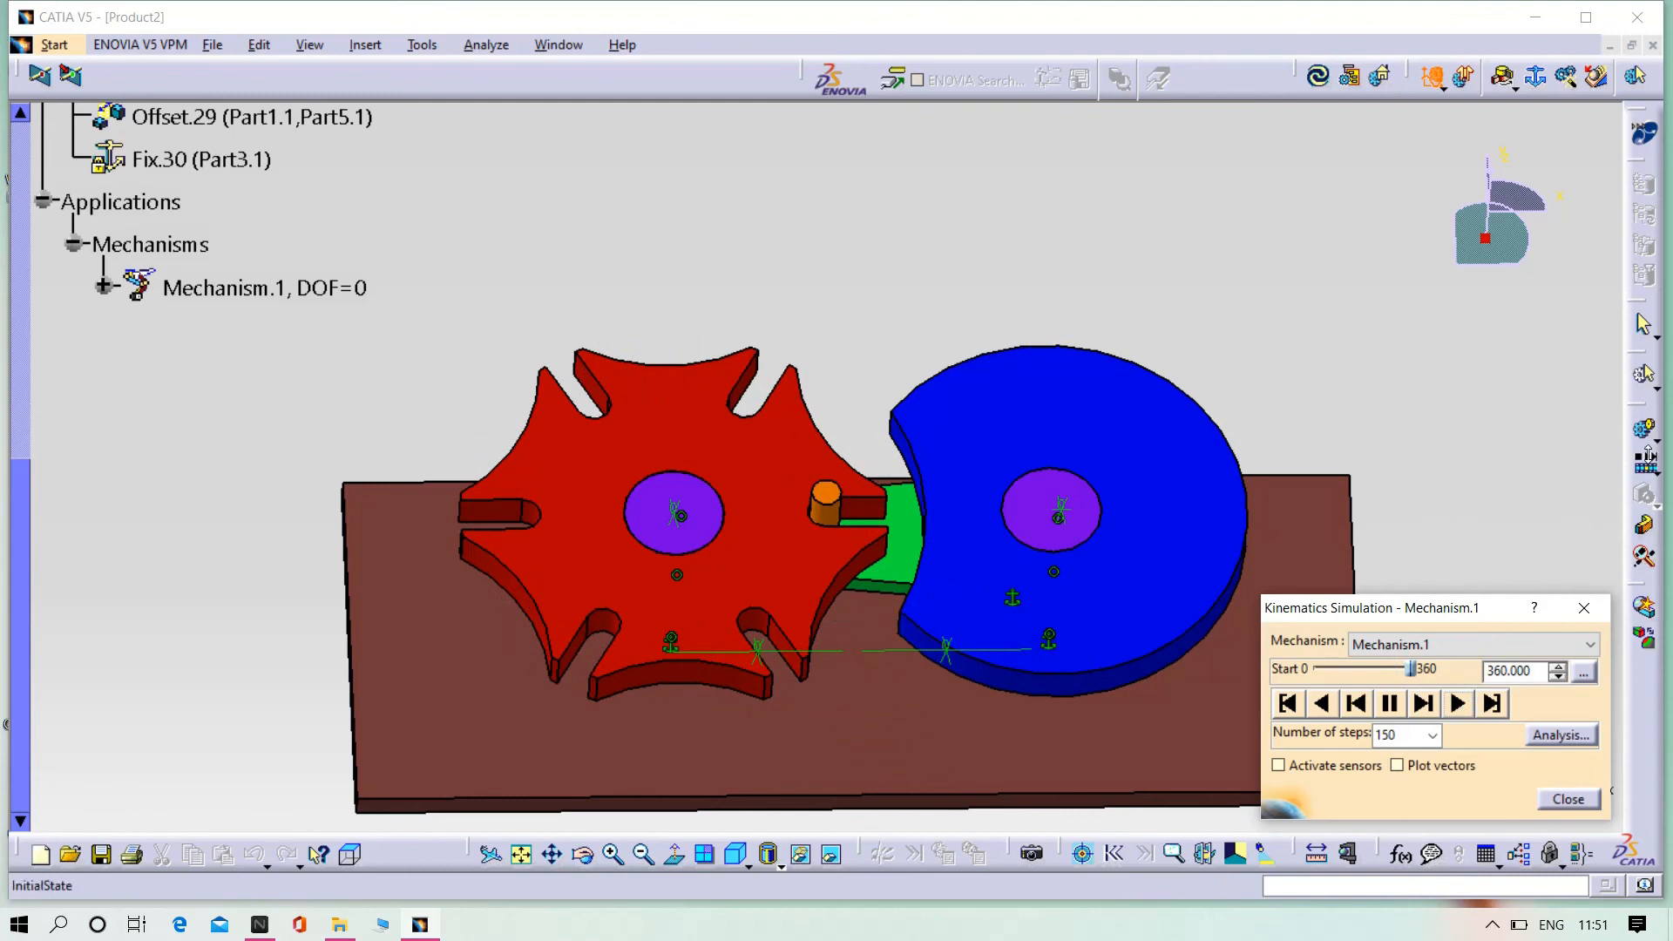
# Step: Replay Mechanism.1 from the start in the simulation player, and play it forward again in loop mode
pyautogui.click(1646, 459)
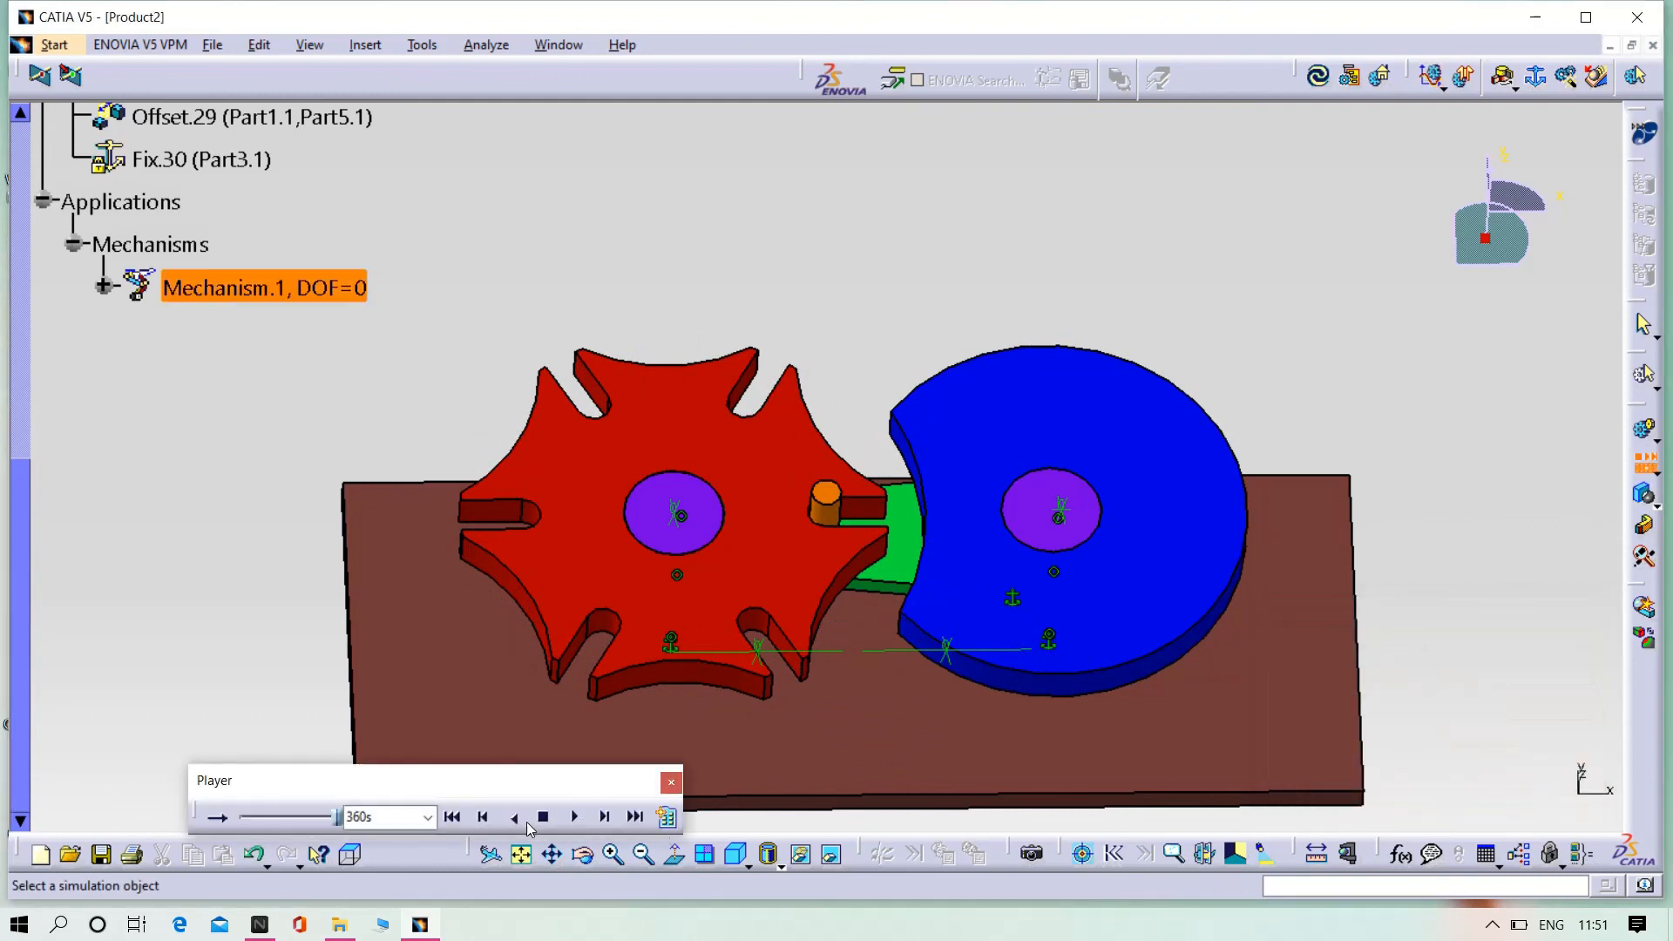
pyautogui.moveTo(339, 817); pyautogui.dragTo(241, 817)
pyautogui.click(574, 817)
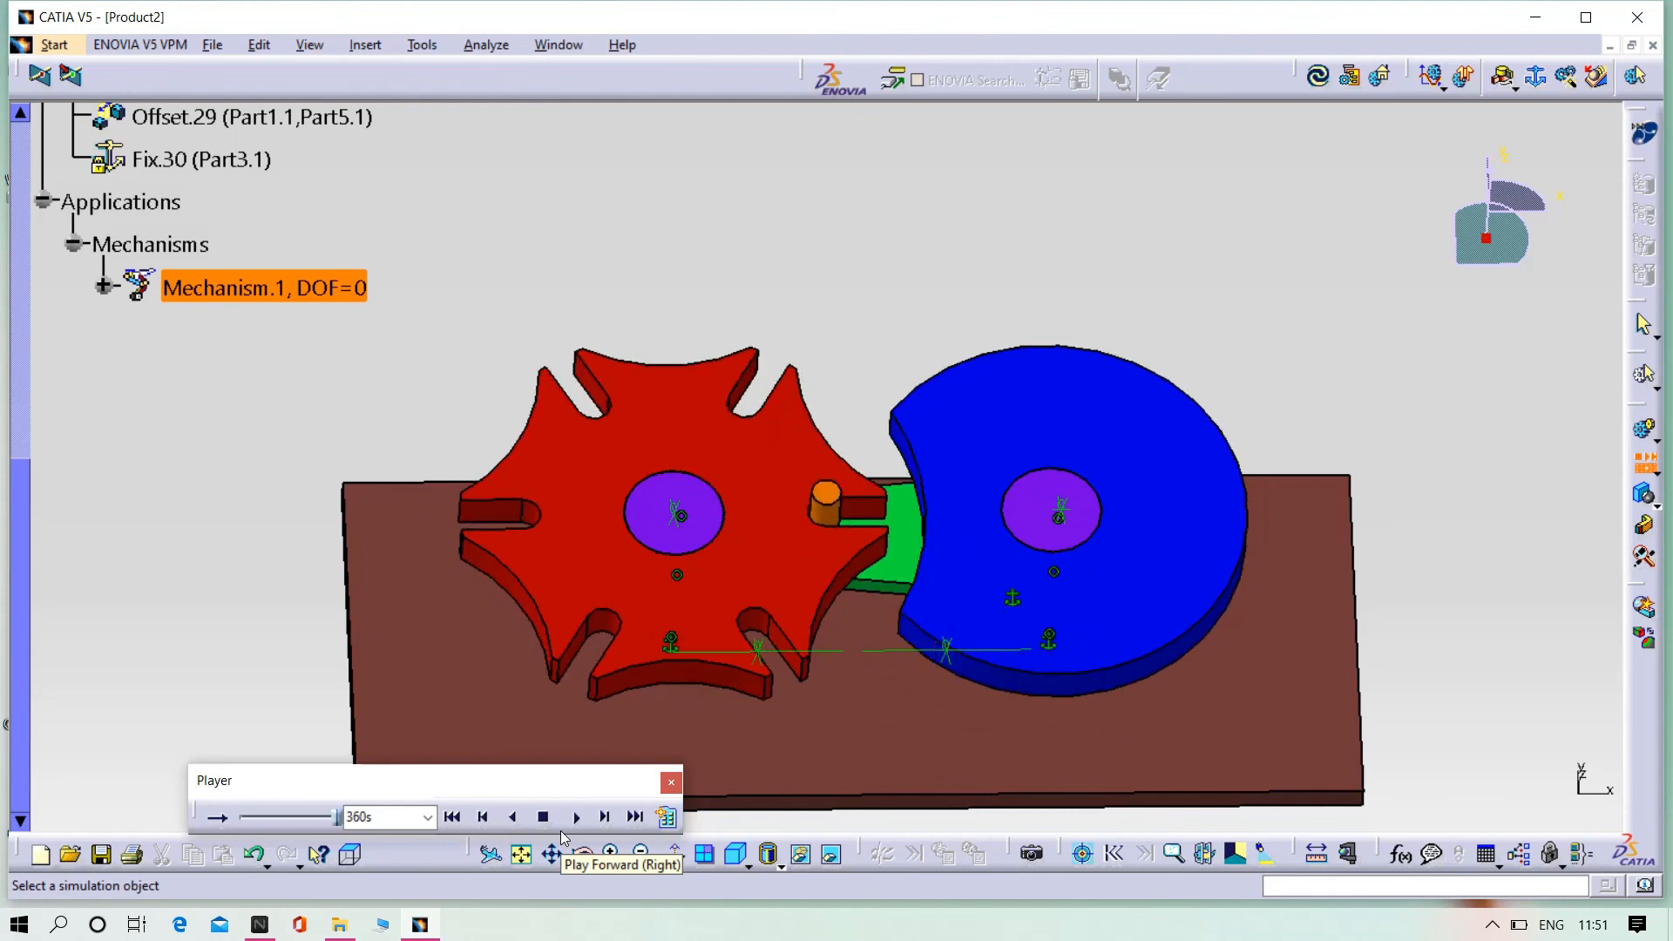
pyautogui.click(217, 818)
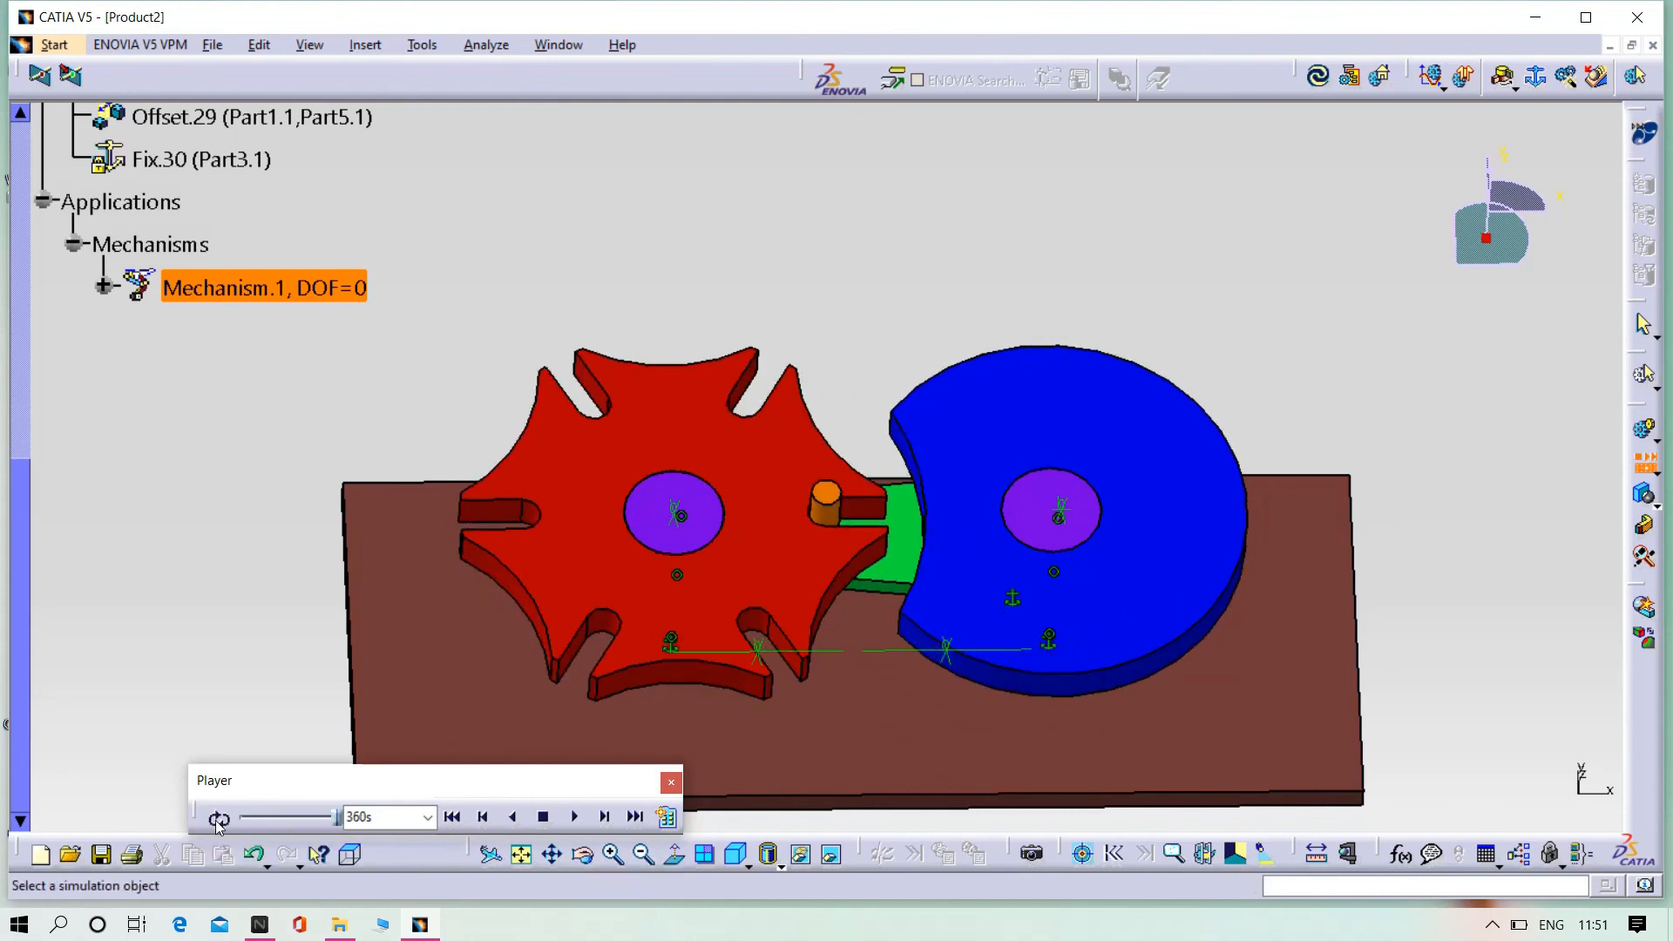
pyautogui.click(577, 819)
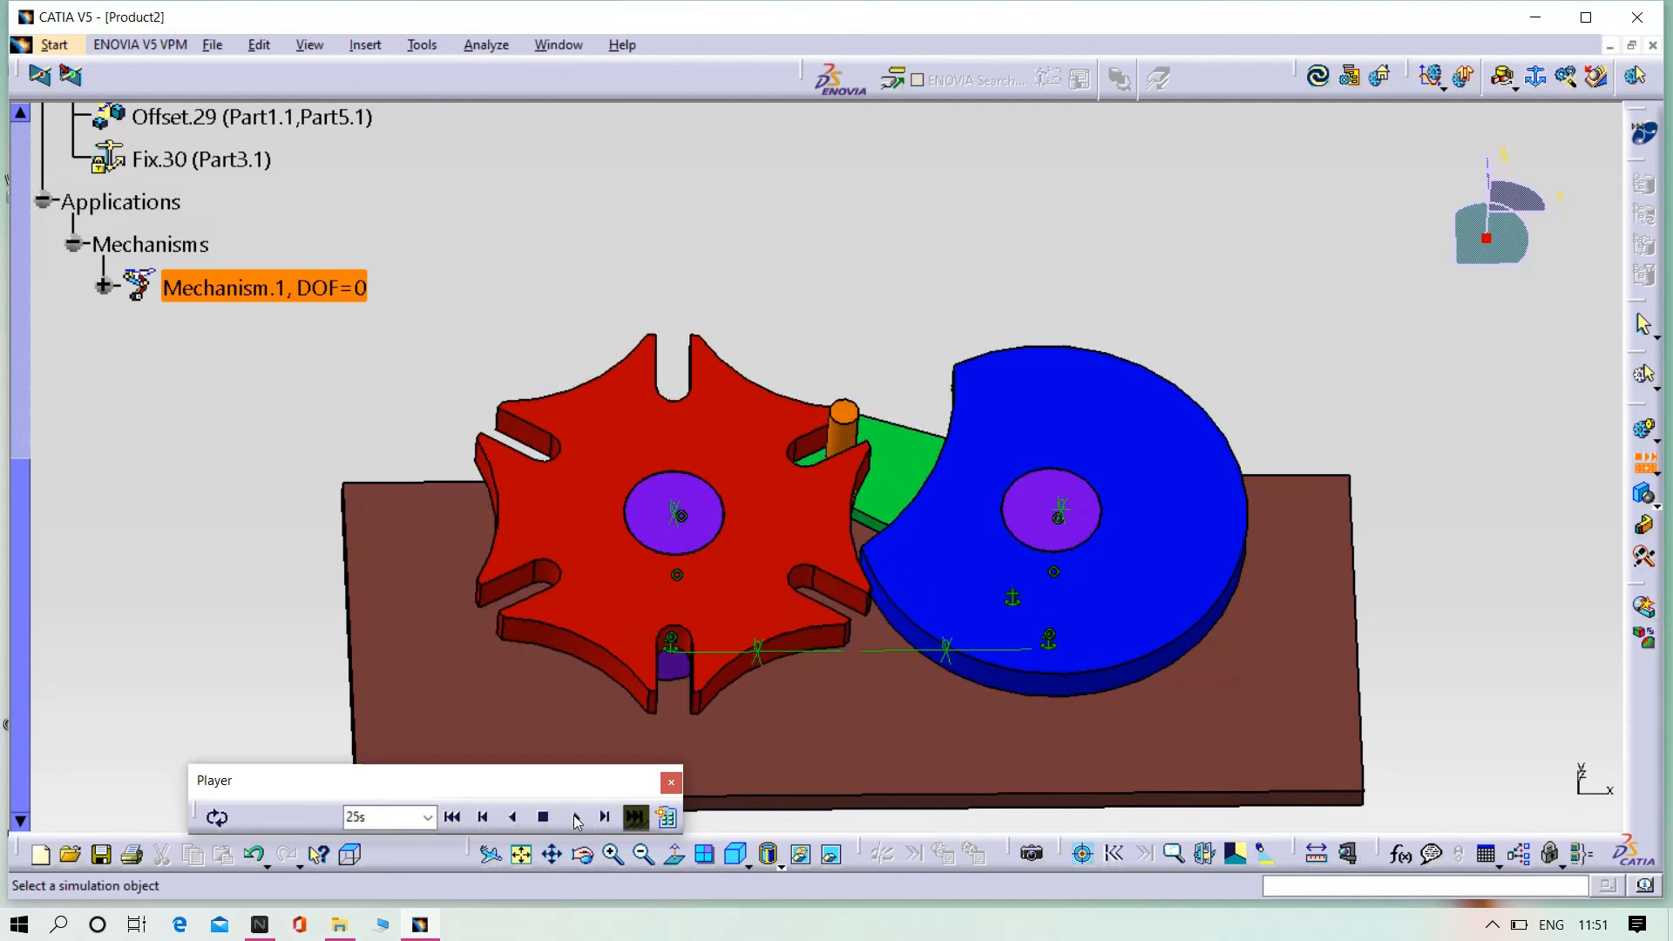